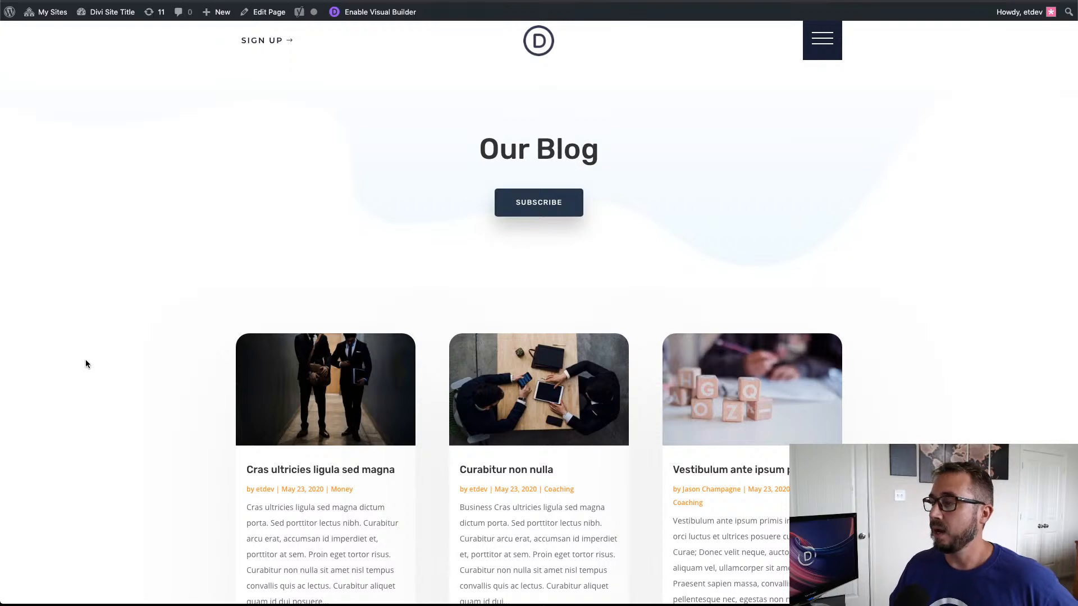
Step: Examine how the hamburger toggle on the Our Blog page expands and collapses the two-row navigation menu above the header
scroll(738, 292, "down", 3)
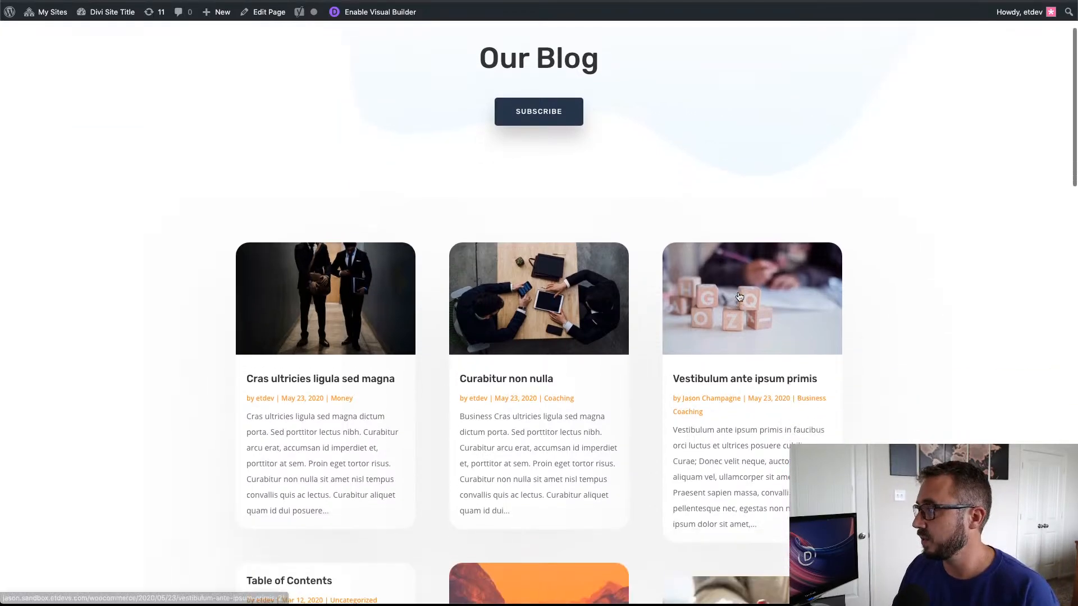
scroll(726, 270, "up", 3)
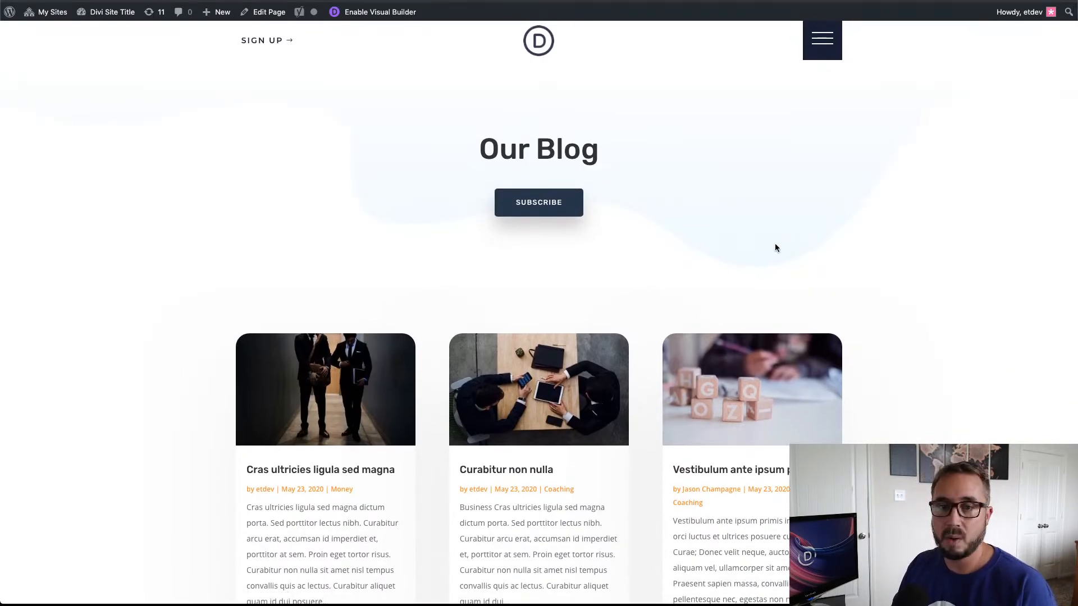
left_click(829, 52)
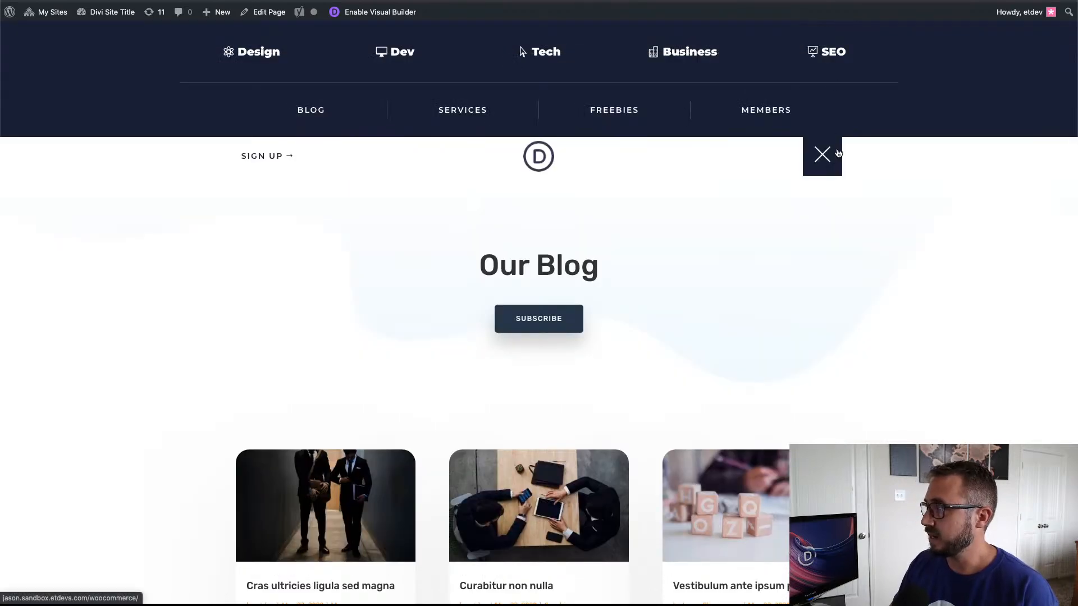
left_click(824, 156)
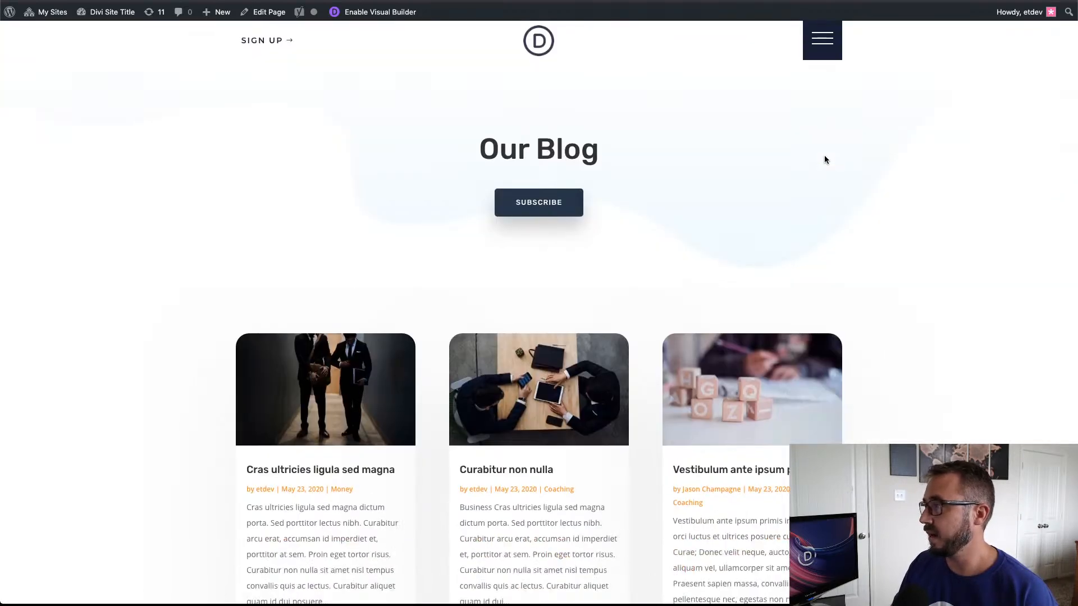
left_click(823, 50)
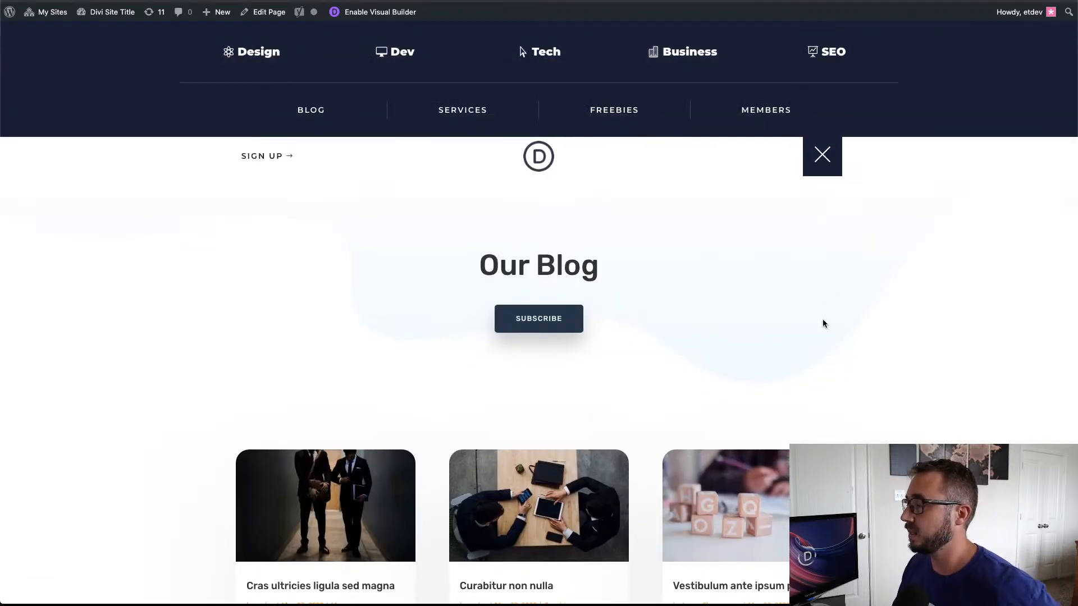
left_click(823, 157)
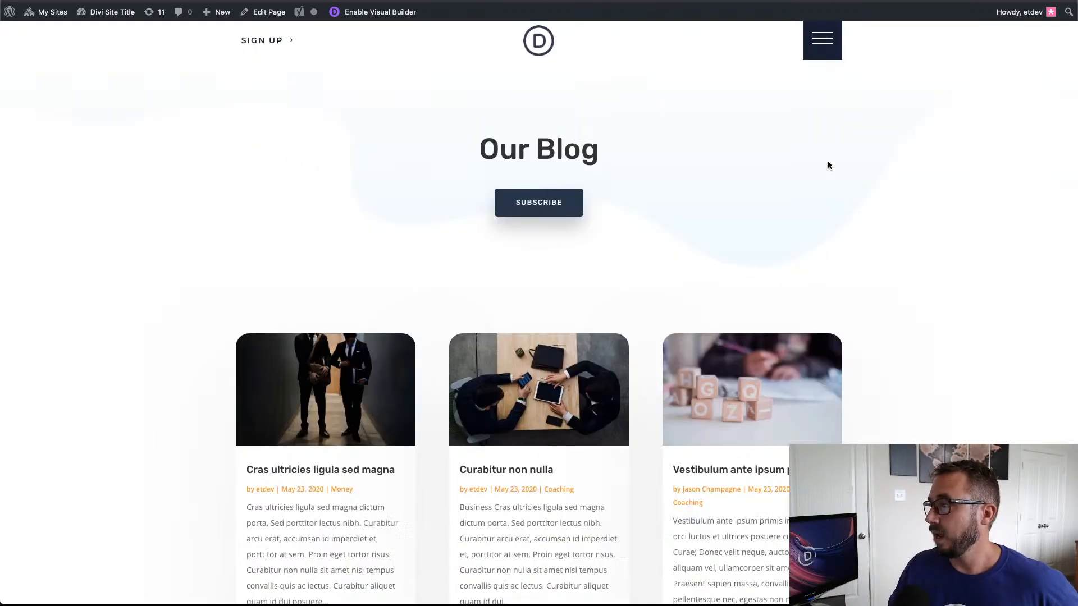
left_click(825, 54)
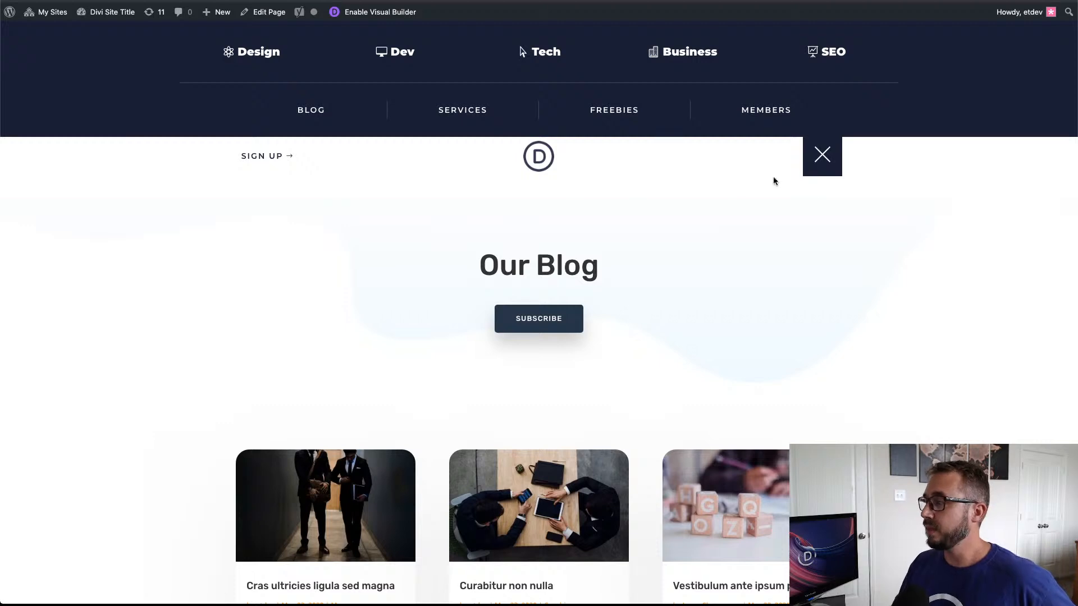
left_click(821, 164)
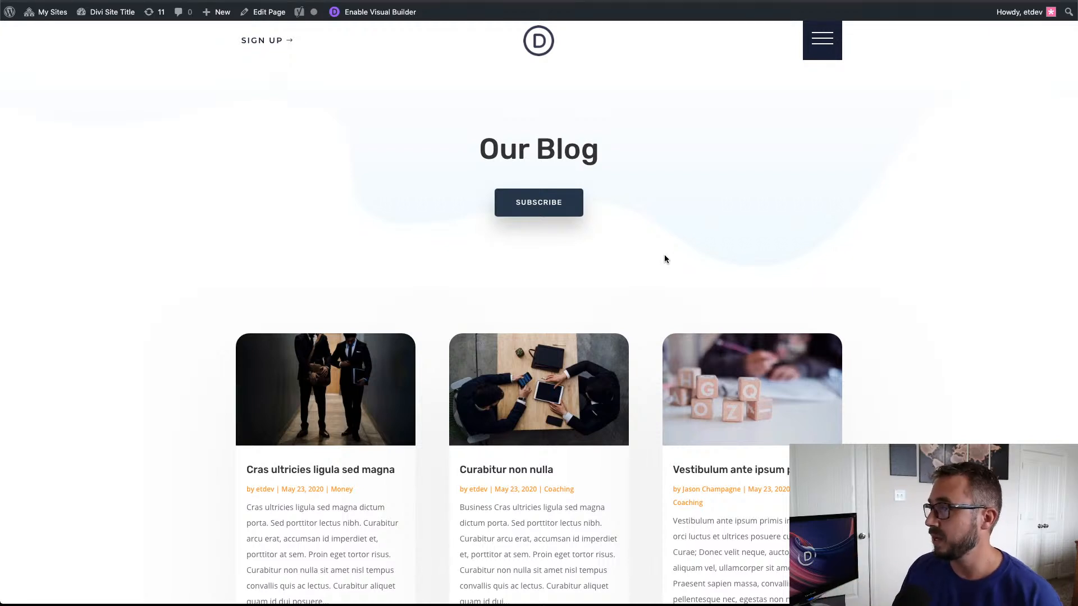
left_click(820, 45)
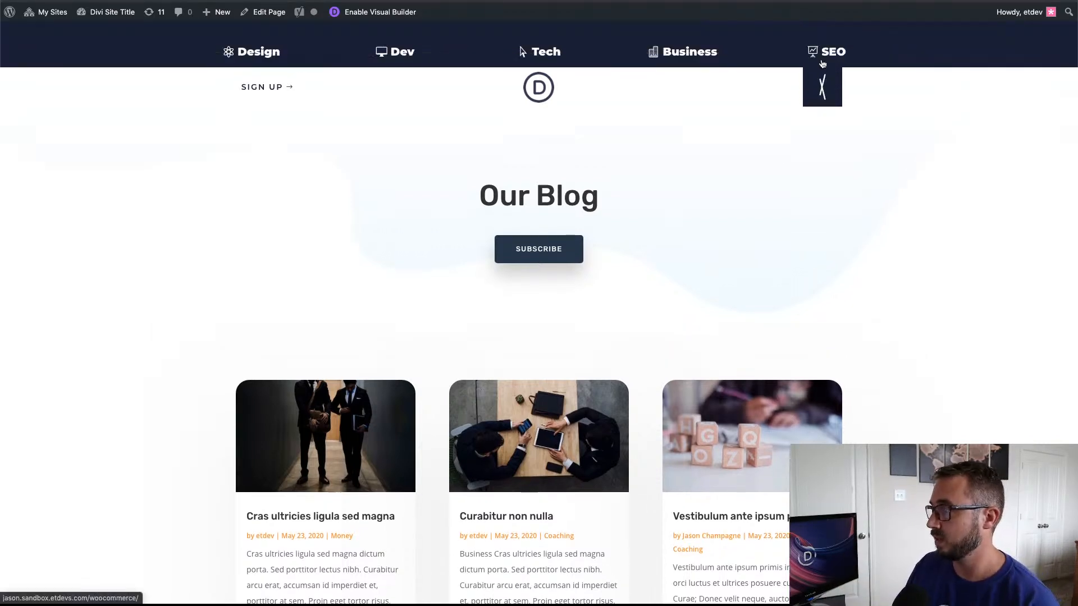
left_click(820, 163)
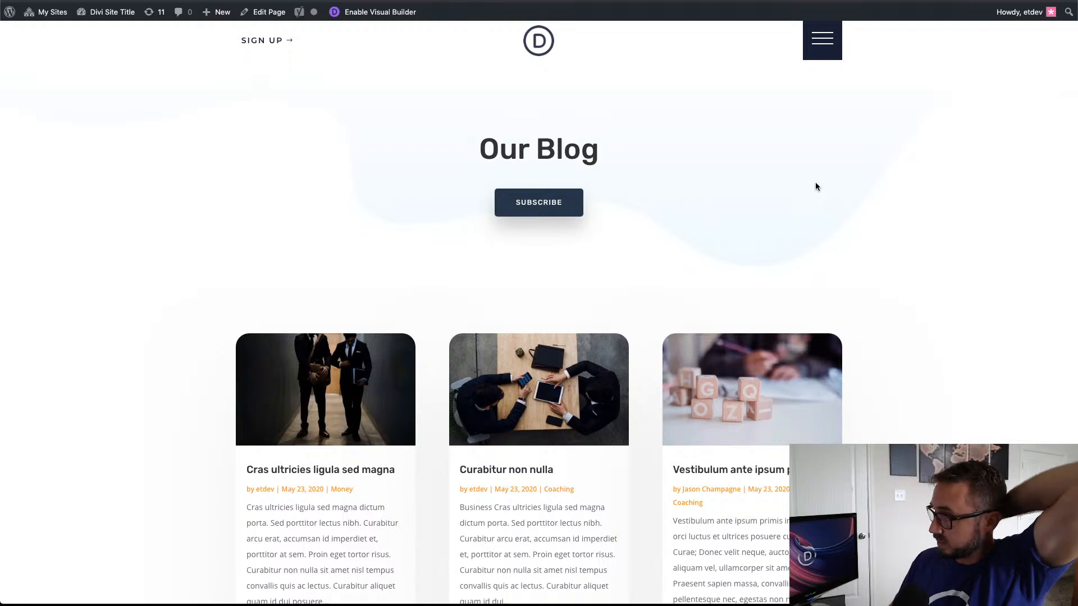
left_click(831, 54)
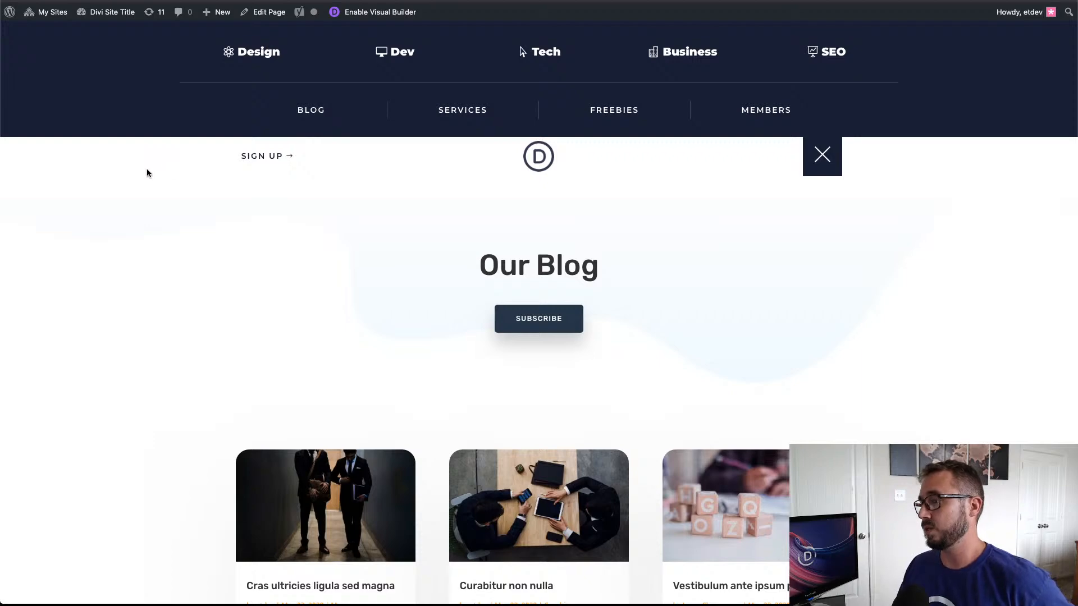
left_click(824, 155)
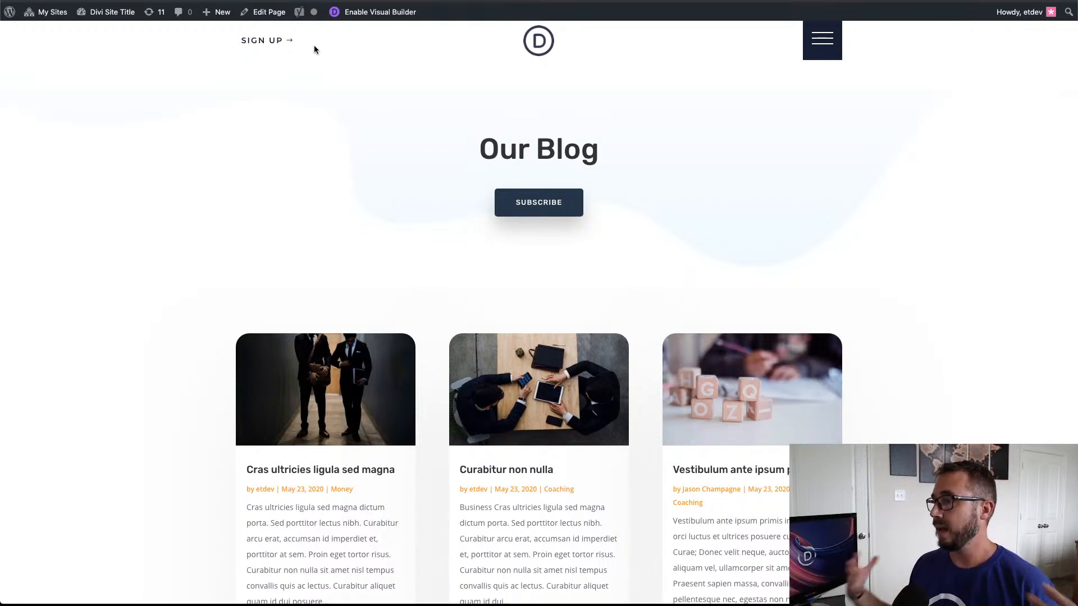
left_click(829, 41)
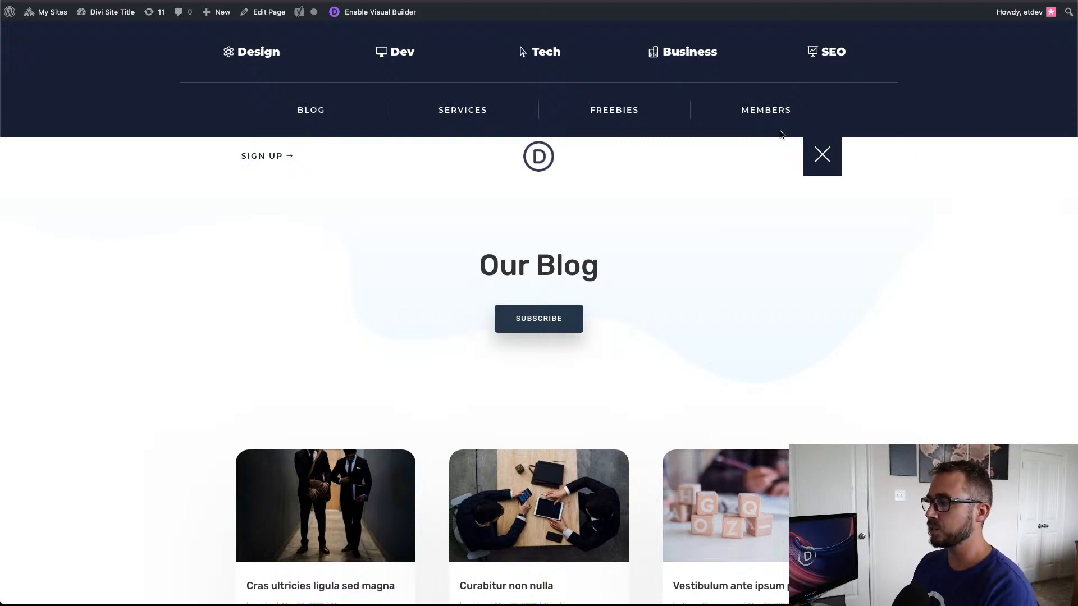
left_click(823, 156)
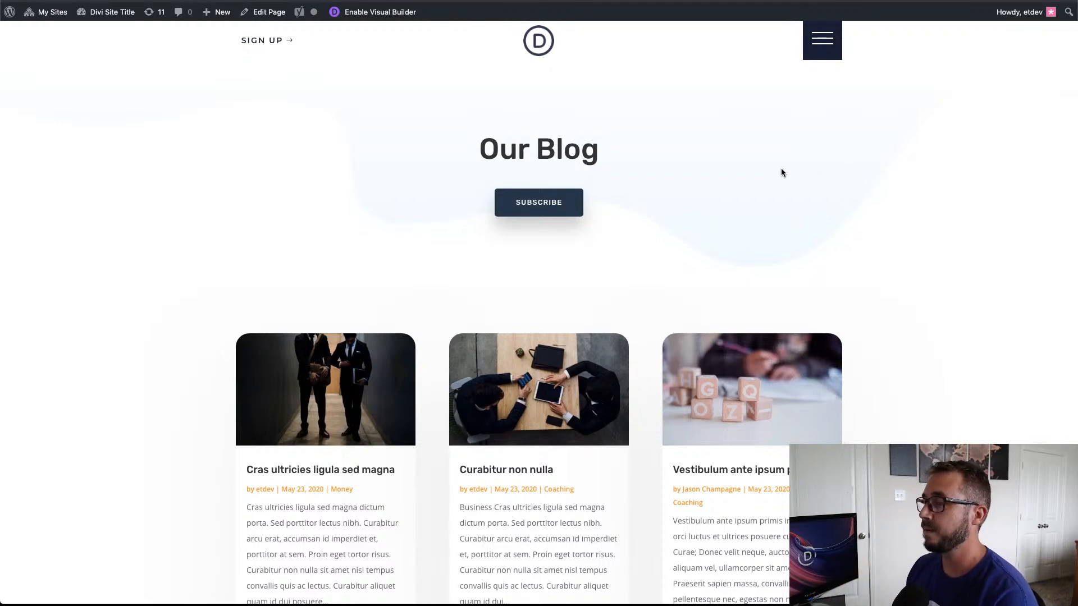
left_click(833, 49)
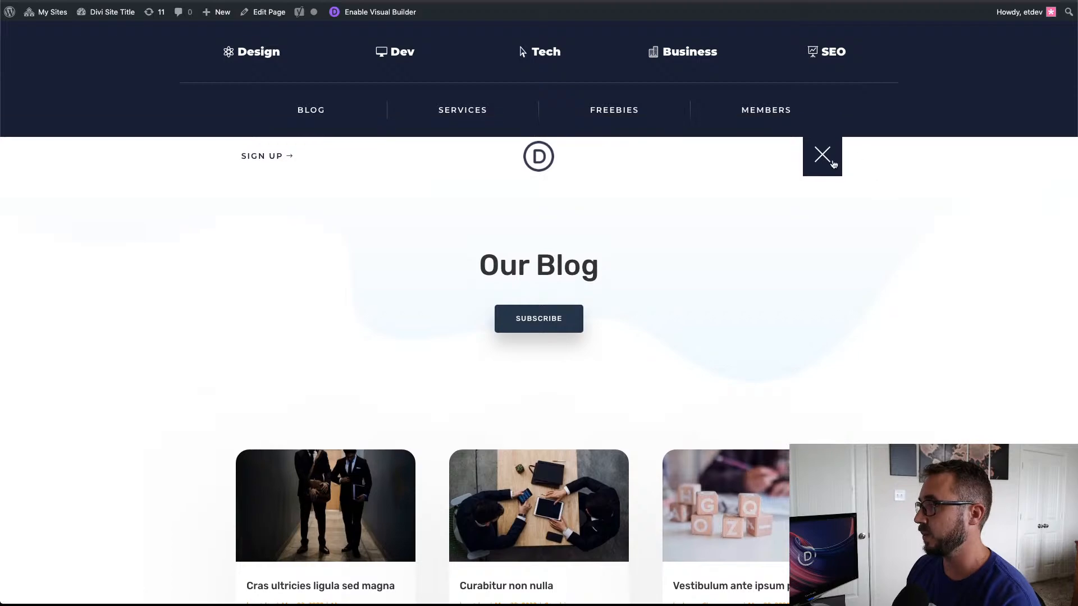
left_click(823, 157)
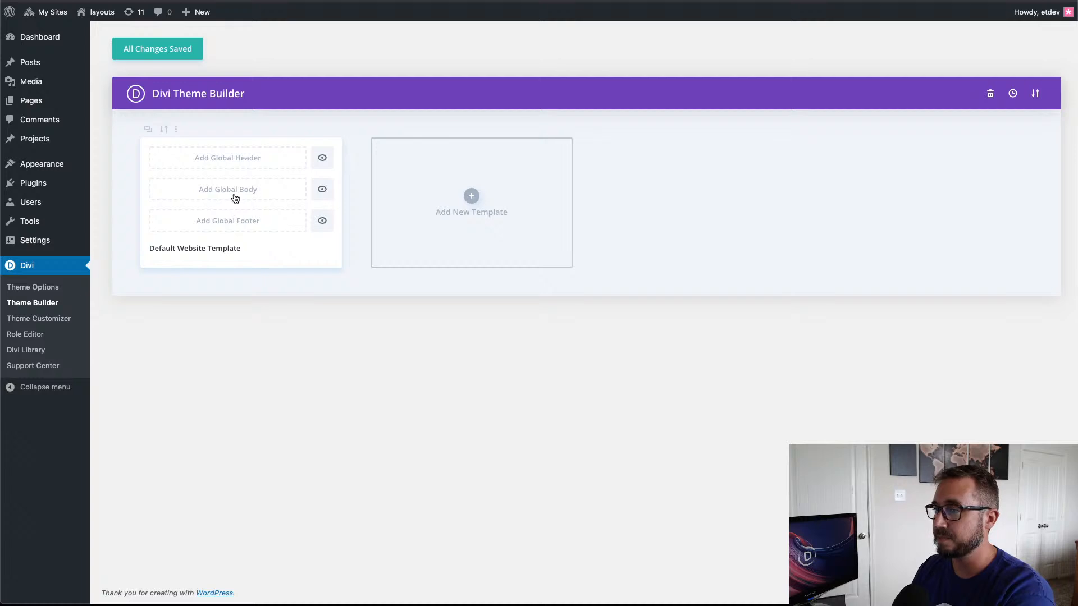
Step: Start building a global header from scratch for the Default Website Template, dismissing the row insertion prompt
left_click(230, 164)
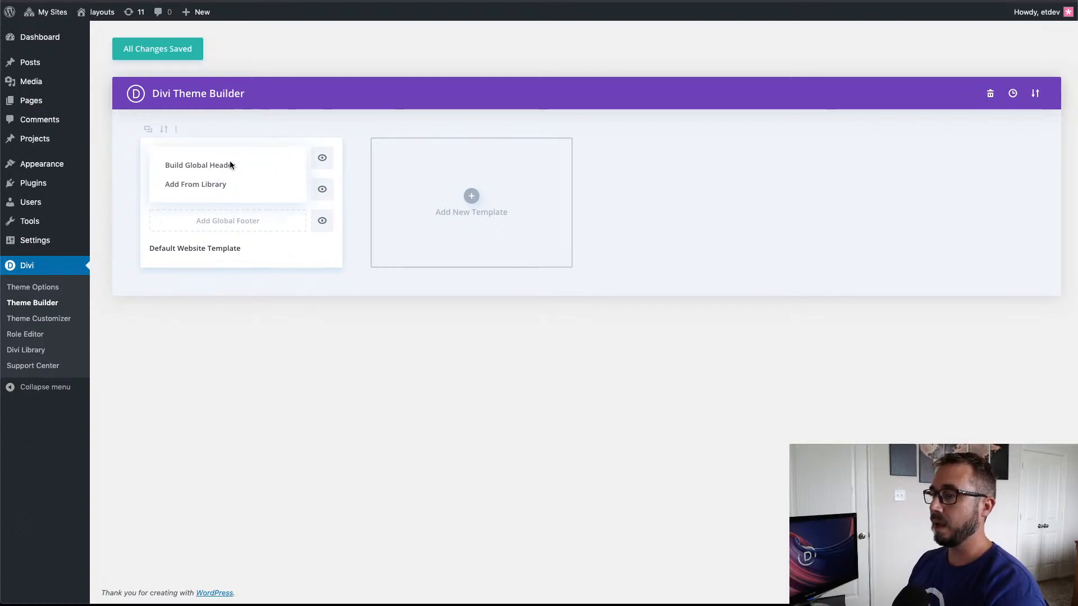
left_click(232, 162)
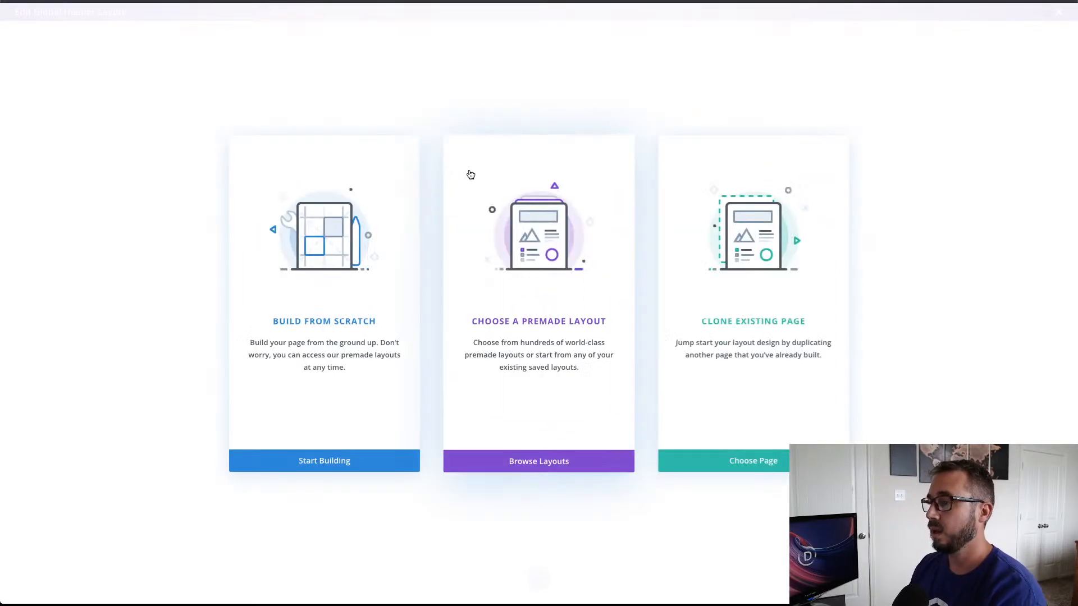
left_click(333, 272)
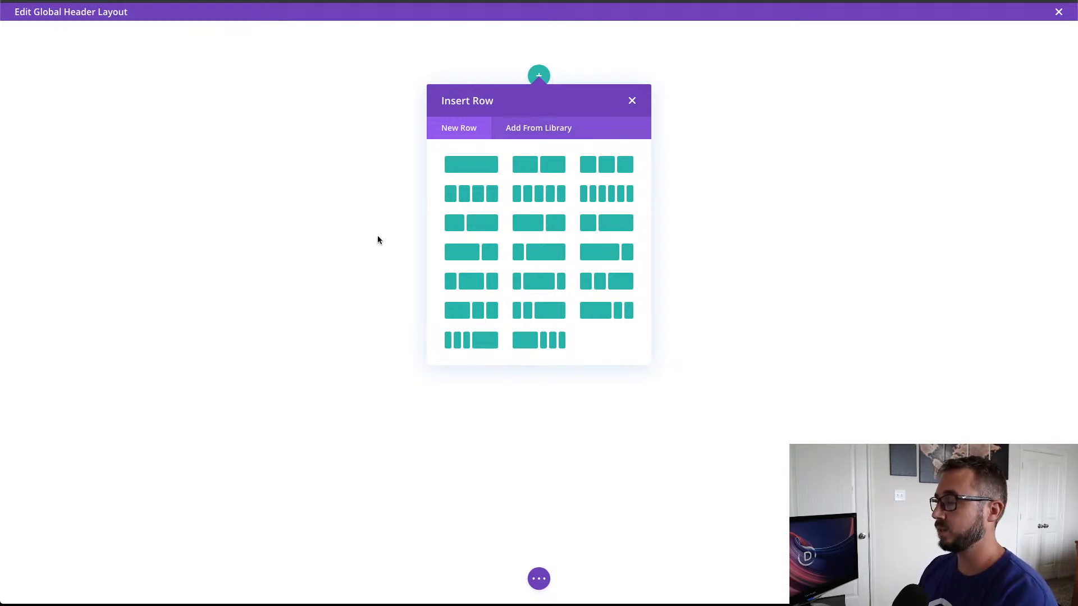
left_click(632, 101)
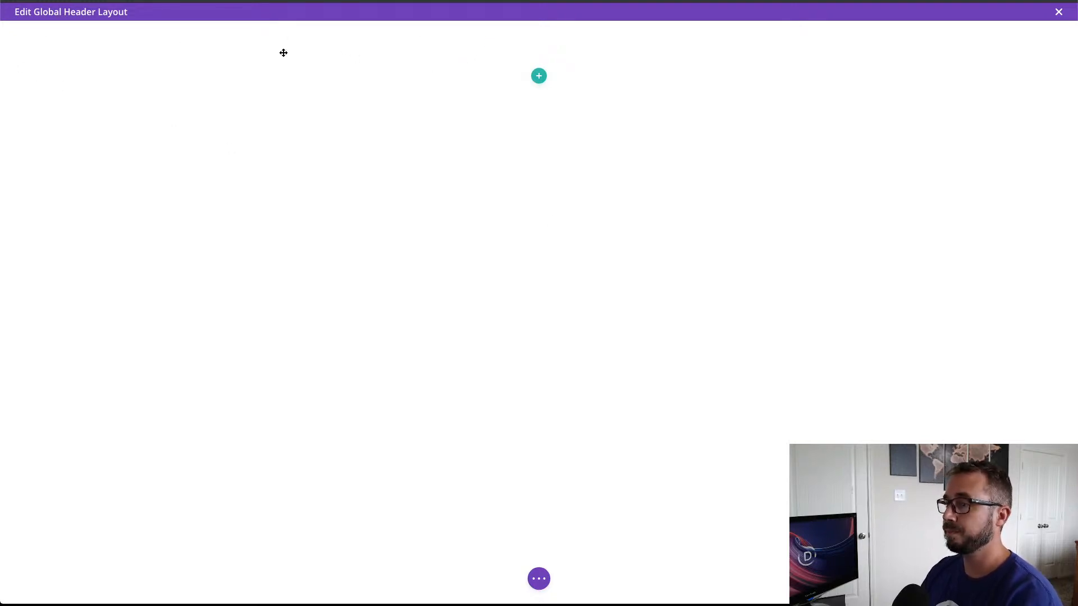
Step: Set the header section's background color to #1a1e36 and save the section settings
left_click(29, 32)
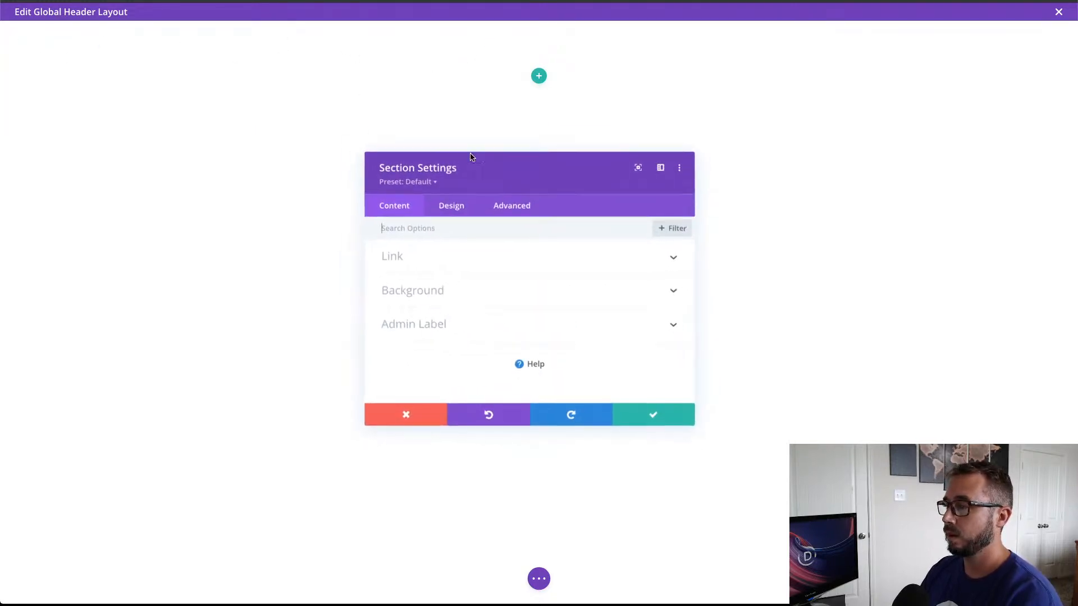
left_click(463, 287)
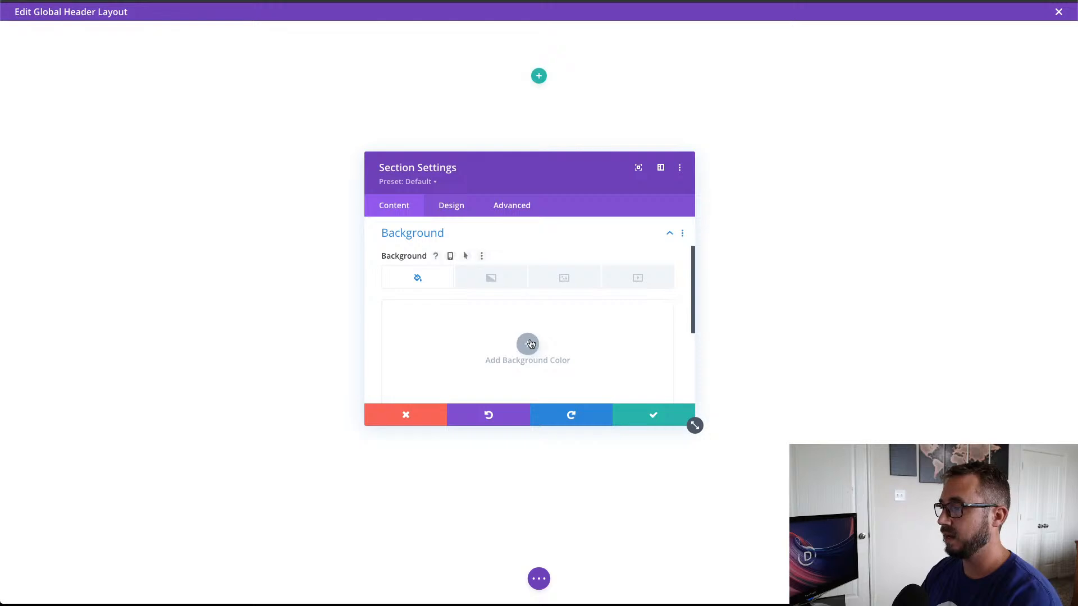
left_click(529, 344)
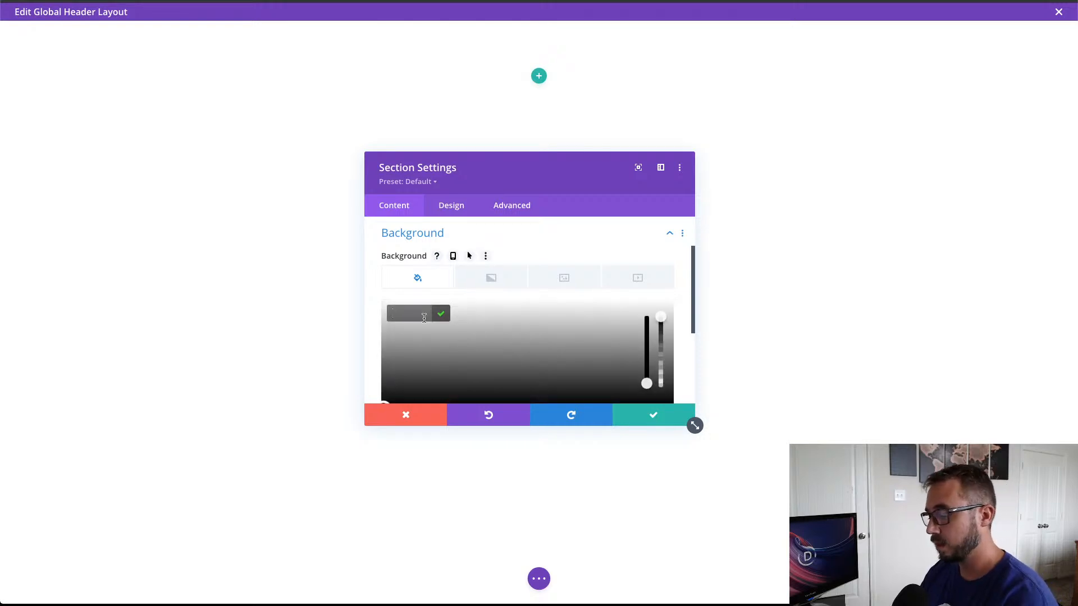
type("#1a1e36")
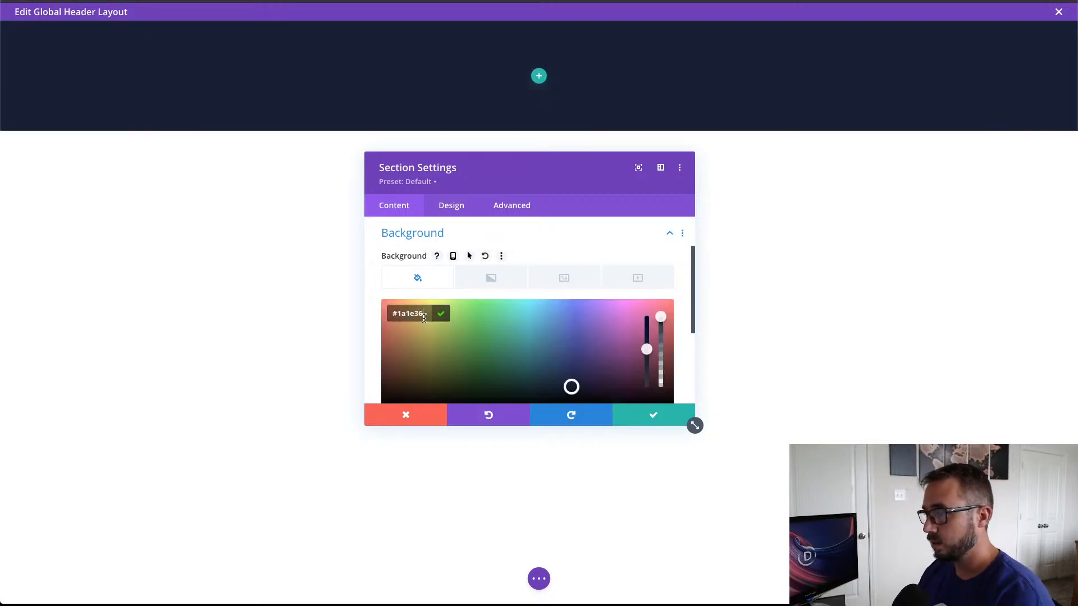
left_click(664, 415)
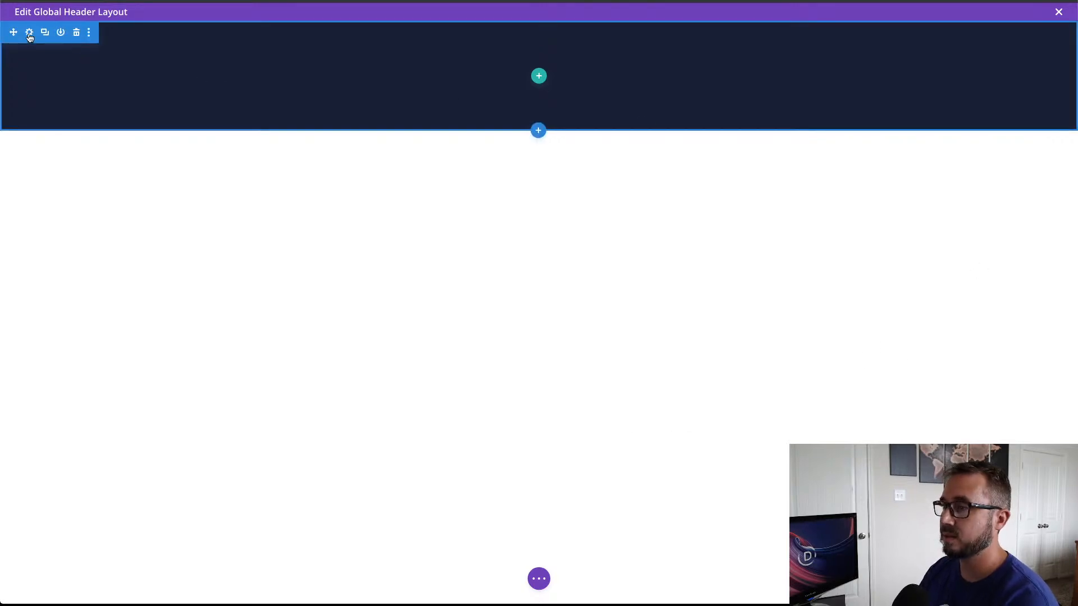
Step: Set the header section's top and bottom padding to 0px
left_click(28, 33)
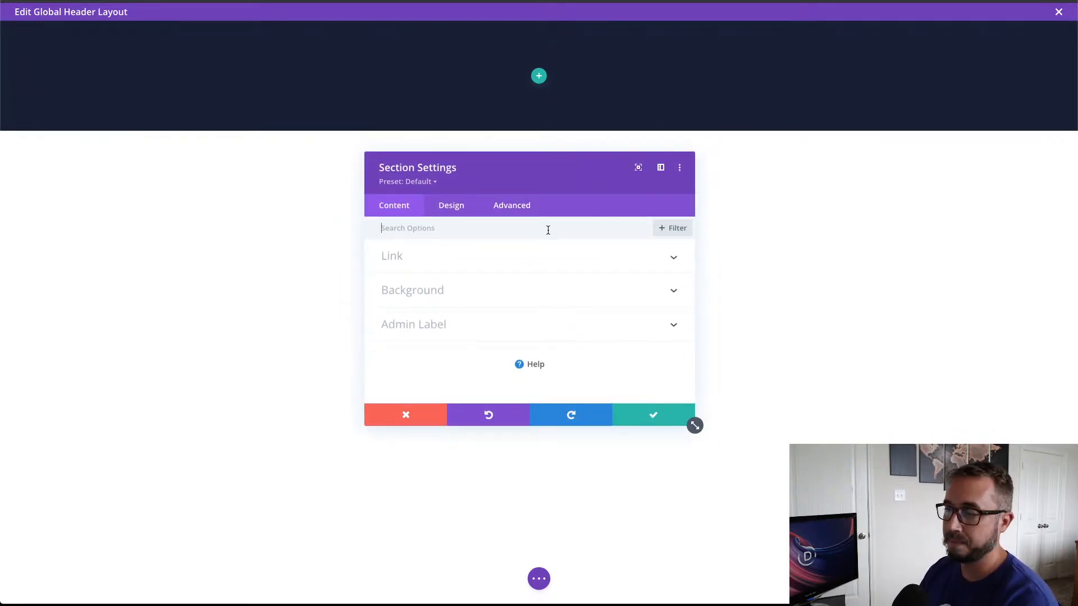
left_click_drag(565, 179, 524, 148)
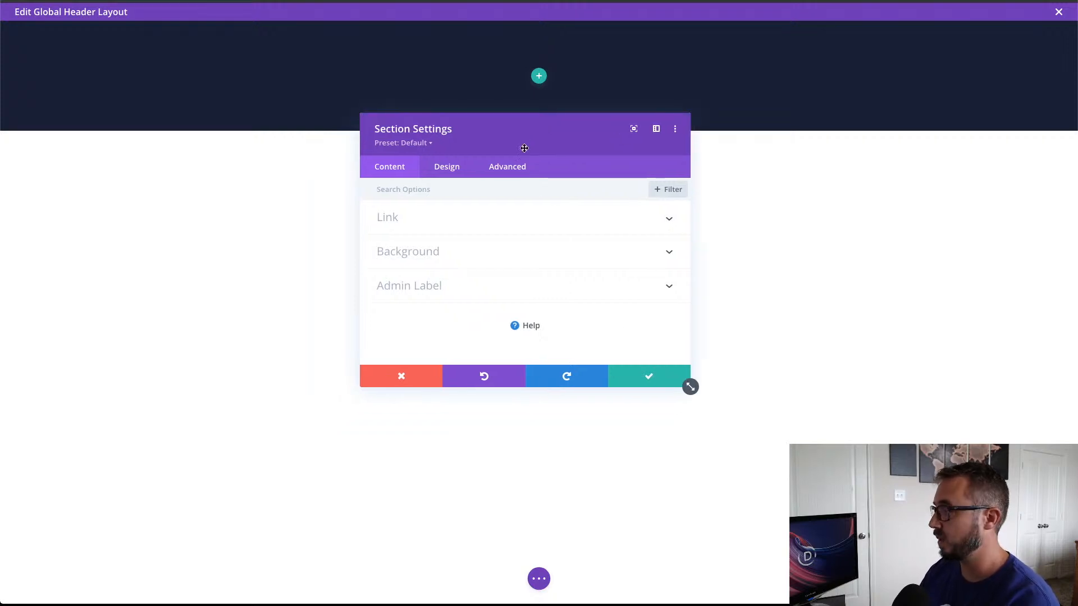
left_click(455, 176)
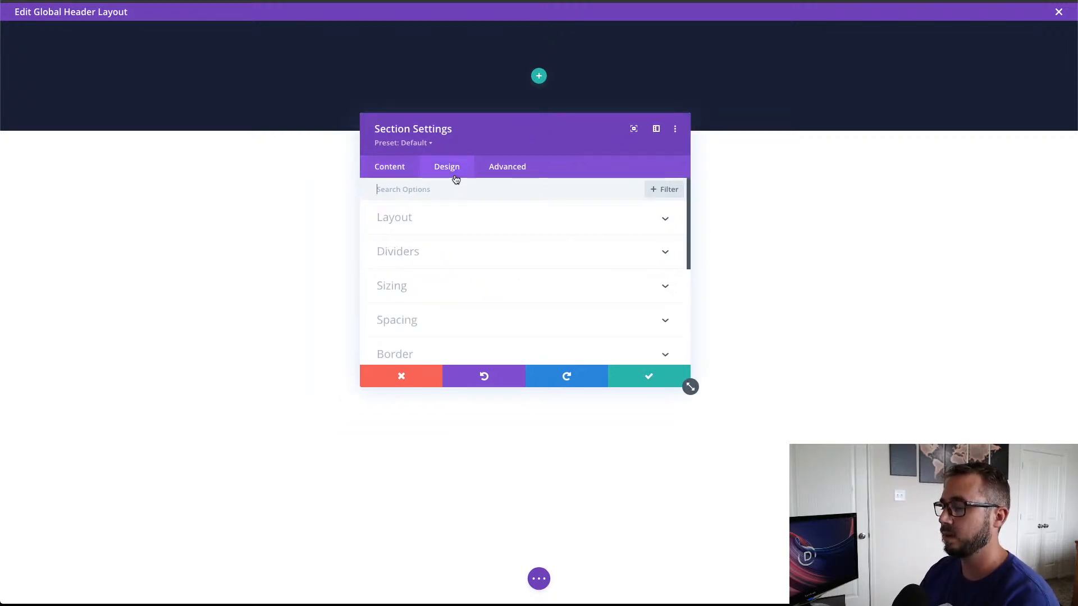
scroll(473, 253, "down", 1)
left_click(465, 269)
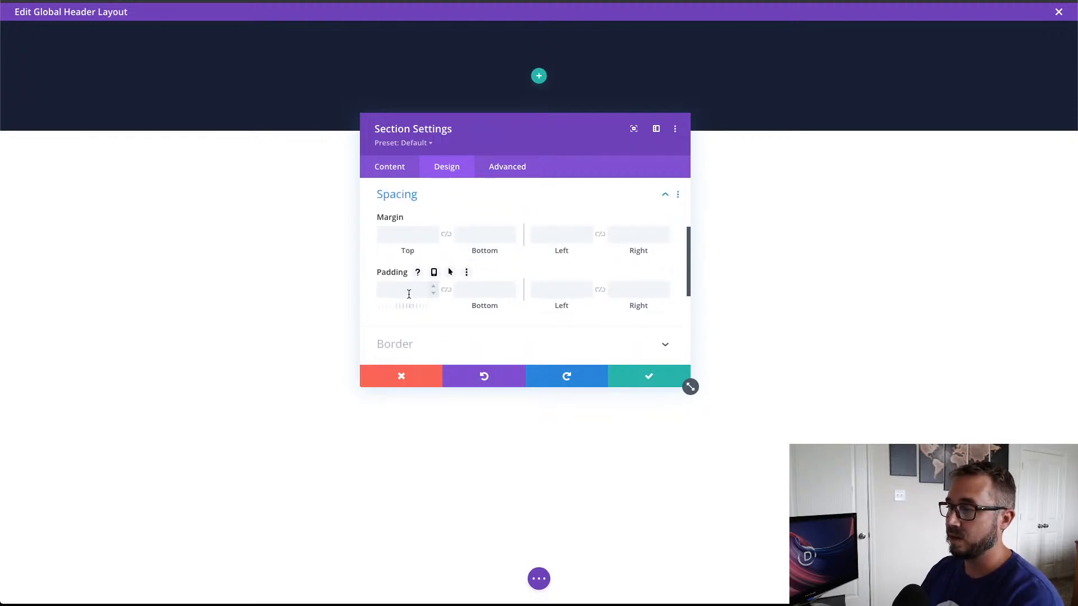
left_click(433, 293)
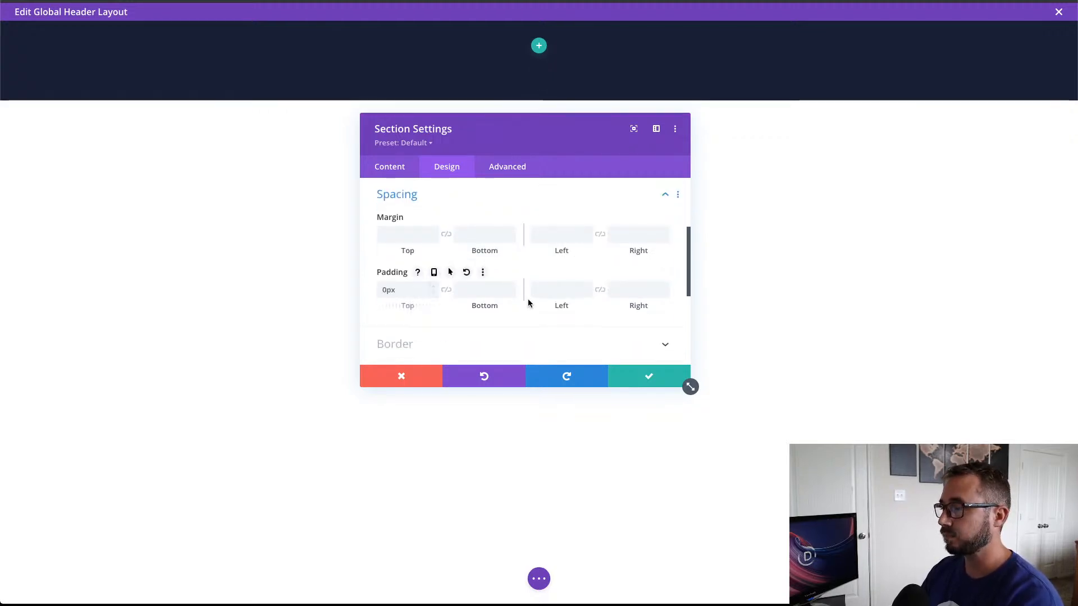
left_click(510, 294)
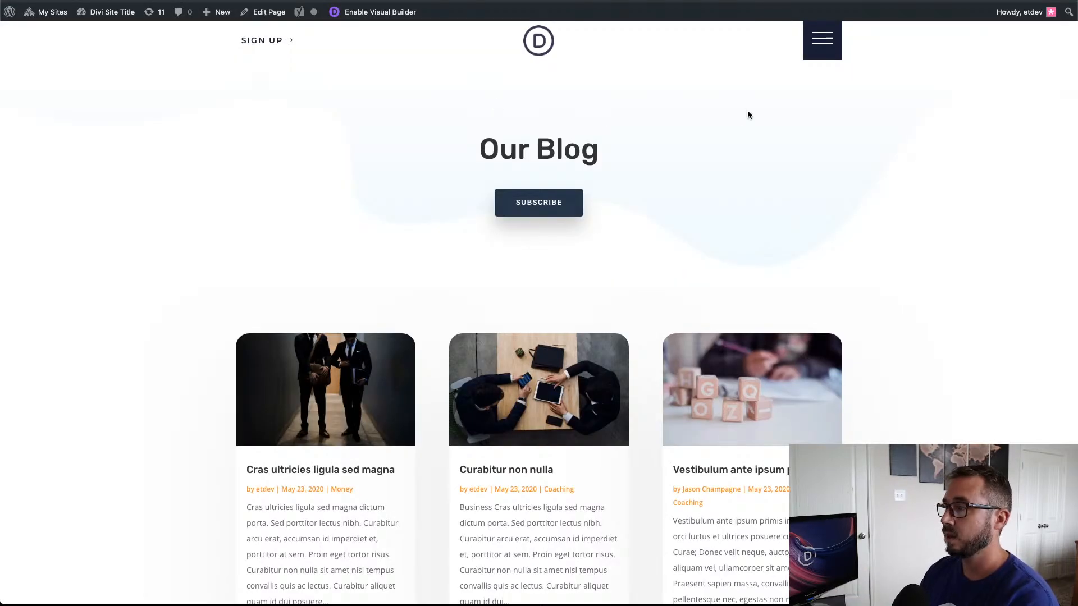
left_click(823, 39)
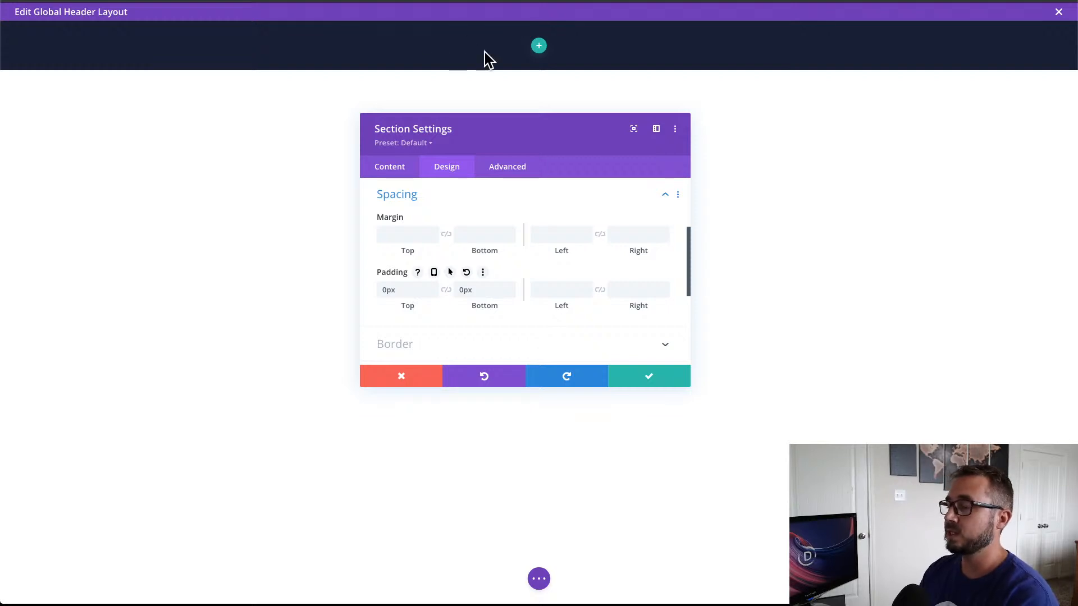
Step: Give the header section the CSS class et-push-menu
left_click(520, 170)
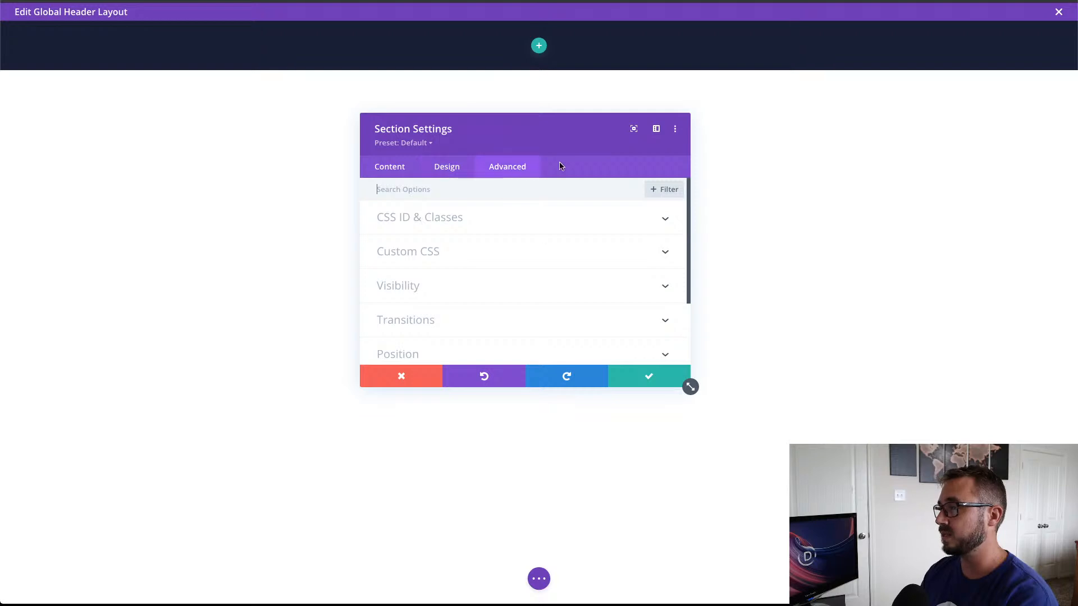
left_click(474, 217)
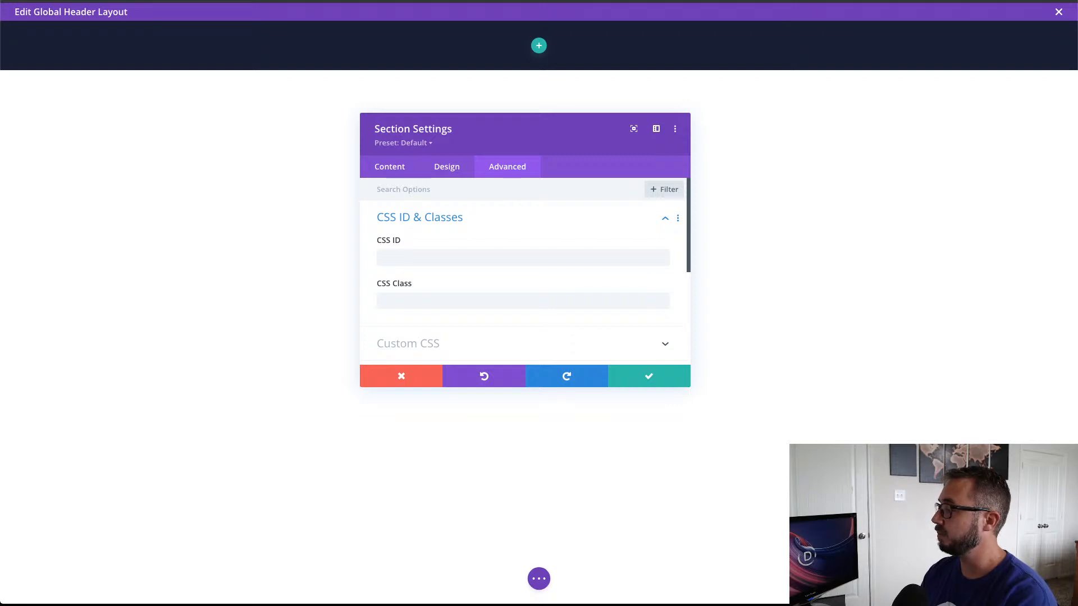
left_click(439, 302)
type("et")
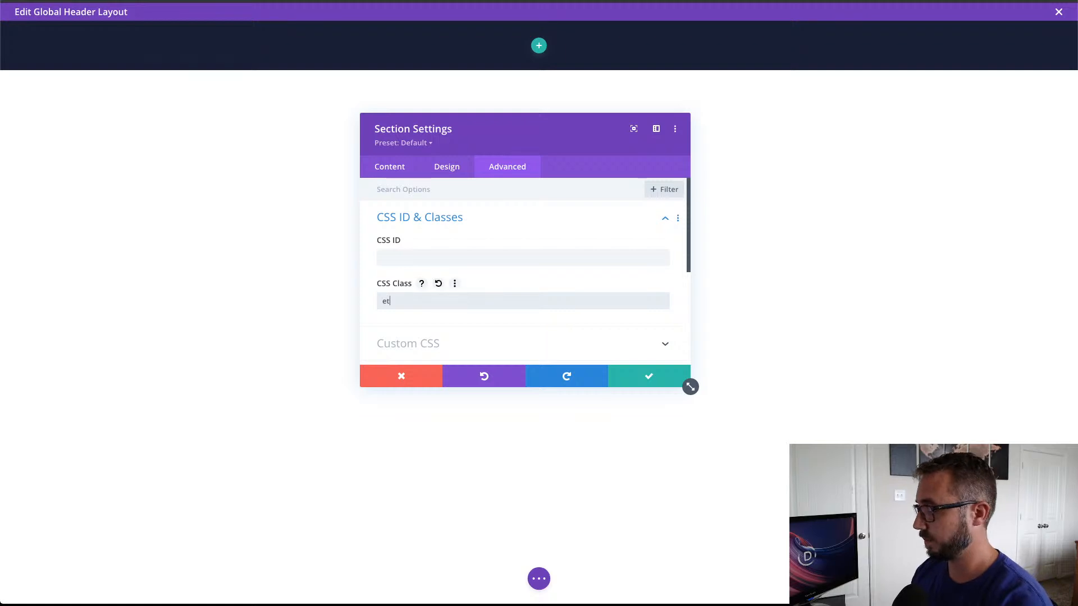
type("-push")
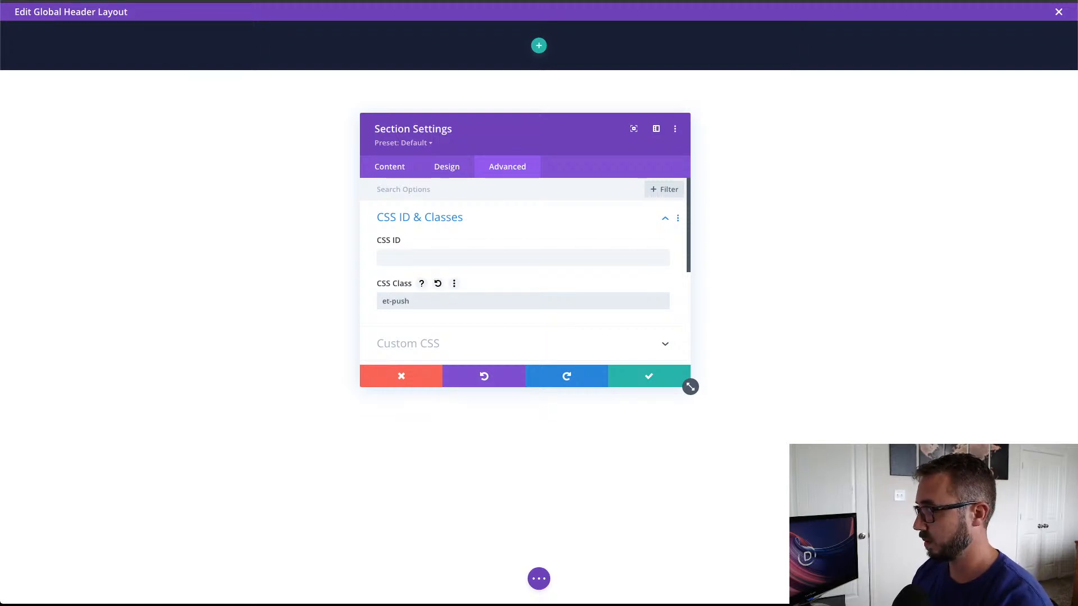
type("-menu")
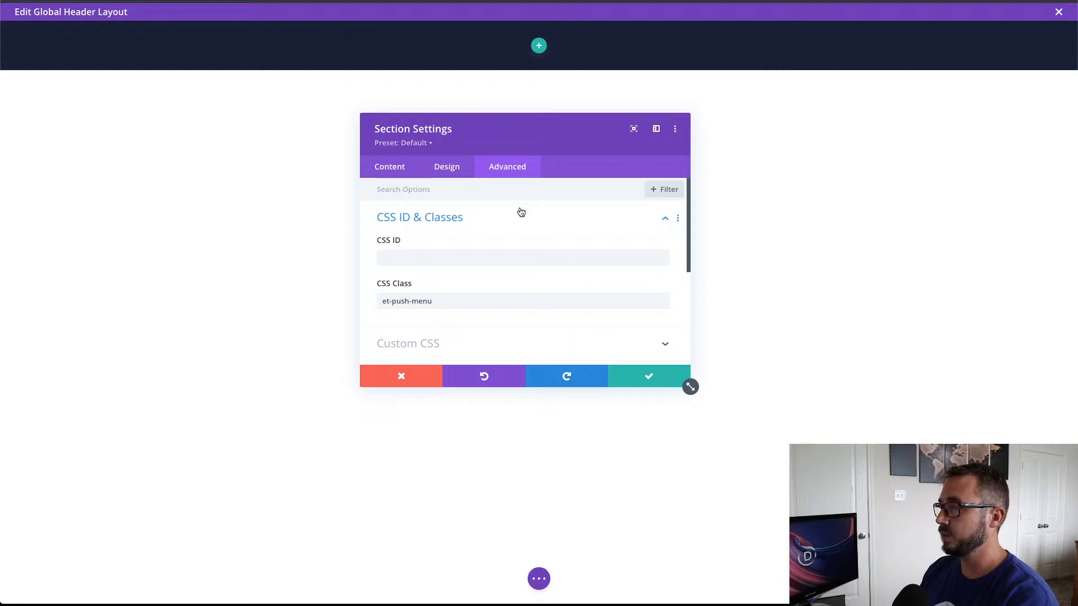
left_click(480, 223)
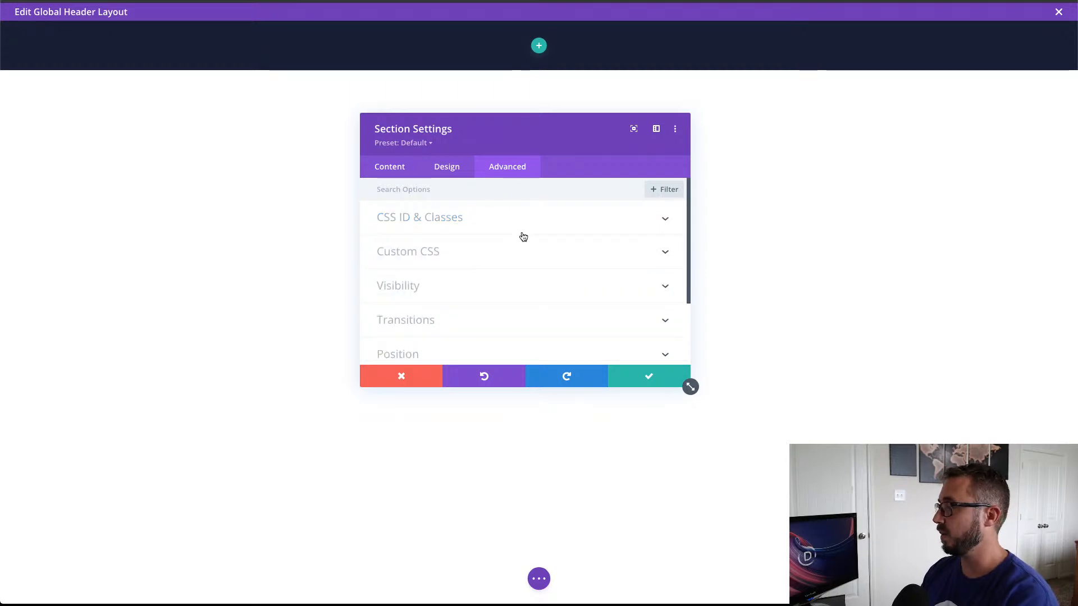
Step: Add tablet-only main element CSS "height: calc(100vh - 70px); overflow:scroll !important; overscroll-behavior: contain;" to the section and save its settings
left_click(508, 247)
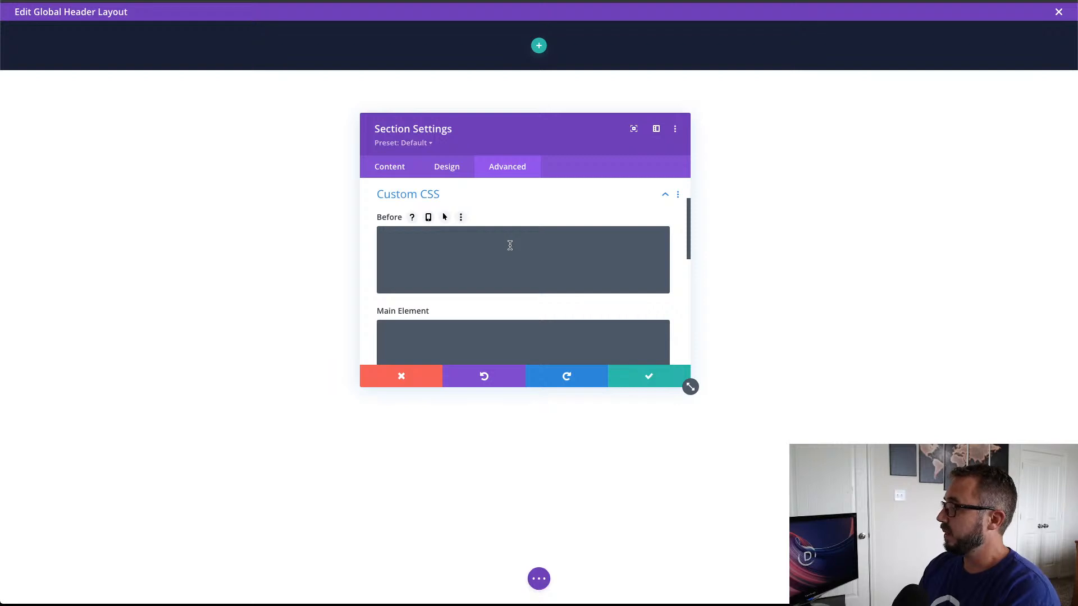
scroll(510, 245, "down", 3)
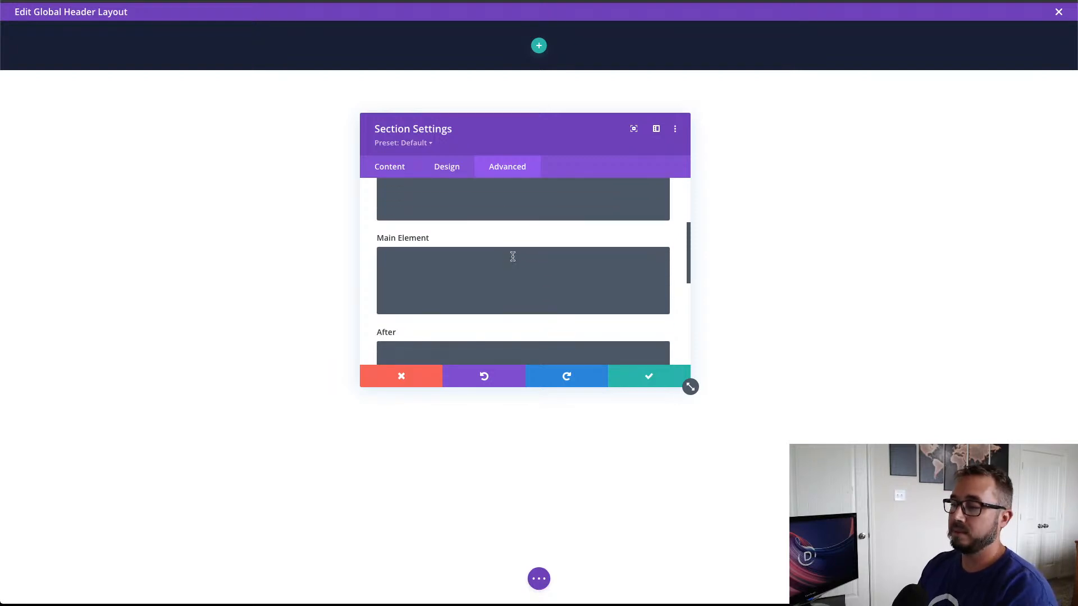
scroll(512, 256, "up", 2)
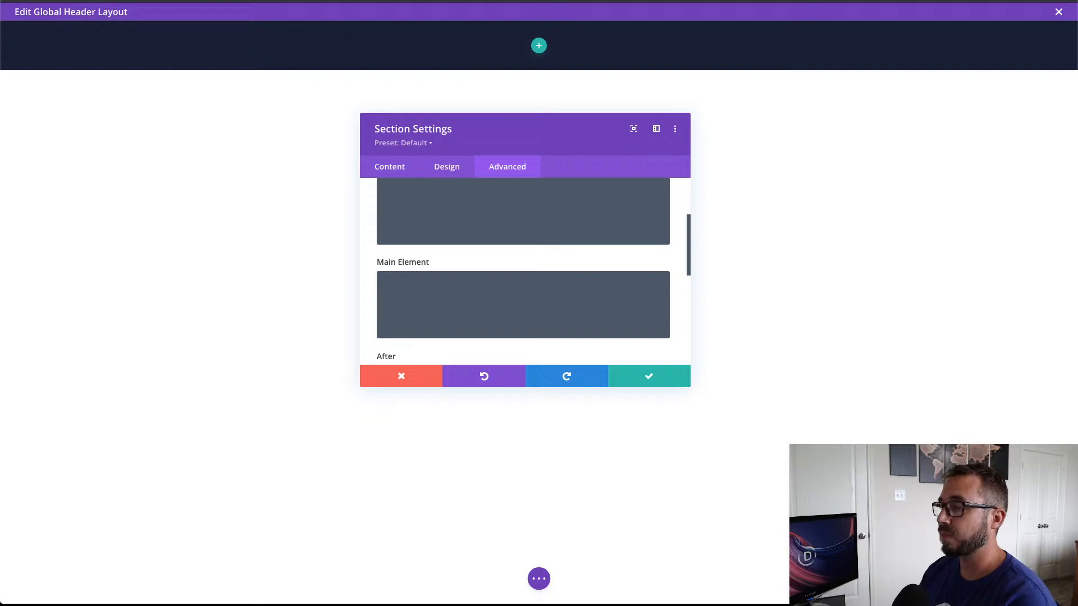
left_click(472, 295)
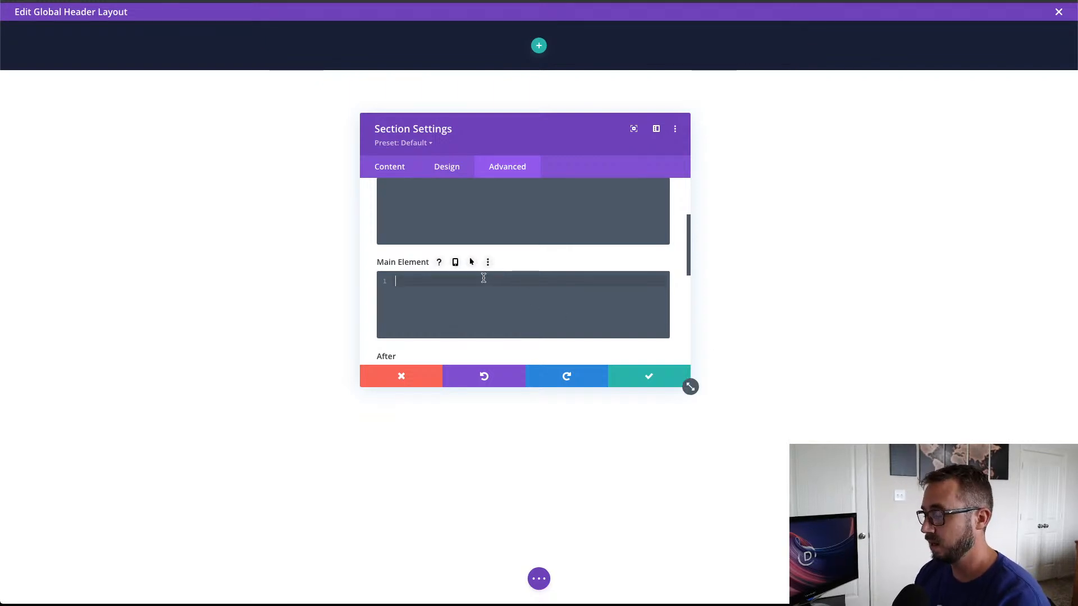
type("height: calc(100vh - 70px); overflow:scroll !important; overscroll-behavior: contain;")
key("ctrl+z")
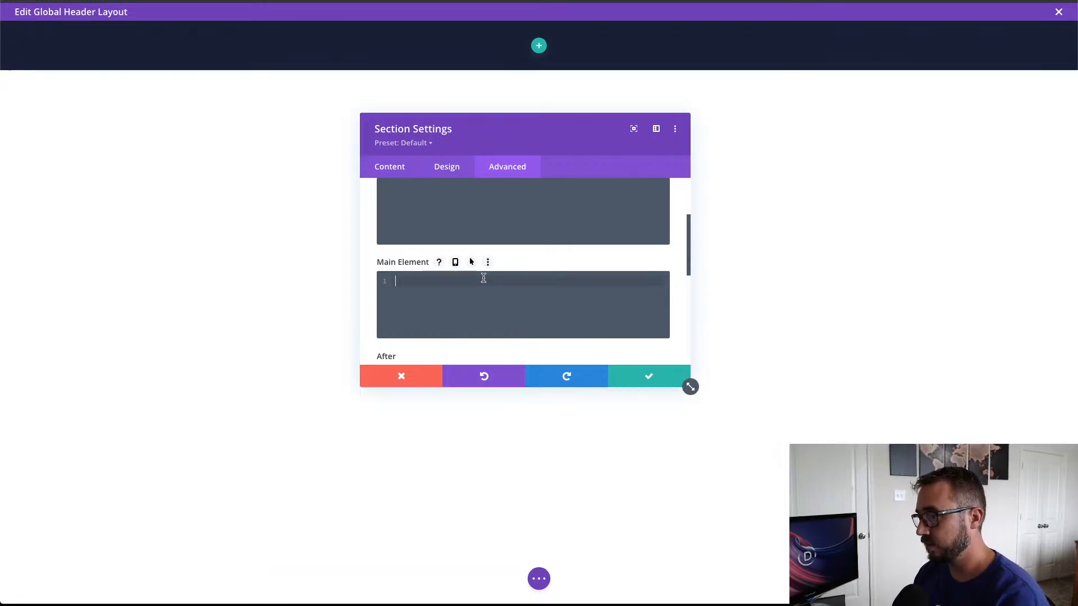
left_click(456, 263)
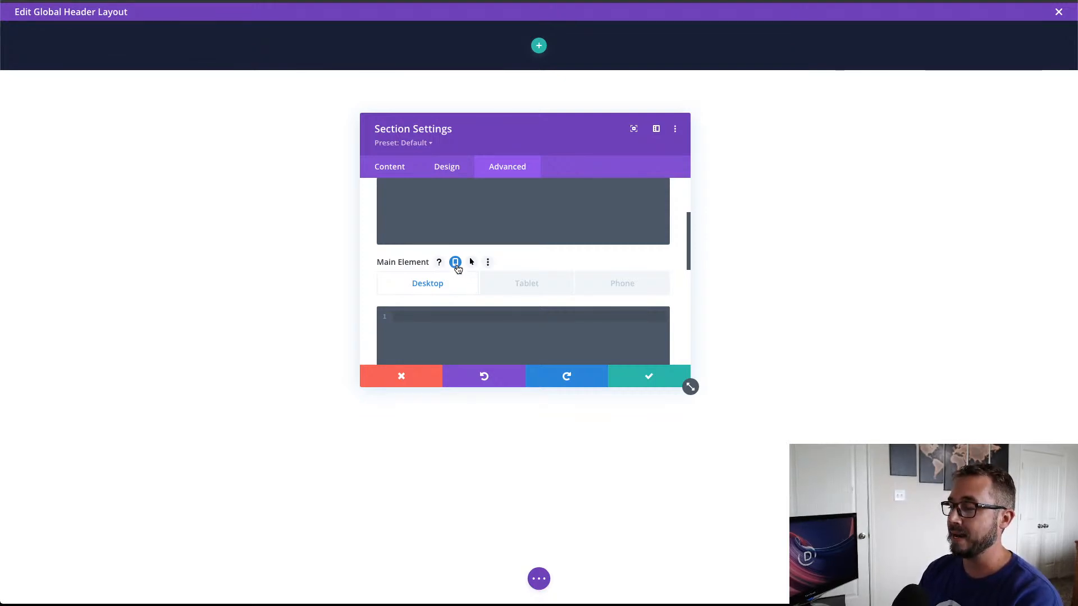
left_click(526, 285)
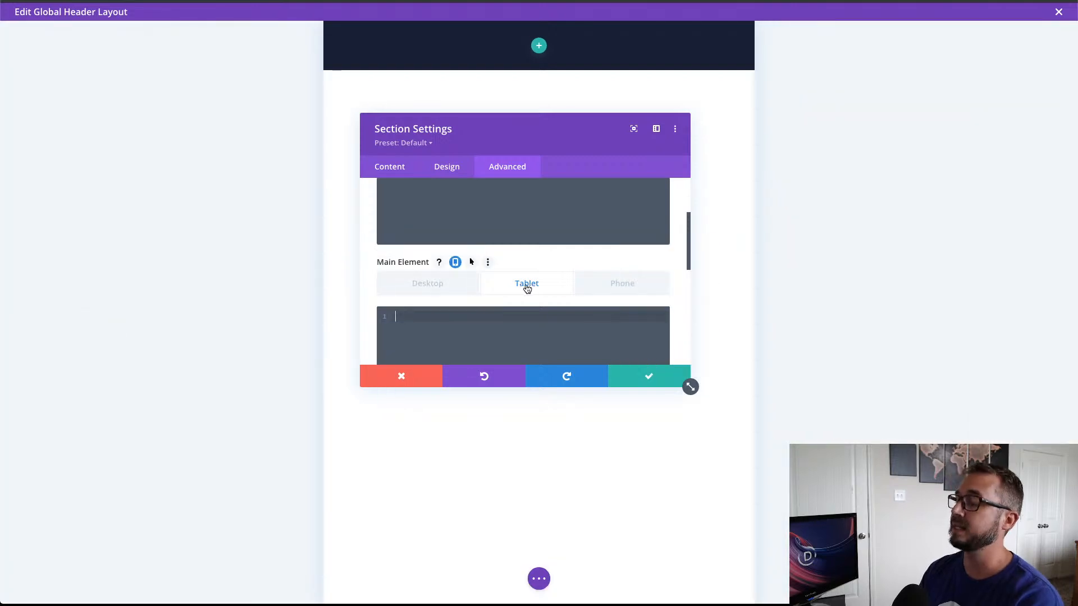
scroll(526, 288, "down", 1)
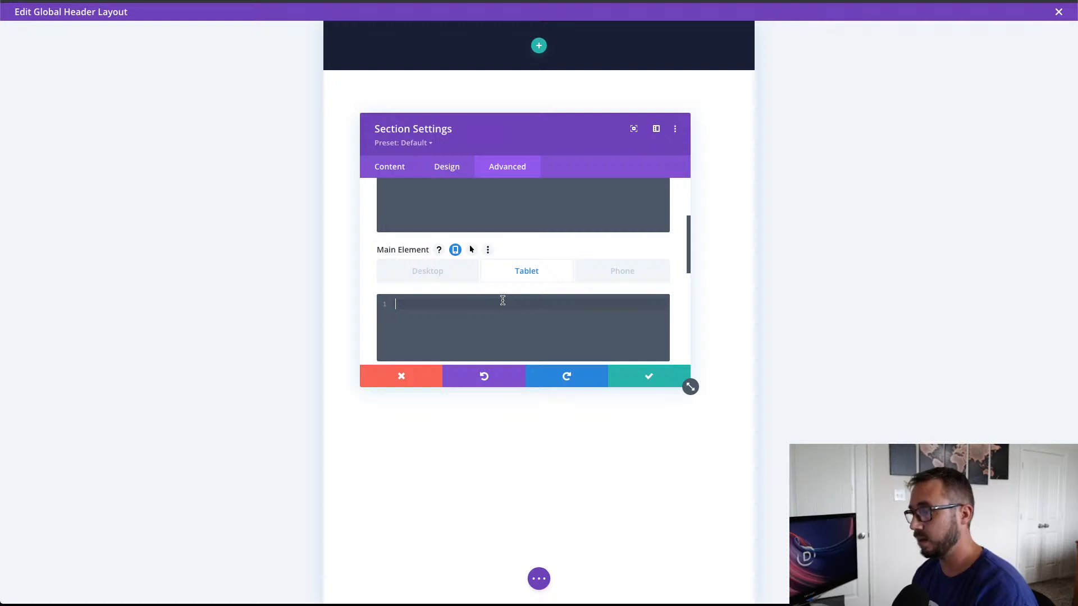
type("height: calc(100vh - 70px); overflow:scroll !important; overscroll-behavior: contain;")
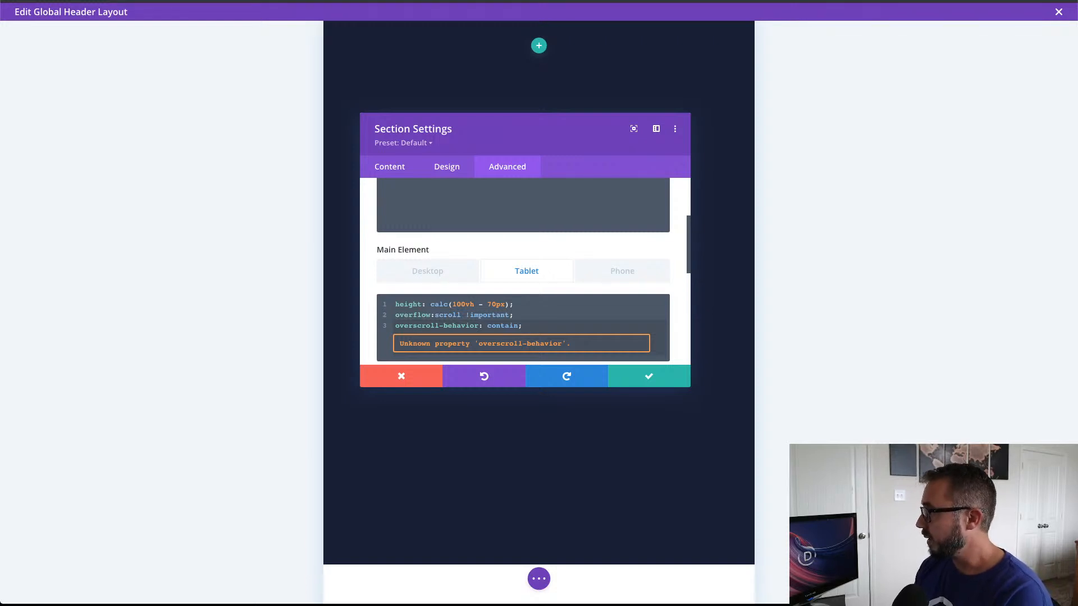
left_click(429, 276)
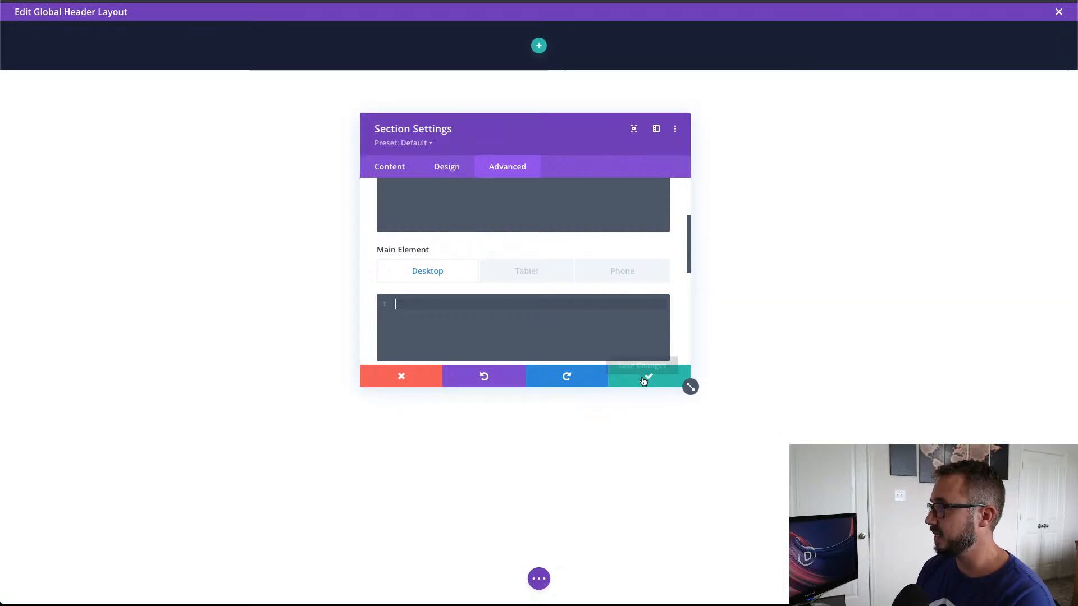
left_click(644, 379)
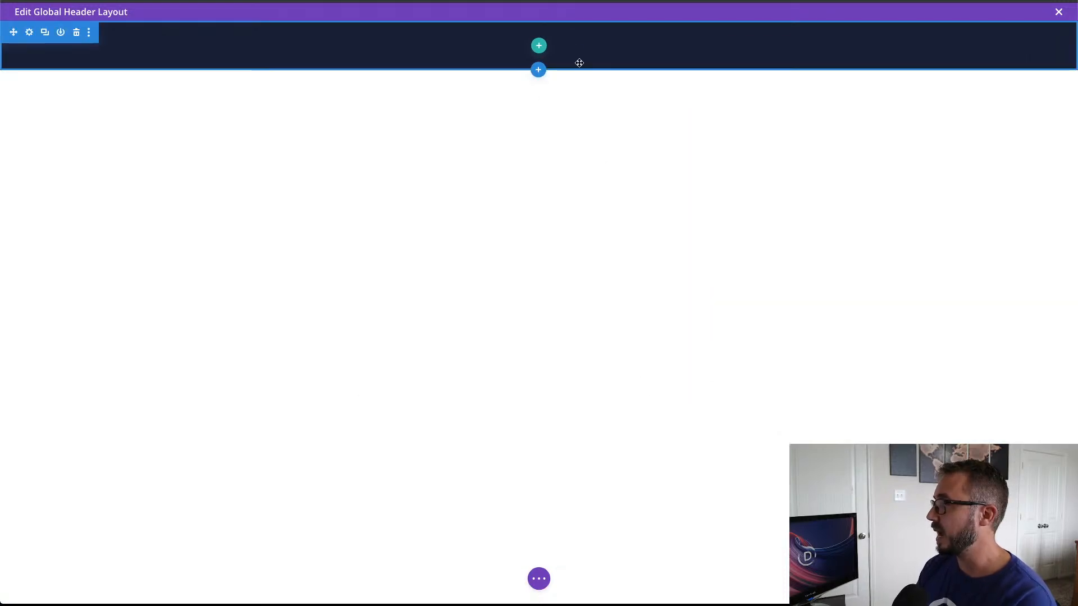
Step: Insert a single-column row into the header section, dismissing the module insertion prompt
left_click(539, 49)
left_click(490, 135)
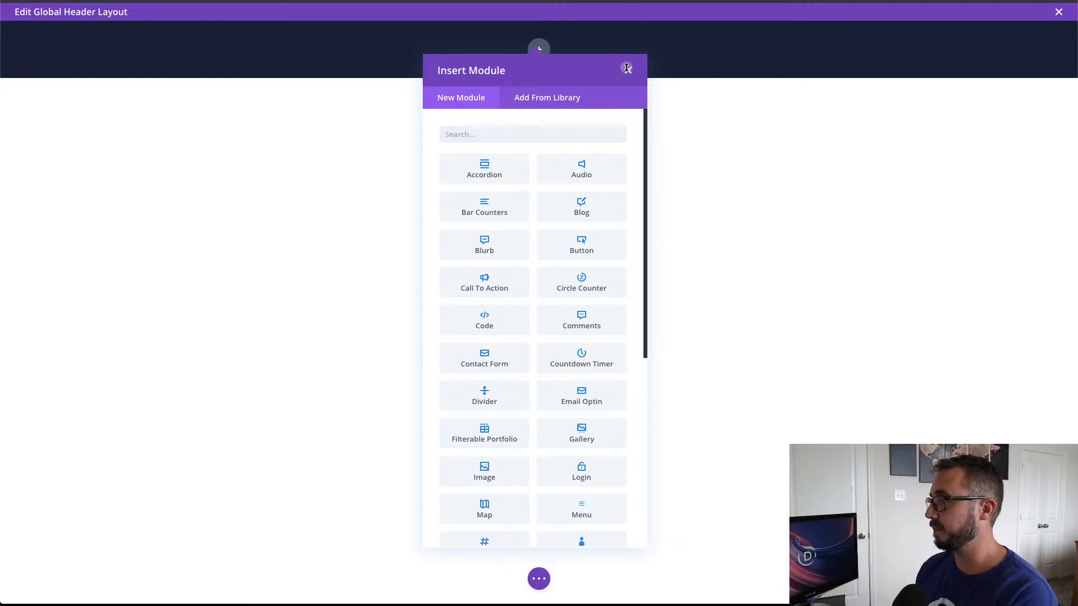
left_click(627, 71)
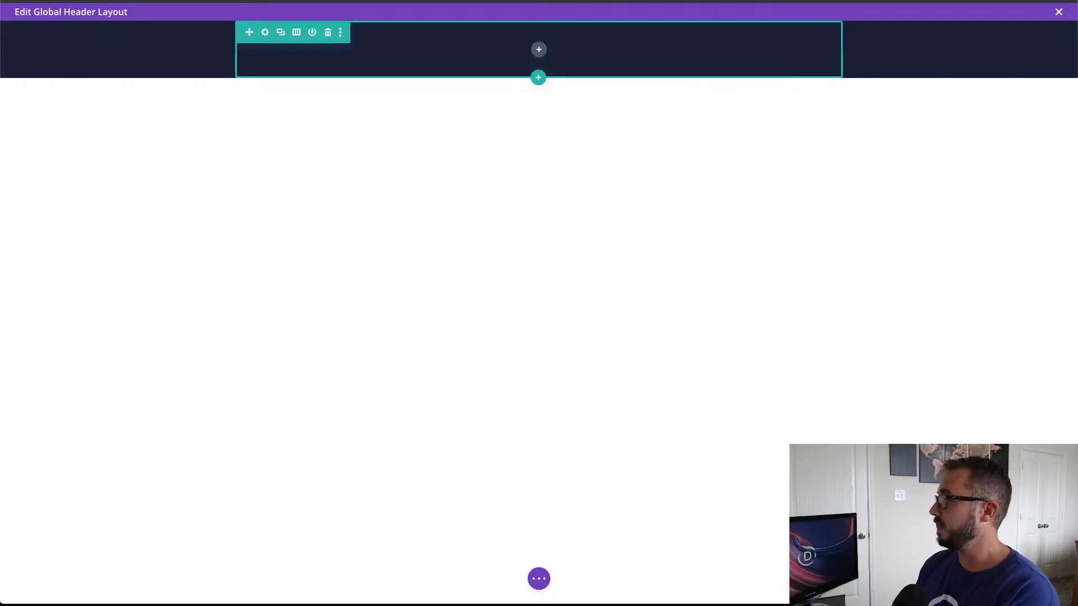
Step: Enable a custom gutter width for the new row and set it to 1
left_click(265, 33)
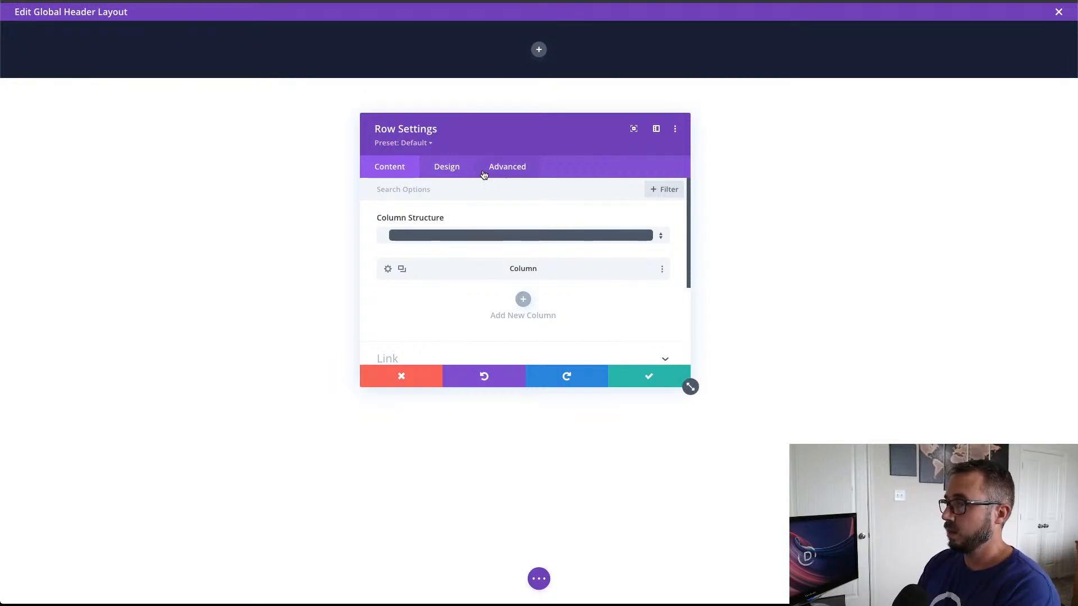
left_click(455, 169)
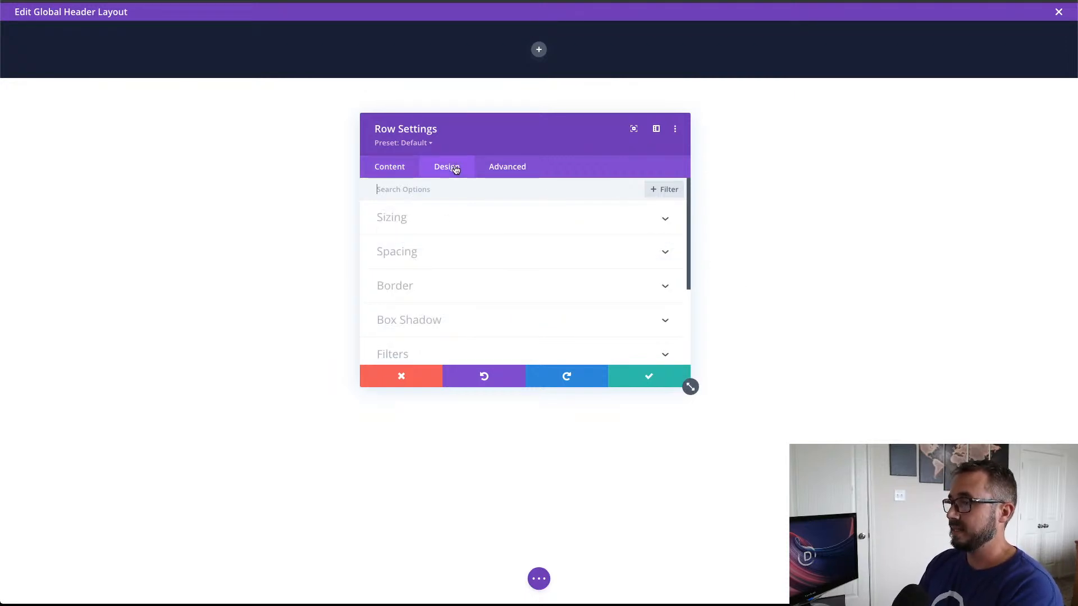
left_click(440, 219)
left_click(404, 258)
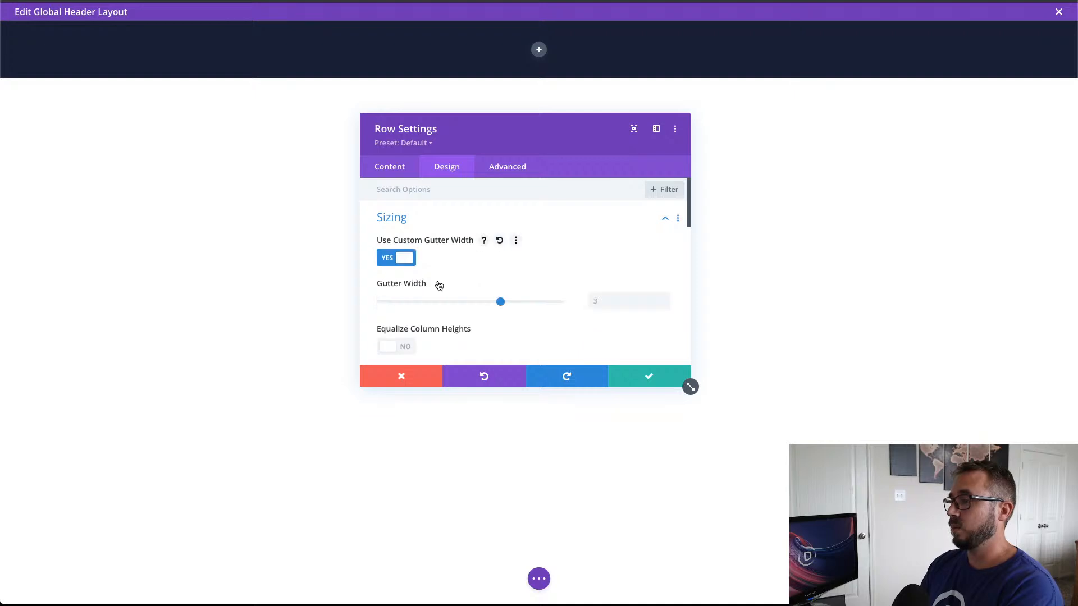
left_click_drag(501, 301, 365, 301)
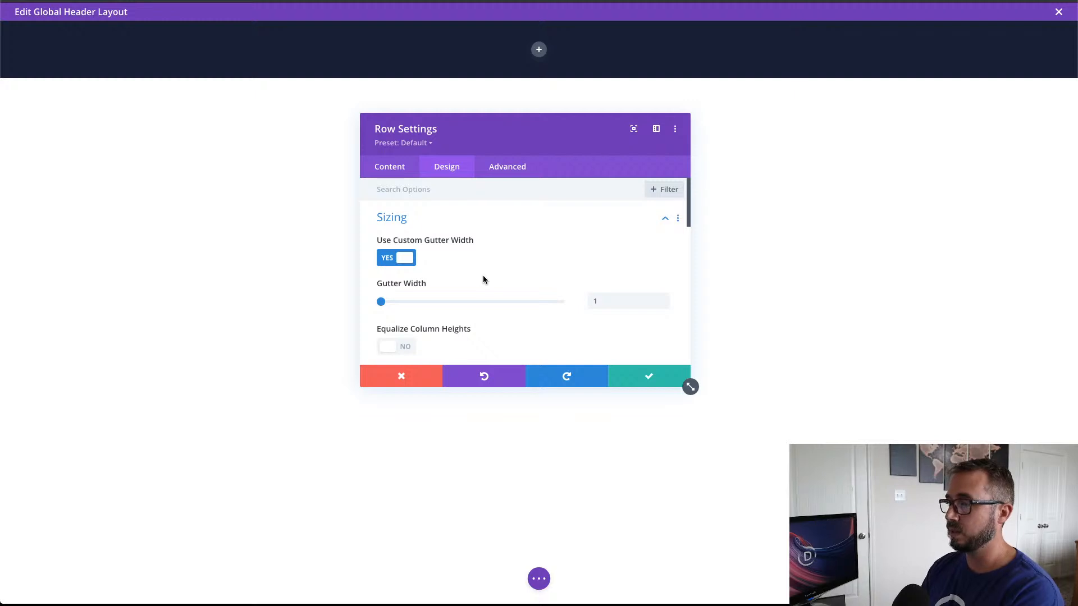
scroll(483, 279, "down", 1)
scroll(483, 279, "up", 1)
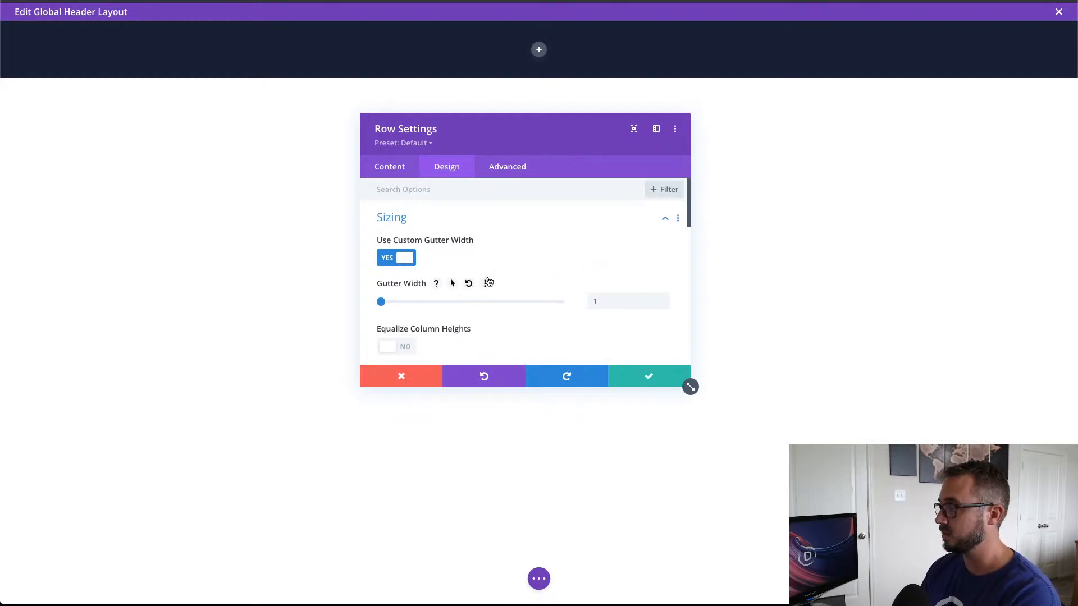
Step: Set the row's width to 100% and its maximum width to 1280px
scroll(573, 310, "down", 4)
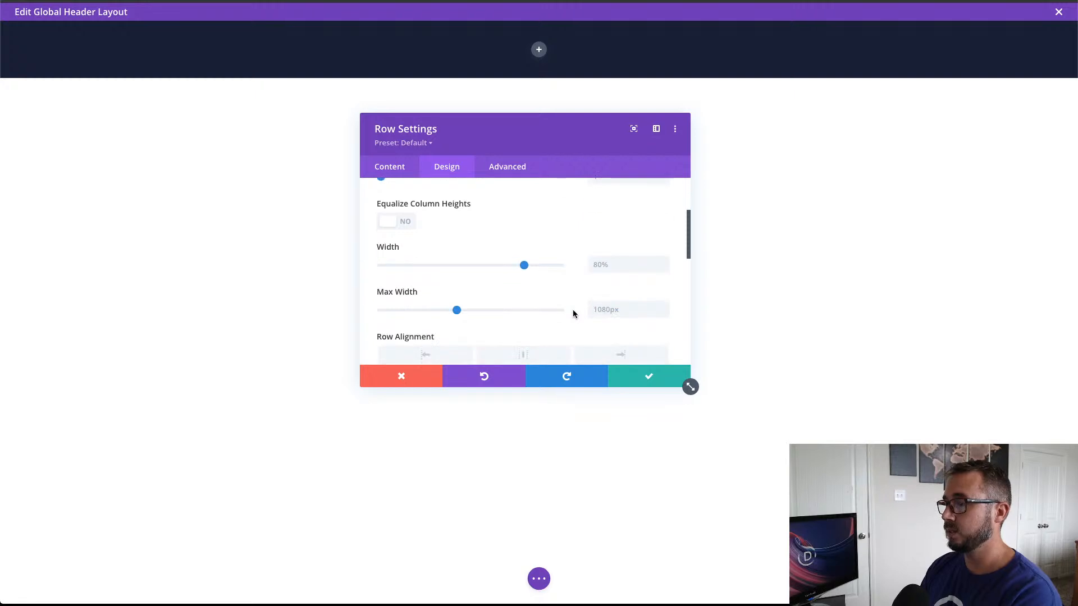
scroll(573, 310, "up", 1)
left_click(630, 288)
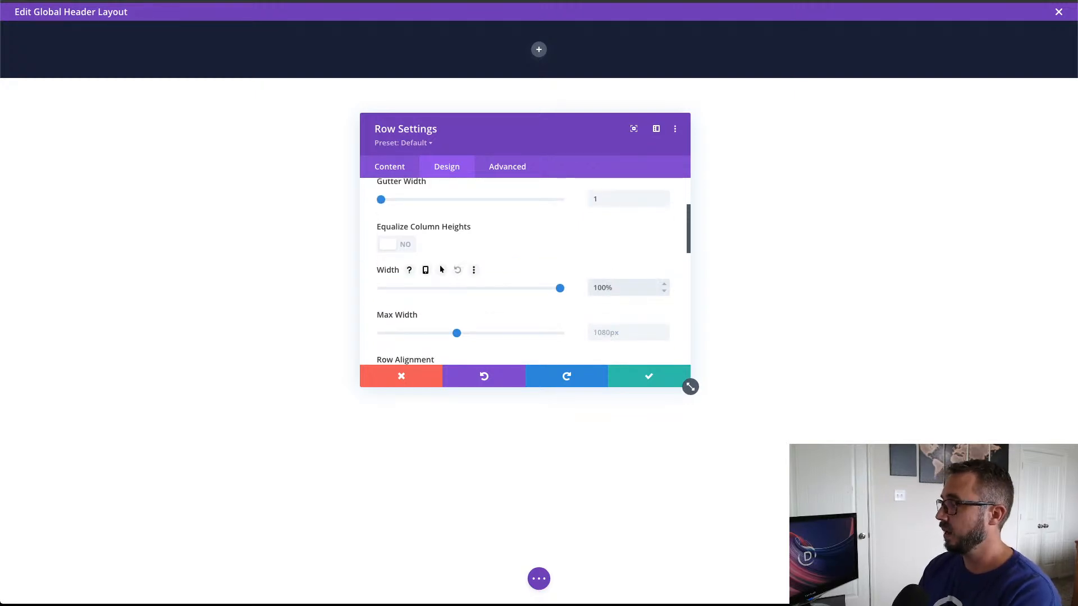
left_click(634, 330)
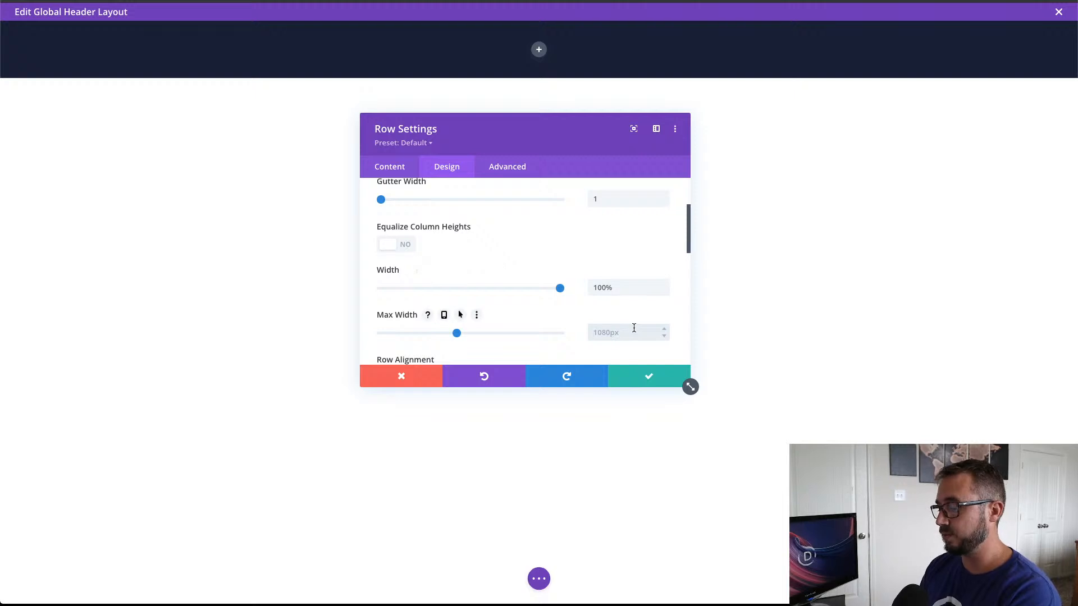
type("1280px")
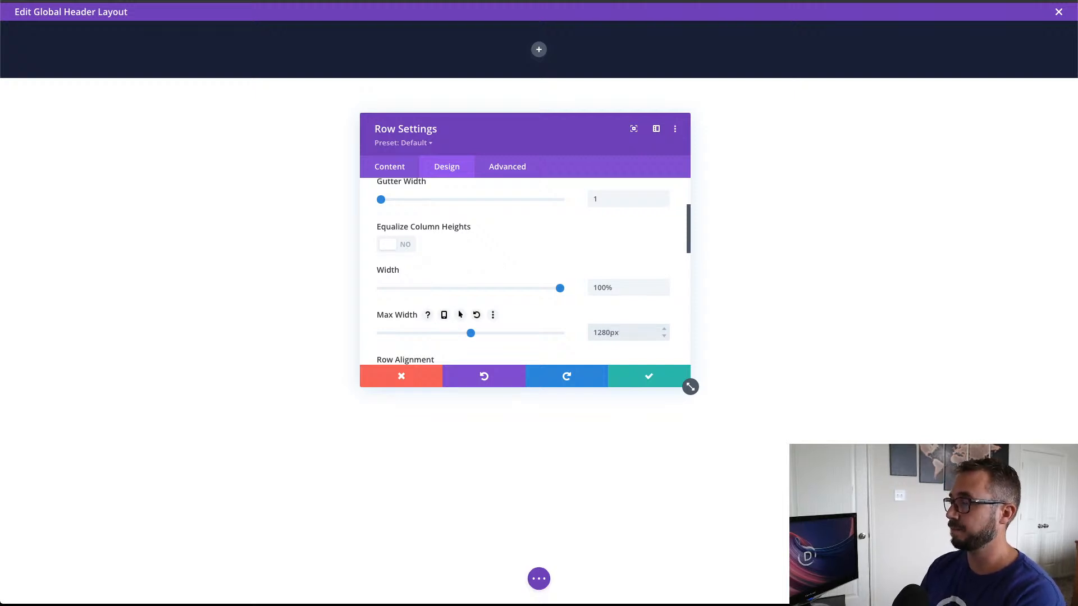
Step: Set the row's top padding to 3vh and link the bottom padding to the same value
scroll(672, 313, "down", 3)
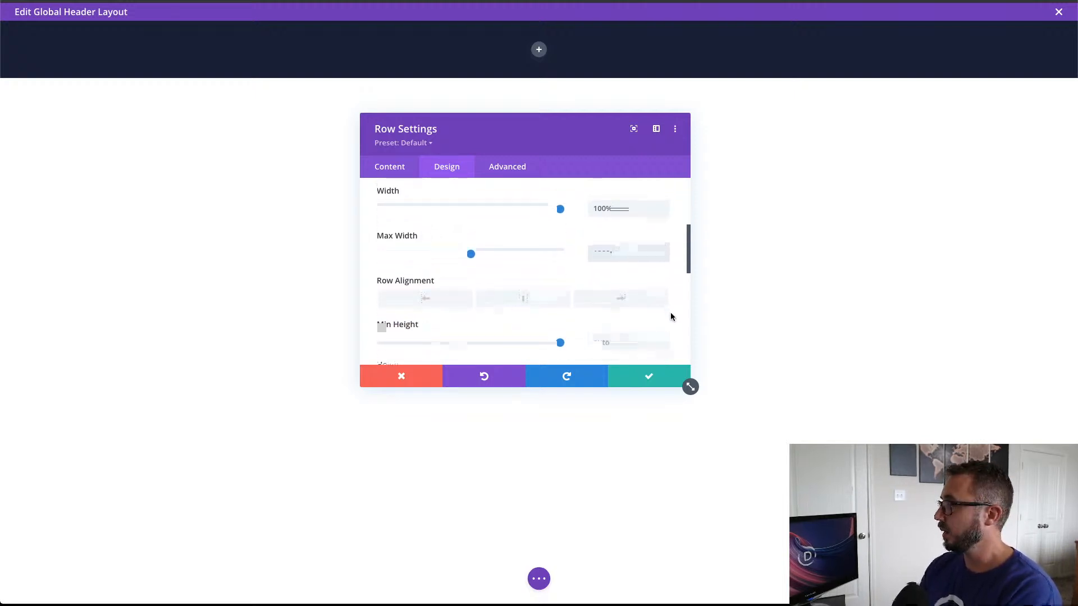
scroll(671, 314, "down", 6)
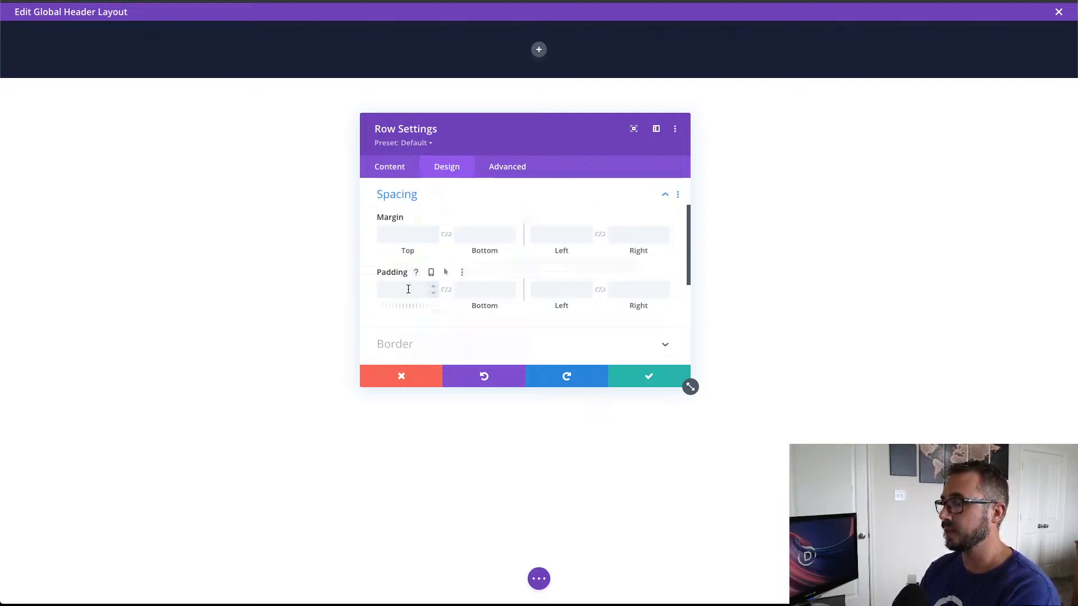
left_click(426, 286)
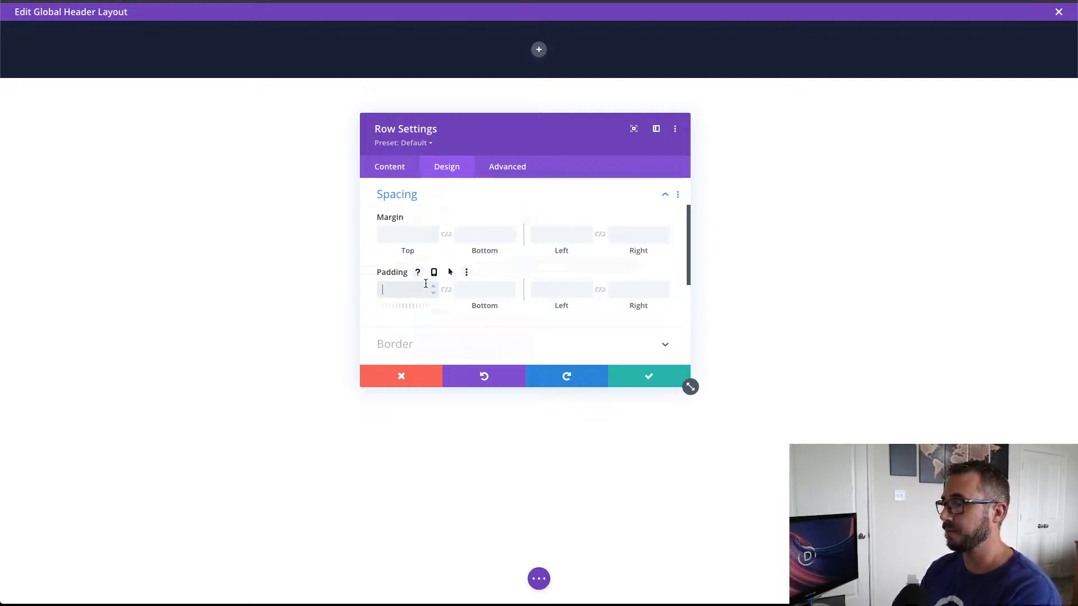
type("3vh")
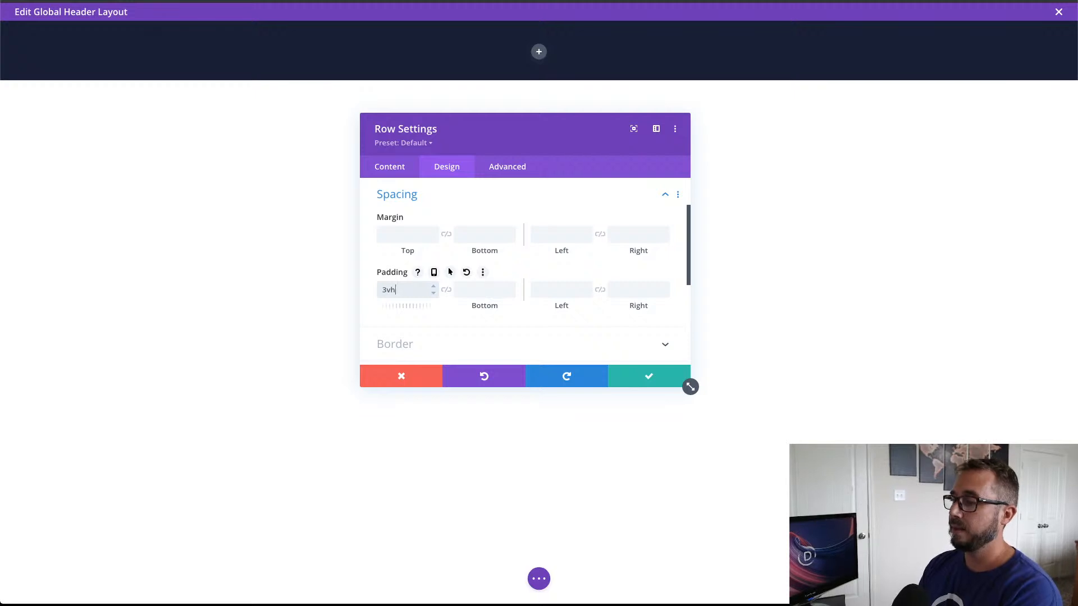
left_click(446, 291)
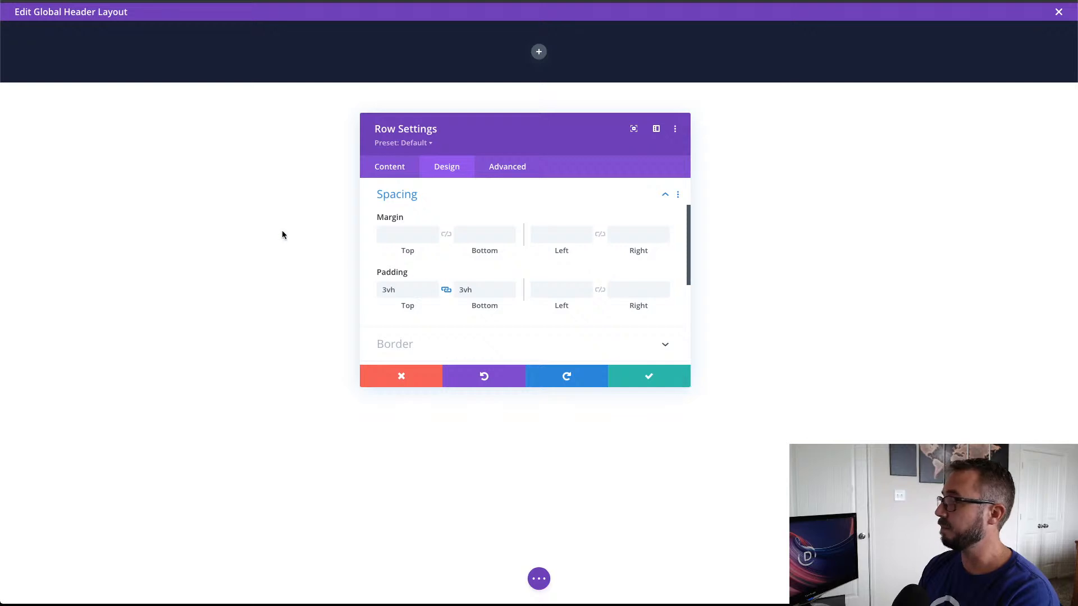
Step: Give the row a bottom border 1px wide, enlarging the settings window to reach the border options
scroll(570, 282, "down", 1)
scroll(570, 282, "down", 3)
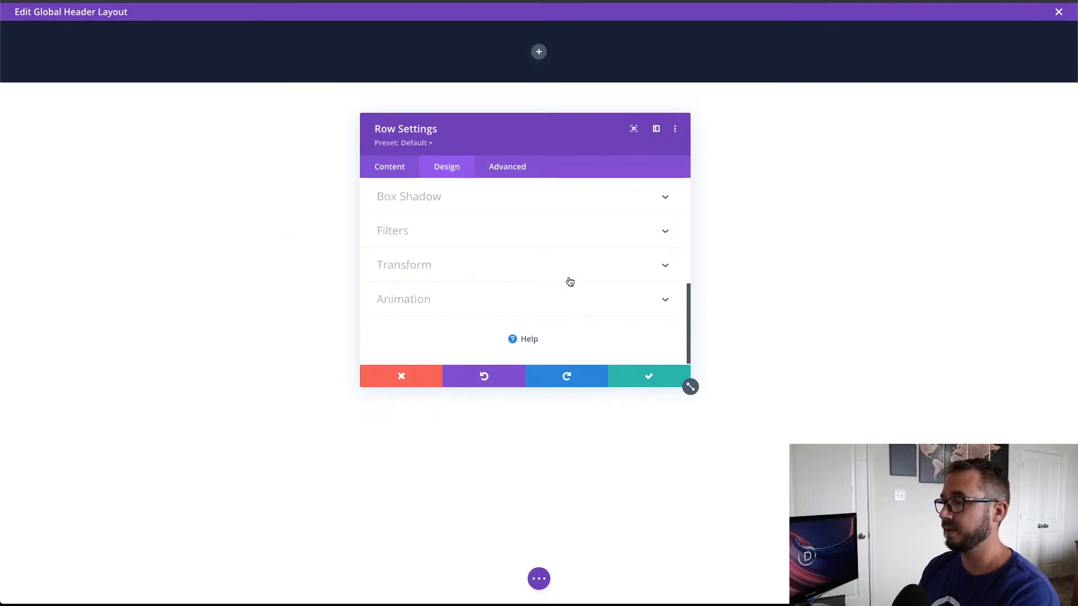
scroll(482, 242, "up", 2)
left_click(483, 242)
scroll(482, 241, "down", 3)
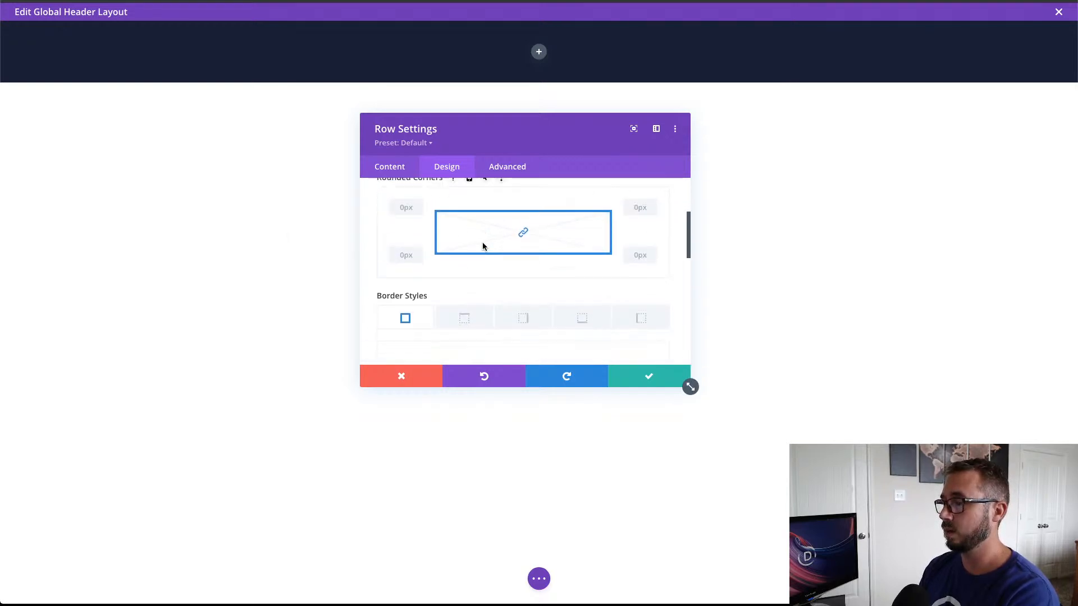
scroll(484, 242, "up", 1)
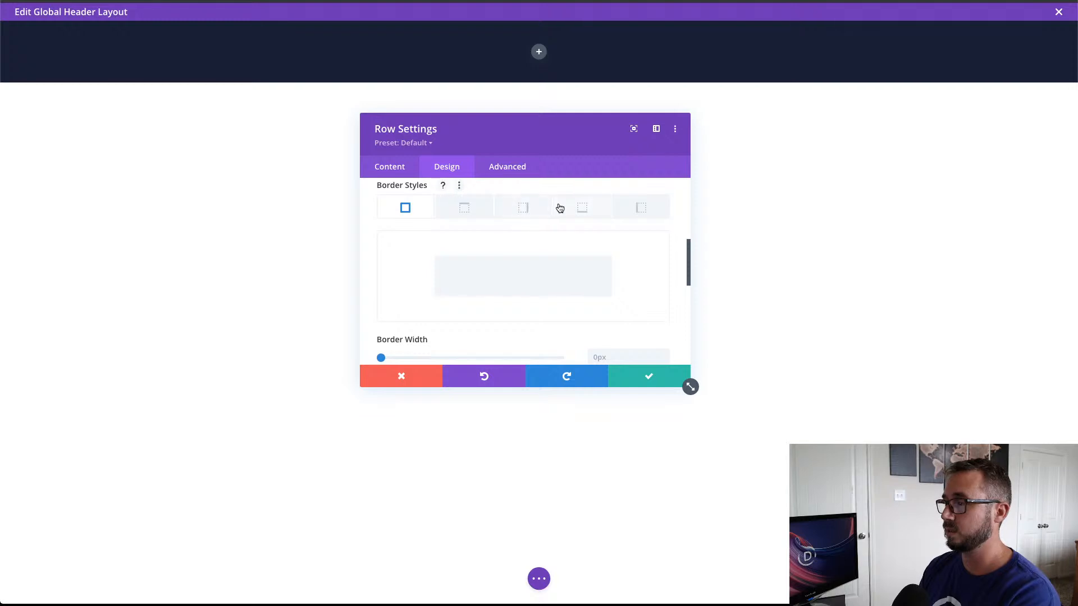
left_click(596, 219)
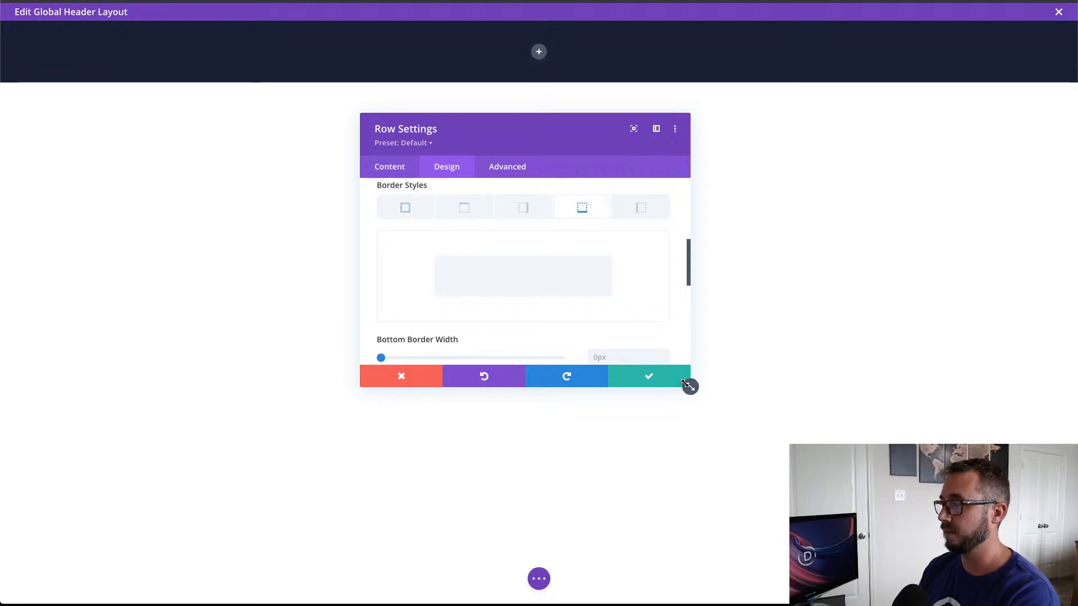
left_click_drag(690, 386, 647, 460)
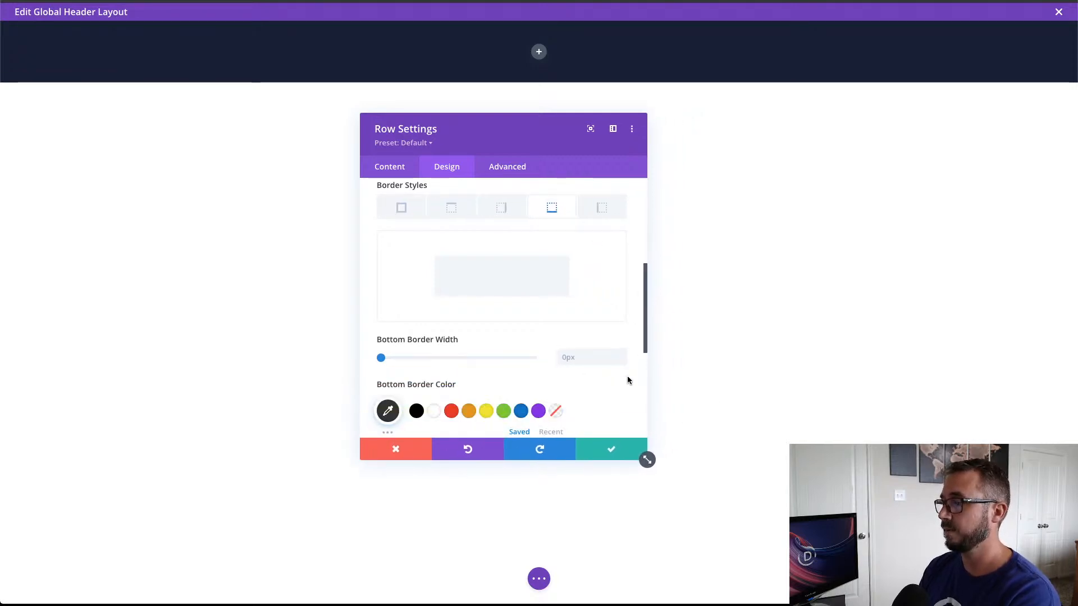
left_click(585, 352)
type("1px")
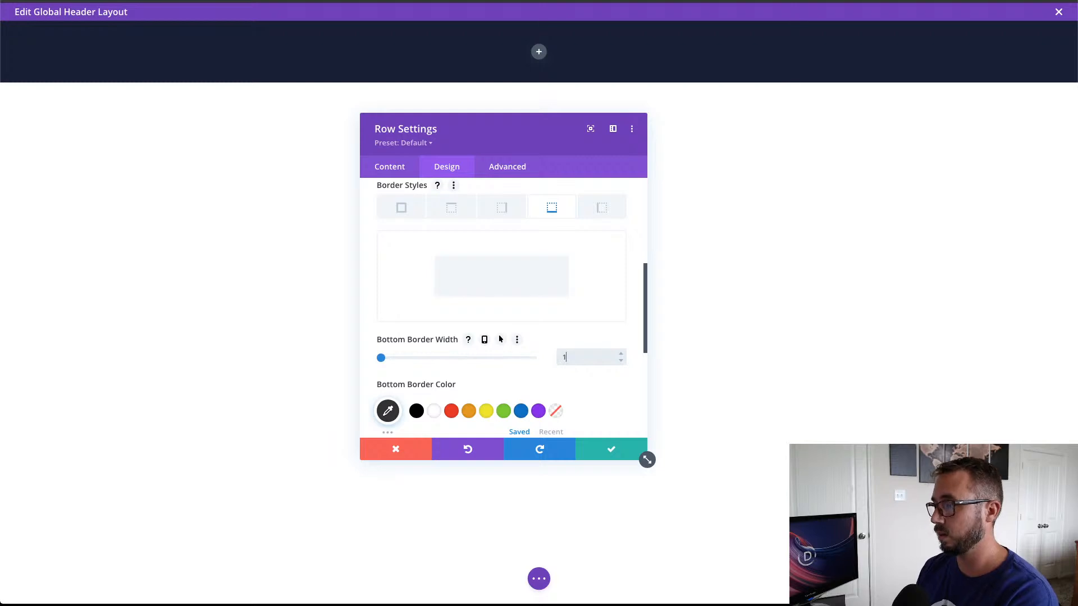
Step: Set the row's bottom border color to white at 0.21 opacity, rgba(255,255,255,0.21), and save the row settings
left_click(434, 411)
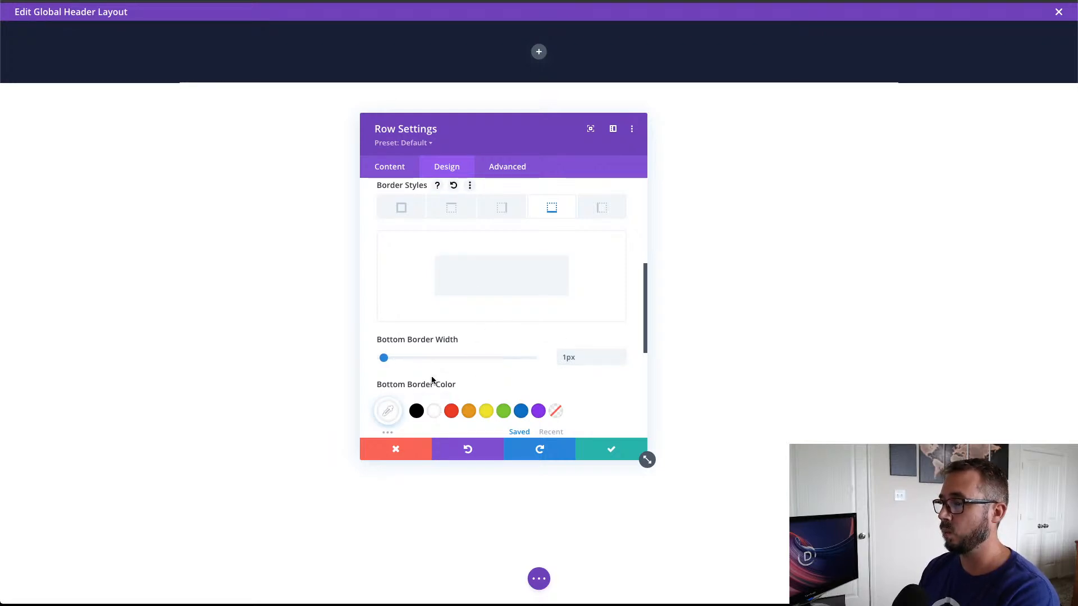
scroll(422, 370, "down", 1)
left_click(388, 348)
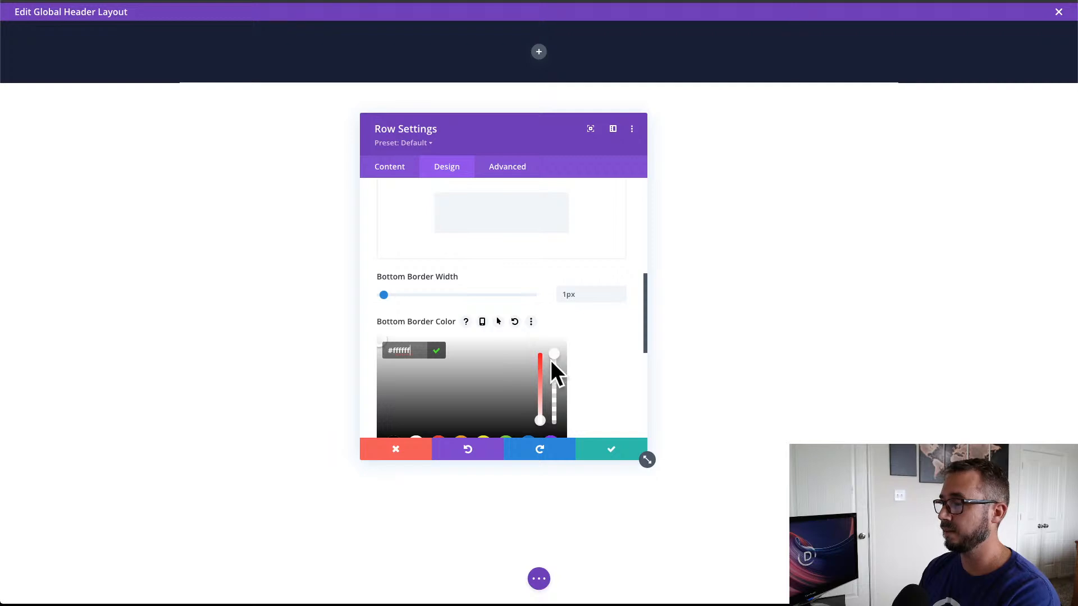
left_click_drag(553, 358, 553, 415)
scroll(554, 415, "up", 1)
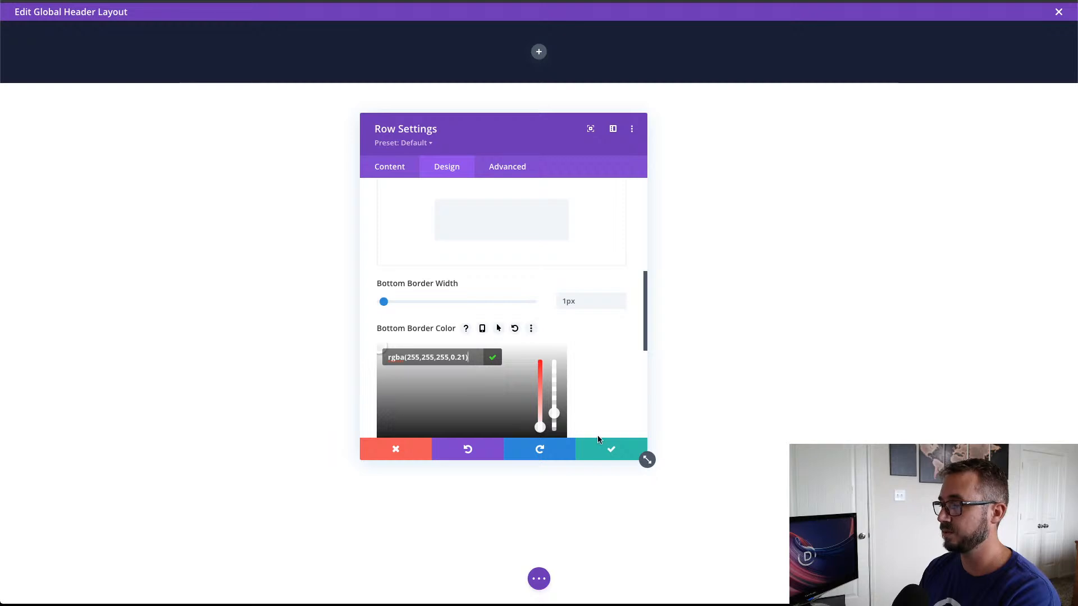
left_click(598, 453)
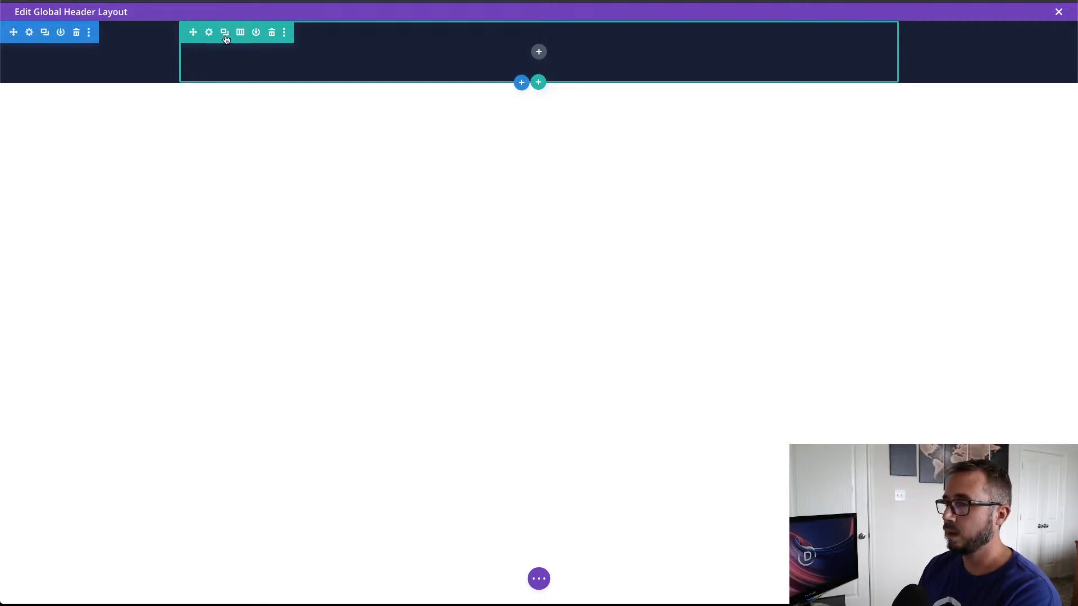
Step: Add desktop custom CSS to the row's main element: display:flex; justify-content:center; align-items:center;
left_click(209, 33)
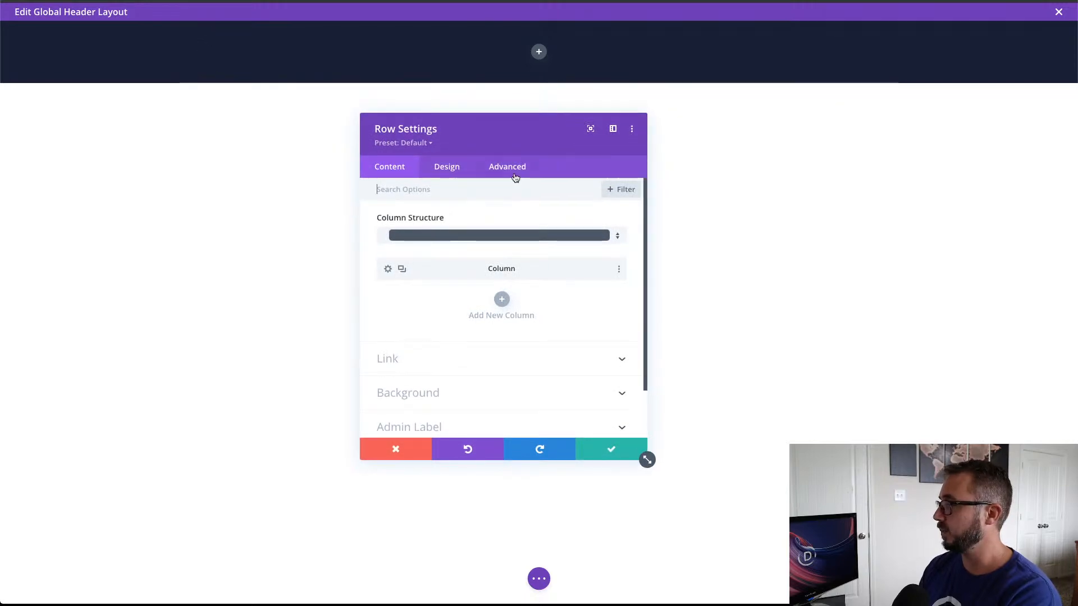
left_click(507, 168)
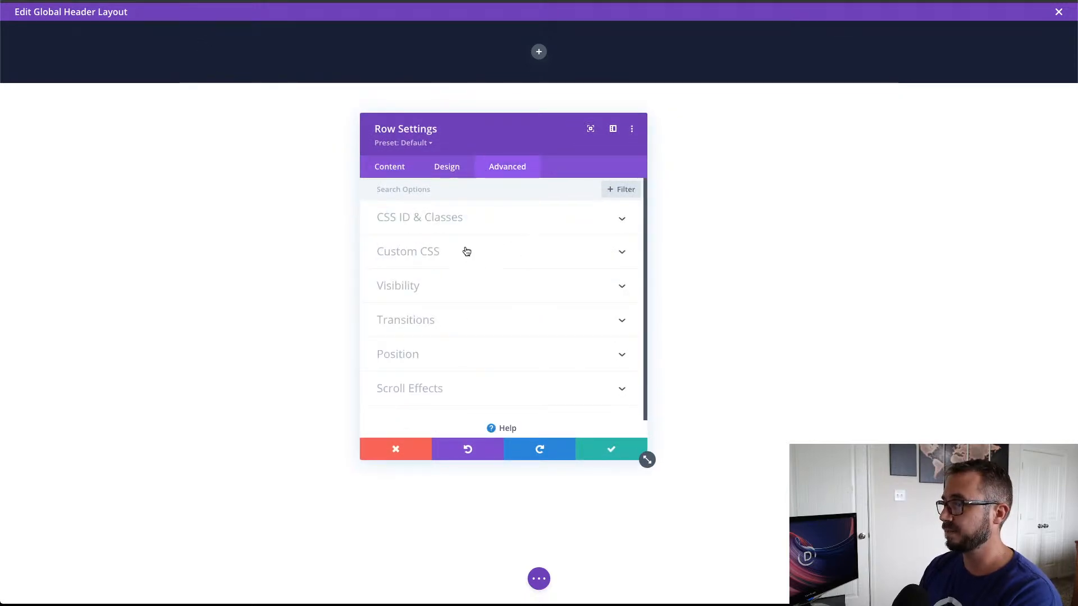
left_click(451, 264)
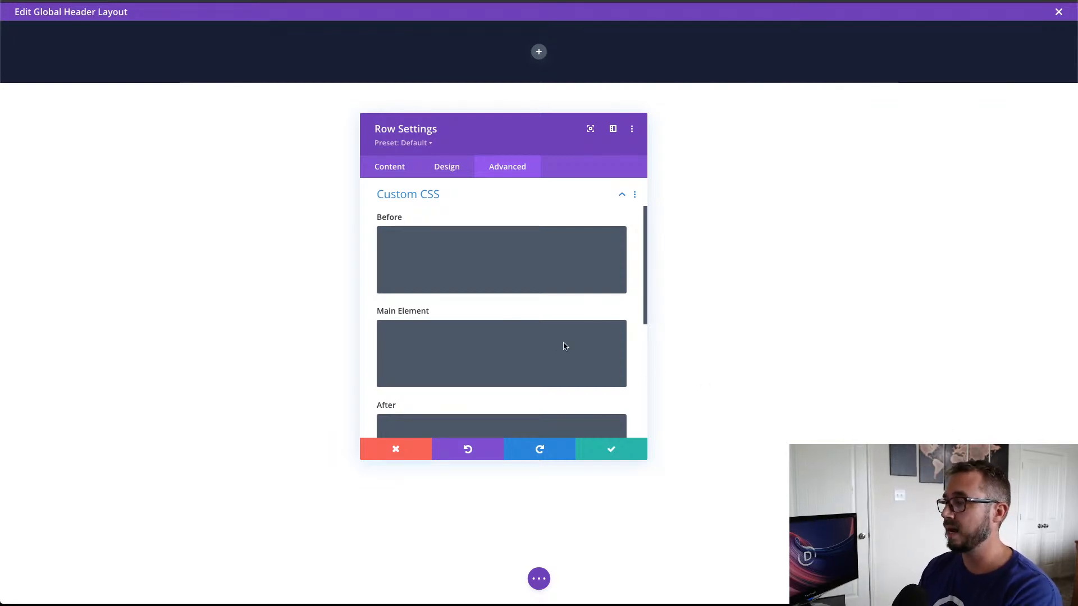
left_click(486, 331)
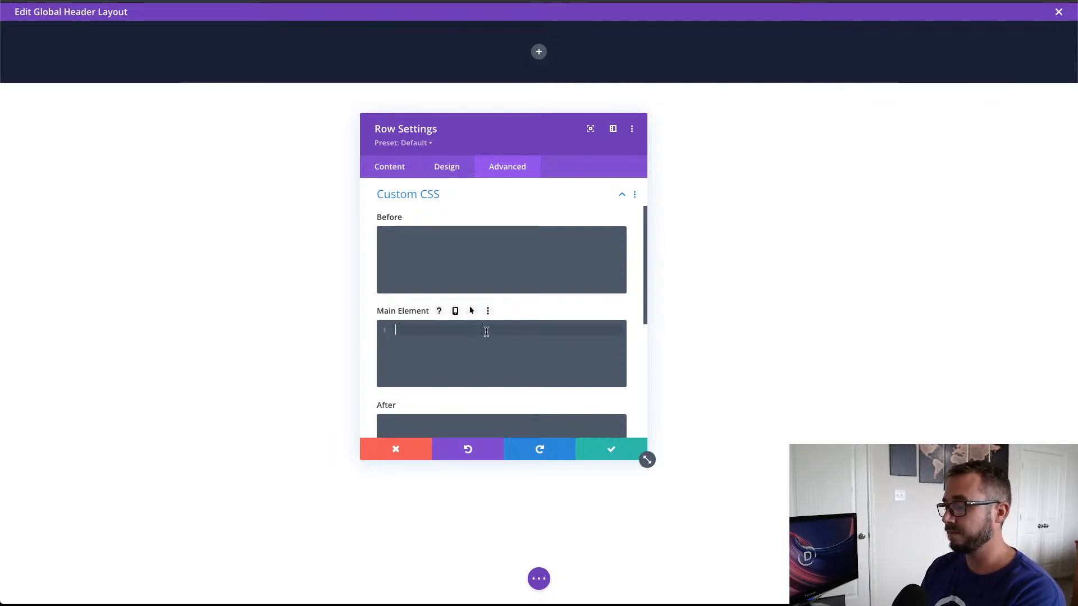
type("display:flex; justify-content:center; align-items:center;")
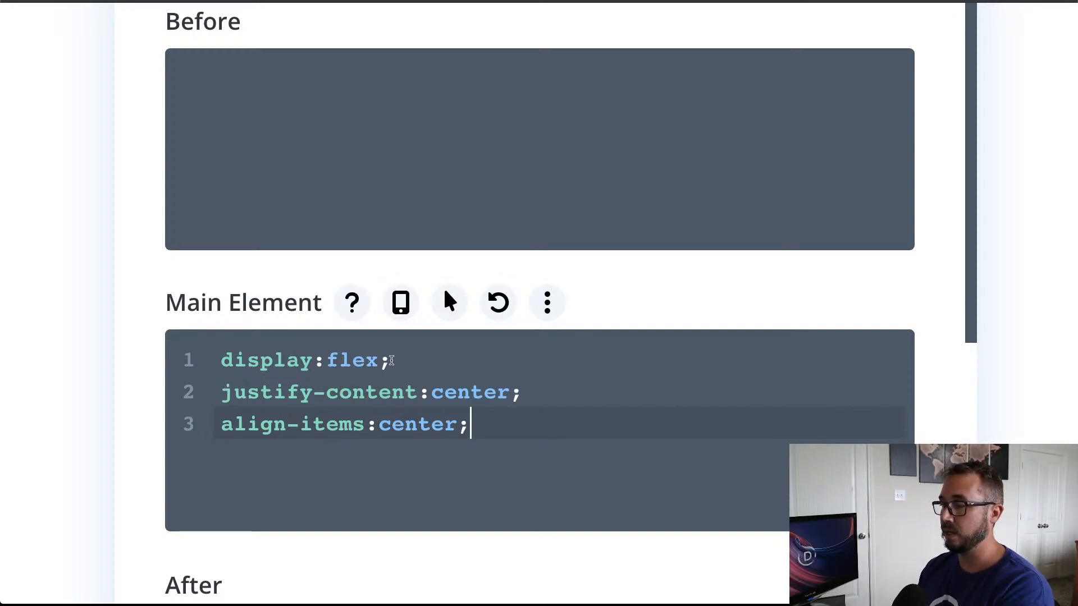
left_click(392, 361)
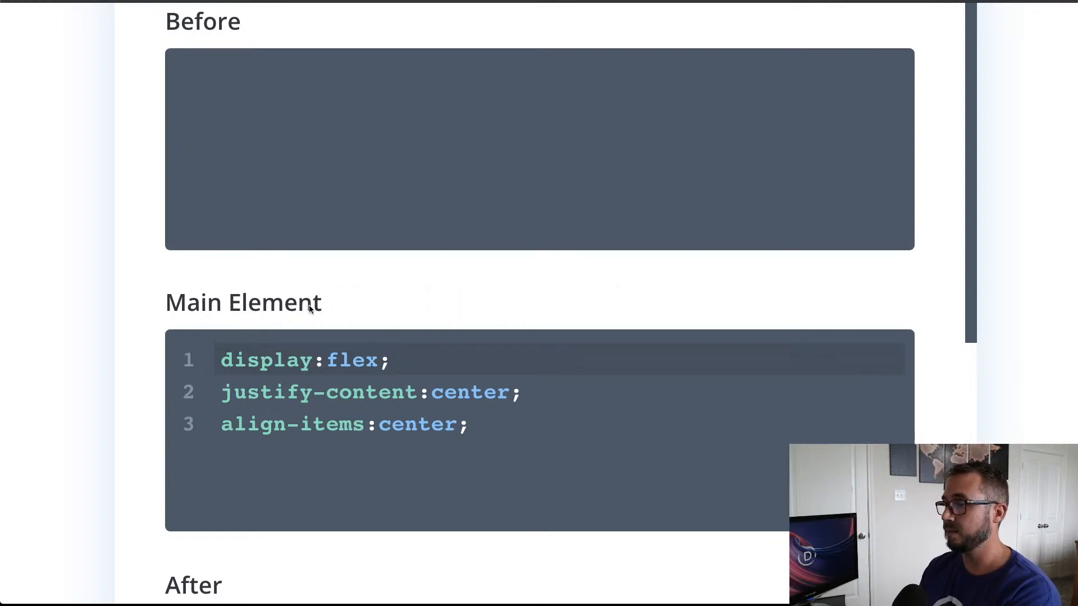
Step: Add tablet-specific CSS to the row's main element: display:flex; flex-direction:column; align-items:center; and return to the desktop view
left_click(401, 306)
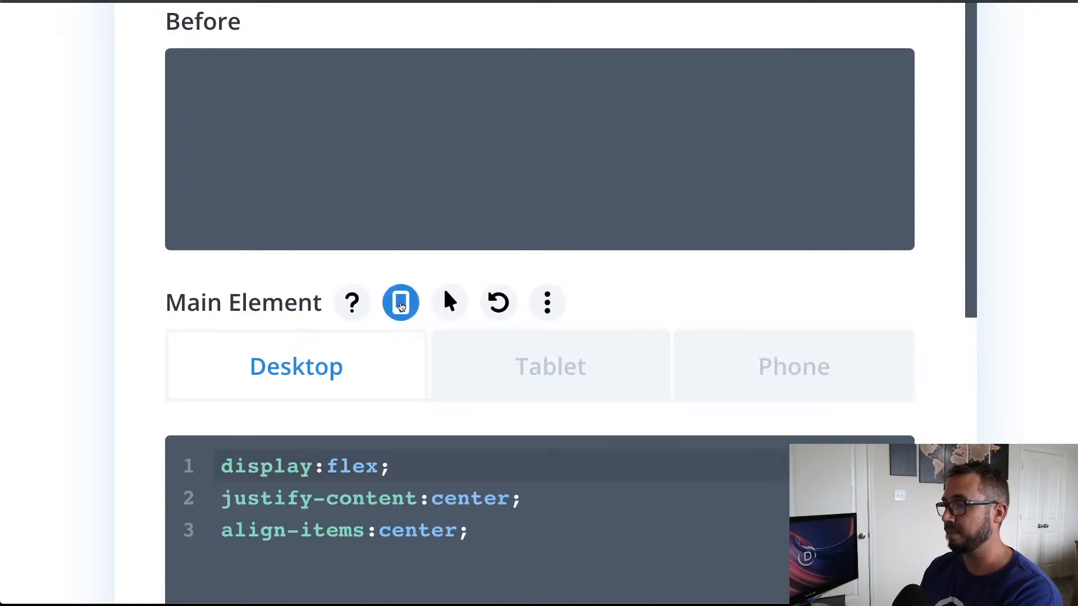
scroll(753, 276, "down", 2)
scroll(753, 276, "down", 1)
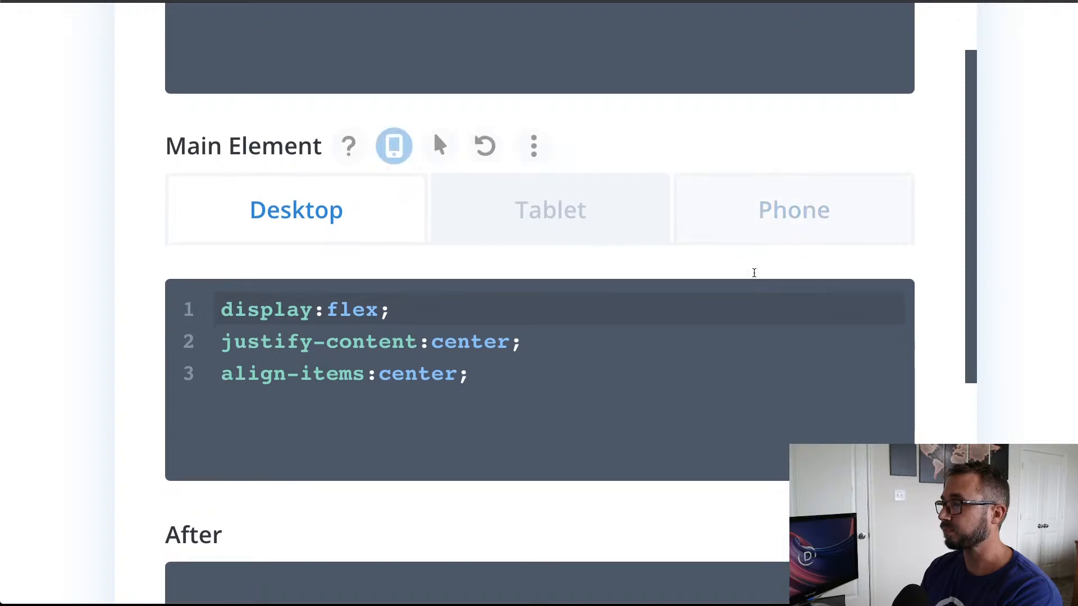
left_click(603, 212)
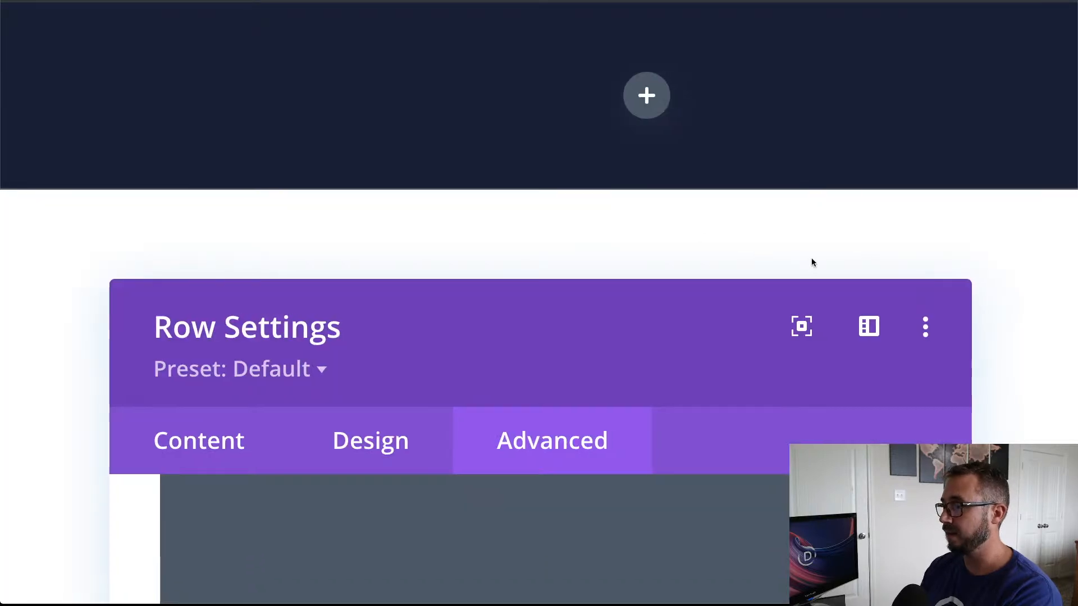
scroll(811, 259, "down", 10)
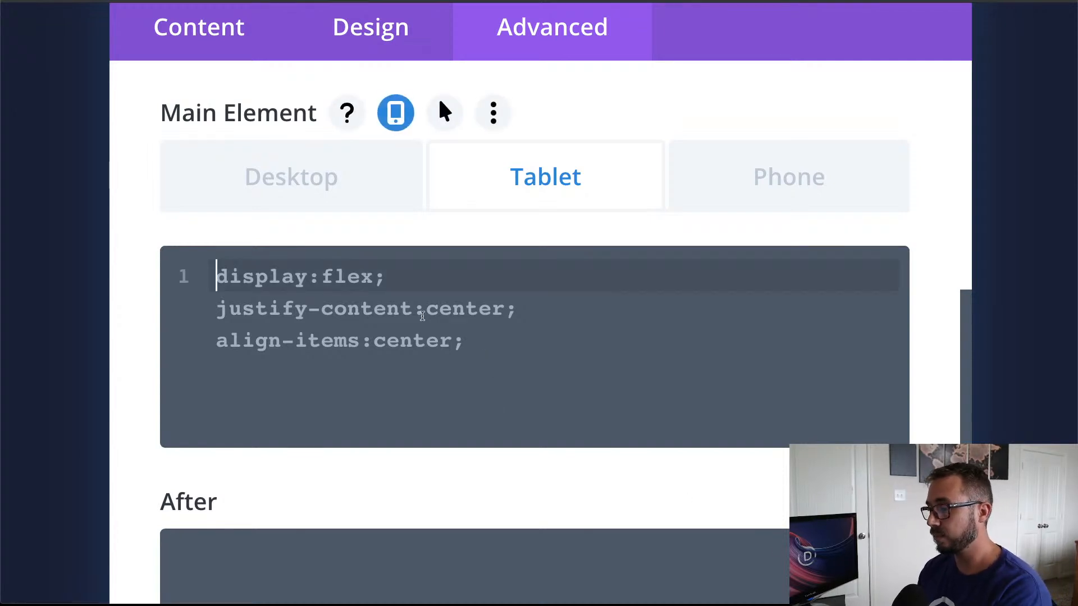
type("display:flex; flex-direction:column; align-items:center;")
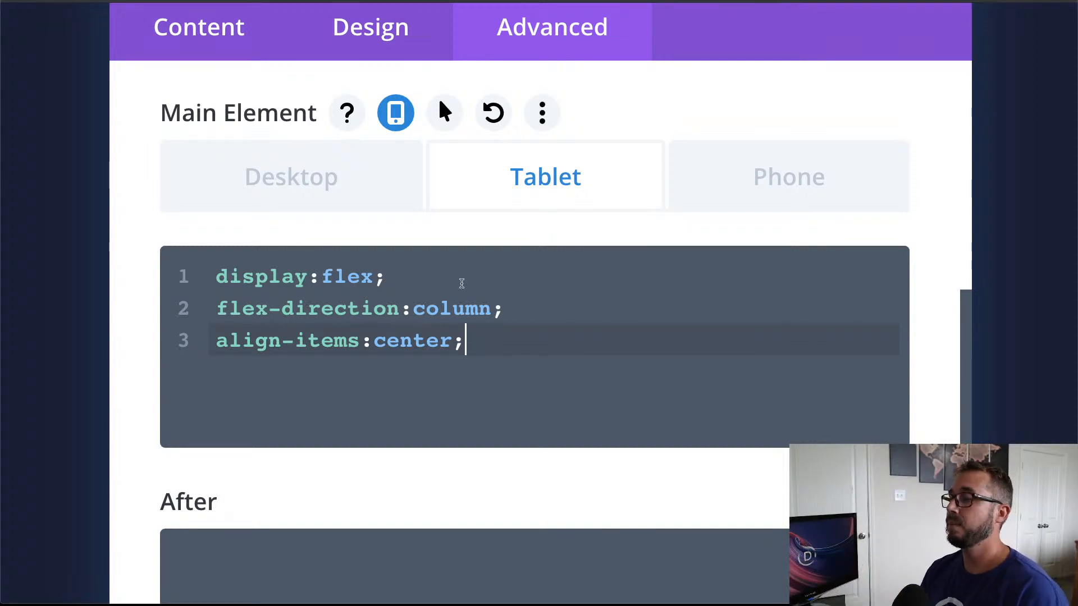
left_click(594, 309)
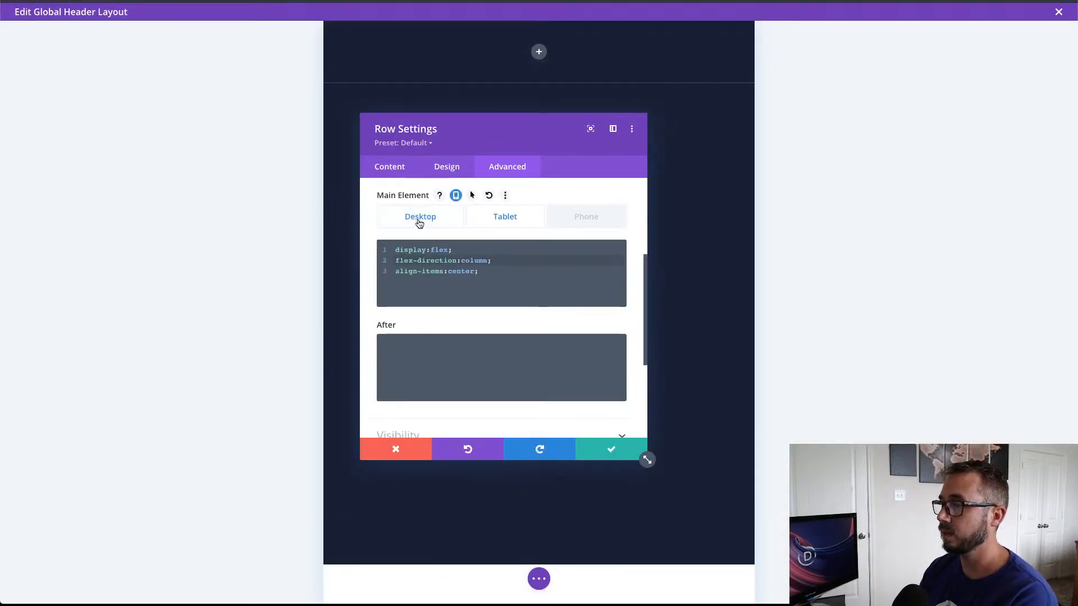
left_click(420, 223)
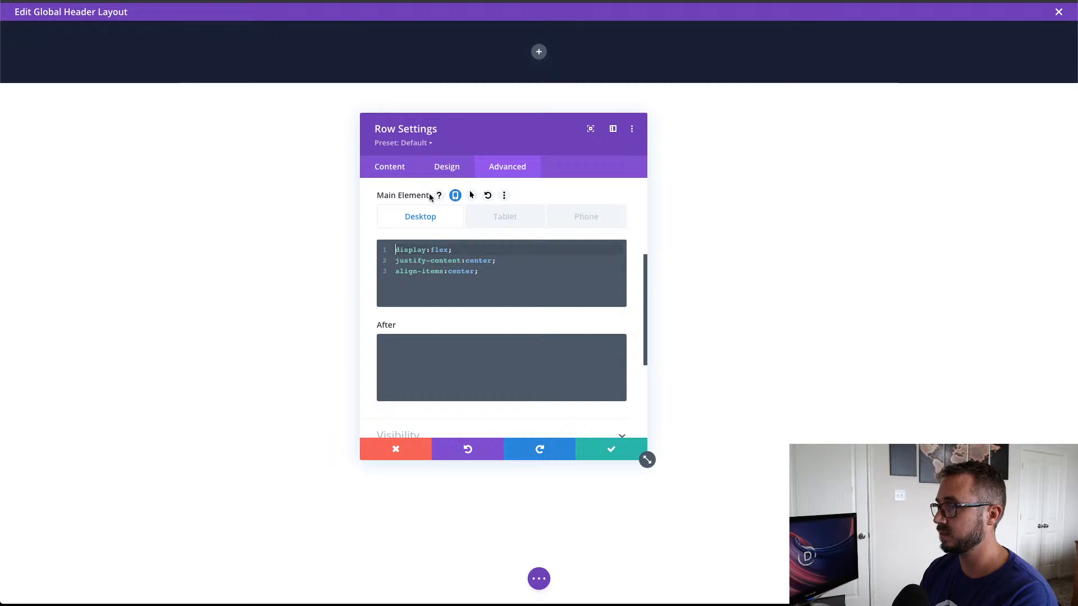
scroll(429, 197, "up", 3)
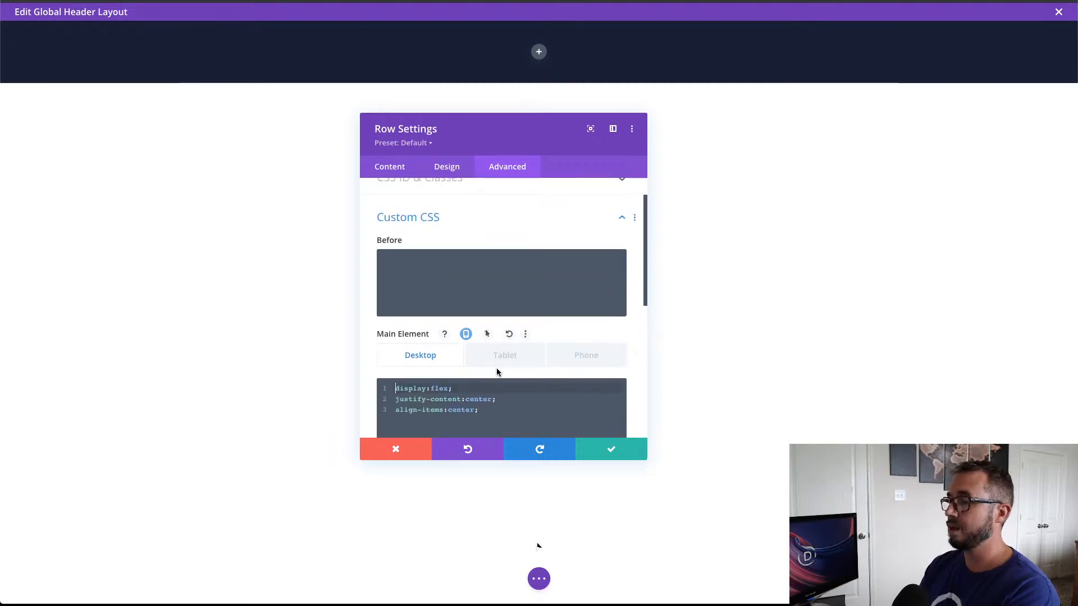
Step: Show the Layers view beside the row settings with all of its layers expanded
left_click(539, 579)
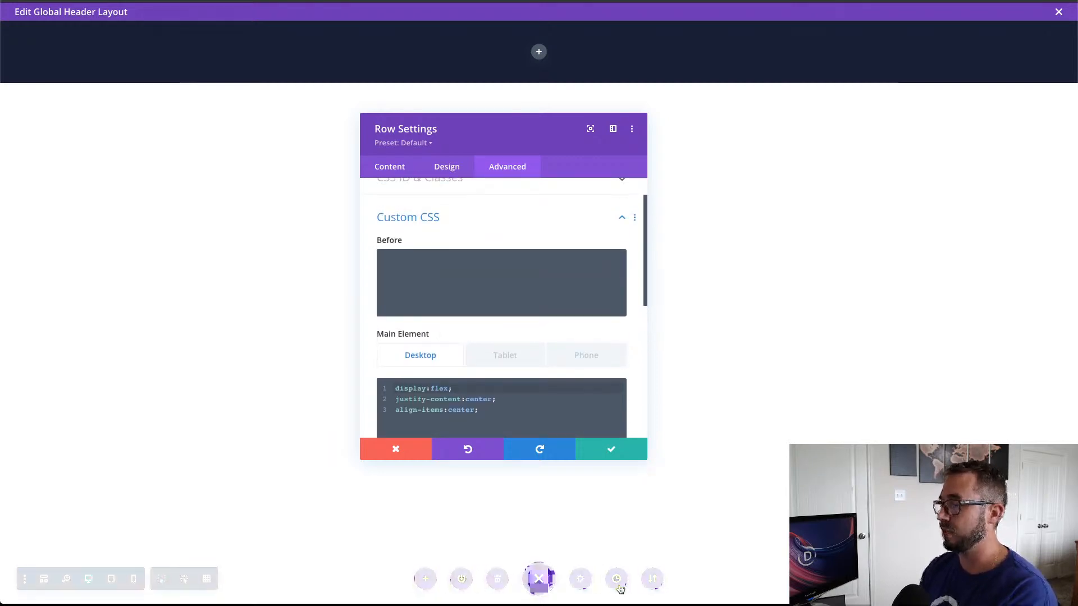
left_click(974, 579)
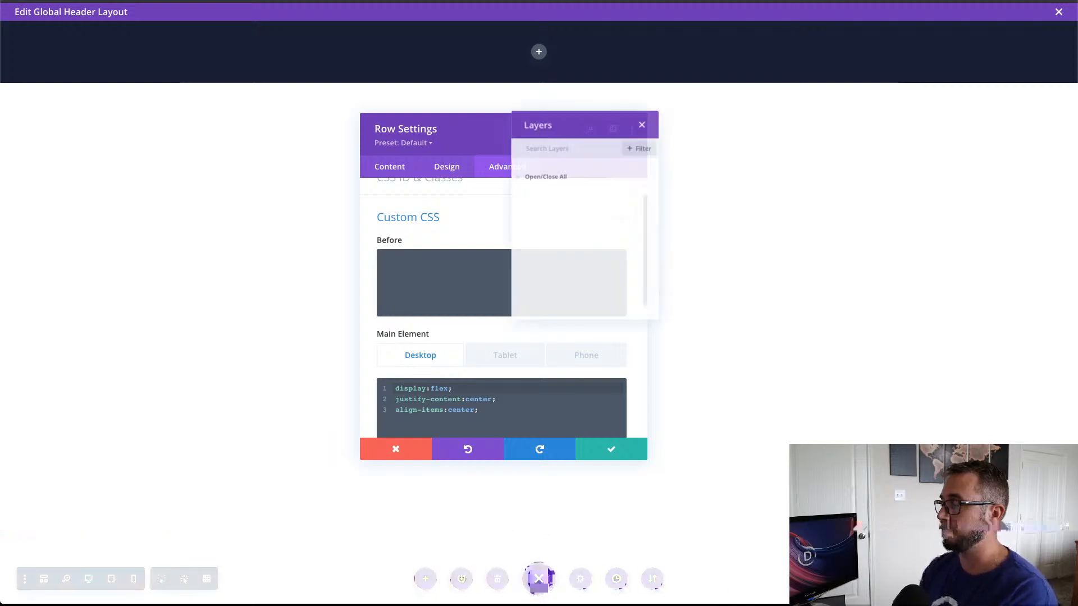
left_click_drag(609, 123, 156, 125)
left_click(89, 185)
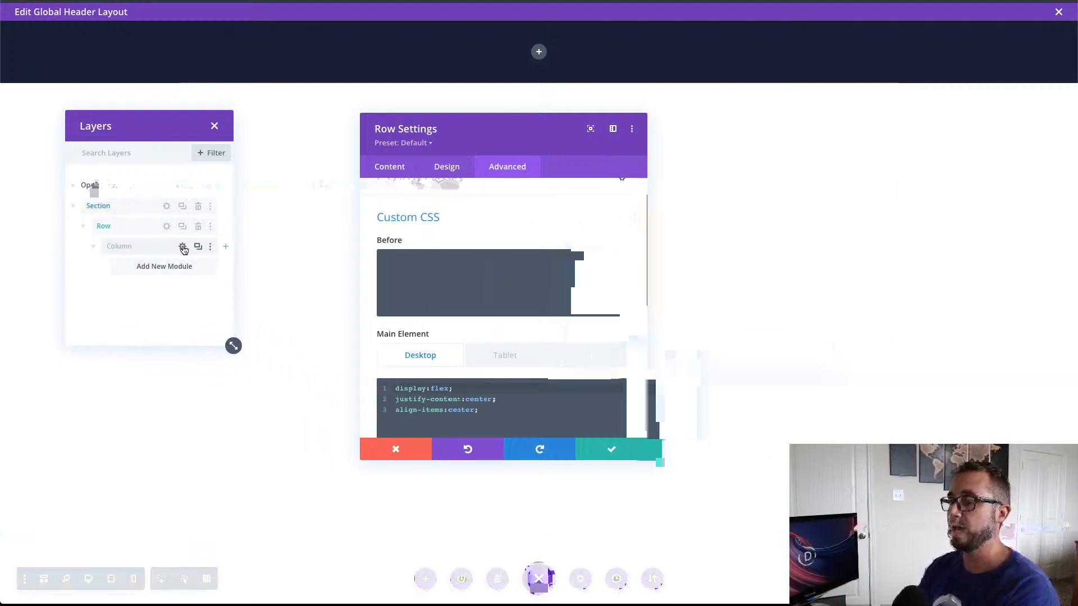
Step: Paste the prepared custom CSS into the main element of the row's column
left_click(397, 169)
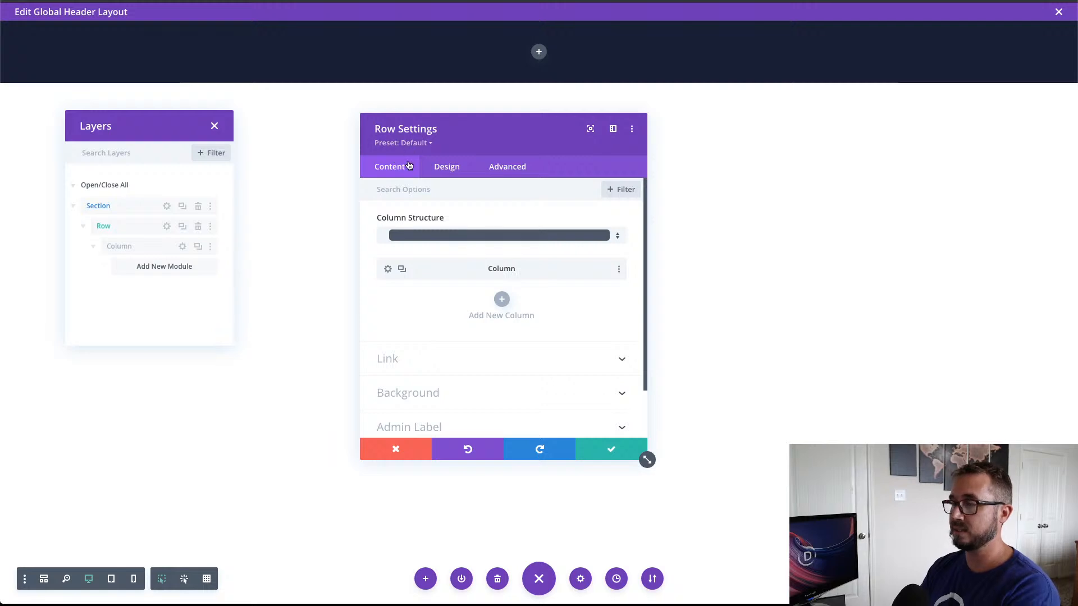
left_click(388, 271)
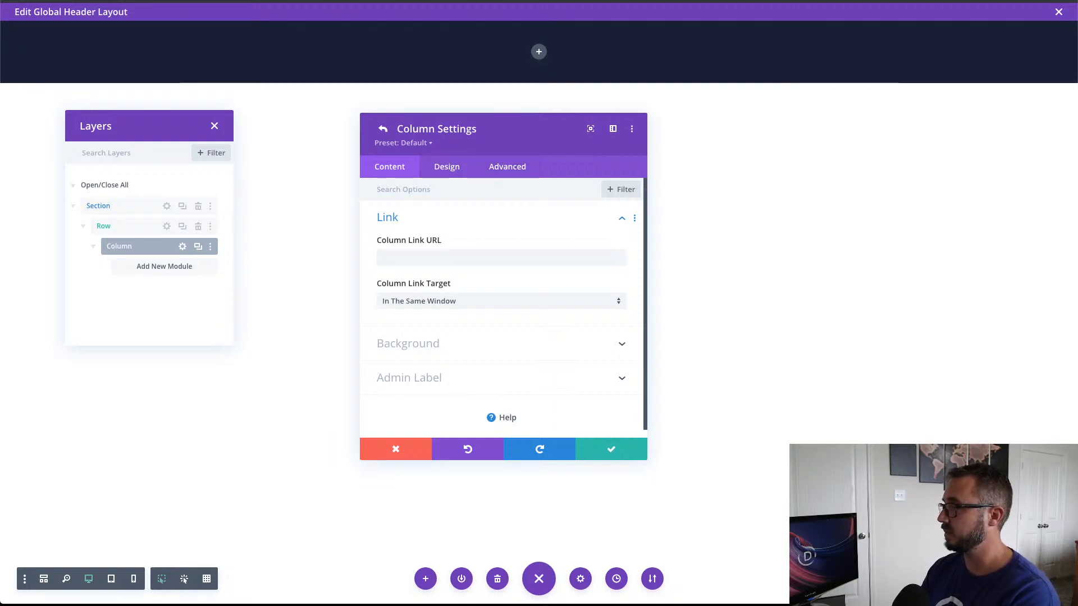
left_click(504, 168)
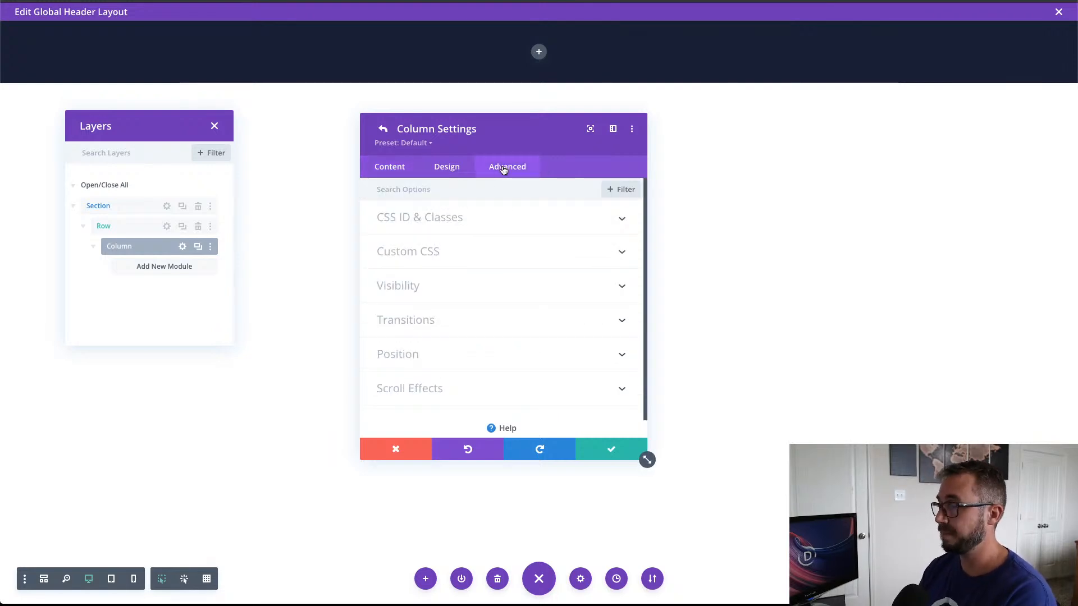
left_click(476, 252)
left_click(474, 337)
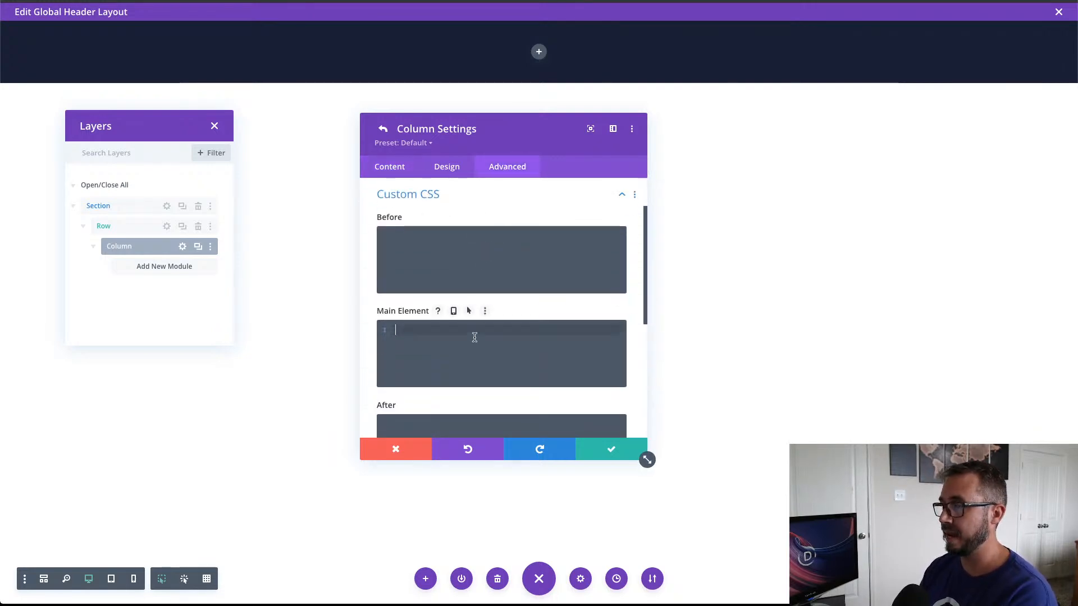
type("display:flex; align-items:center; justify-content:center;")
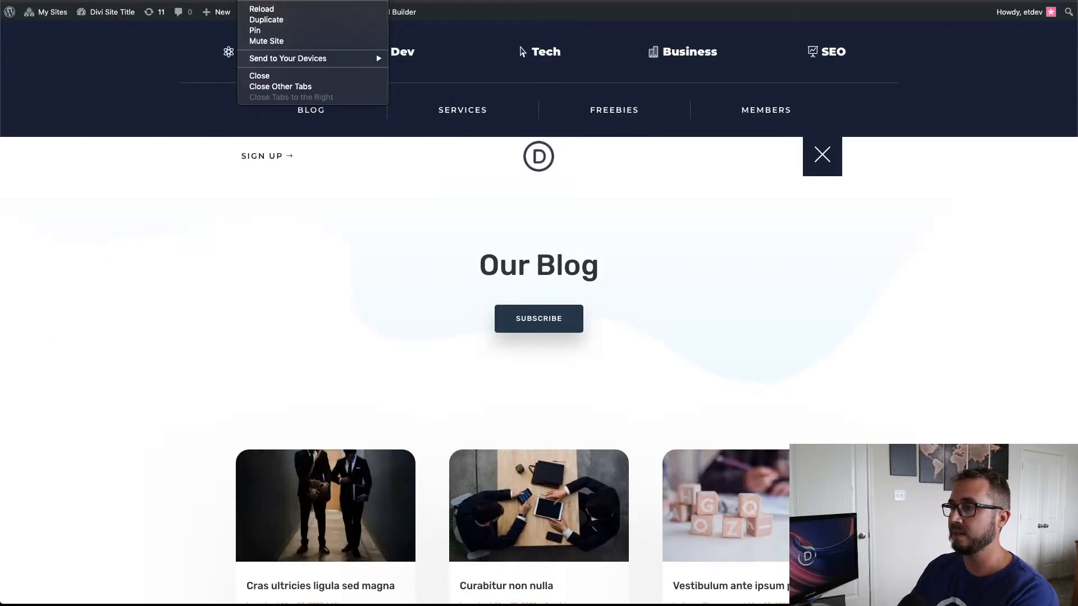
Step: Open a new incognito Chrome window from the page showing the finished push-down menu
mouse_move(300, 1)
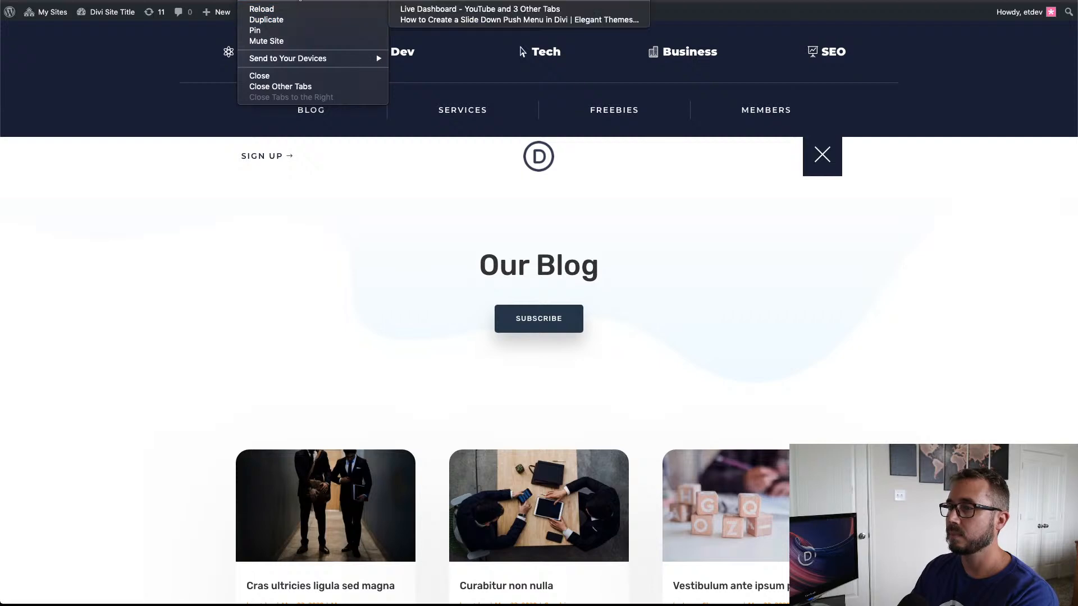
left_click(198, 204)
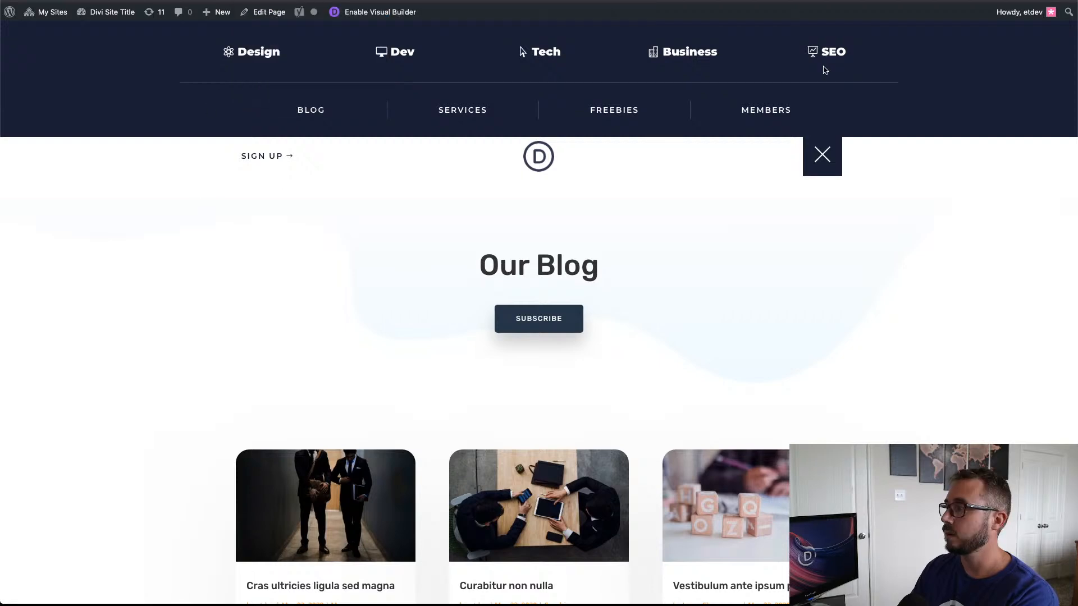
left_click(1068, 0)
left_click(1002, 44)
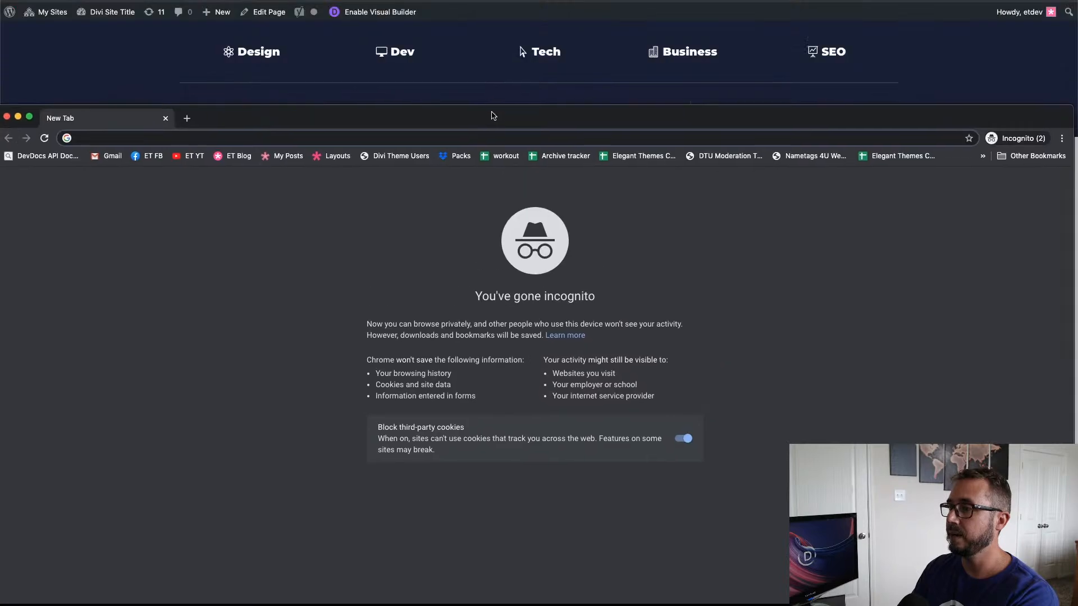
Step: Load the sandbox site's woocommerce page in the incognito window and move that window up to fill the screen
left_click(345, 1)
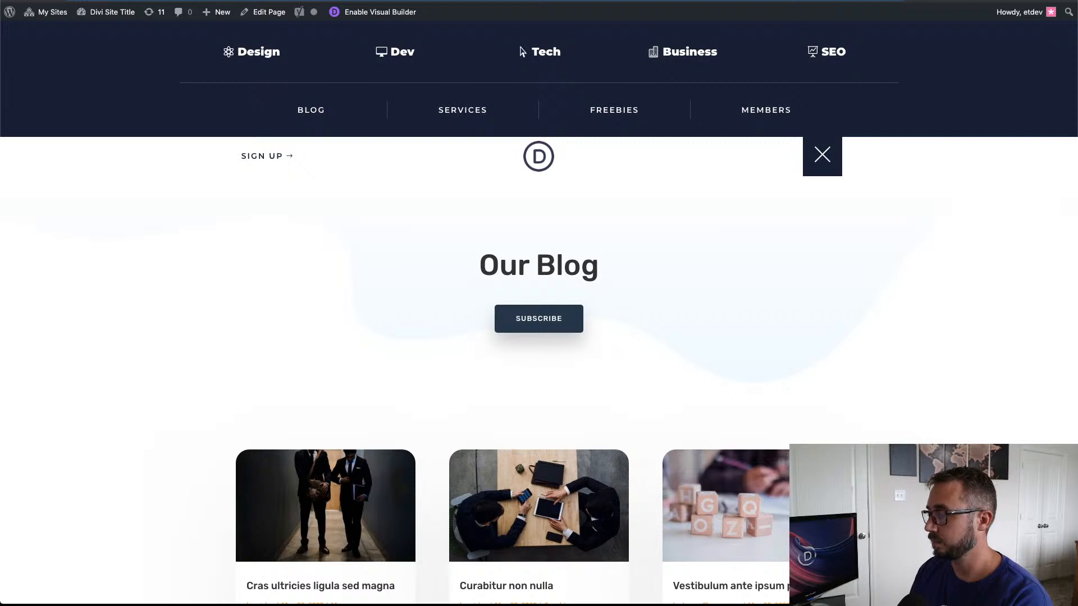
key("super+grave")
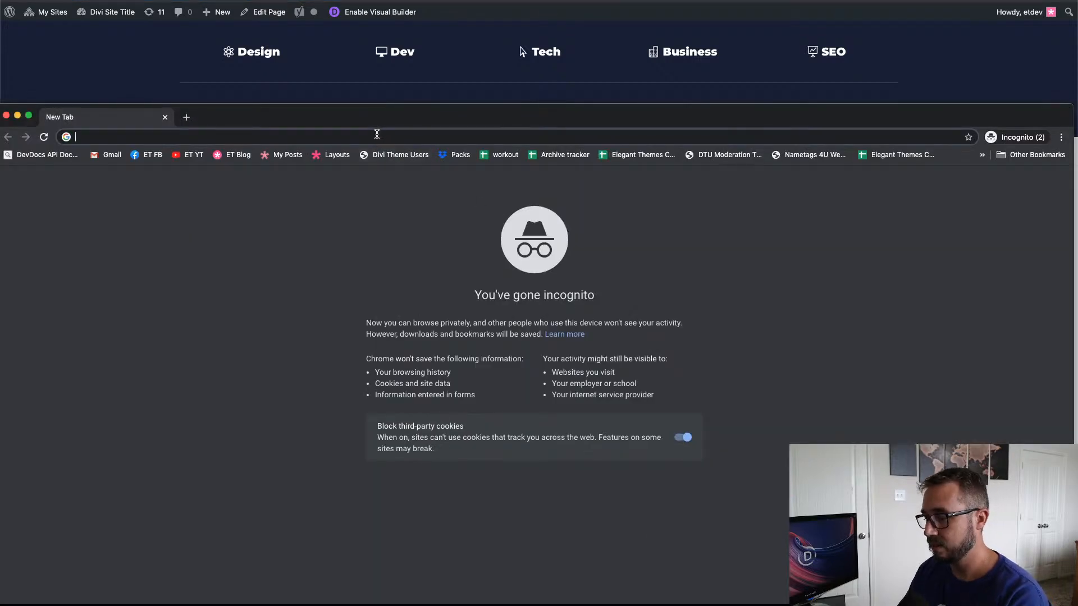
type("http://jason.sandbox.etdevs.com/woocommerce/")
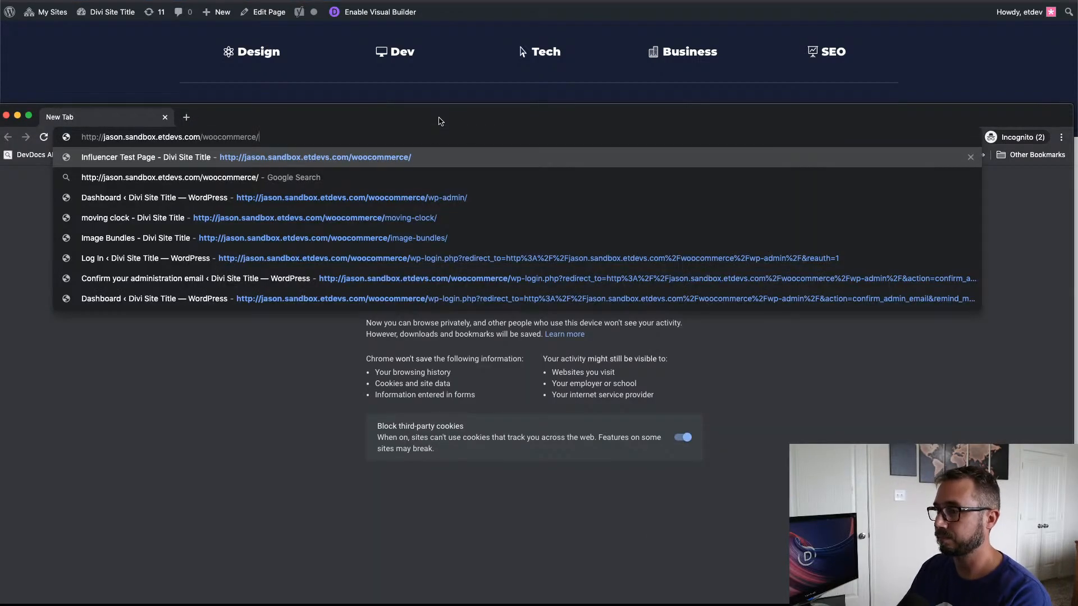
key("Return")
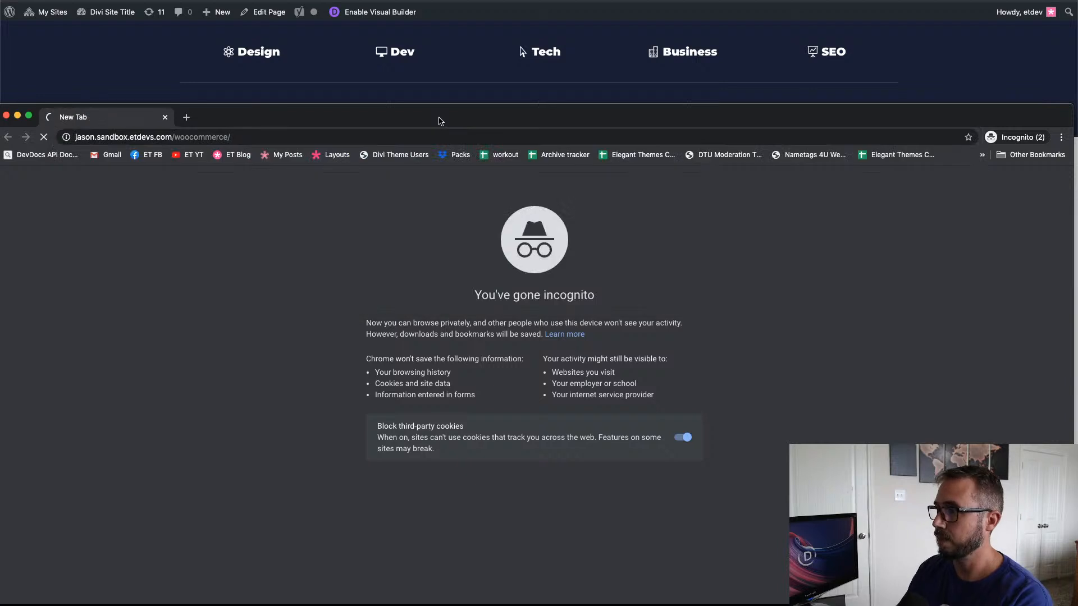
left_click_drag(441, 122, 447, 0)
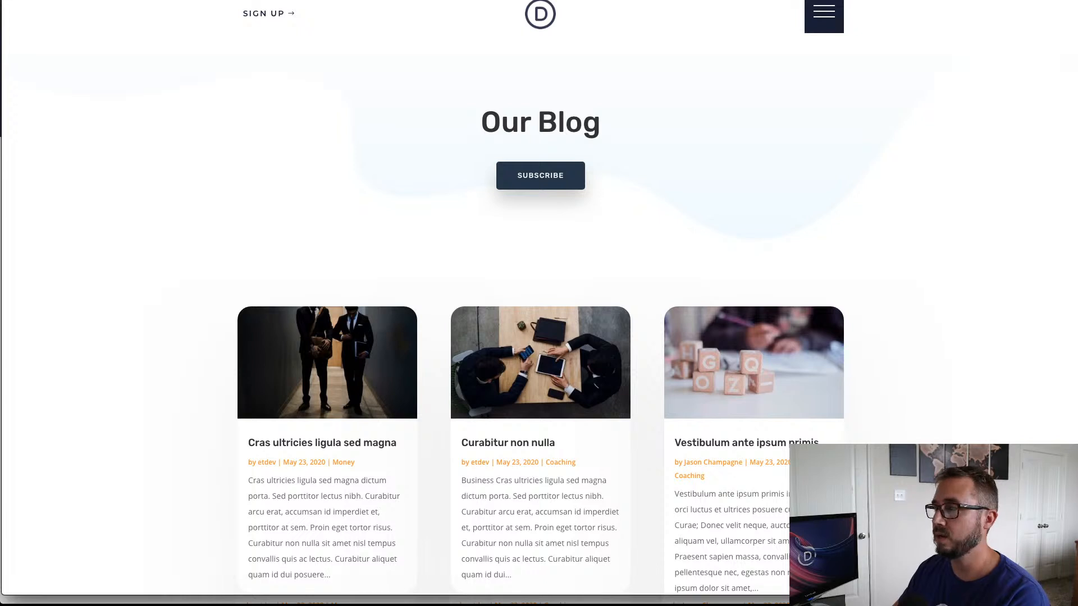
Step: Inspect the page in the iPhone 6/7/8 Plus device preview and open and close its push-down menu twice
right_click(756, 110)
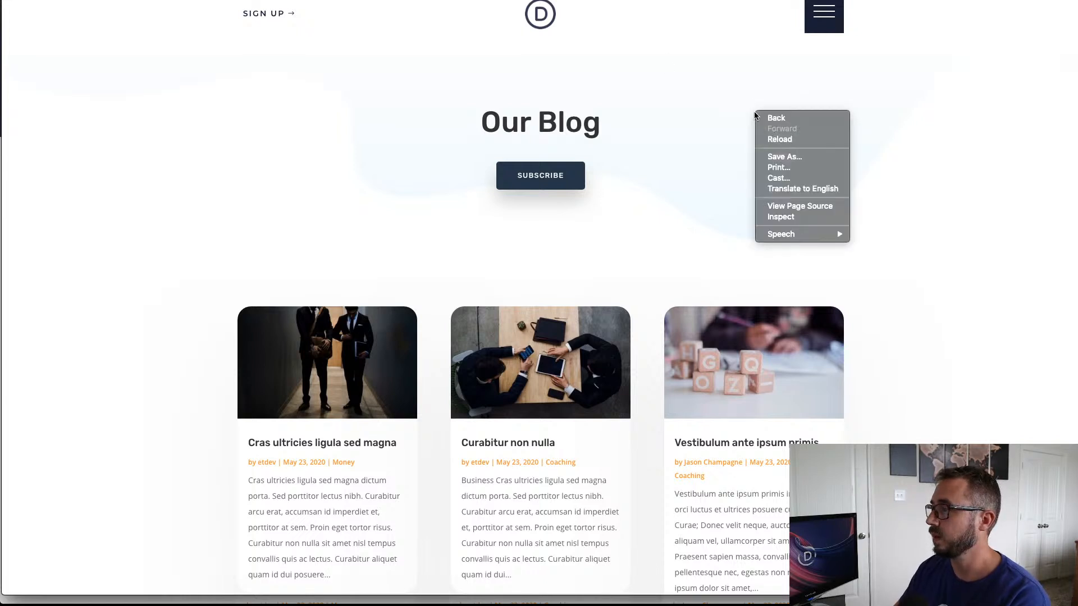
left_click(793, 218)
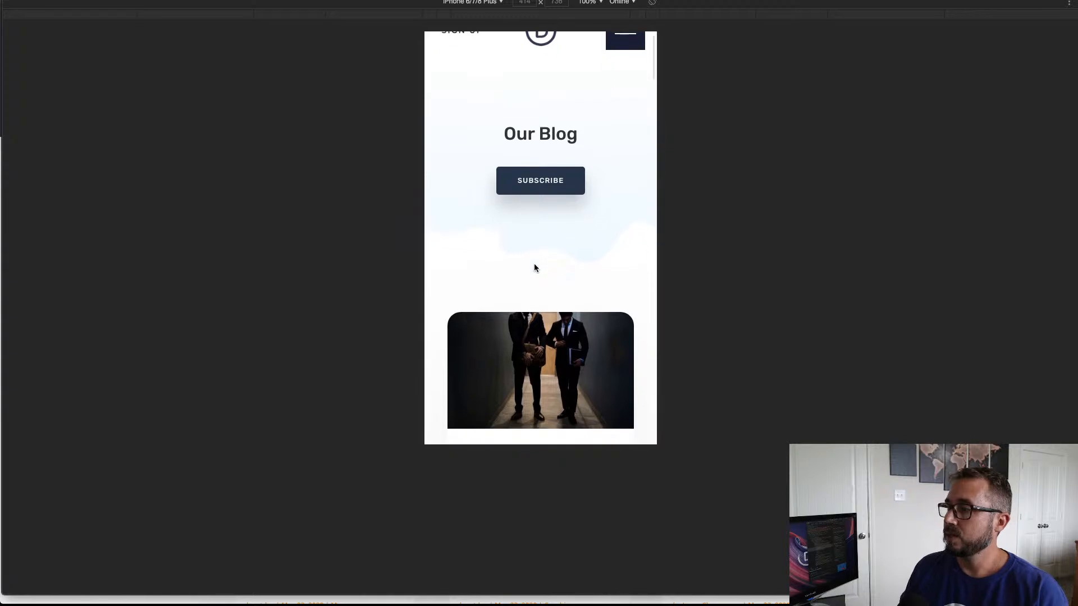
left_click(628, 55)
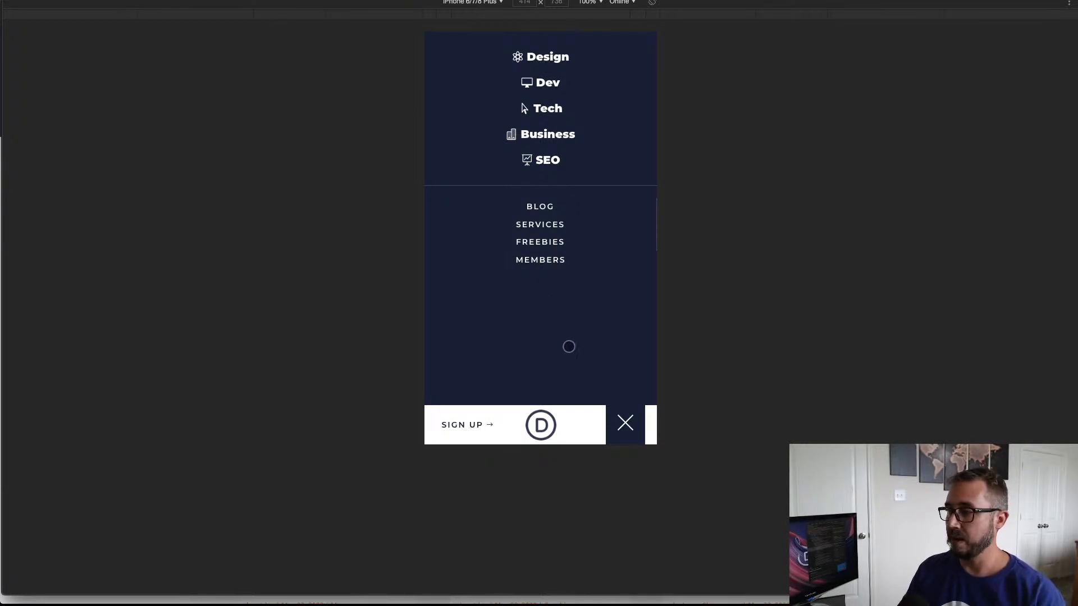
left_click(629, 424)
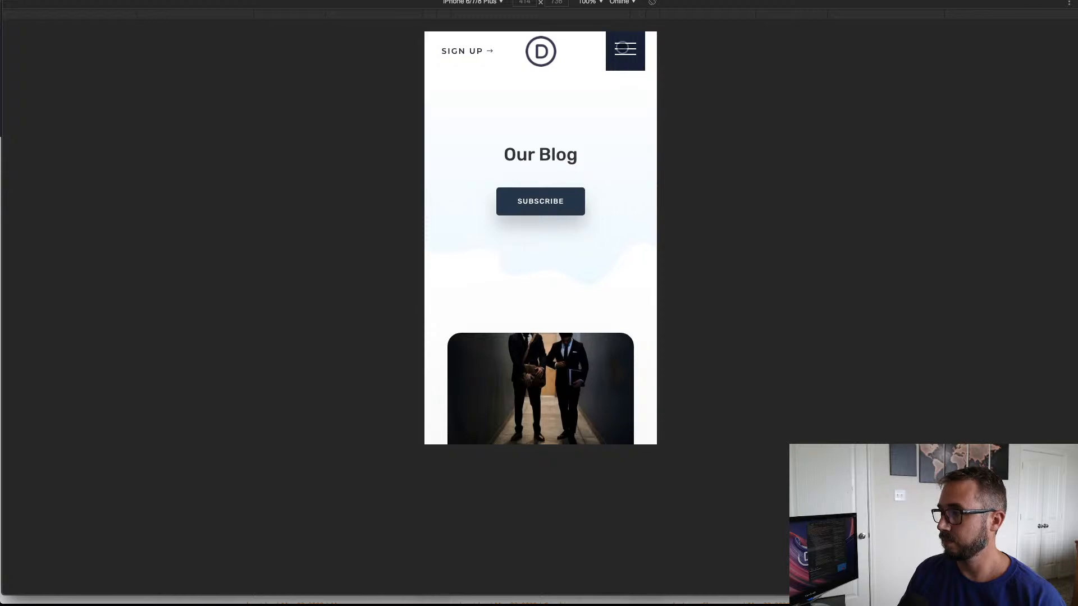
left_click(624, 47)
left_click(628, 421)
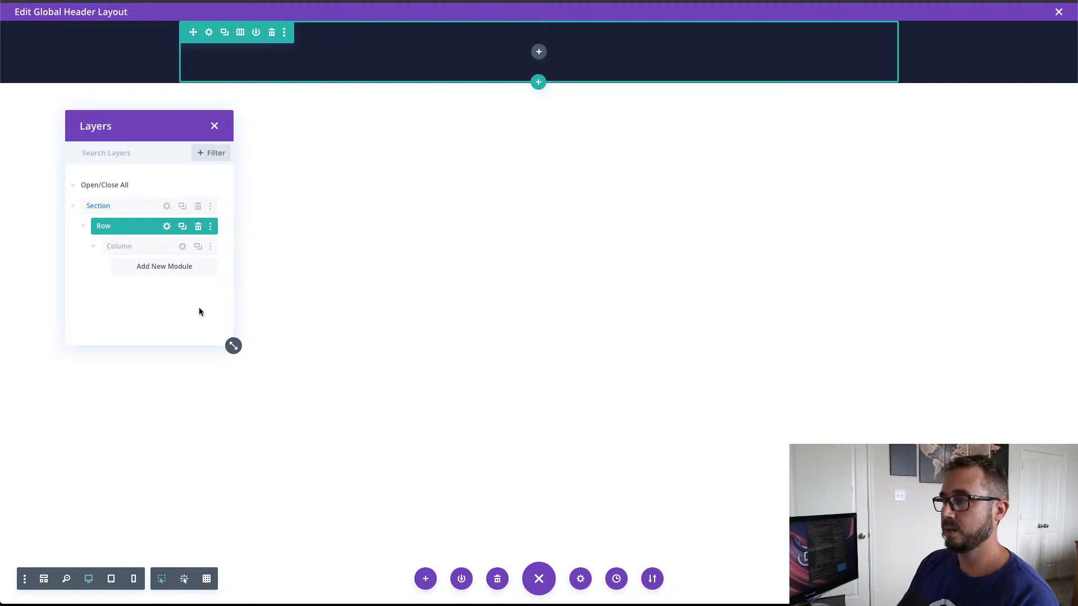
Step: Add a Button module to the row in the global header layout
left_click(538, 53)
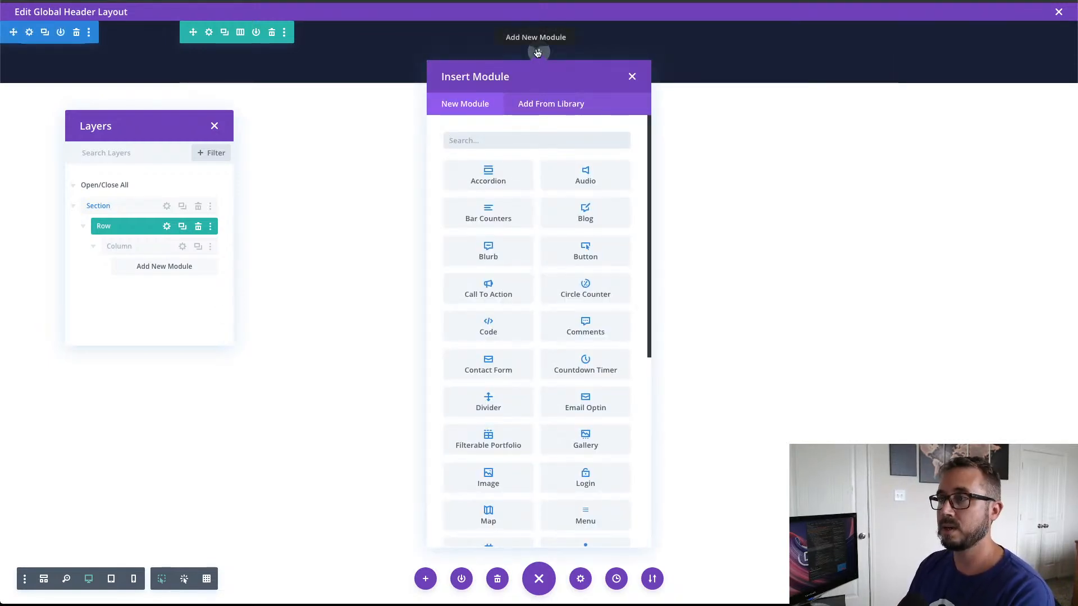
left_click(502, 142)
type("button")
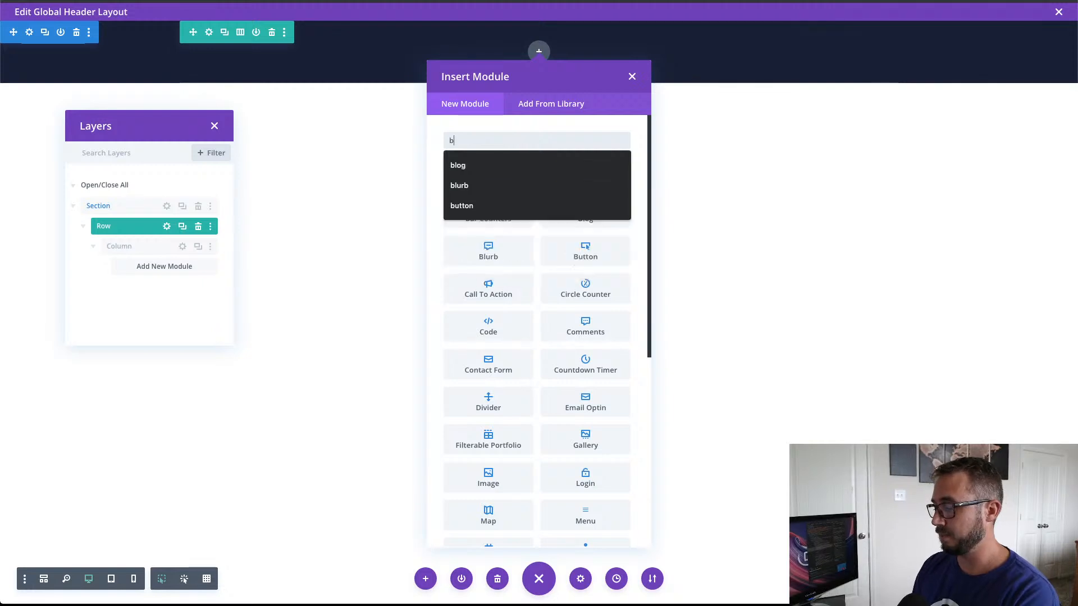
key("Return")
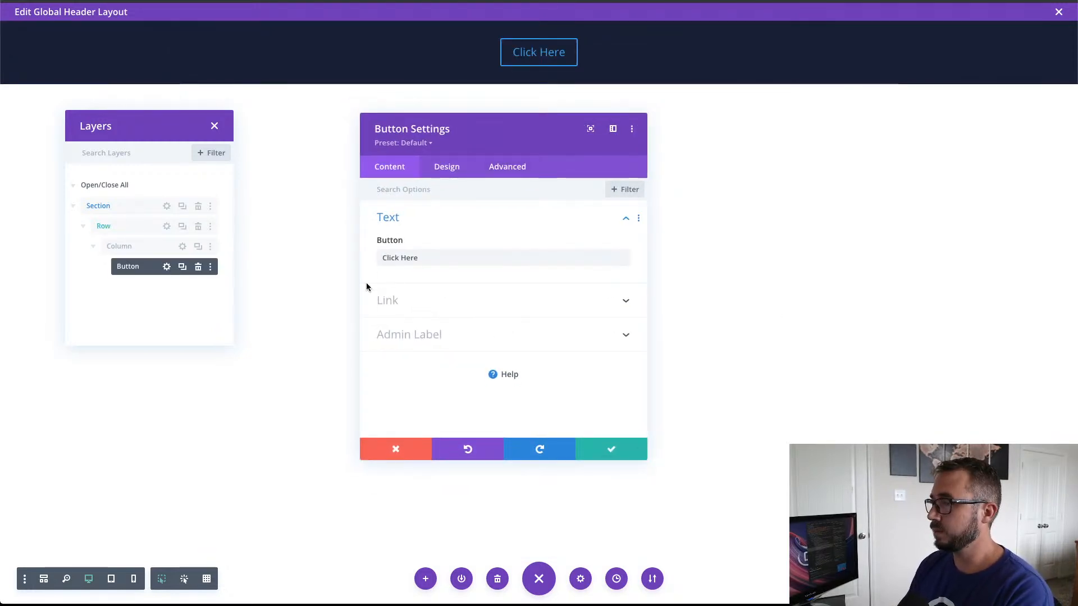
Step: Set the button's text to Design and its link URL to #
left_click_drag(429, 259, 377, 258)
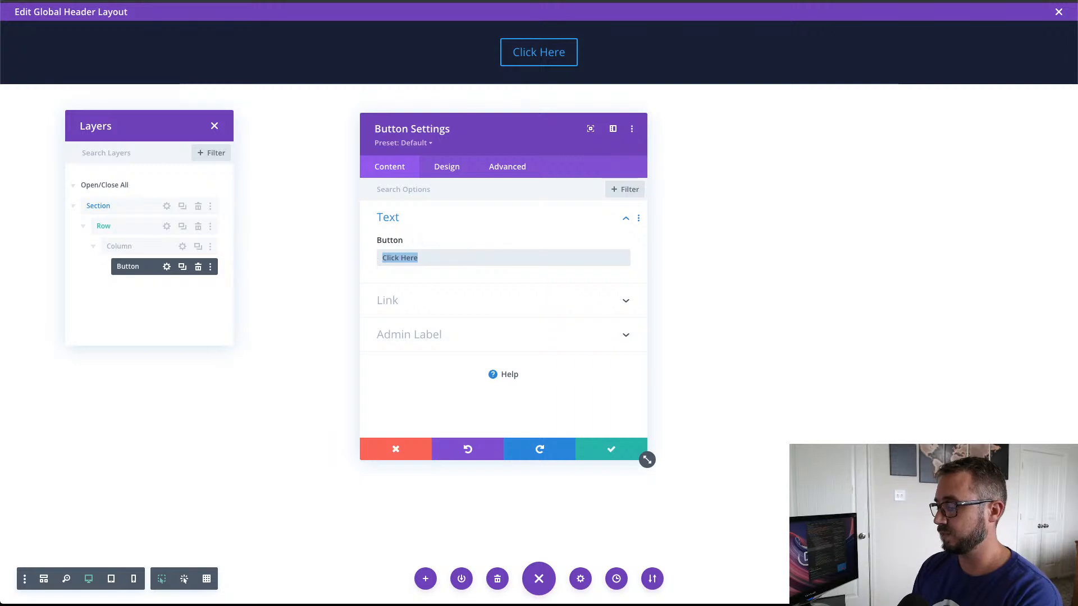
type("Design")
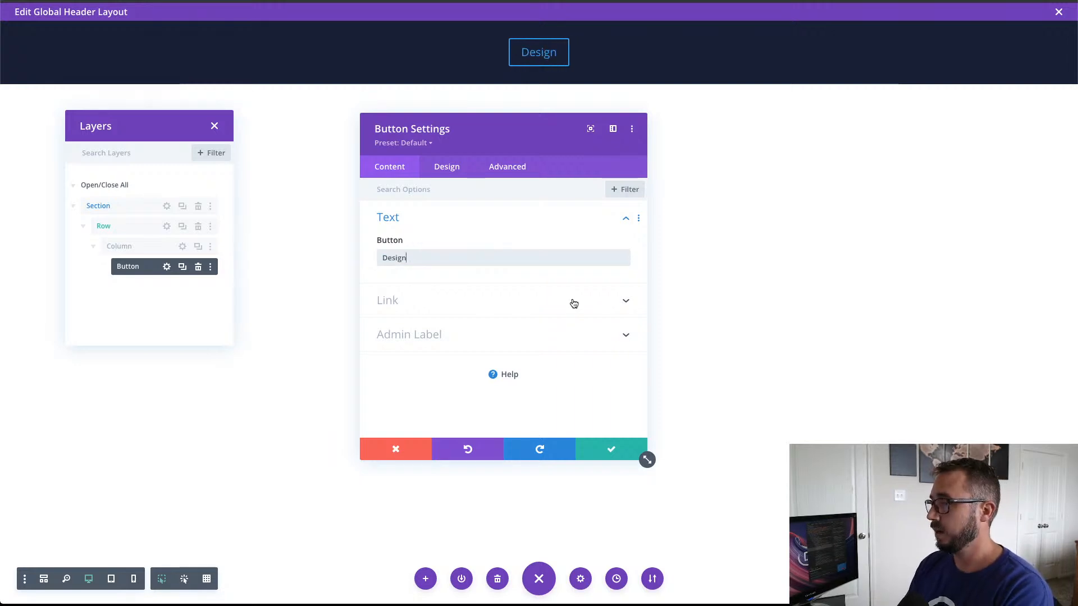
left_click(442, 309)
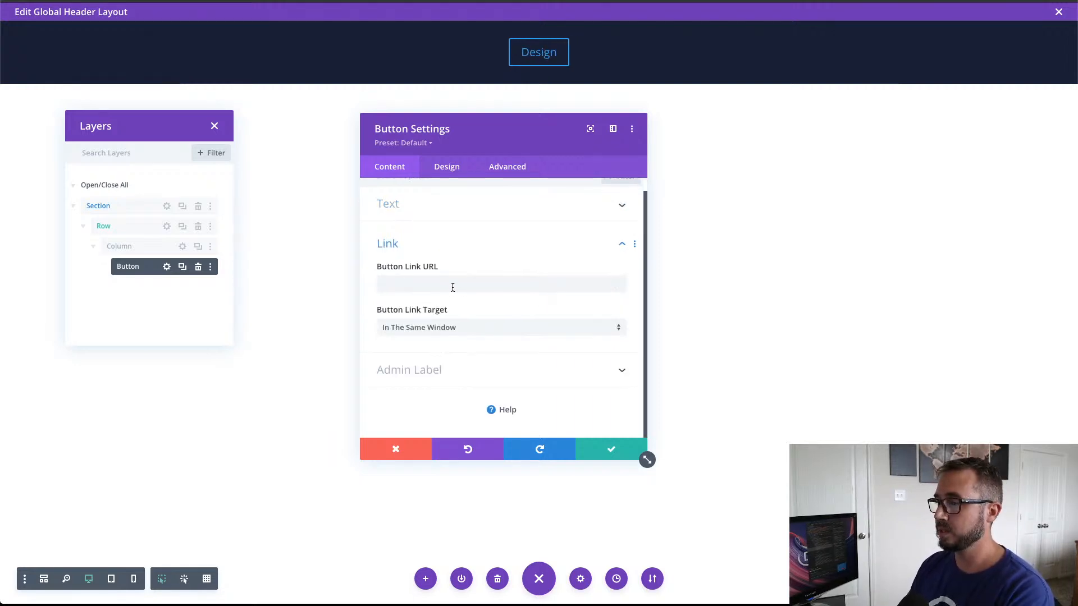
left_click(624, 290)
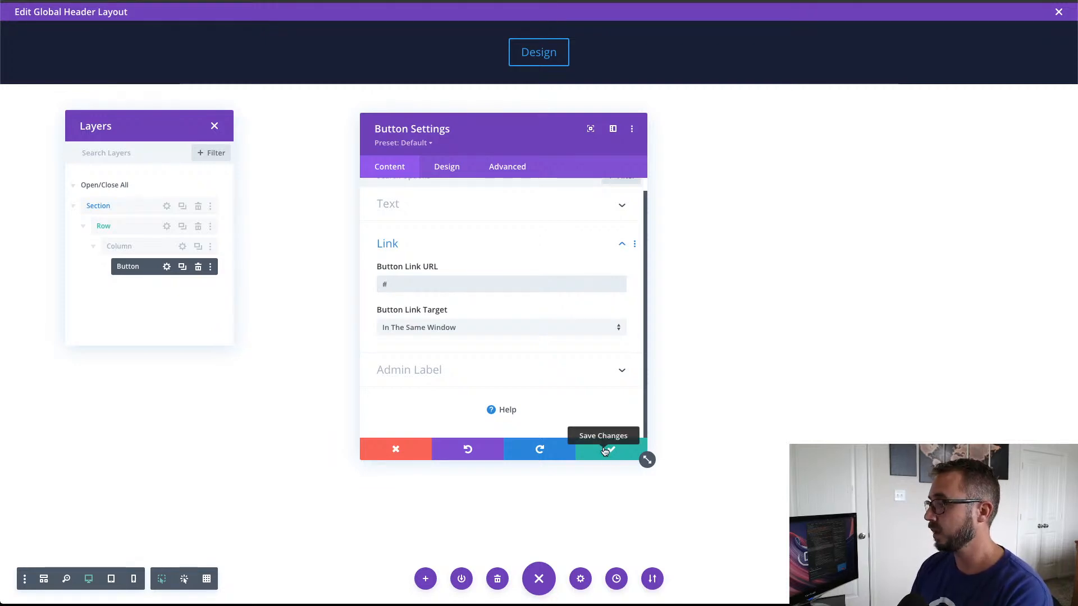
Step: Enable custom styles for the Design button in its design settings
left_click(458, 169)
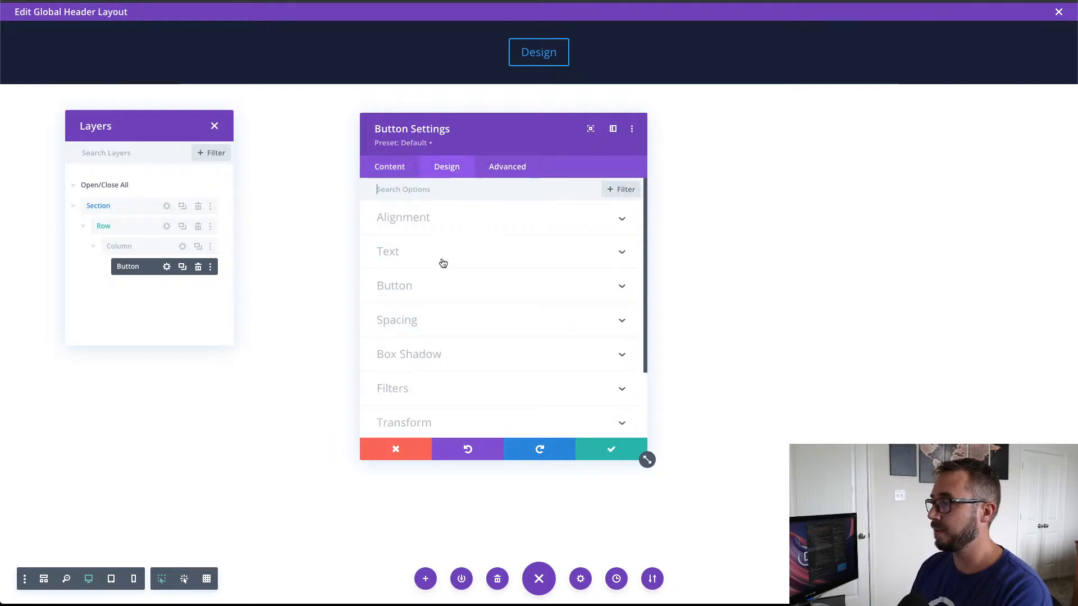
left_click(442, 225)
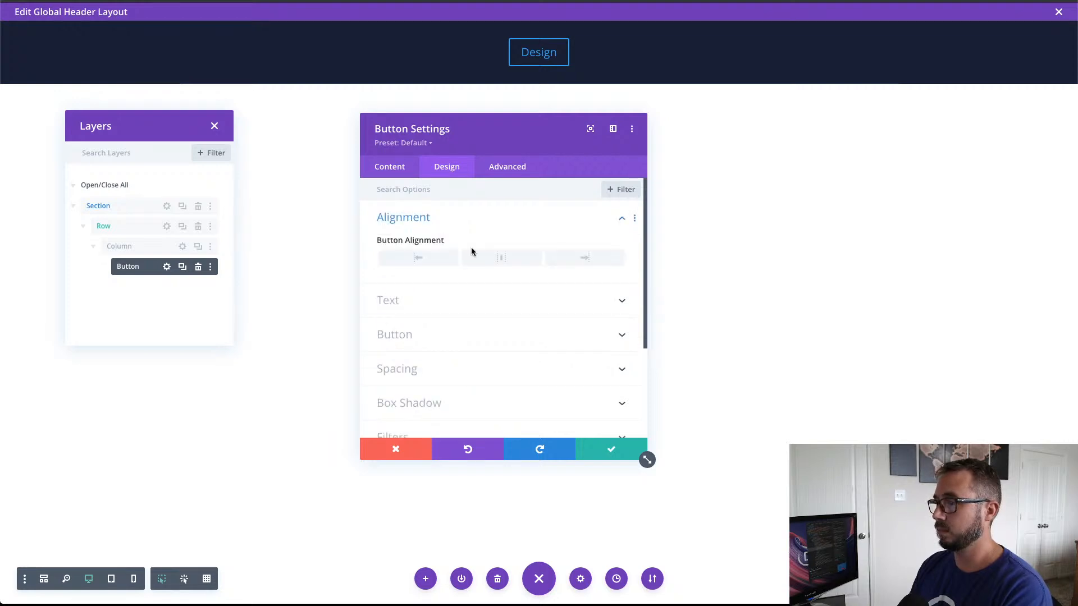
scroll(498, 251, "down", 2)
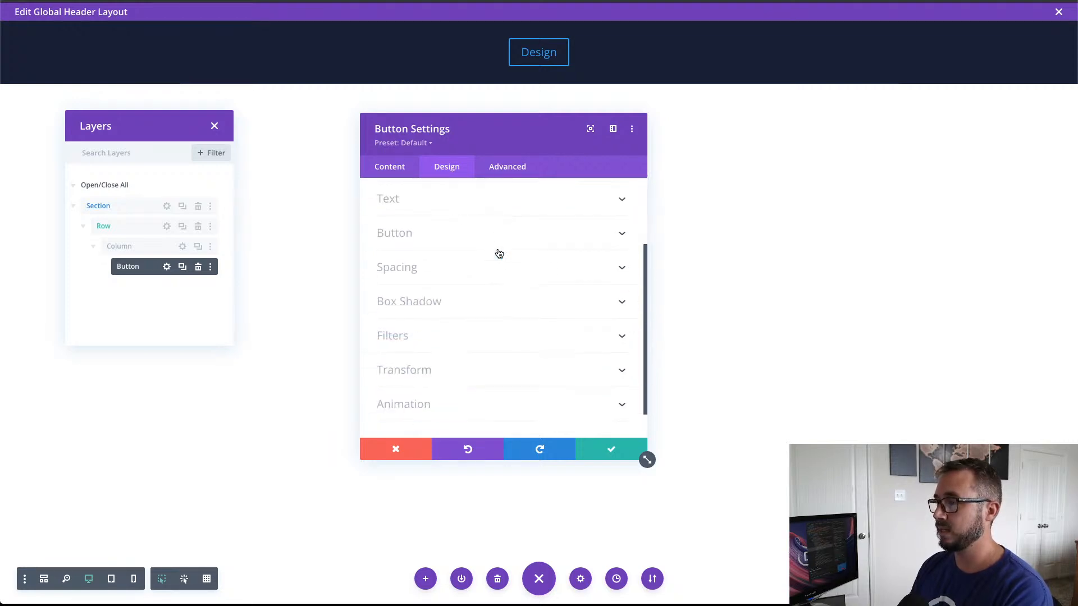
scroll(499, 254, "down", 1)
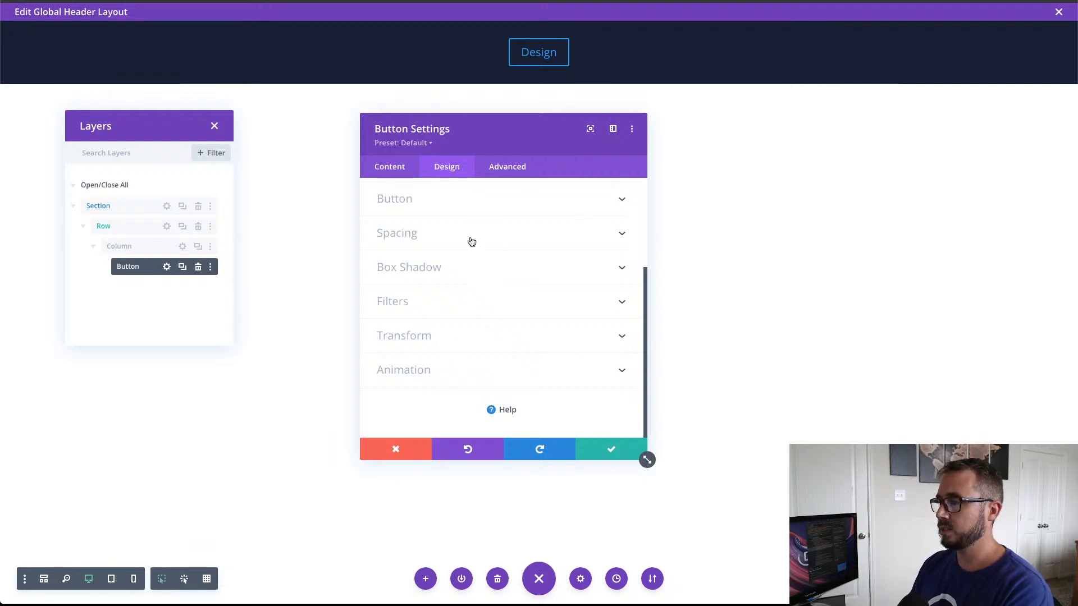
scroll(477, 279, "up", 3)
left_click(458, 320)
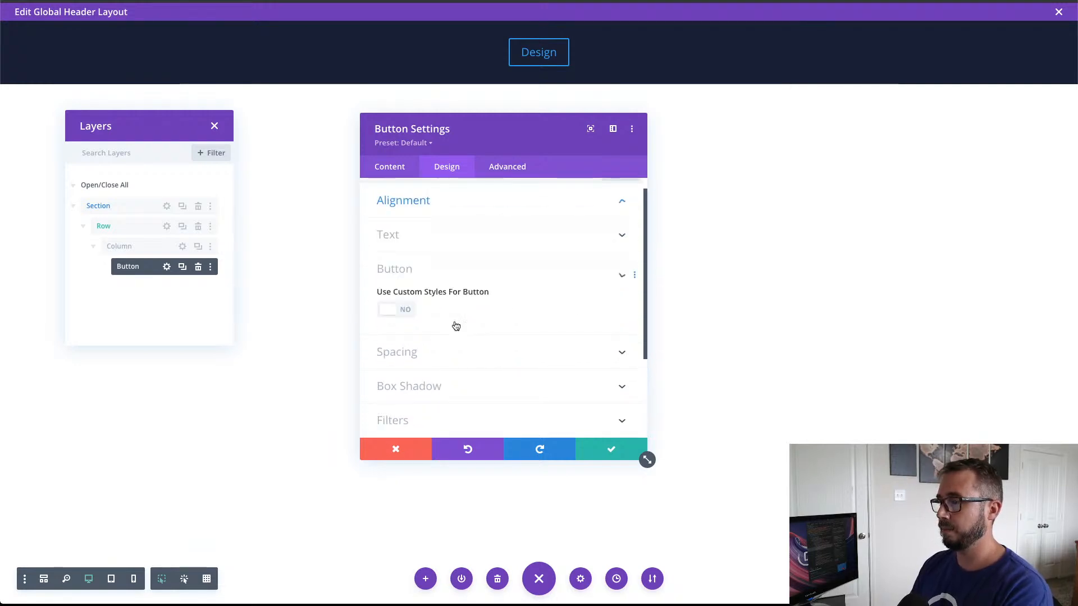
left_click(399, 235)
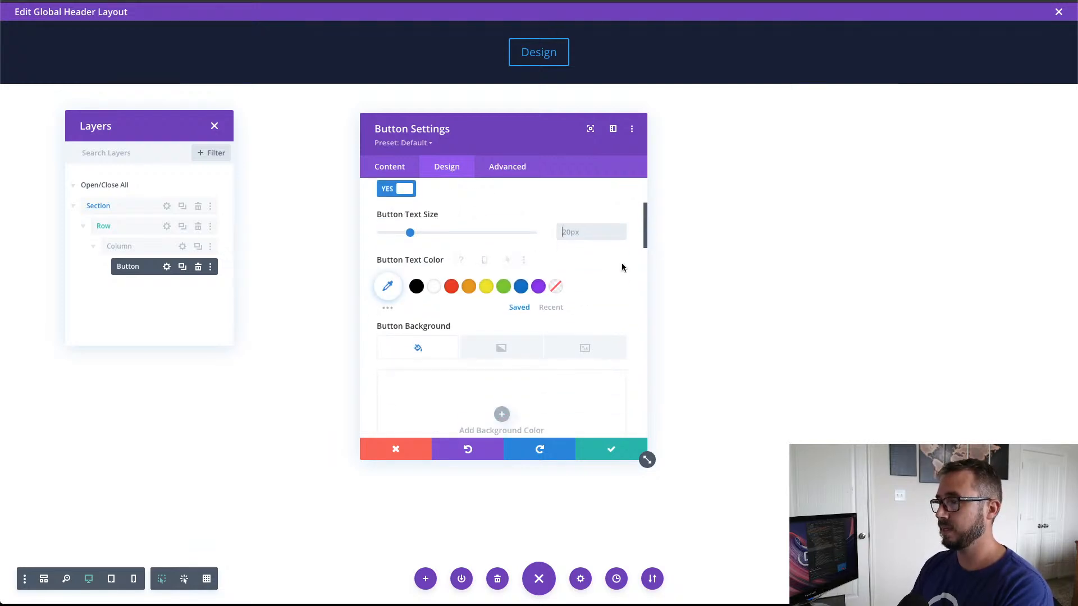
Step: Set the button's text color to white (#ffffff) and its border width to 0px
scroll(622, 263, "down", 2)
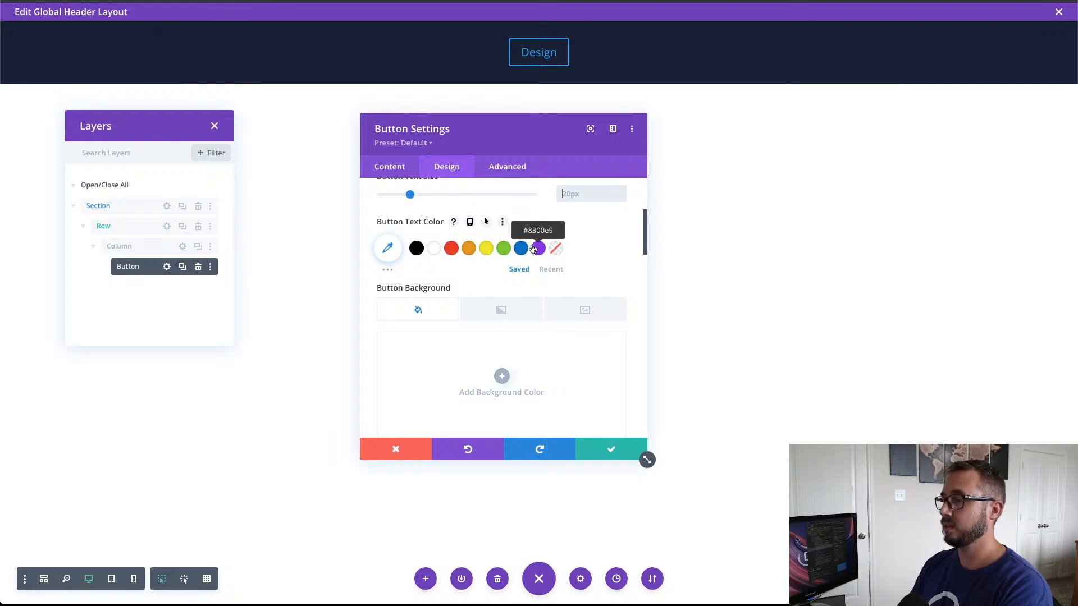
scroll(533, 249, "up", 4)
scroll(532, 248, "down", 2)
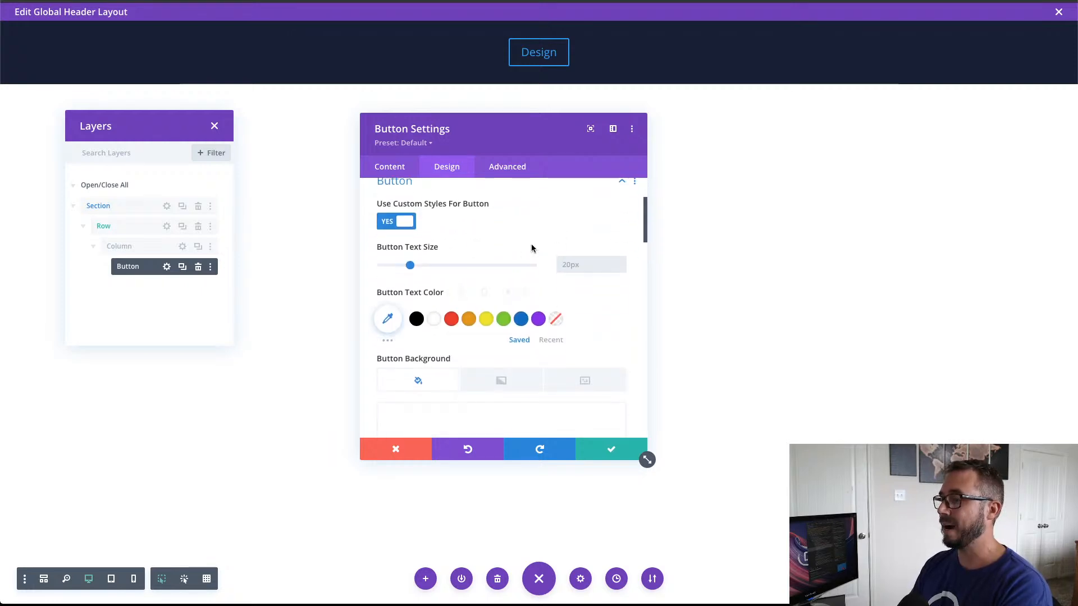
left_click(436, 324)
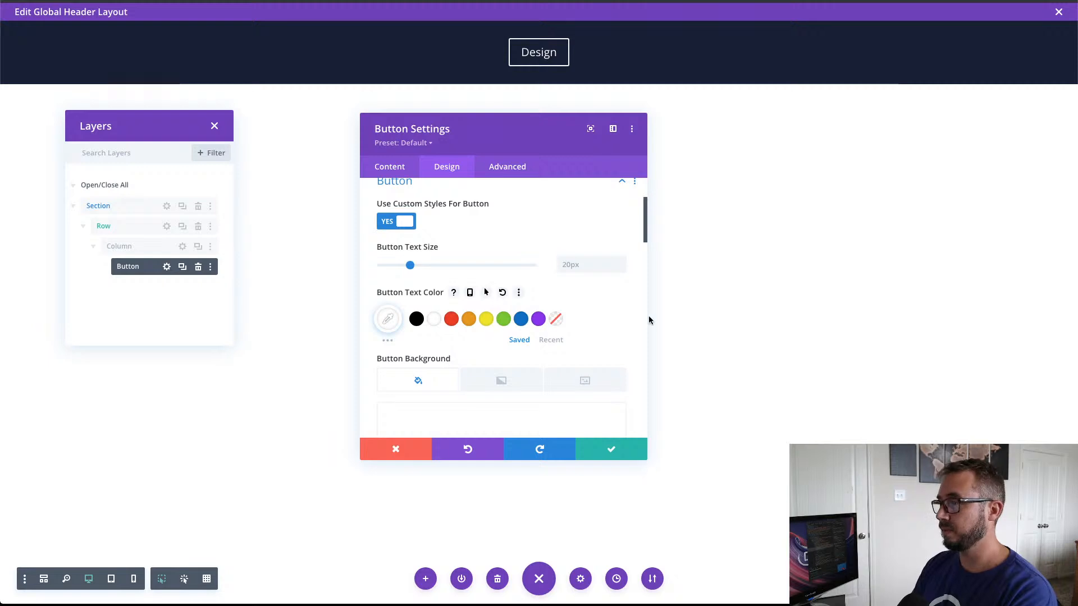
scroll(607, 321, "down", 5)
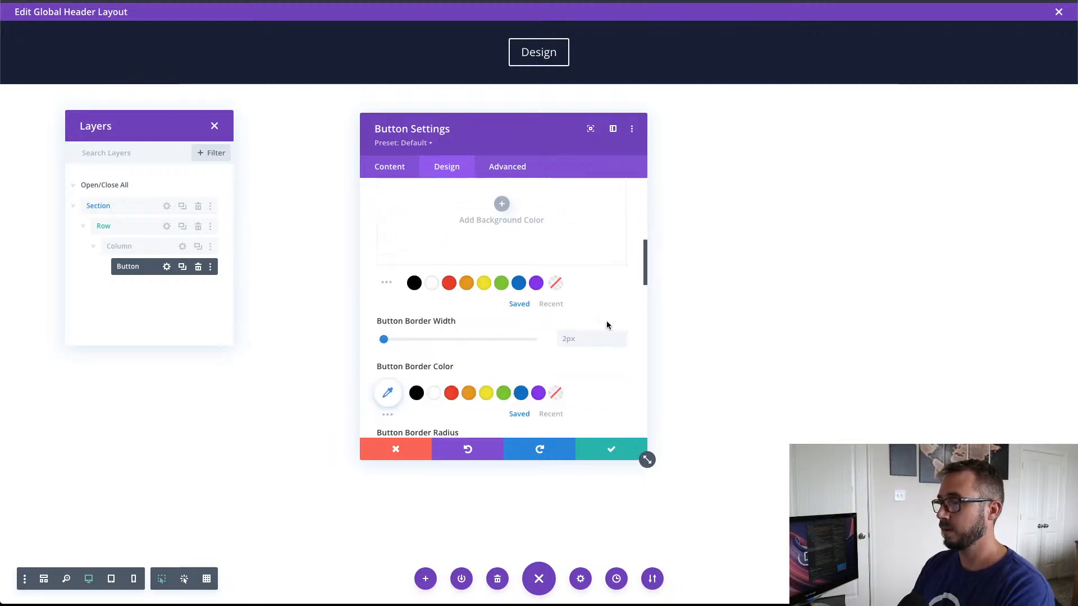
left_click(621, 343)
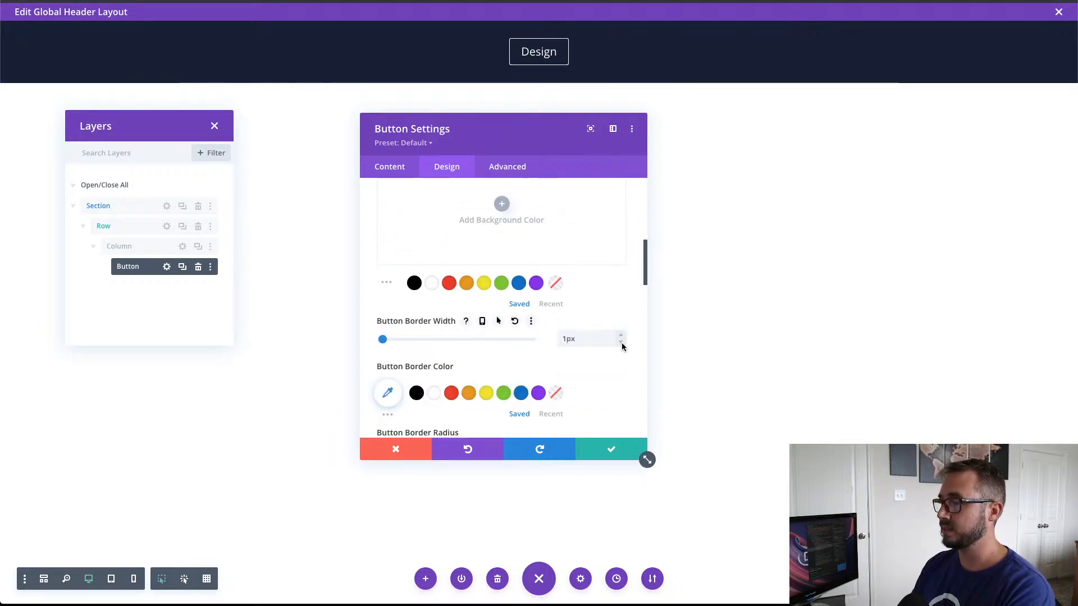
left_click(621, 342)
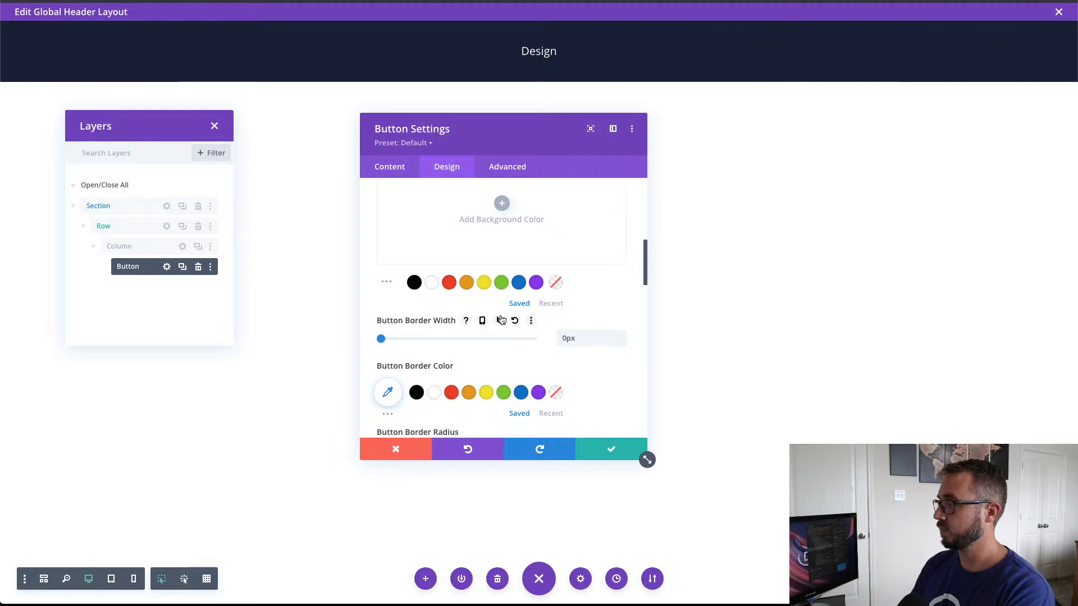
Step: Set the button's font to Montserrat with the Heavy font weight
scroll(502, 320, "down", 2)
scroll(502, 320, "up", 7)
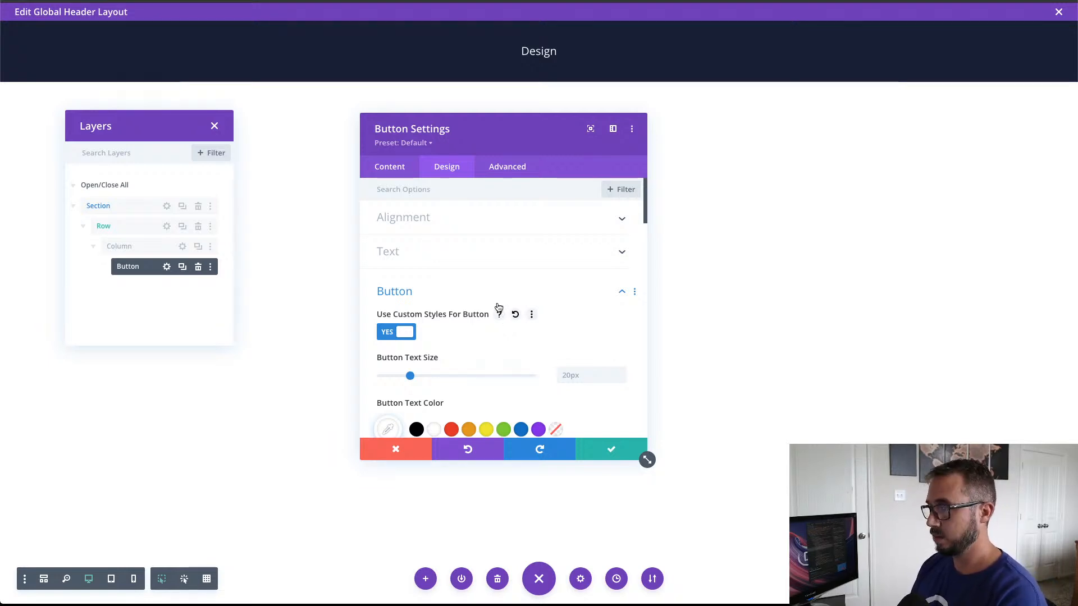
scroll(493, 320, "down", 4)
scroll(494, 325, "down", 8)
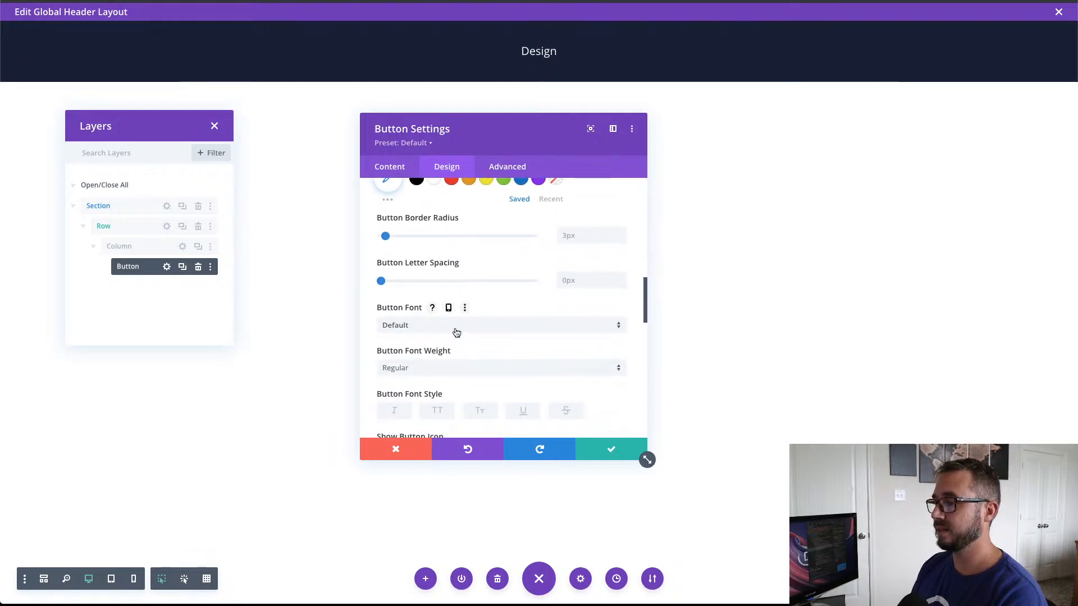
left_click(451, 331)
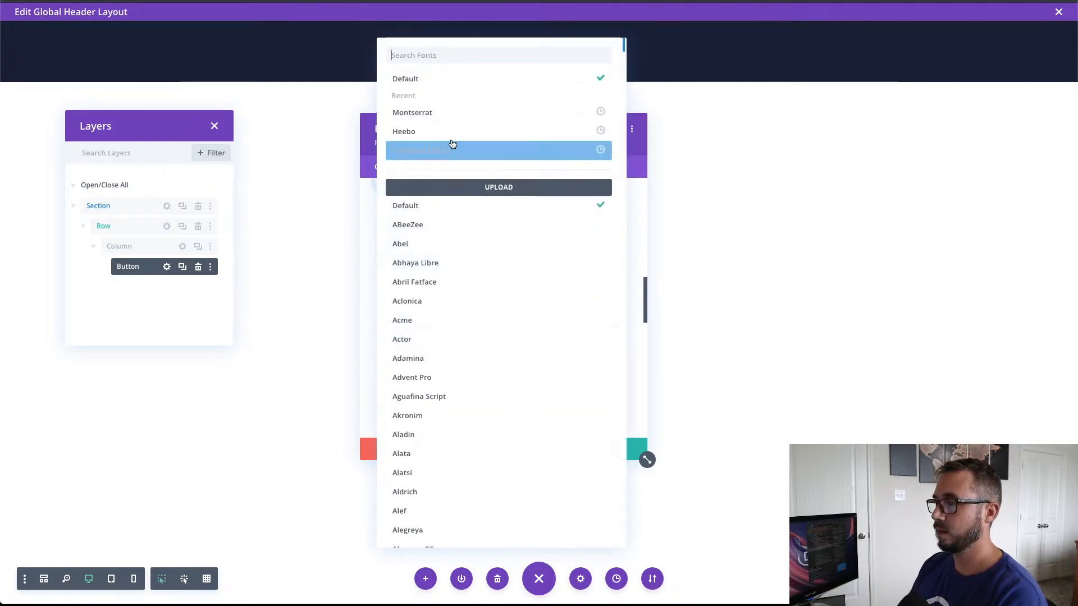
left_click(451, 115)
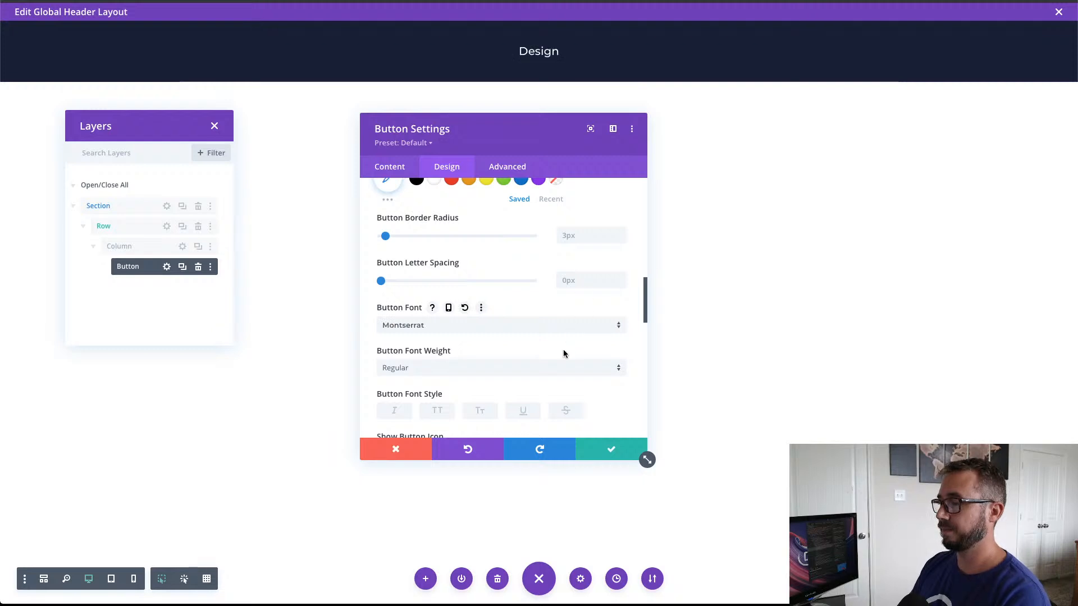
left_click(522, 374)
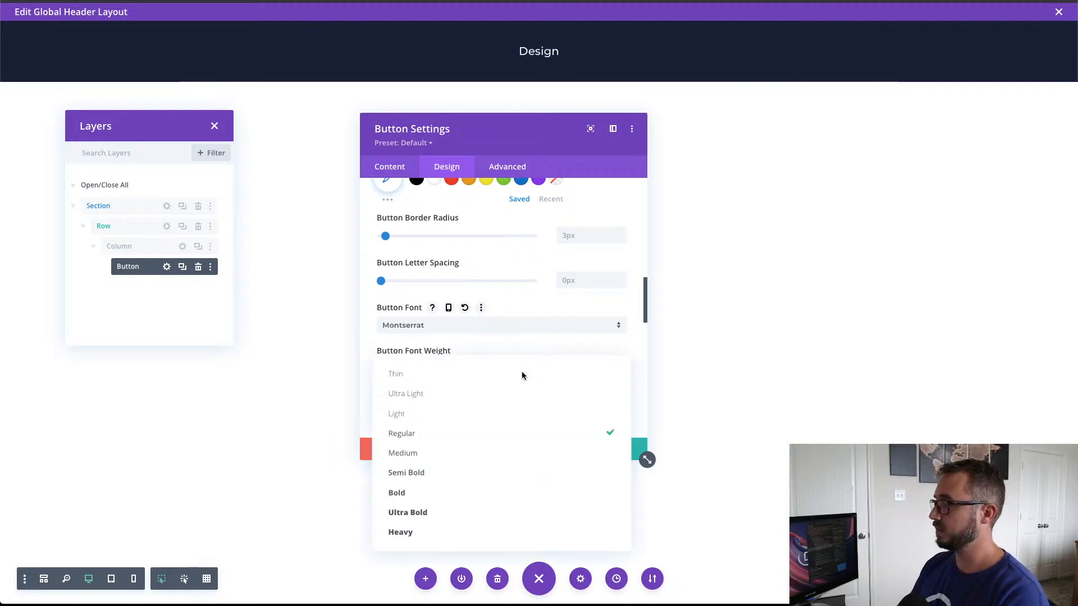
left_click(456, 531)
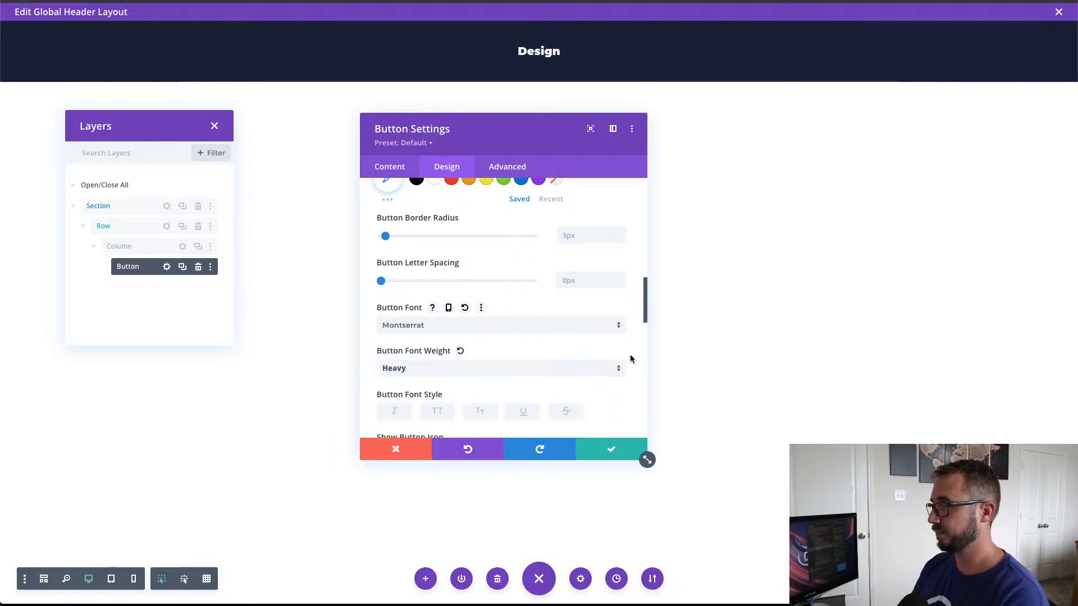
Step: Choose the atom-shaped icon beside the house icon as the Design button's icon
scroll(599, 364, "down", 4)
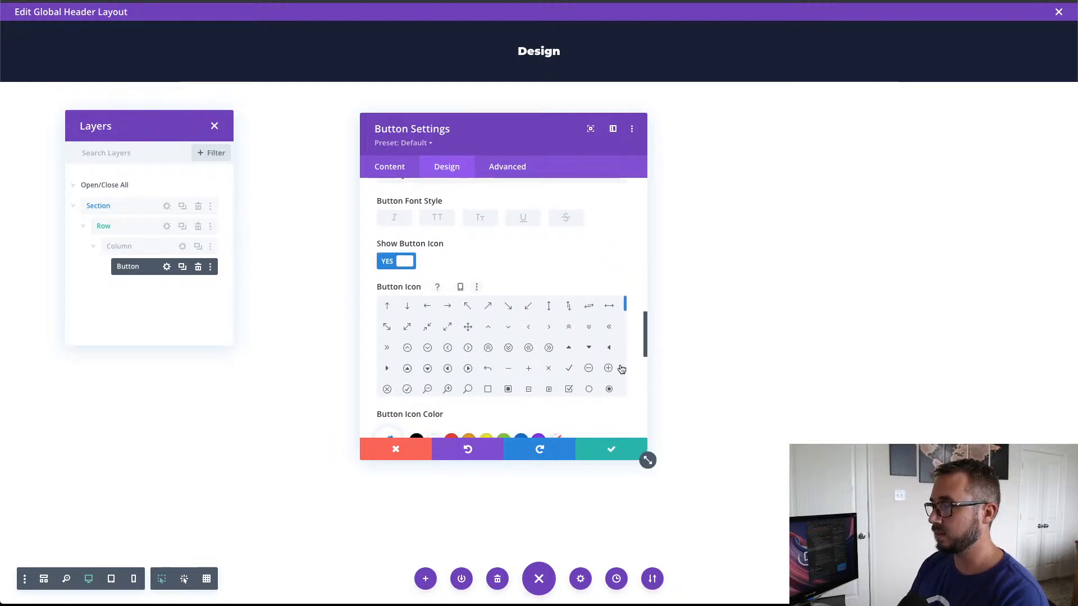
scroll(511, 374, "down", 2)
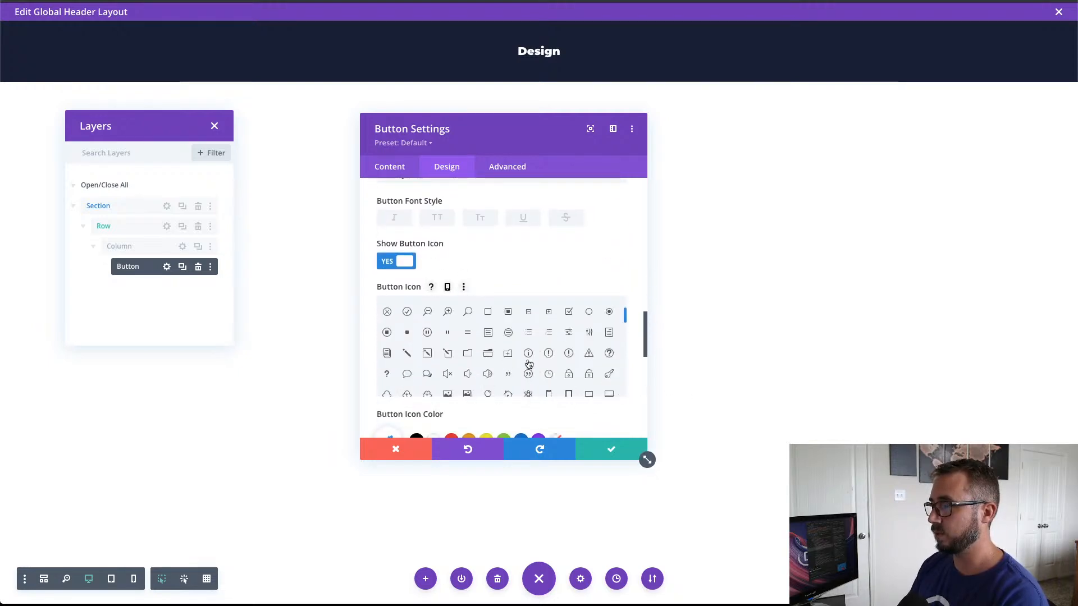
scroll(528, 365, "down", 2)
scroll(528, 365, "down", 1)
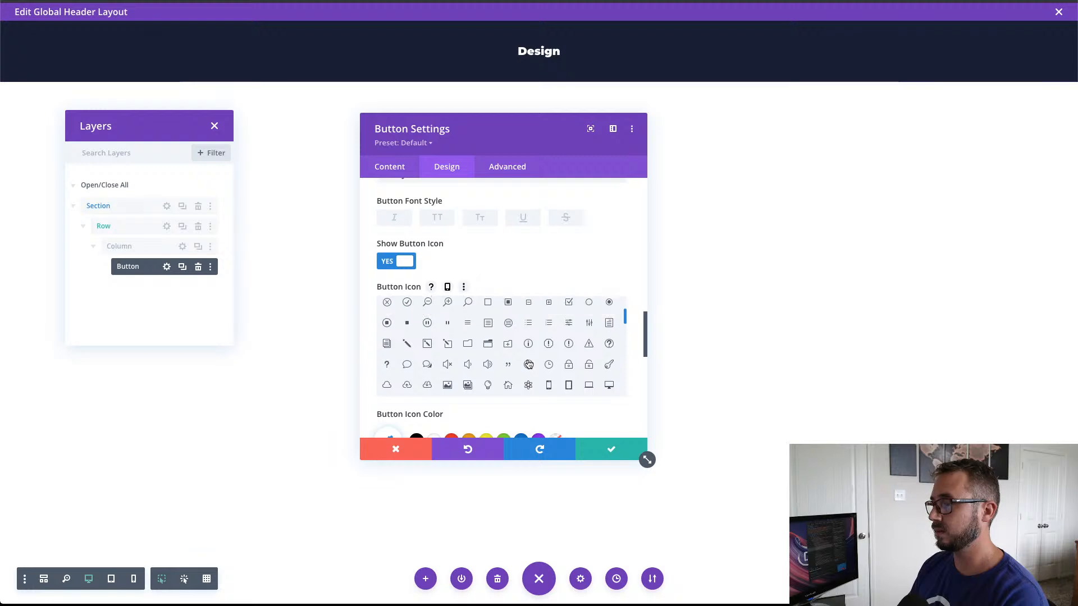
left_click(529, 385)
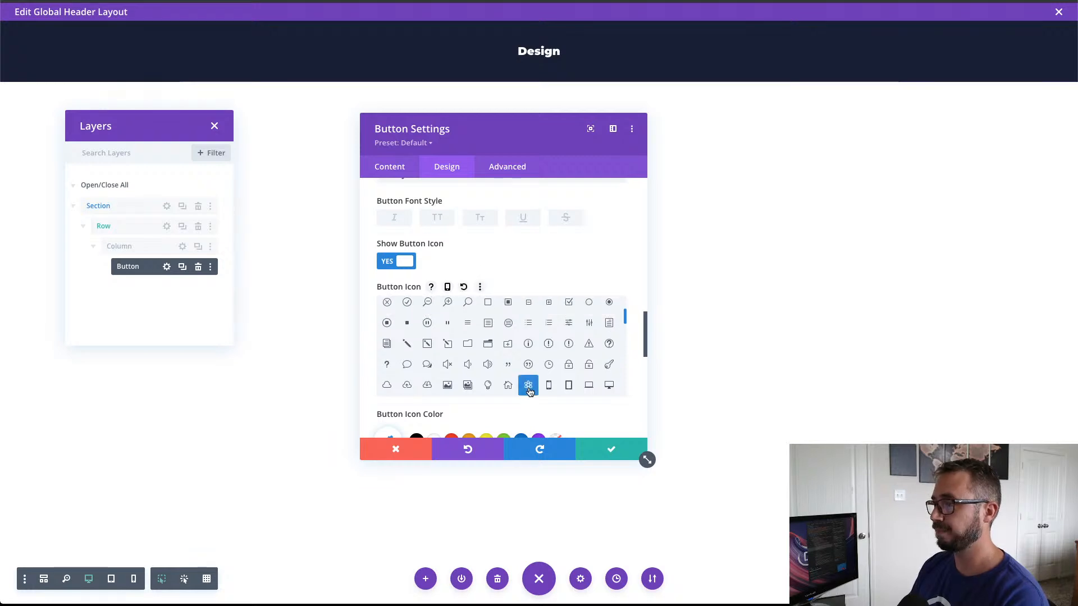
Step: Place the button icon on the left, make it show without hovering, and save the button settings
scroll(563, 412, "down", 5)
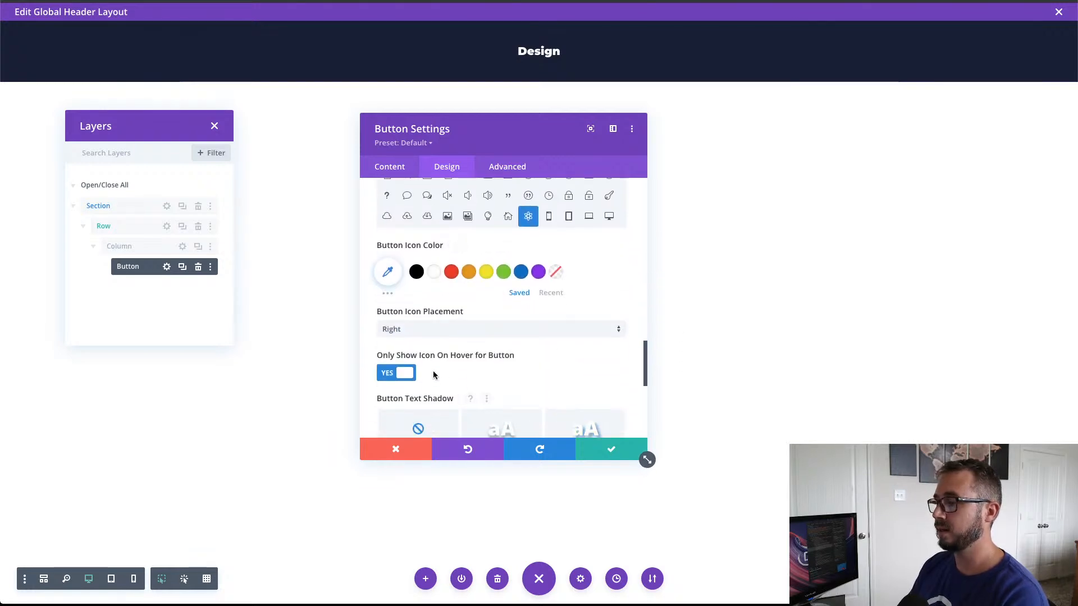
left_click(414, 337)
left_click(418, 356)
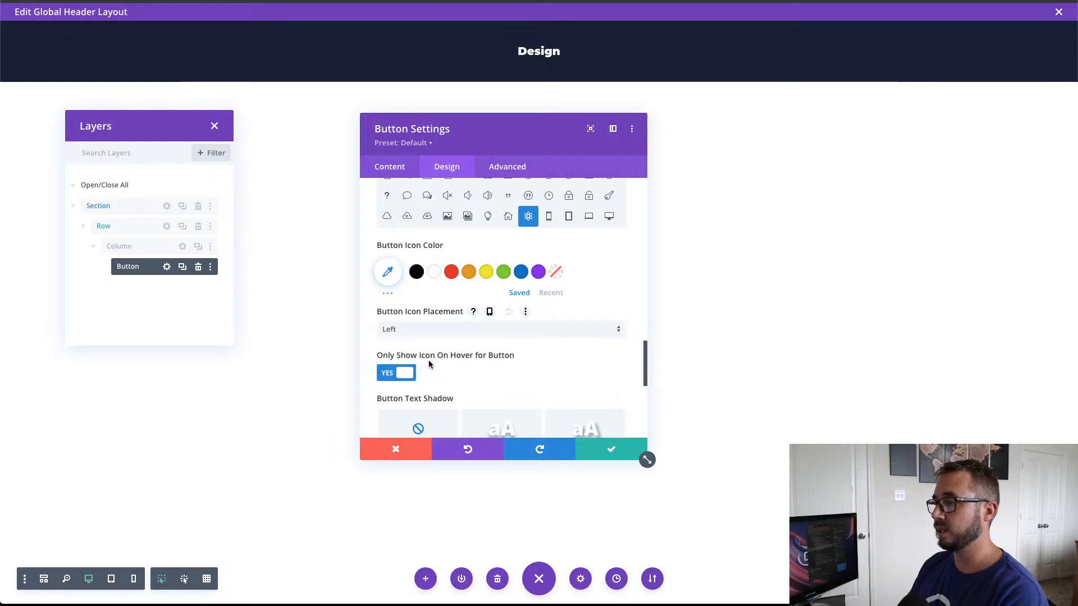
scroll(467, 369, "down", 5)
scroll(468, 368, "up", 5)
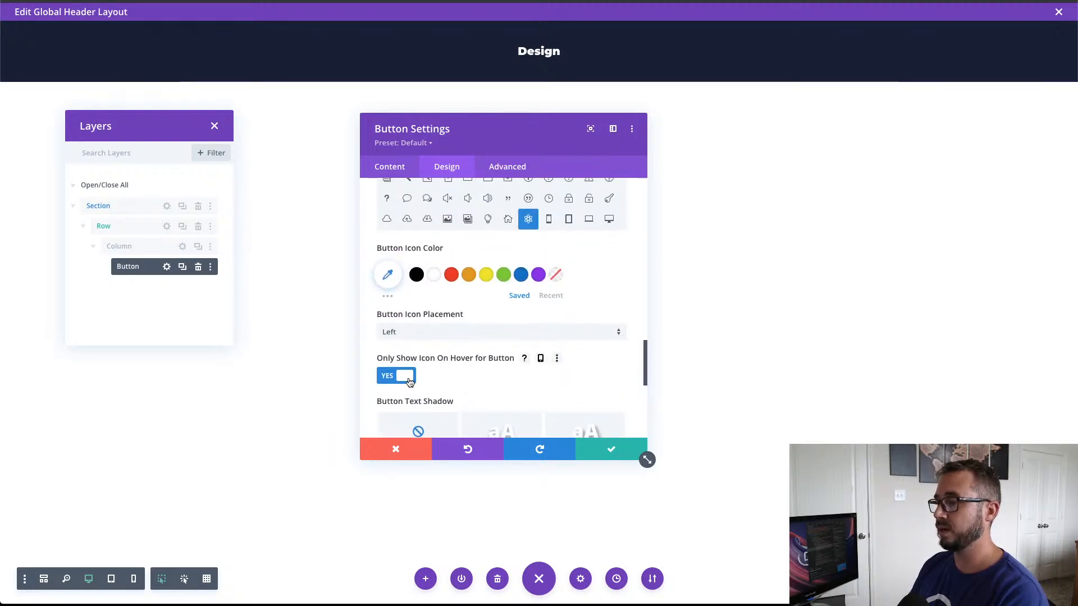
left_click(409, 381)
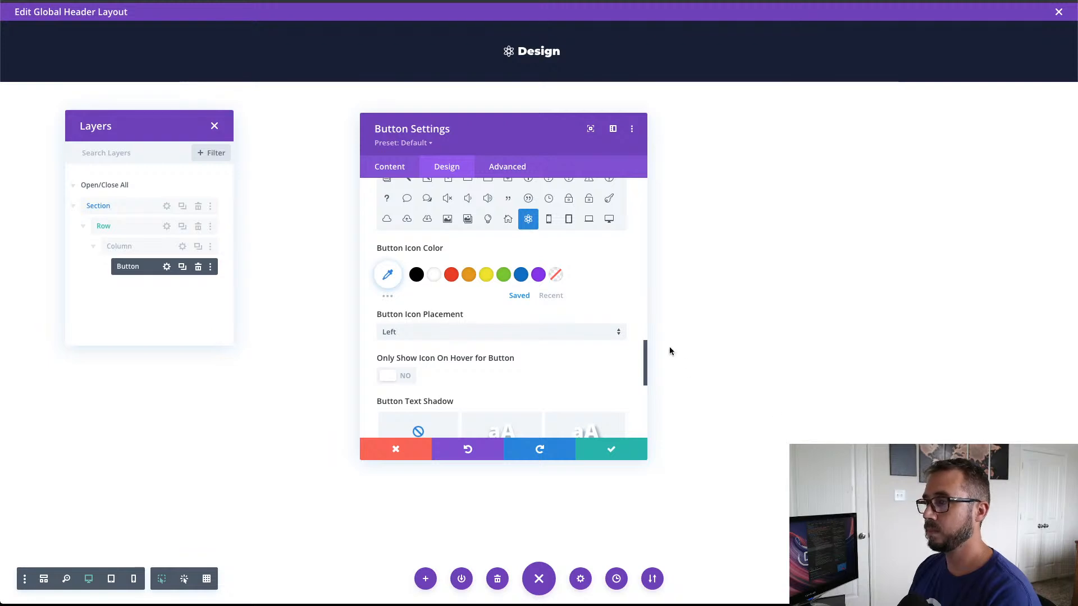
left_click(615, 451)
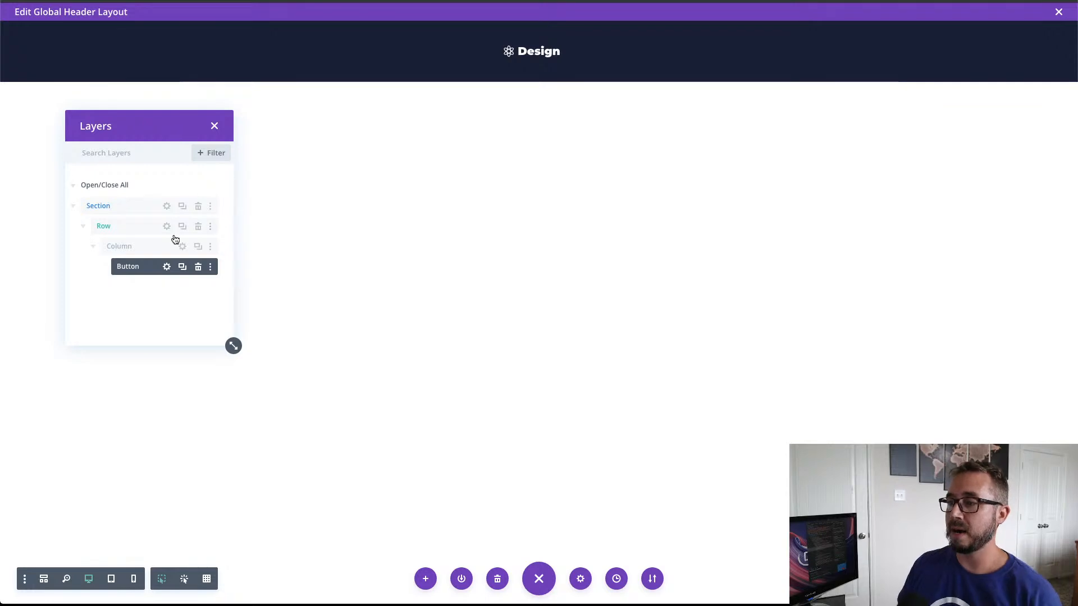
Step: Duplicate the column containing the Design button four times to make five columns in the row
left_click(93, 246)
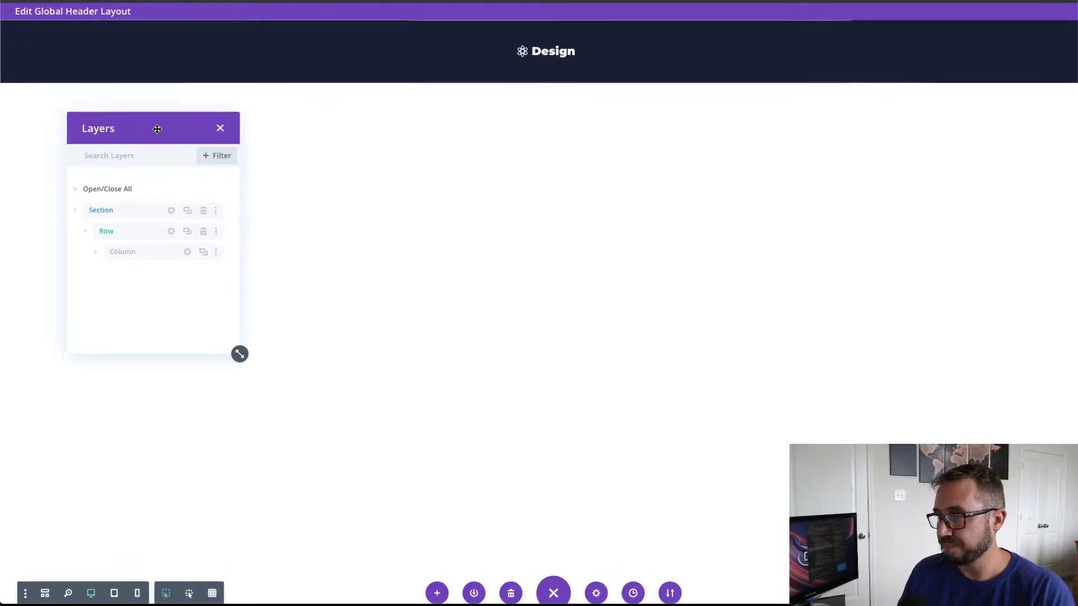
scroll(746, 374, "down", 4)
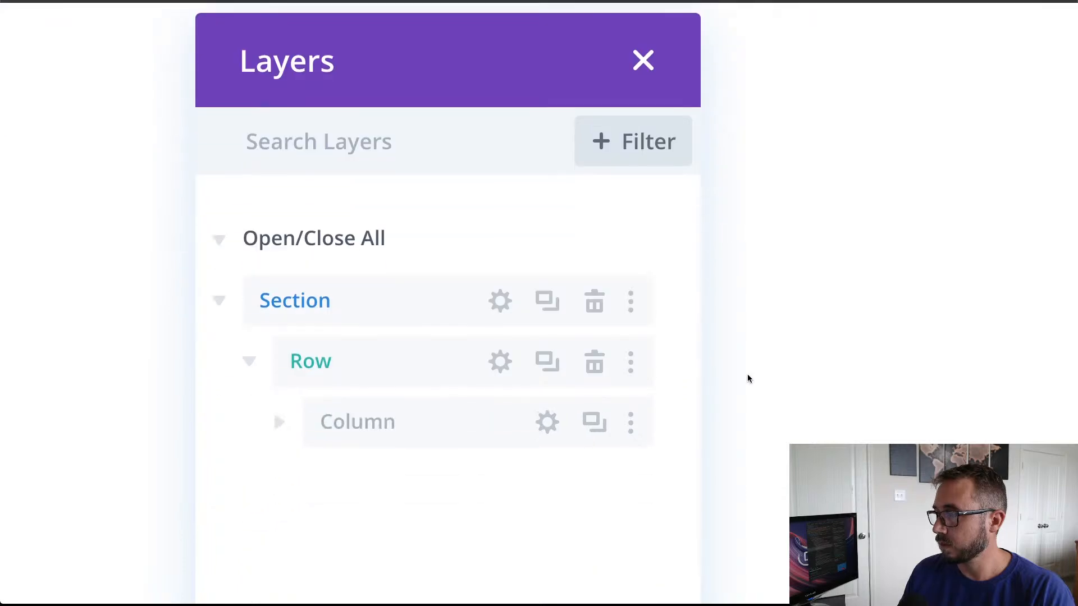
scroll(847, 435, "down", 4)
scroll(846, 435, "up", 2)
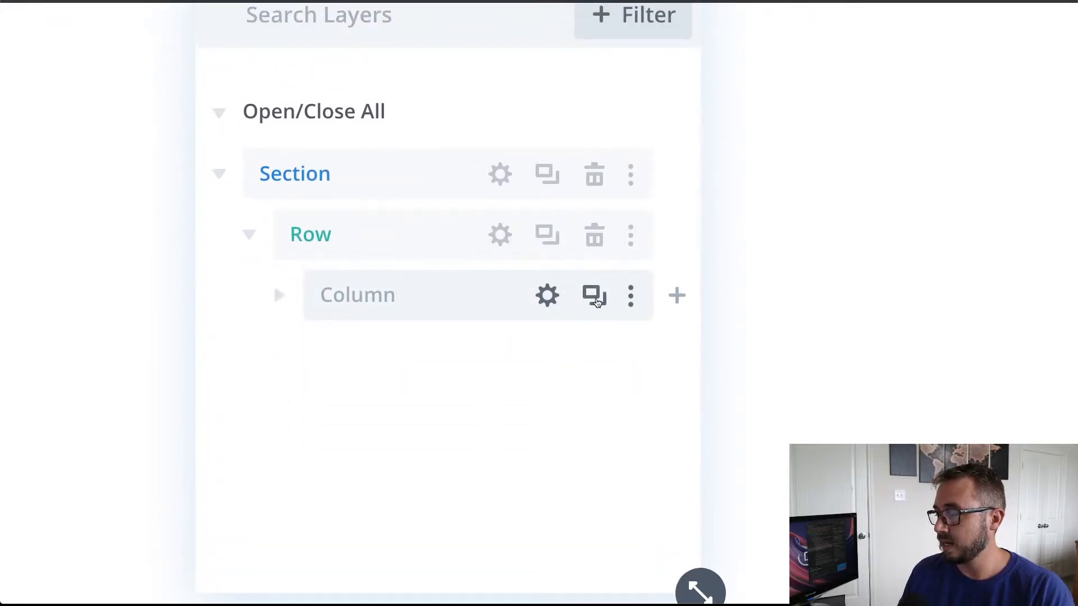
left_click(595, 301)
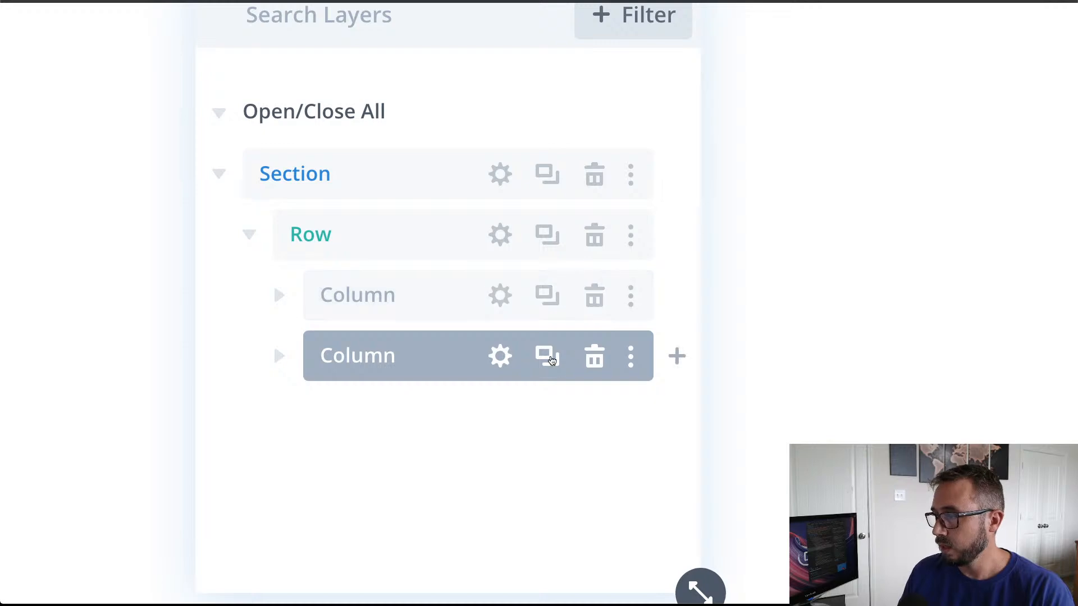
left_click(547, 357)
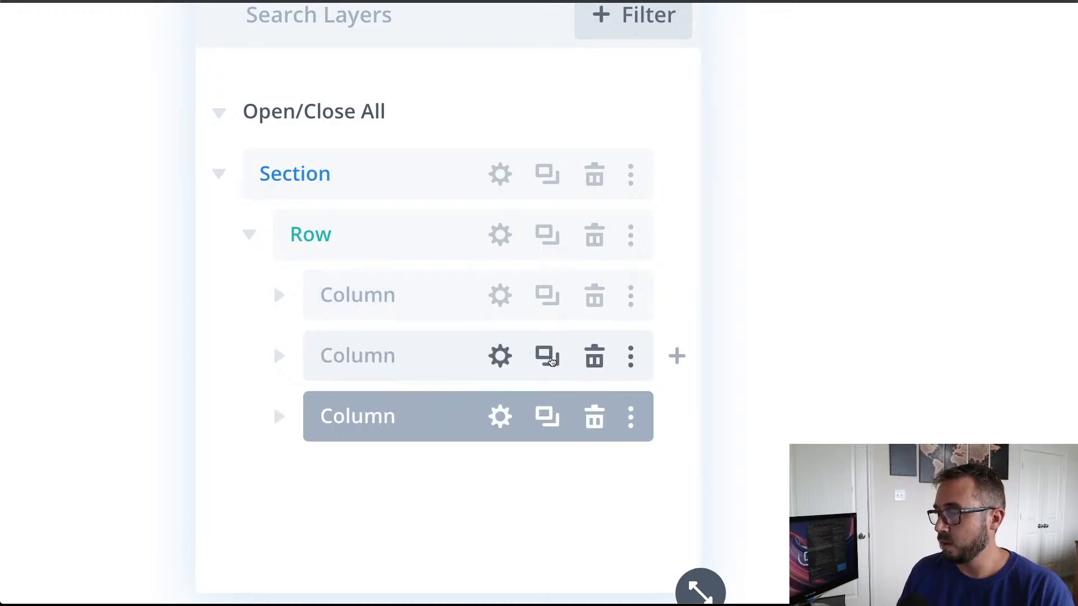
left_click(547, 417)
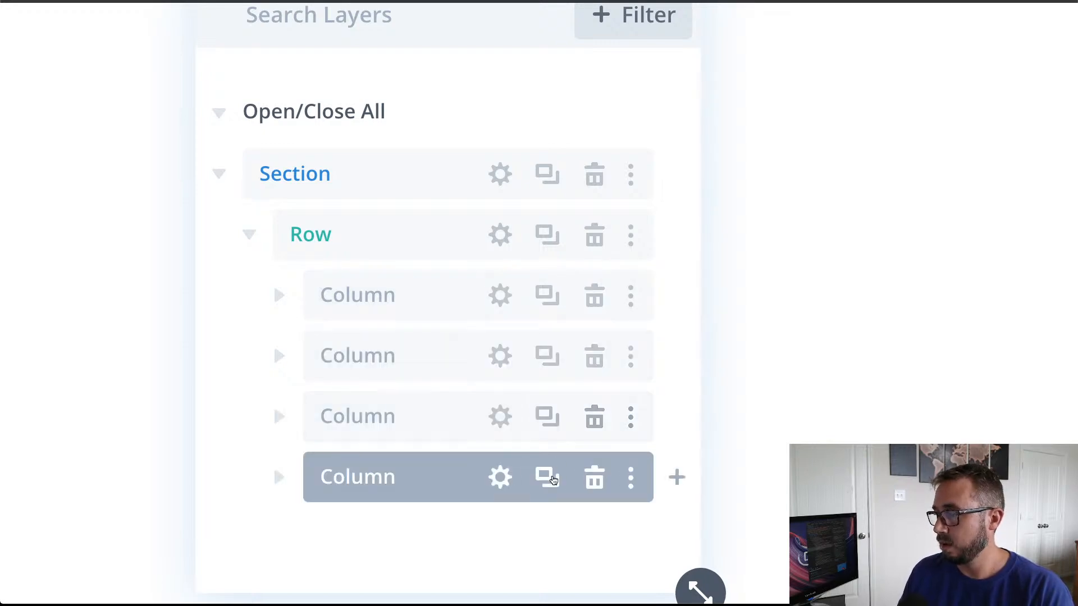
left_click(548, 478)
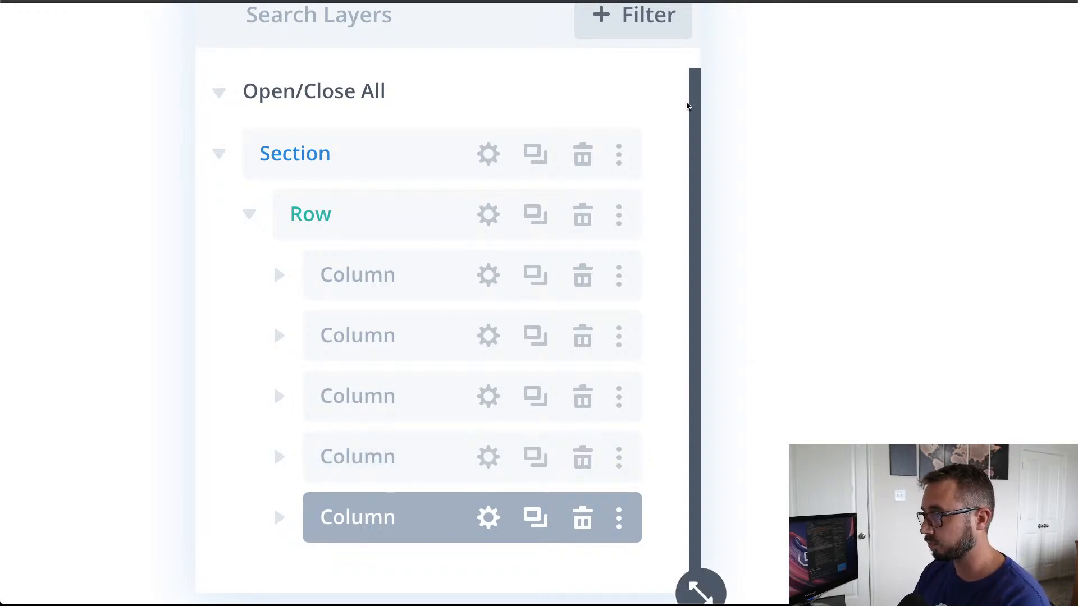
scroll(761, 124, "up", 4)
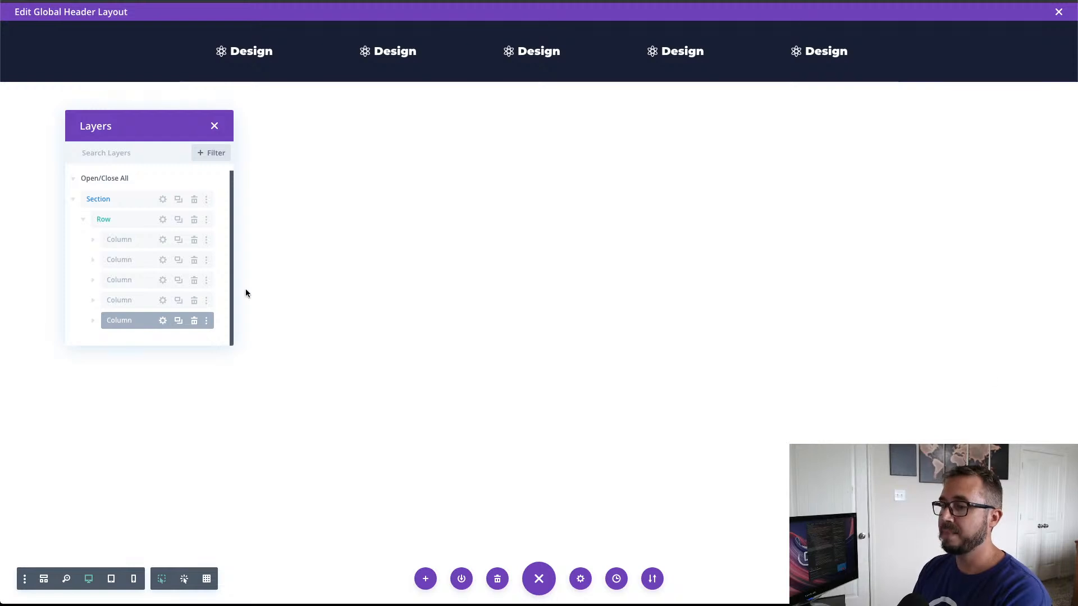
Step: Duplicate the five-column row and delete four columns from the copy, leaving one with its Design button
left_click(82, 224)
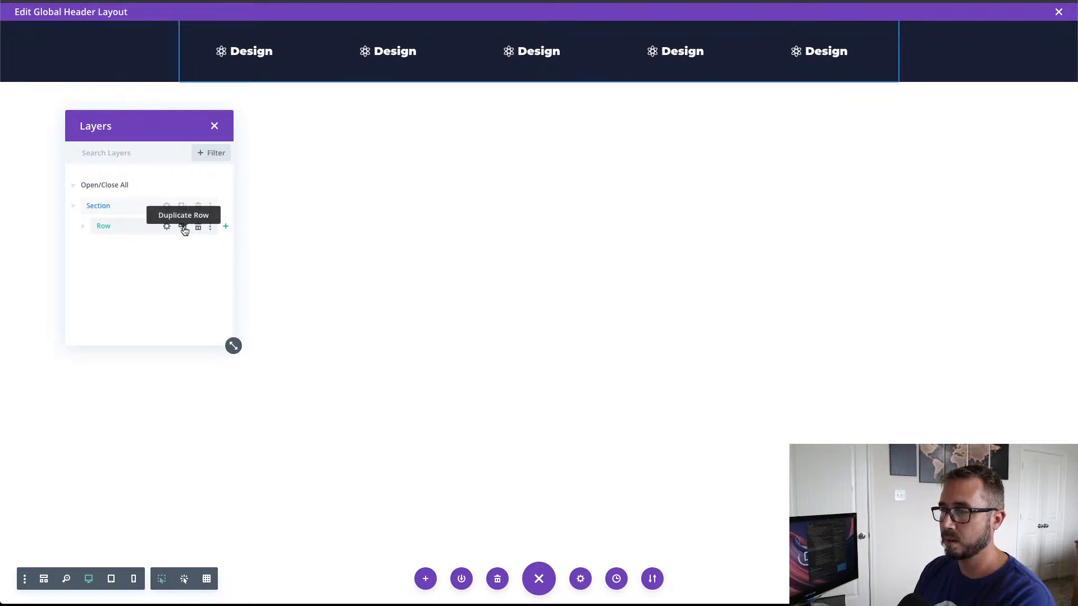
left_click(182, 227)
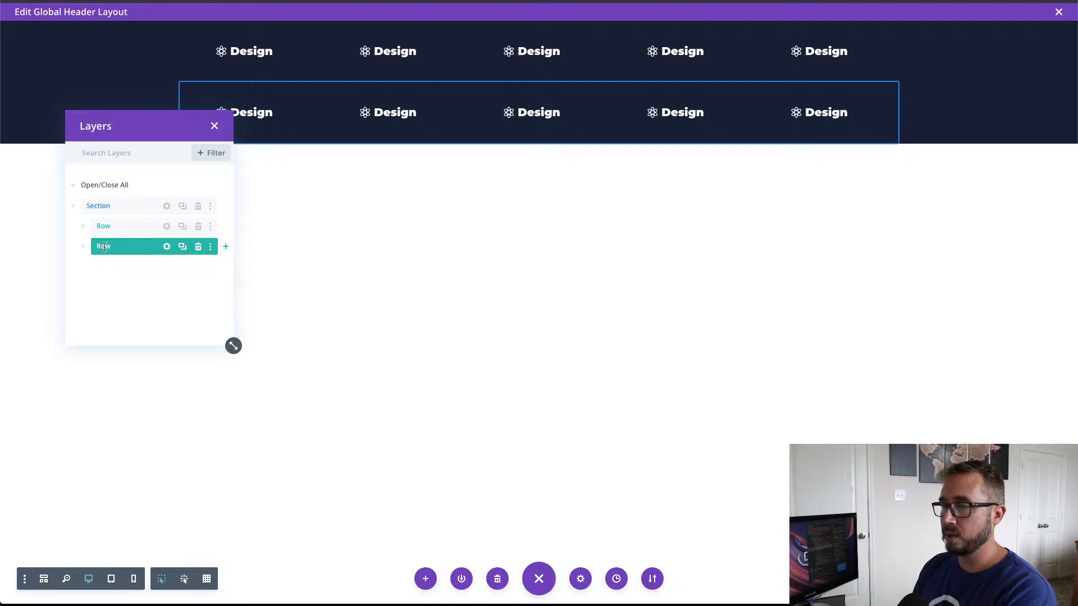
left_click(83, 247)
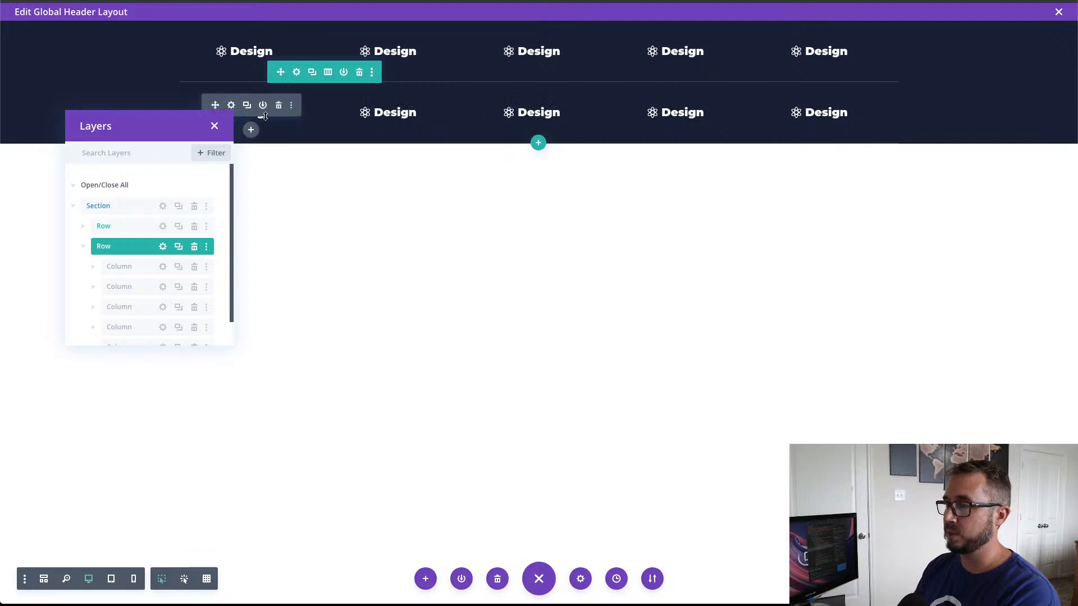
scroll(184, 289, "down", 1)
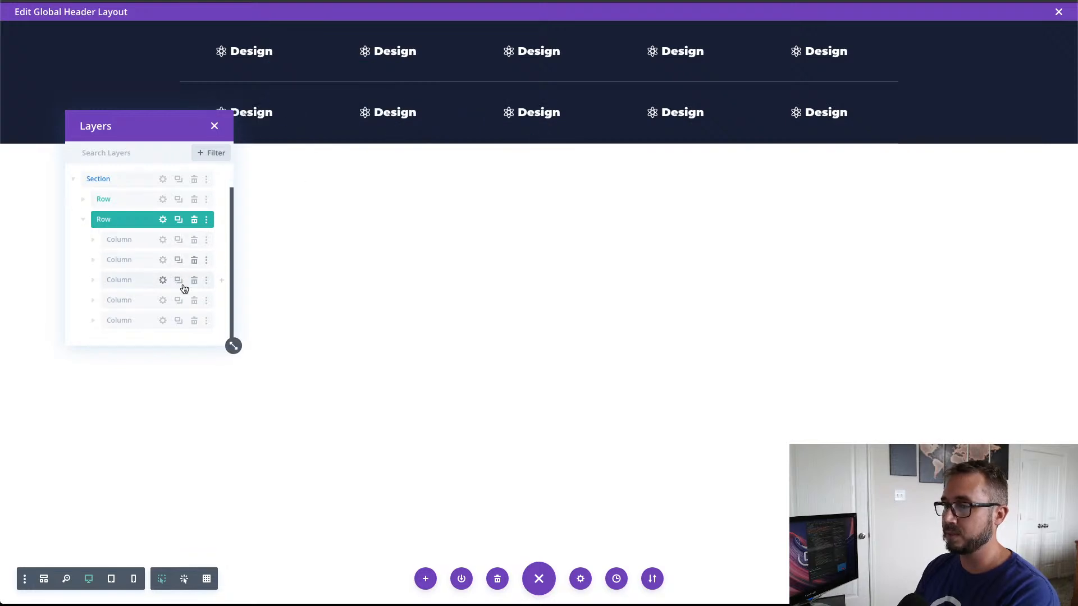
left_click(194, 241)
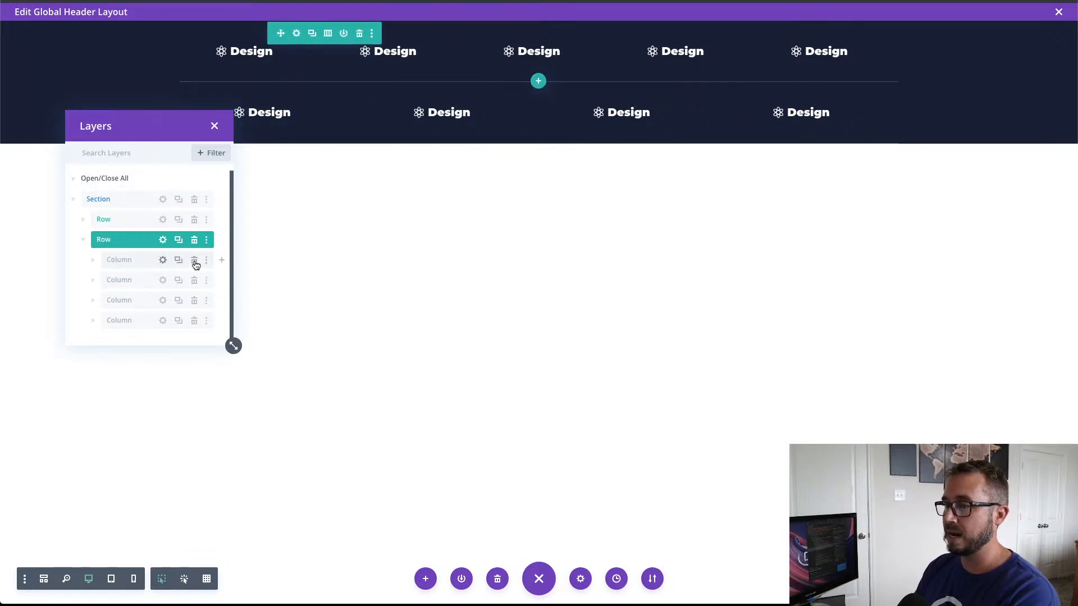
left_click(194, 261)
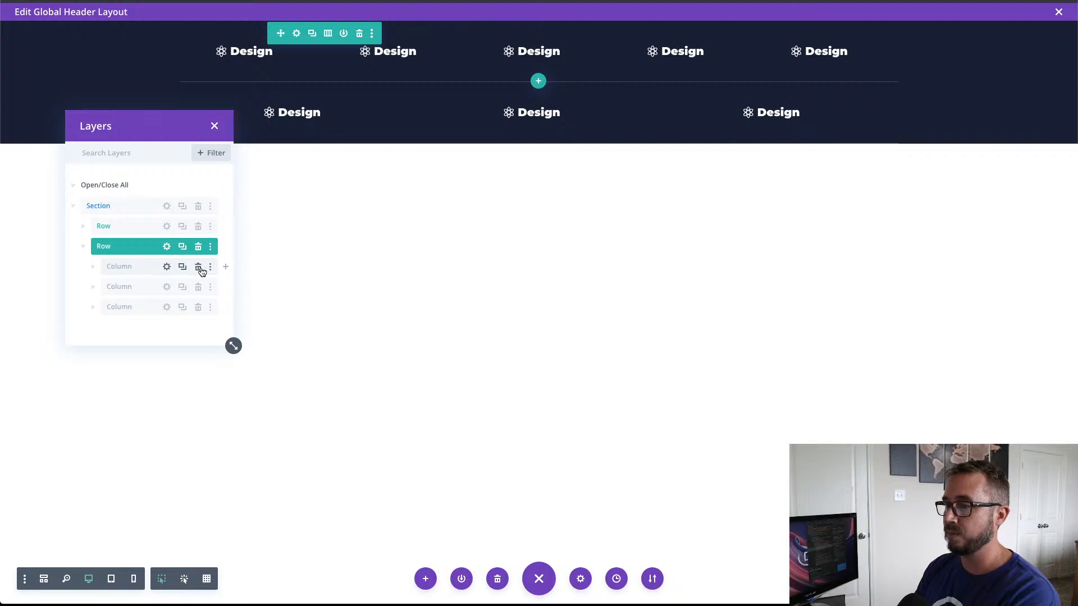
left_click(199, 268)
left_click(201, 272)
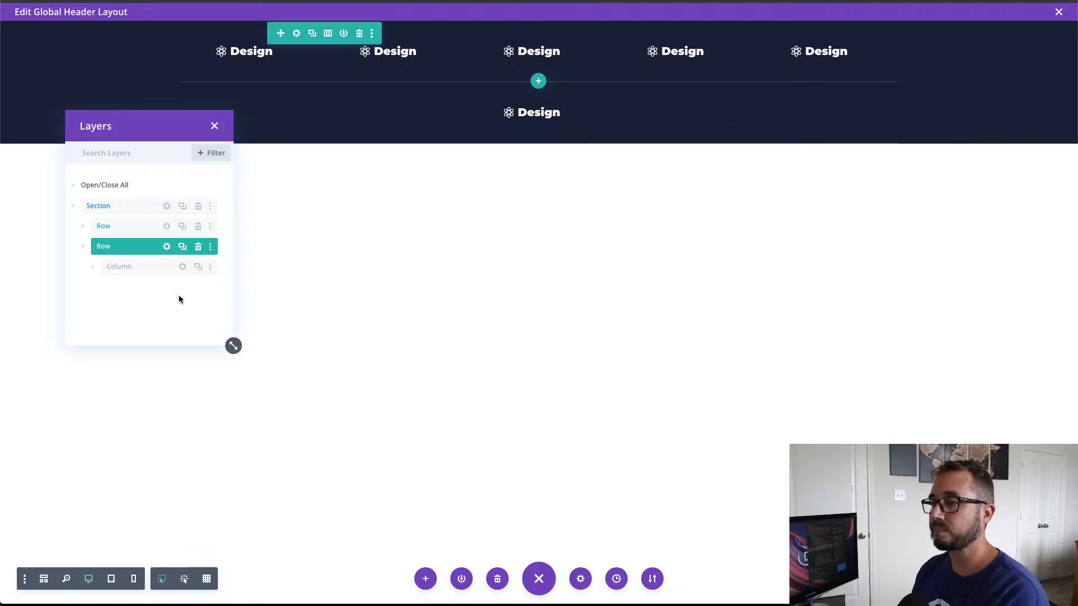
left_click(94, 268)
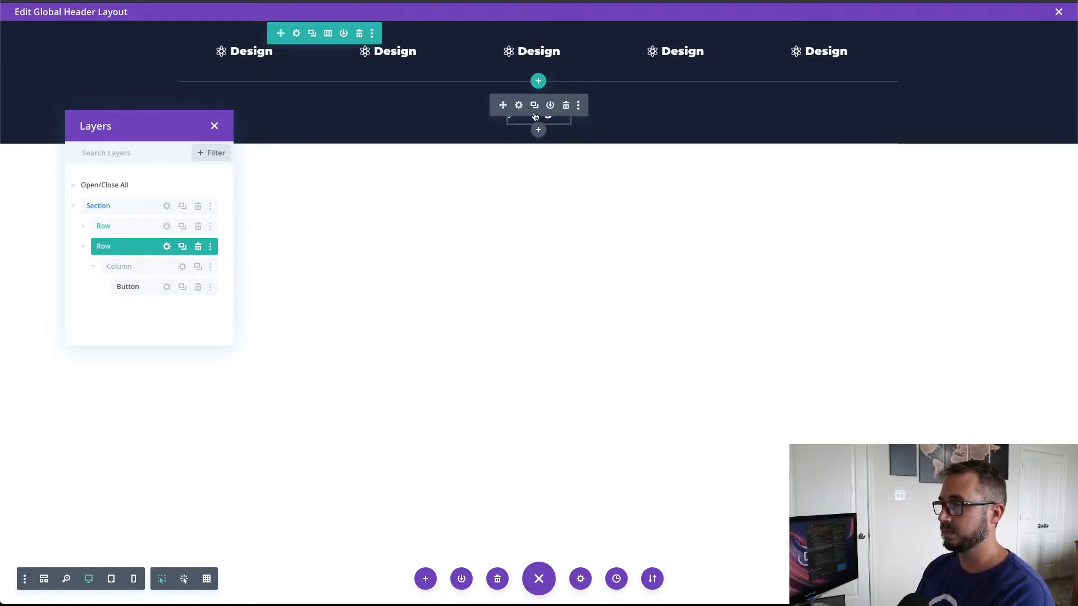
Step: Set the second row's maximum width to the default 1080px in its sizing settings
left_click(167, 247)
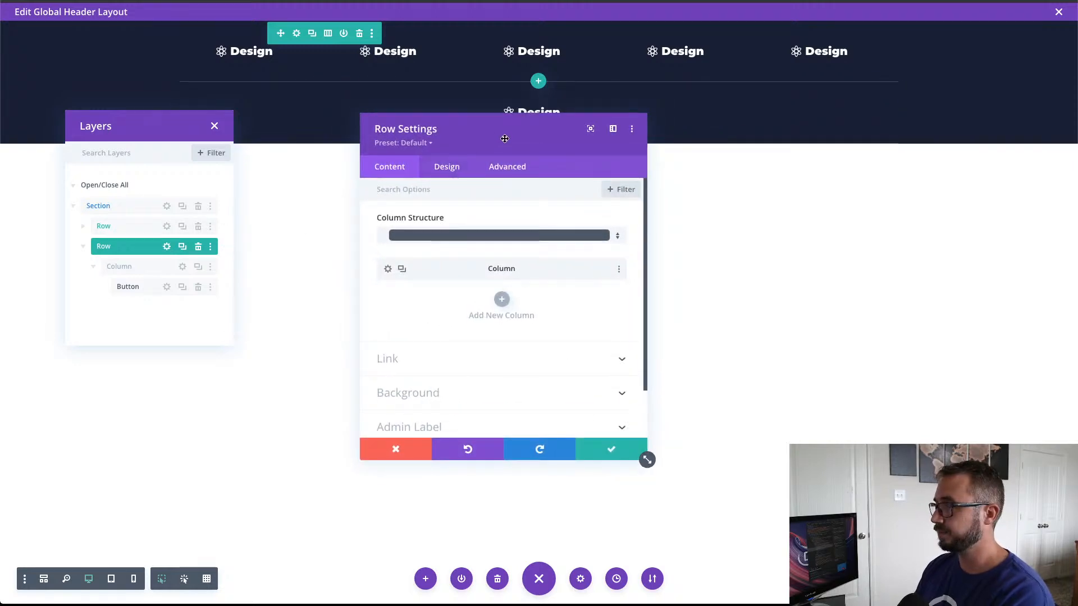
left_click_drag(503, 138, 499, 179)
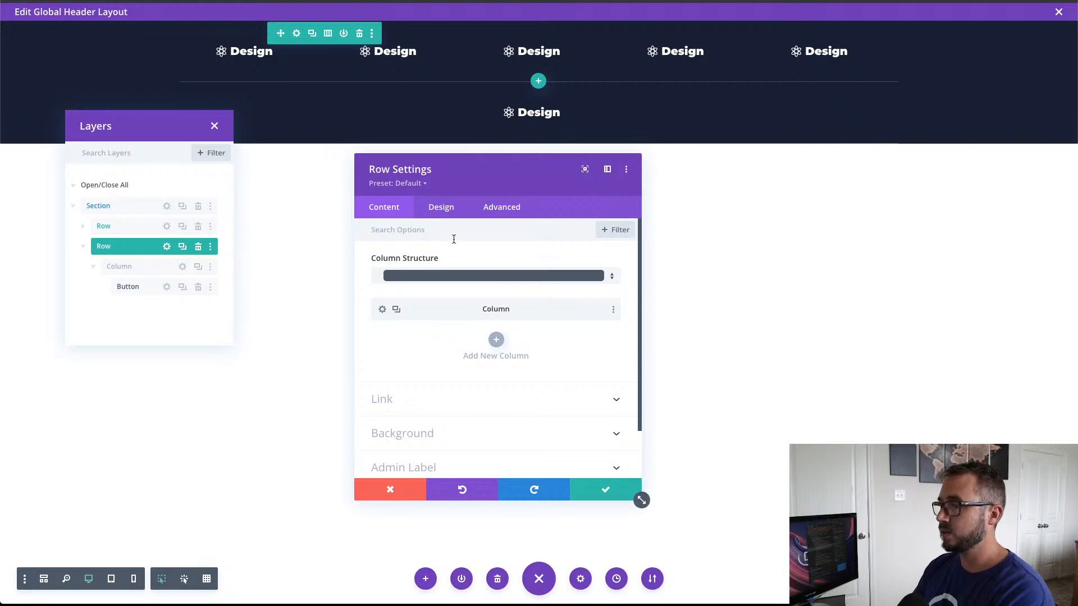
left_click(441, 213)
left_click(441, 269)
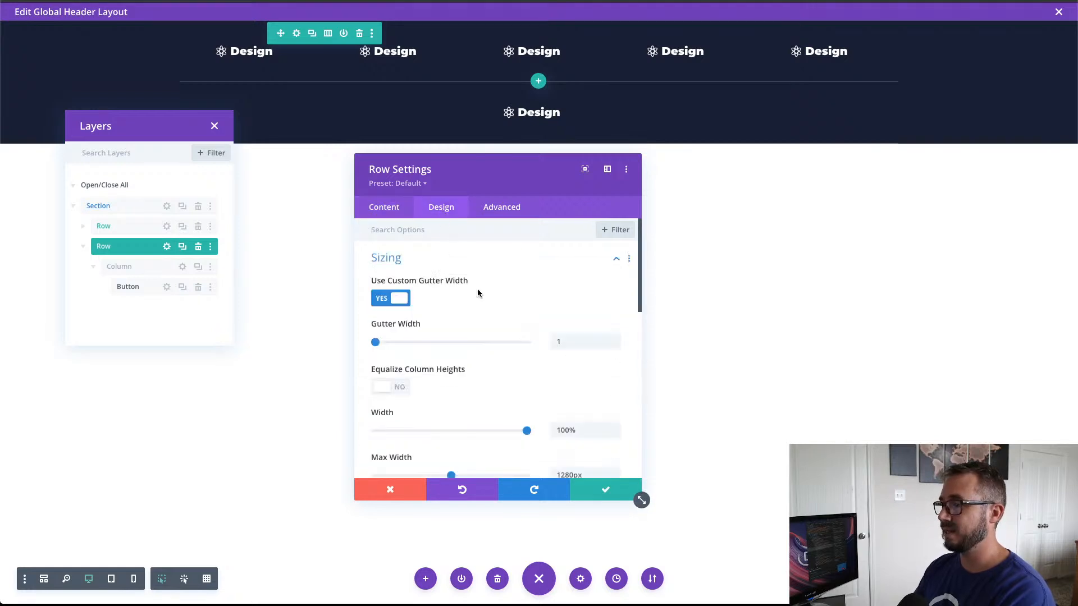
scroll(486, 316, "down", 3)
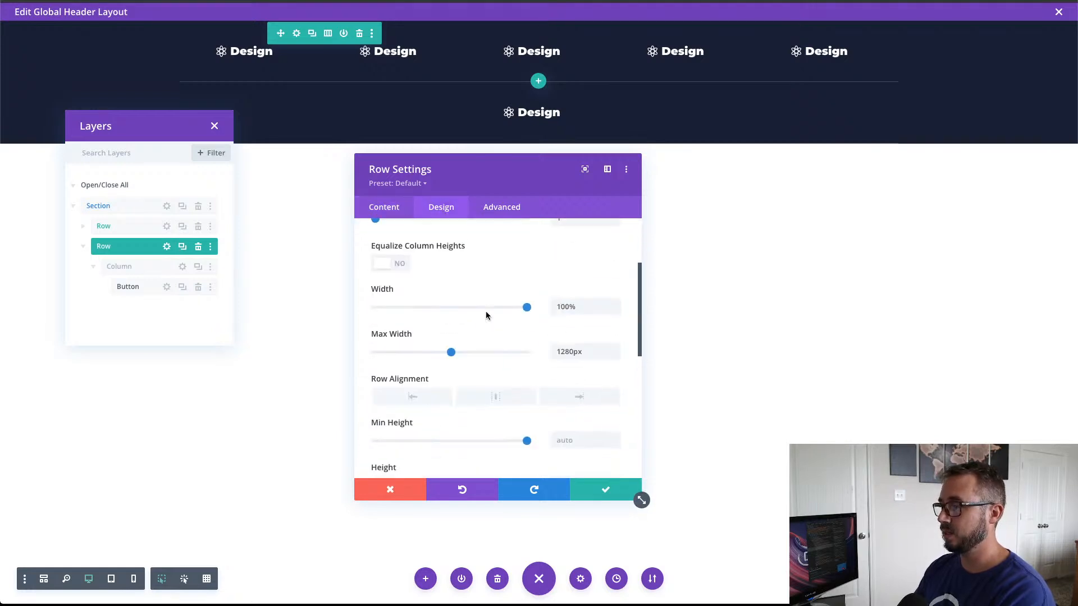
double_click(565, 351)
type("1080px")
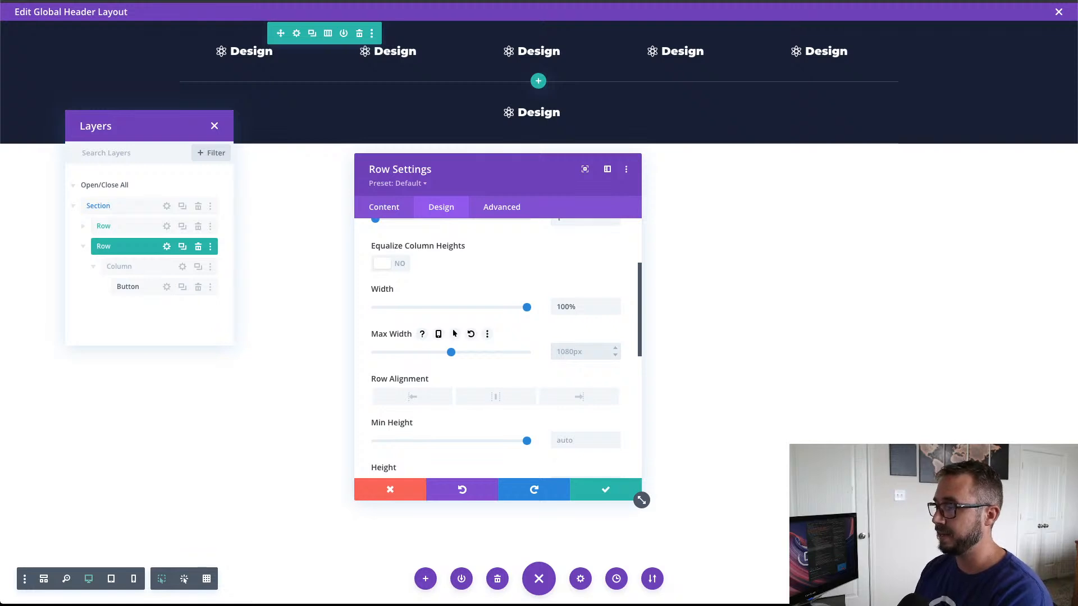
Step: Set the second row's bottom border width to 0px
scroll(609, 368, "down", 5)
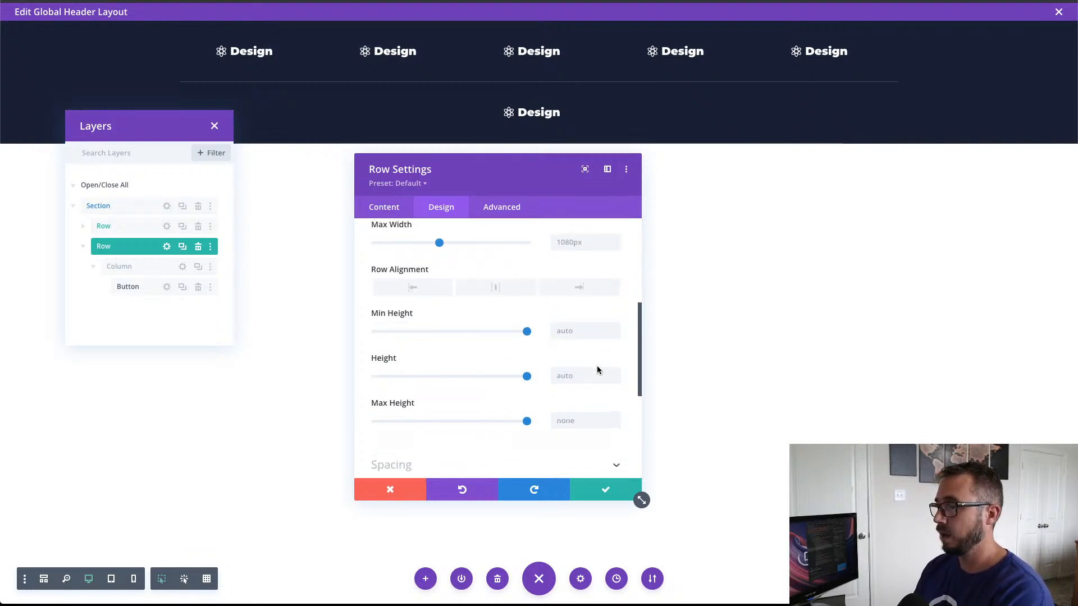
left_click(527, 372)
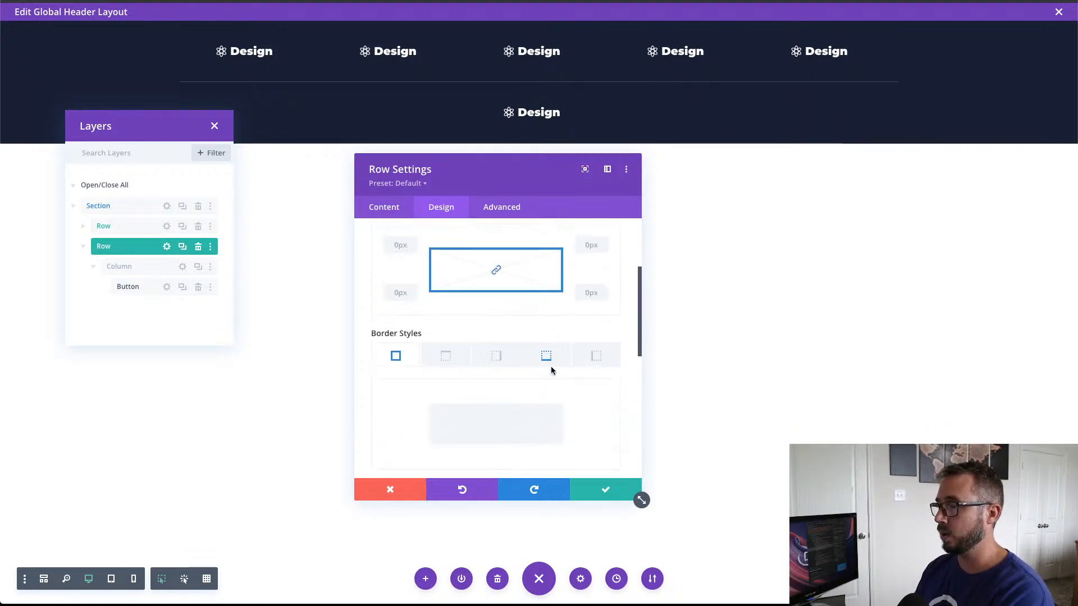
scroll(596, 348, "down", 3)
scroll(595, 377, "up", 2)
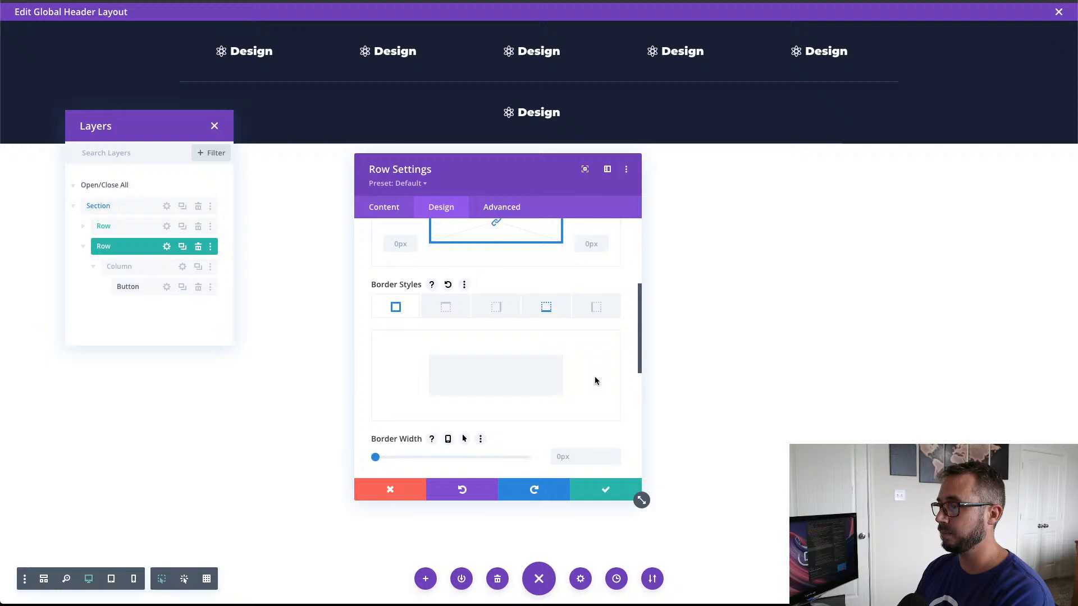
left_click(546, 306)
scroll(580, 332, "down", 1)
scroll(581, 332, "down", 1)
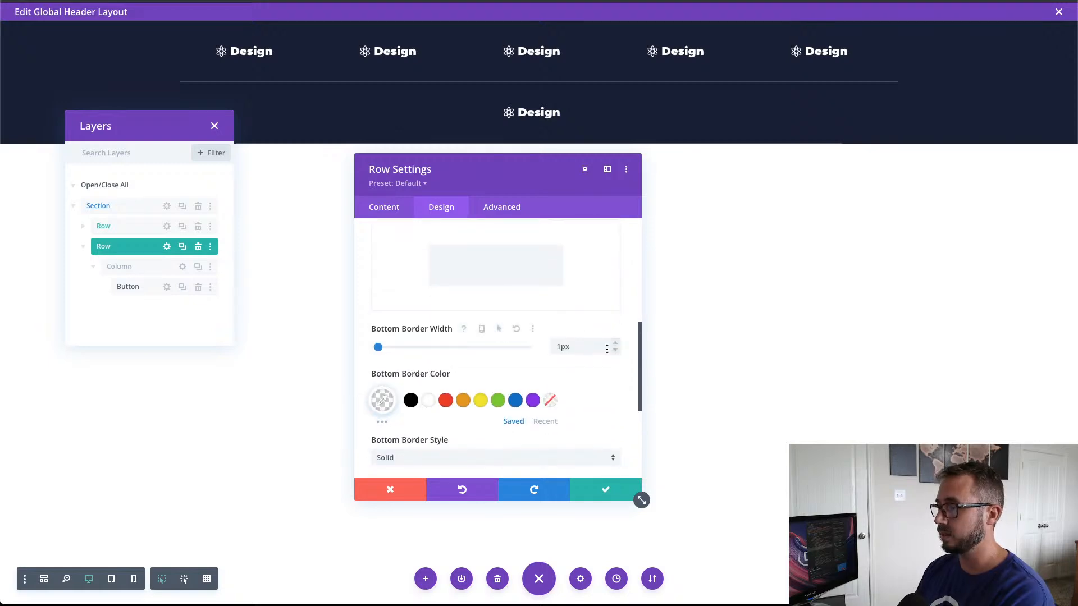
left_click(616, 350)
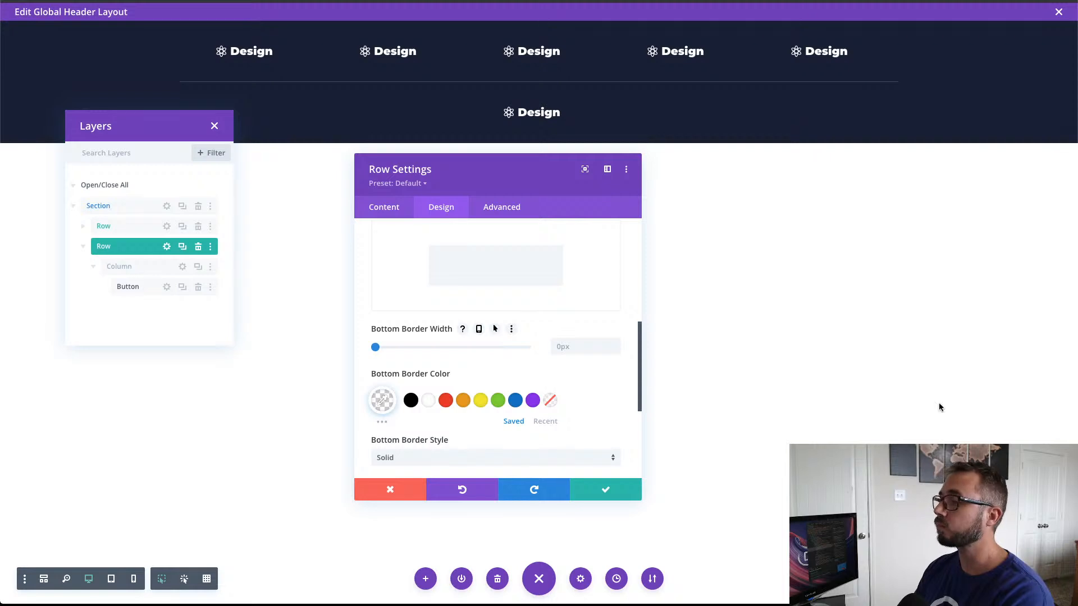
Step: Save the row settings and give the second row's column a 1px right border
left_click(599, 491)
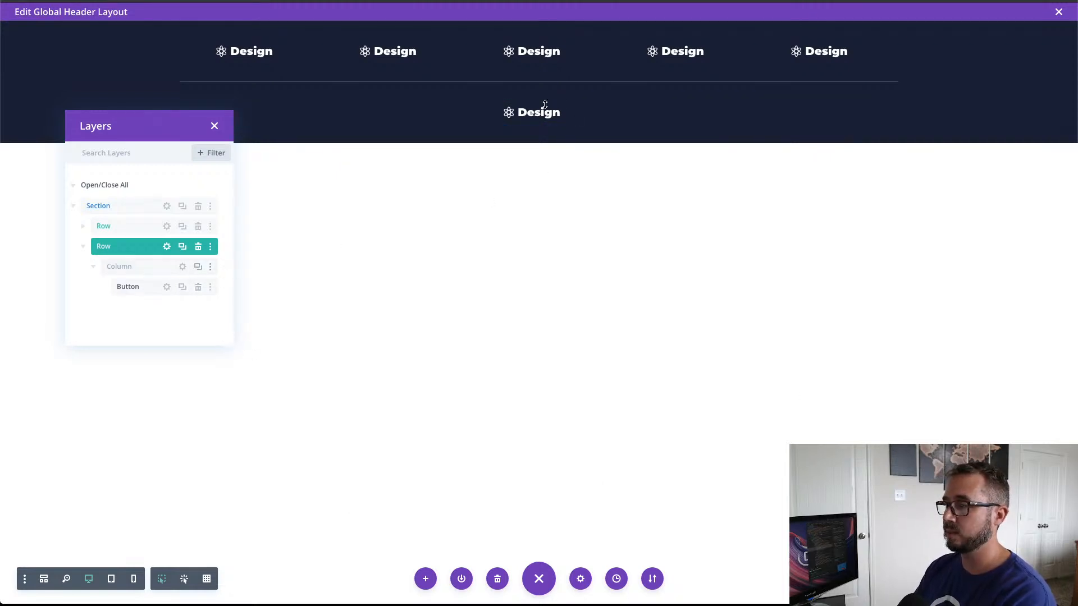
left_click(183, 266)
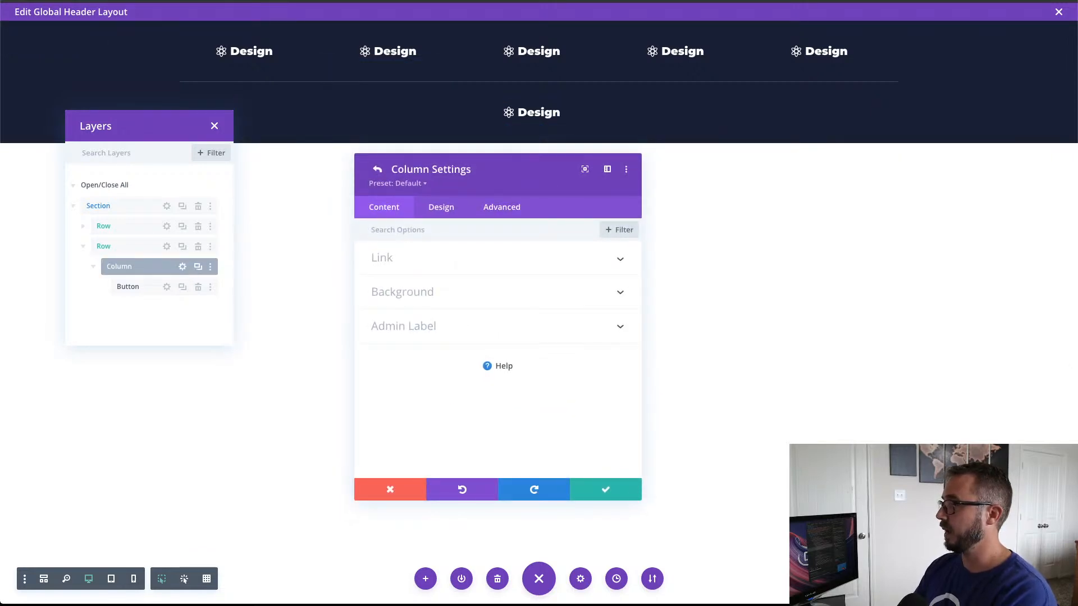
left_click(447, 209)
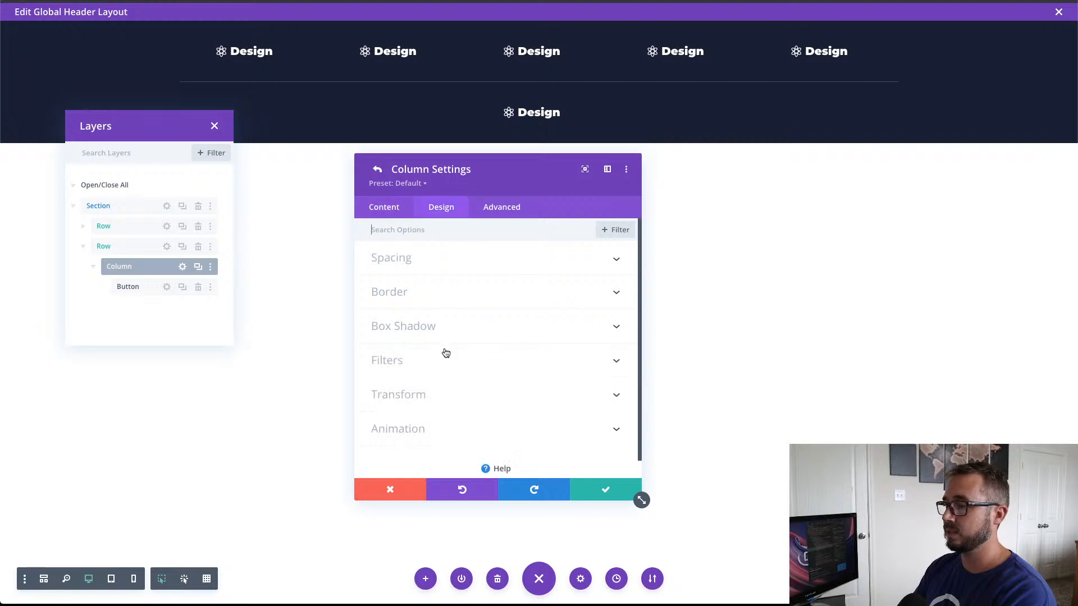
left_click(436, 303)
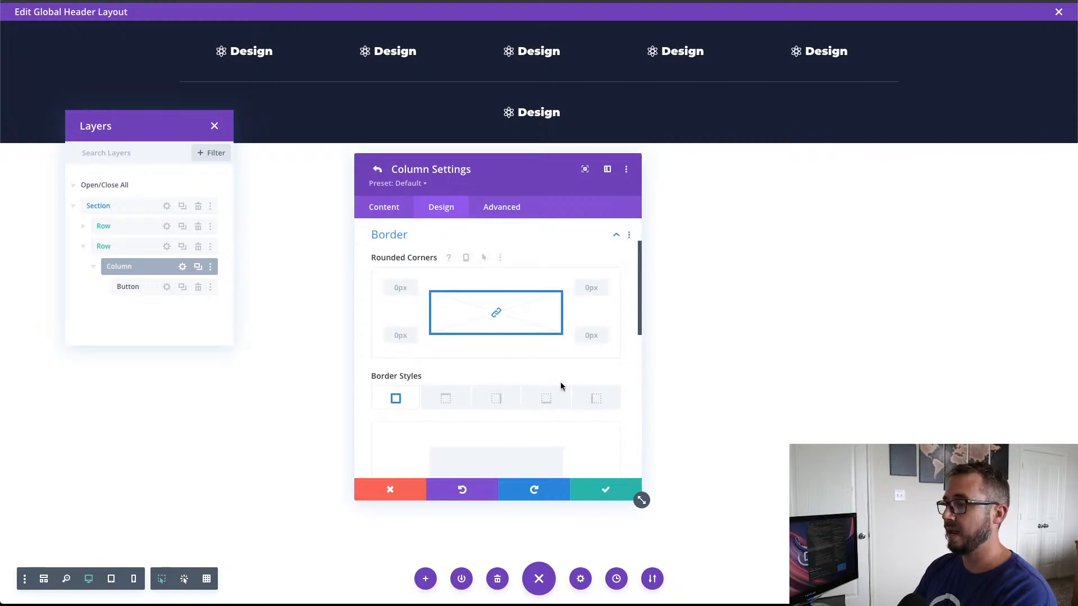
left_click(516, 407)
scroll(612, 396, "down", 3)
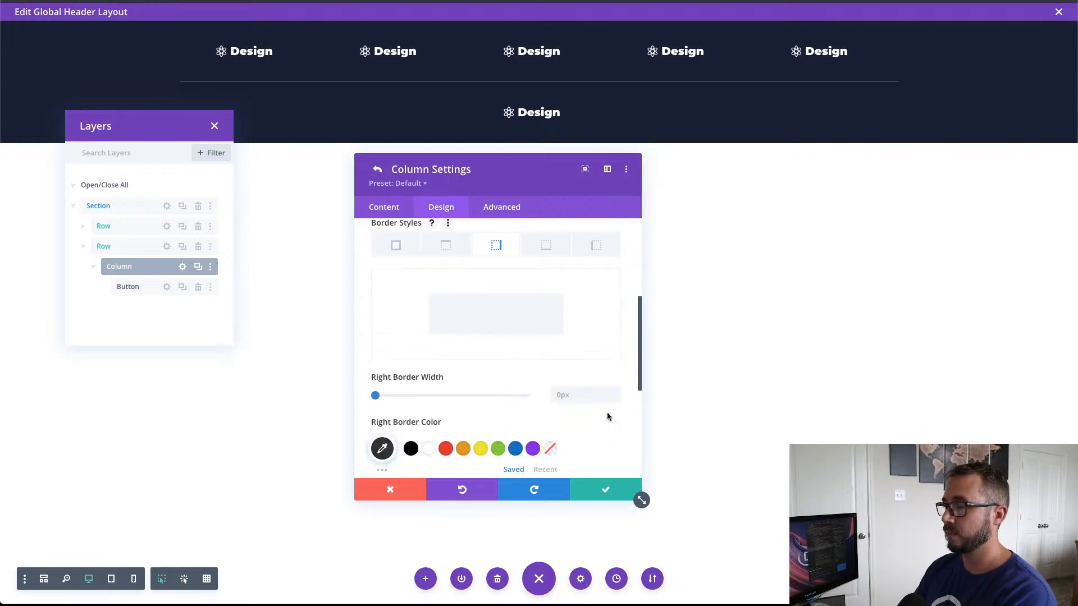
left_click(616, 377)
scroll(612, 412, "up", 1)
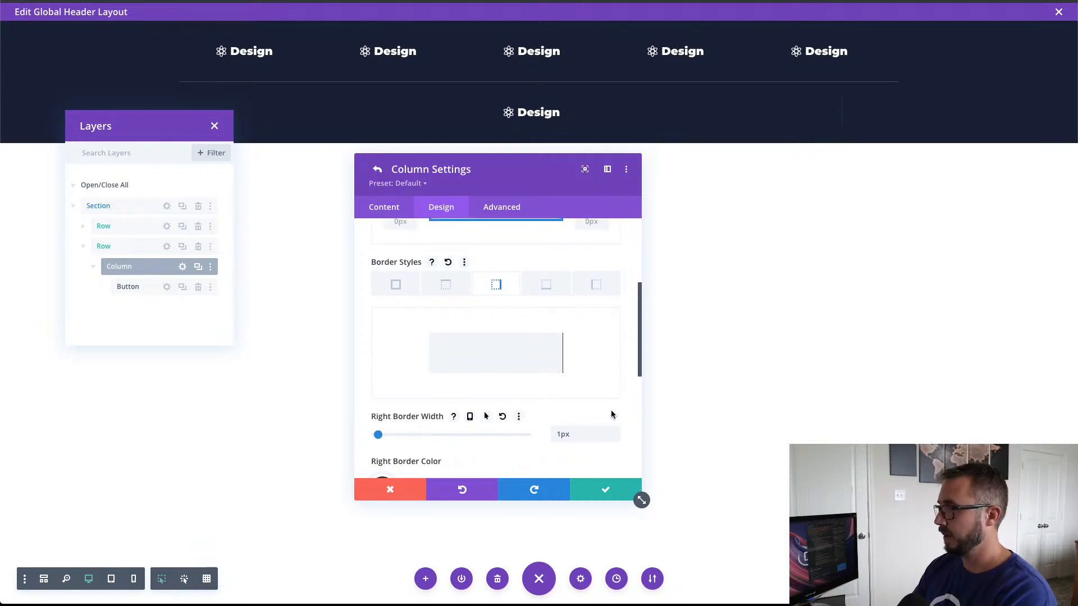
scroll(611, 414, "down", 2)
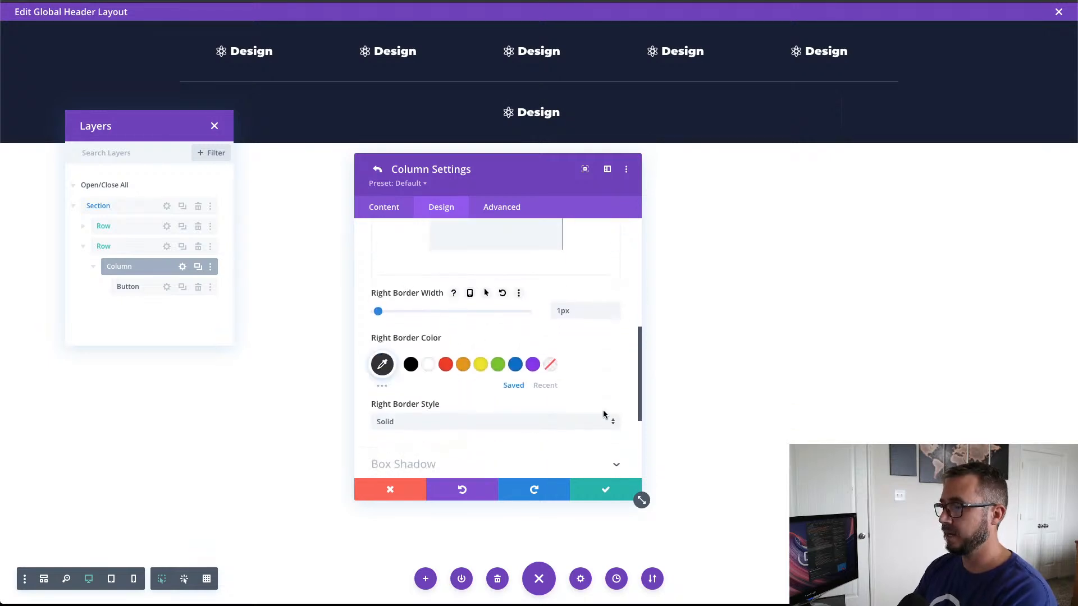
Step: Set the column's right border color to semi-transparent white, rgba(255,255,255,0.2), and save the column and row settings
left_click(428, 365)
left_click(380, 366)
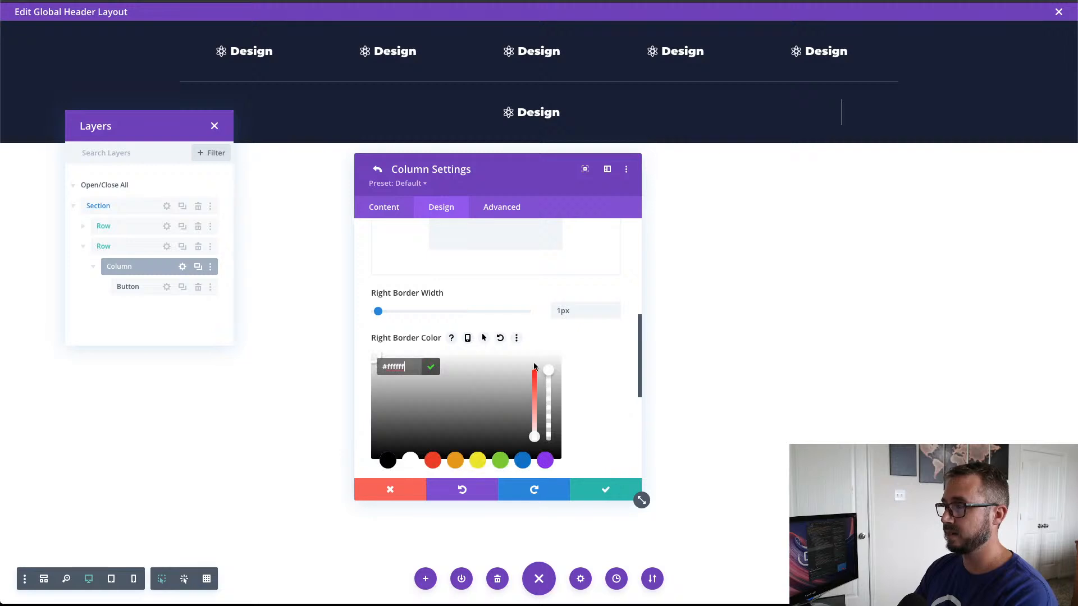
left_click_drag(549, 373, 557, 437)
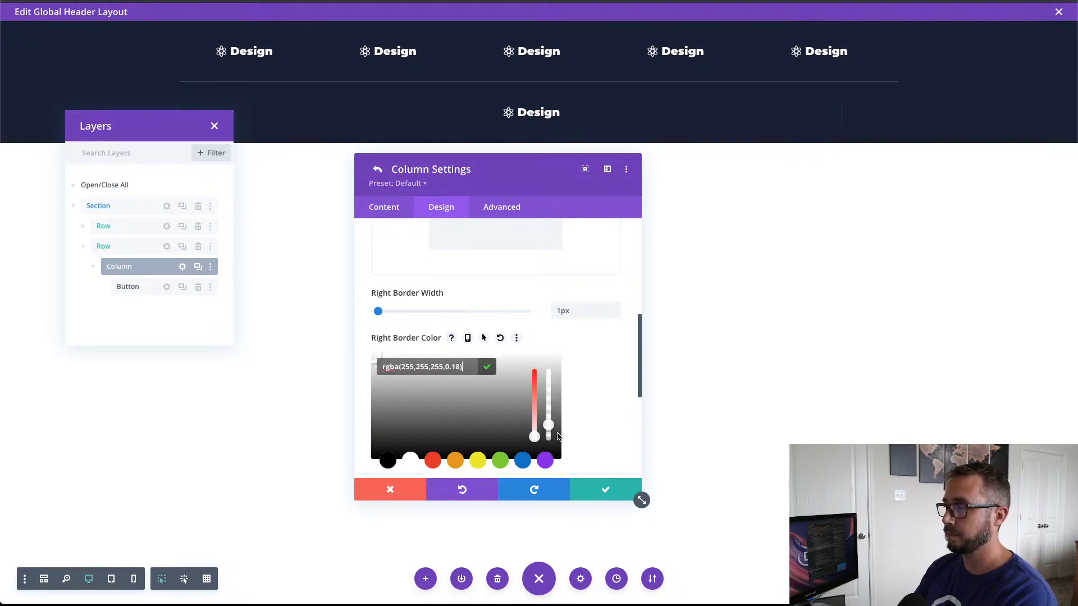
left_click_drag(558, 432, 559, 432)
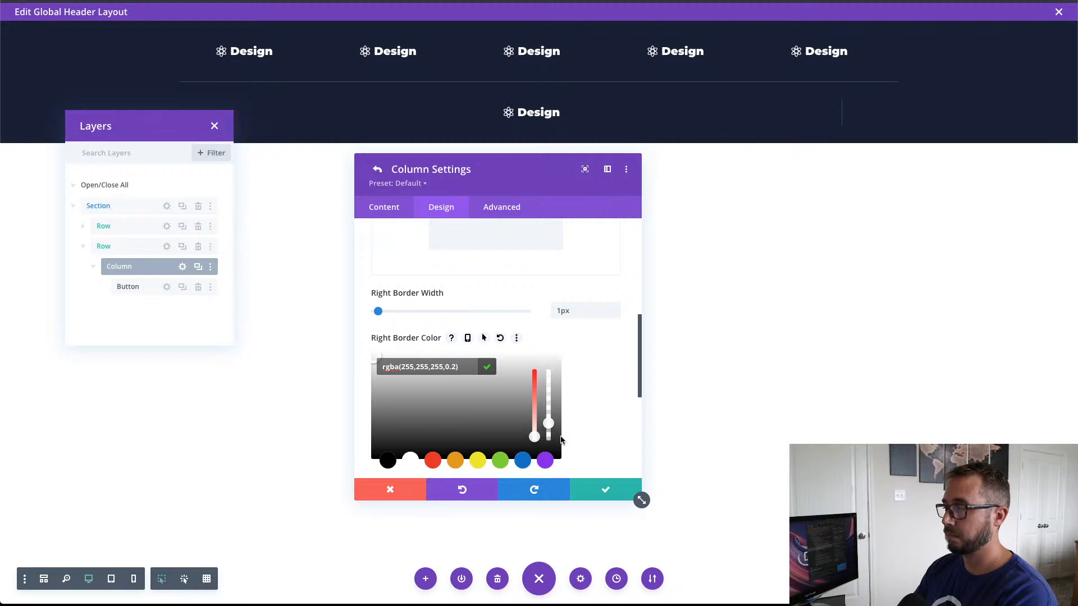
left_click(613, 493)
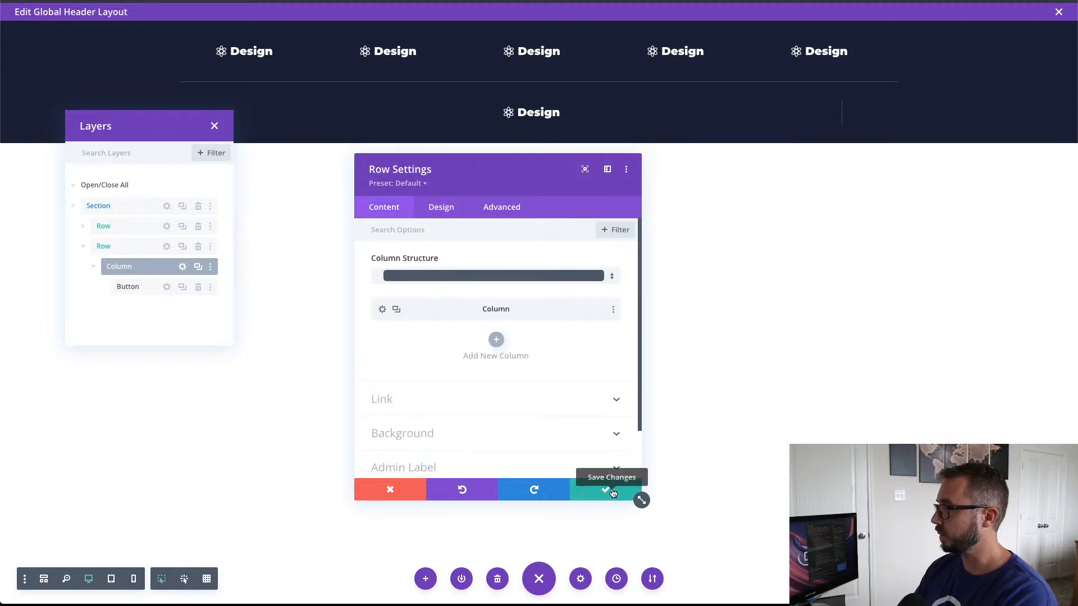
left_click(614, 493)
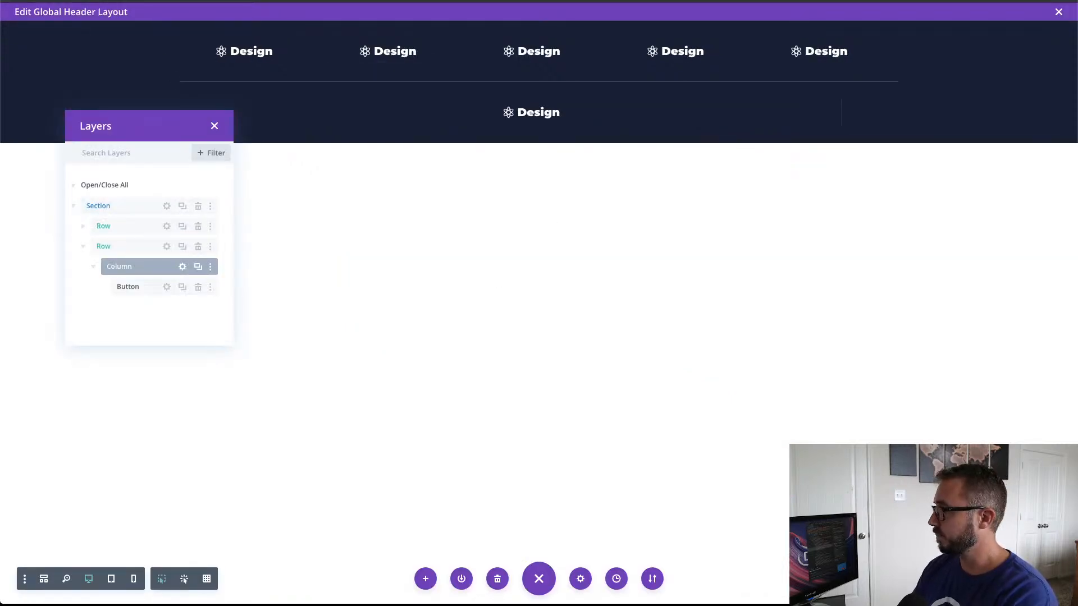
Step: Set the text size of the second row's Design button to 14px
left_click(166, 287)
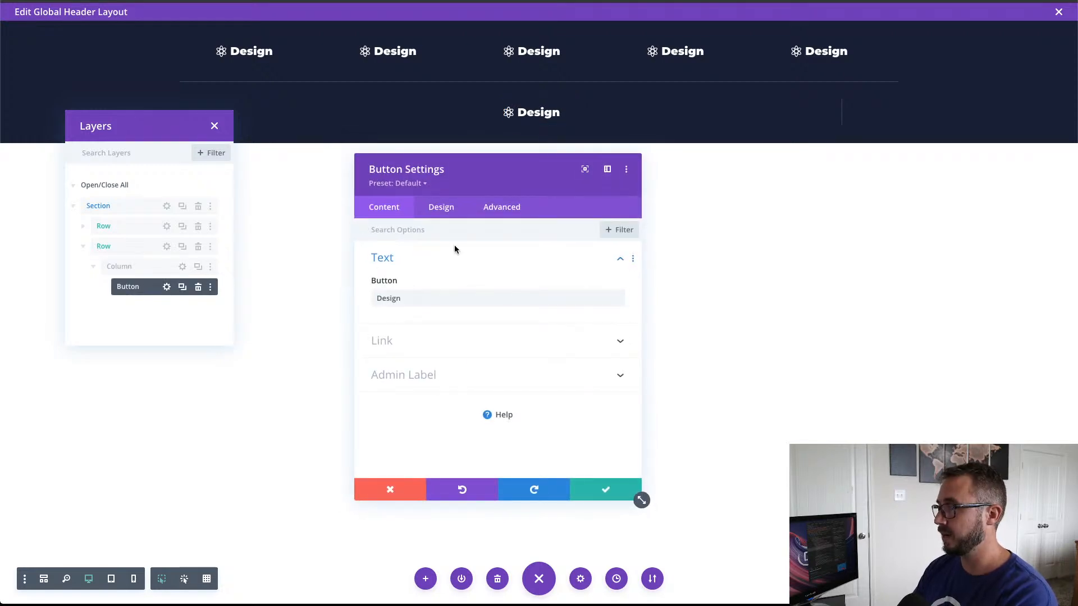
left_click(441, 207)
scroll(474, 241, "down", 3)
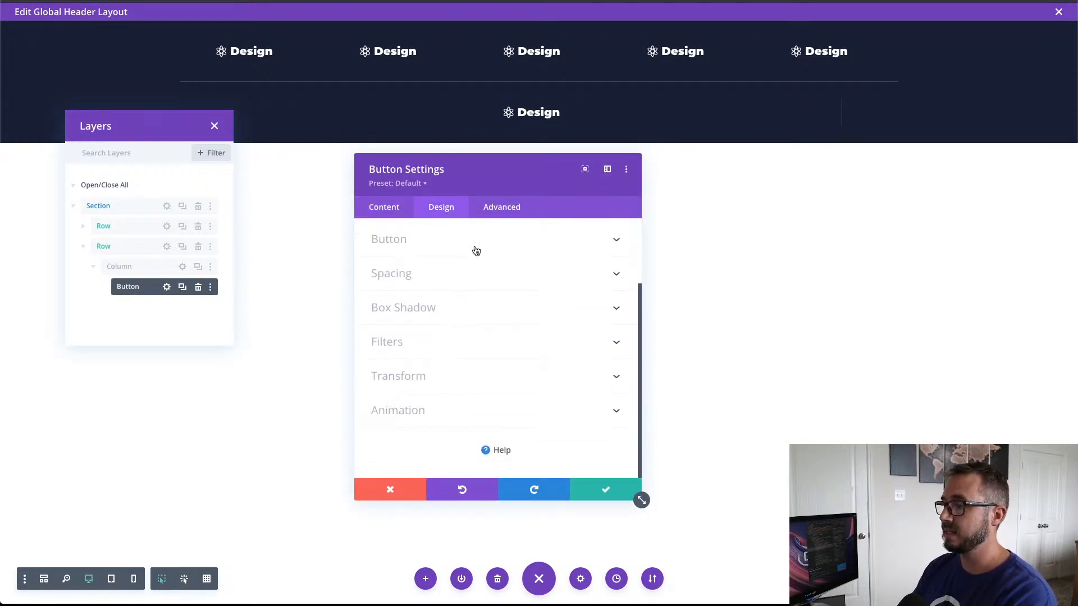
left_click(471, 240)
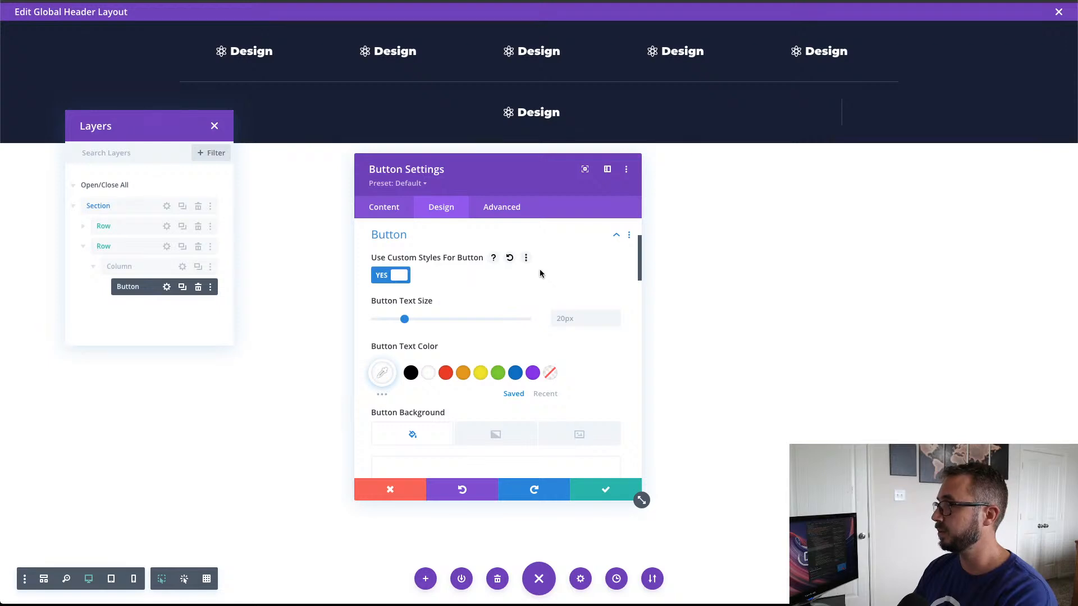
left_click(615, 323)
left_click(615, 323)
left_click(616, 323)
left_click(616, 322)
left_click(615, 322)
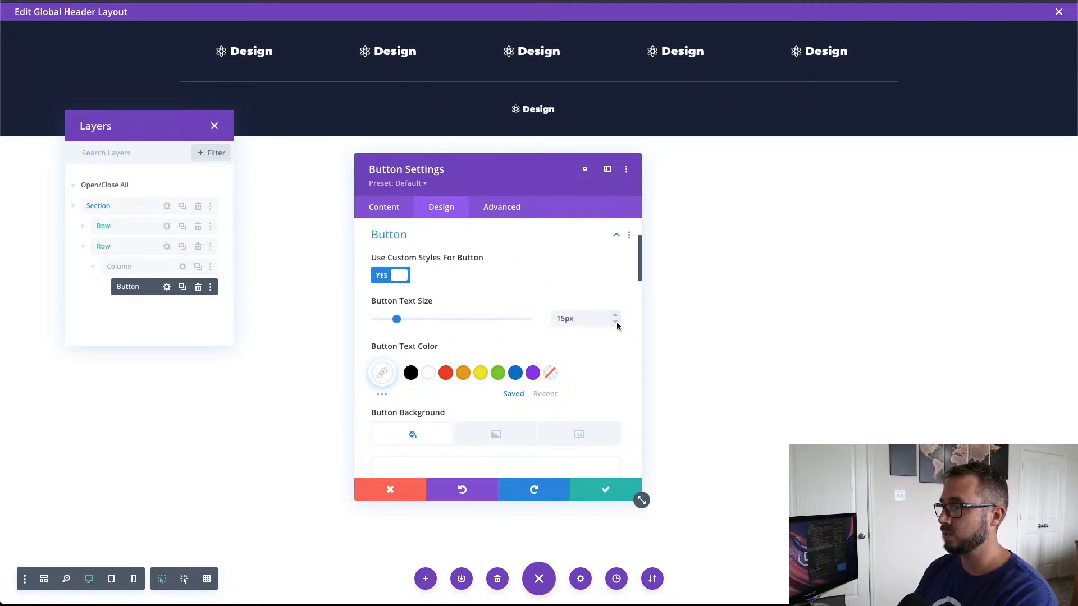
left_click(616, 323)
Step: Set the second row button's letter spacing to 2px
scroll(614, 341, "down", 3)
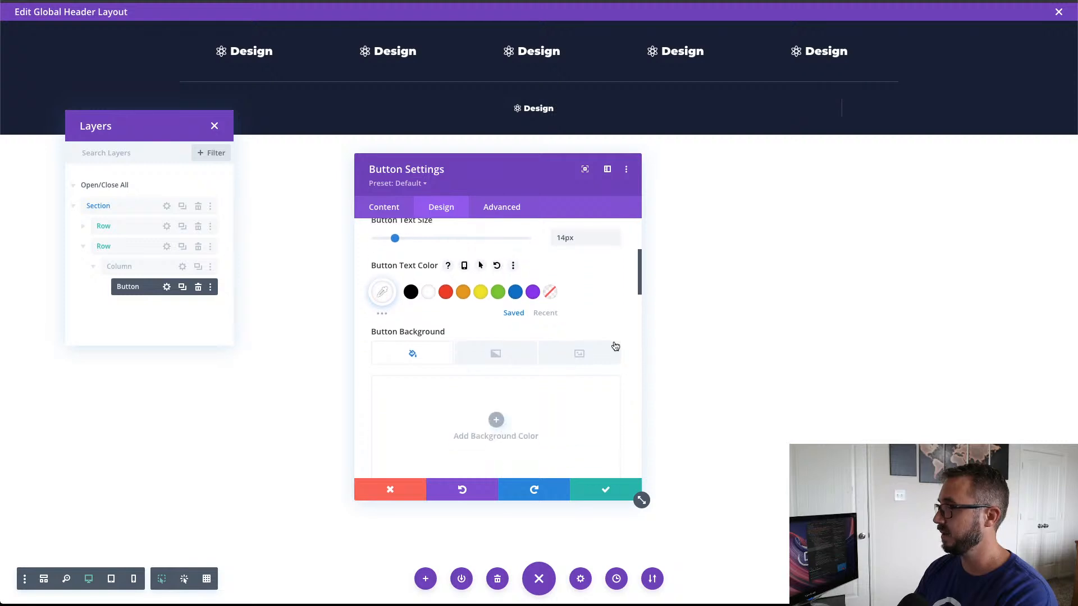
scroll(615, 346, "down", 1)
scroll(614, 344, "down", 5)
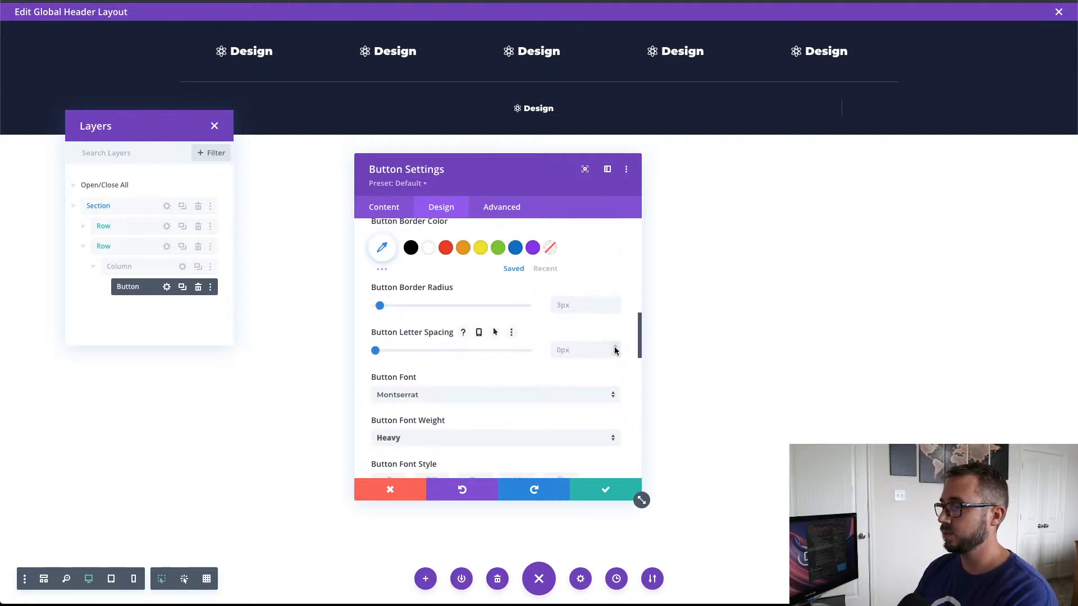
left_click(615, 347)
left_click(614, 348)
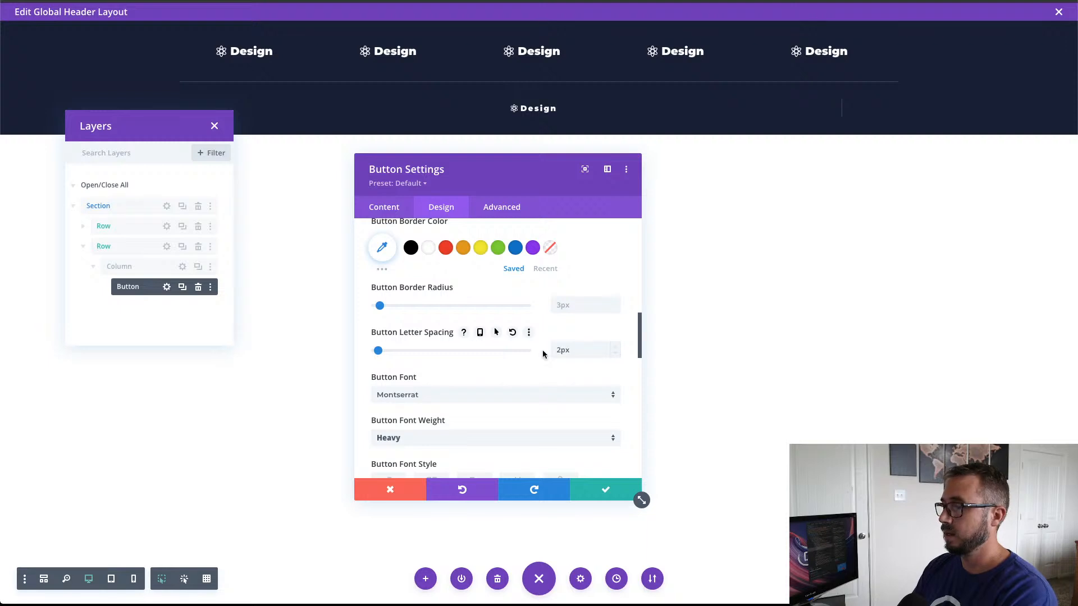
Step: Change the second row button's font weight to Semi Bold and its font style to uppercase
scroll(541, 349, "up", 2)
scroll(542, 349, "down", 3)
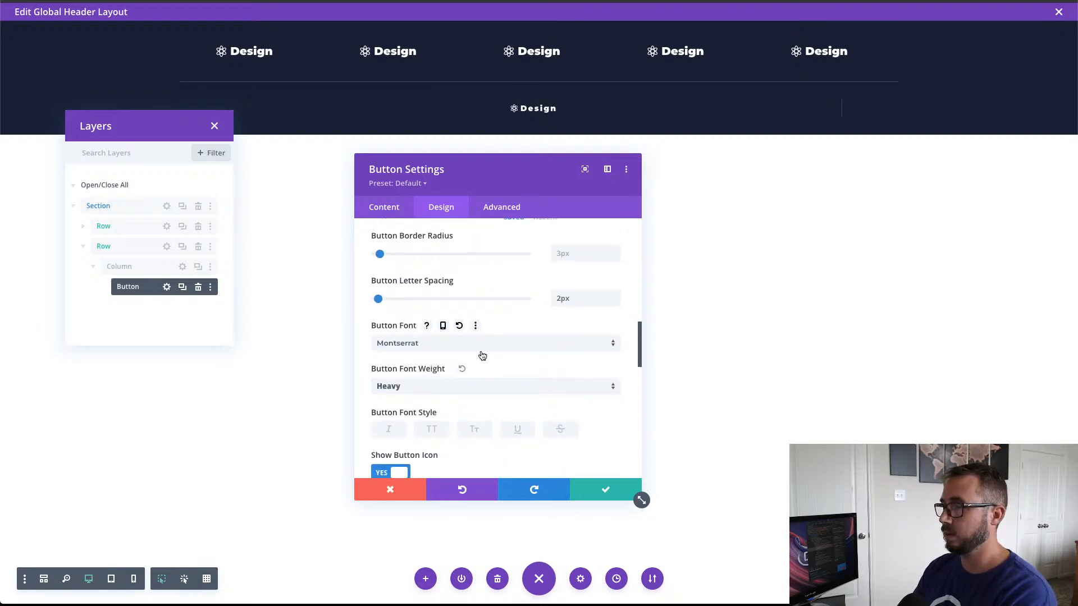
left_click(450, 384)
left_click(456, 478)
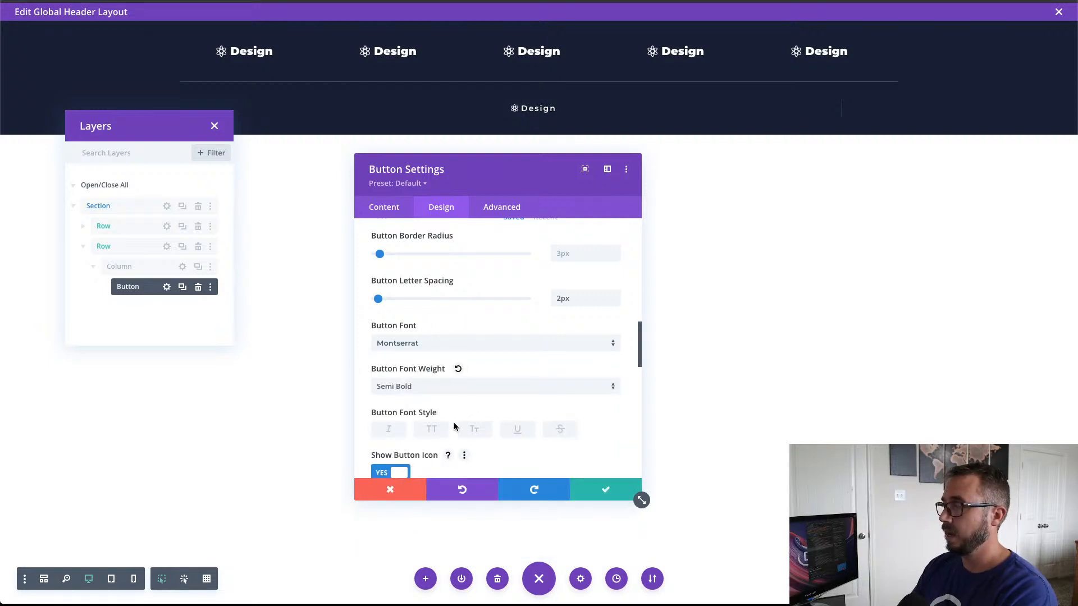
scroll(445, 385, "down", 2)
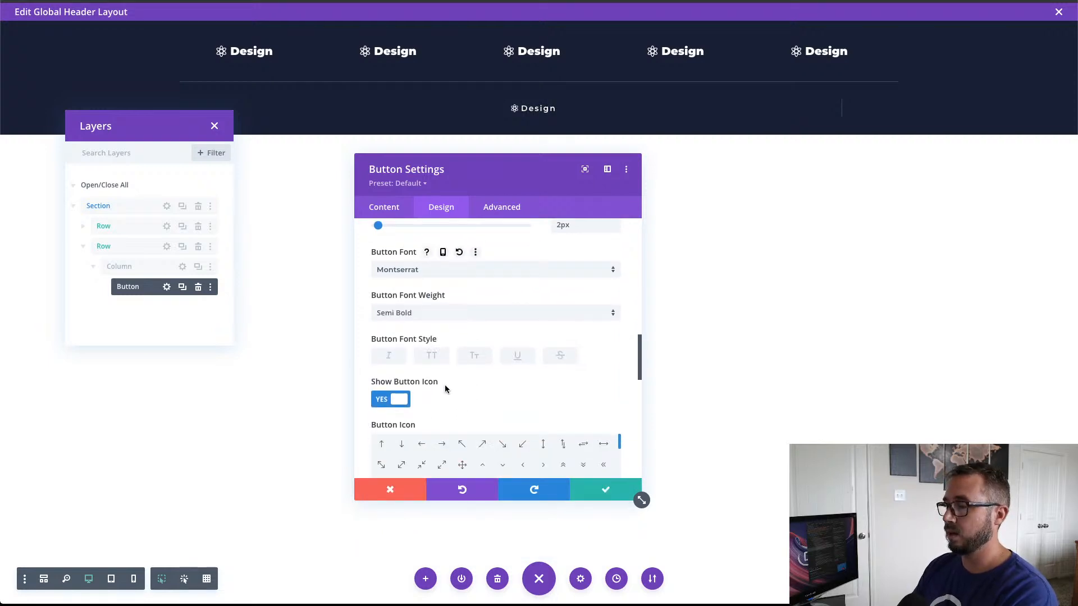
left_click(434, 357)
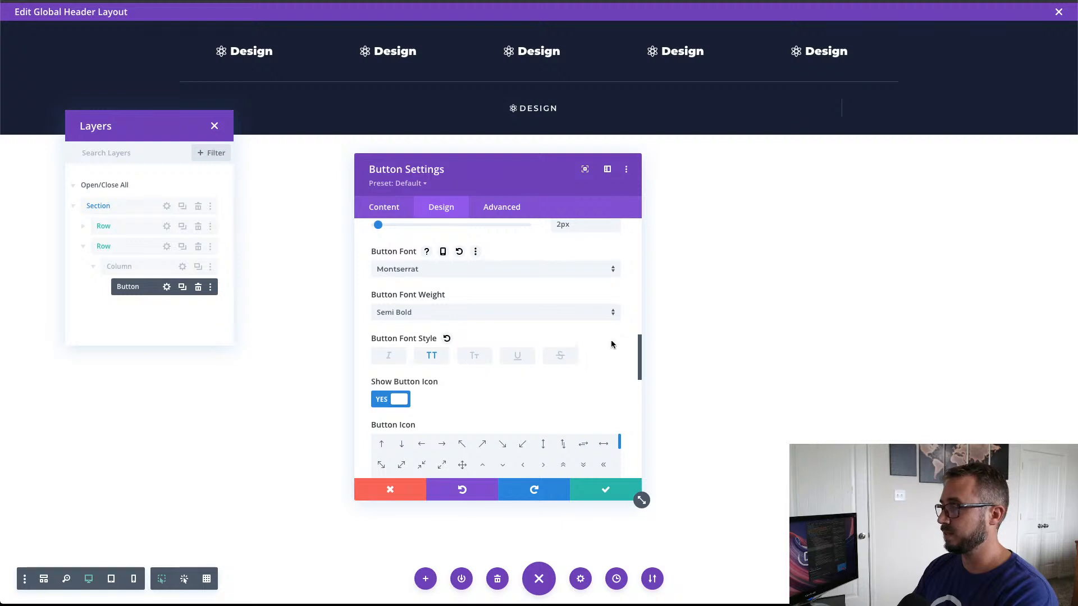
Step: Turn off the icon on the second row's button and save the button settings
scroll(598, 374, "down", 2)
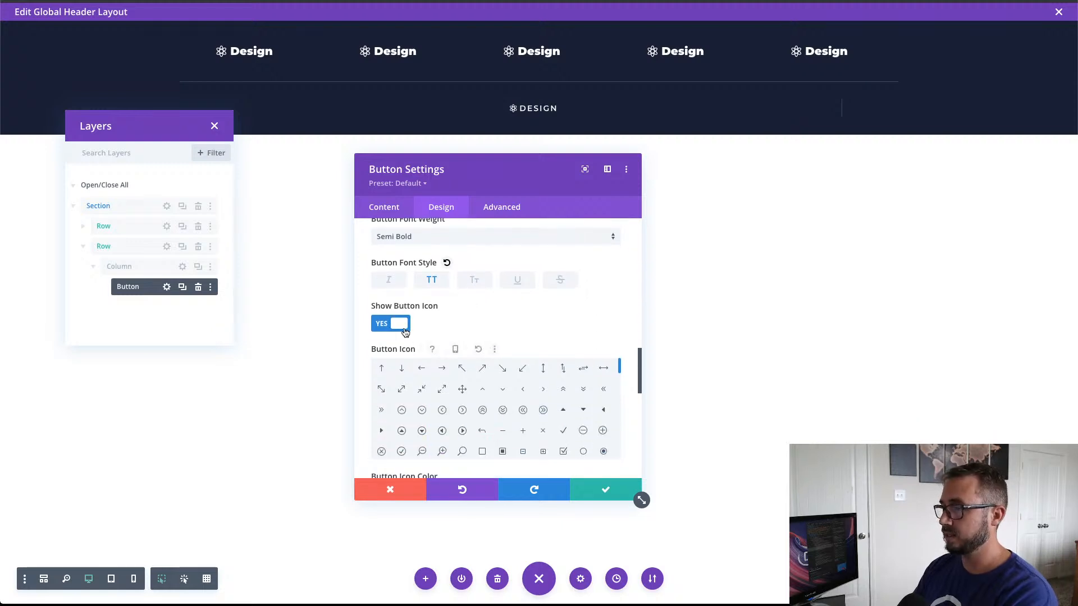
left_click(400, 325)
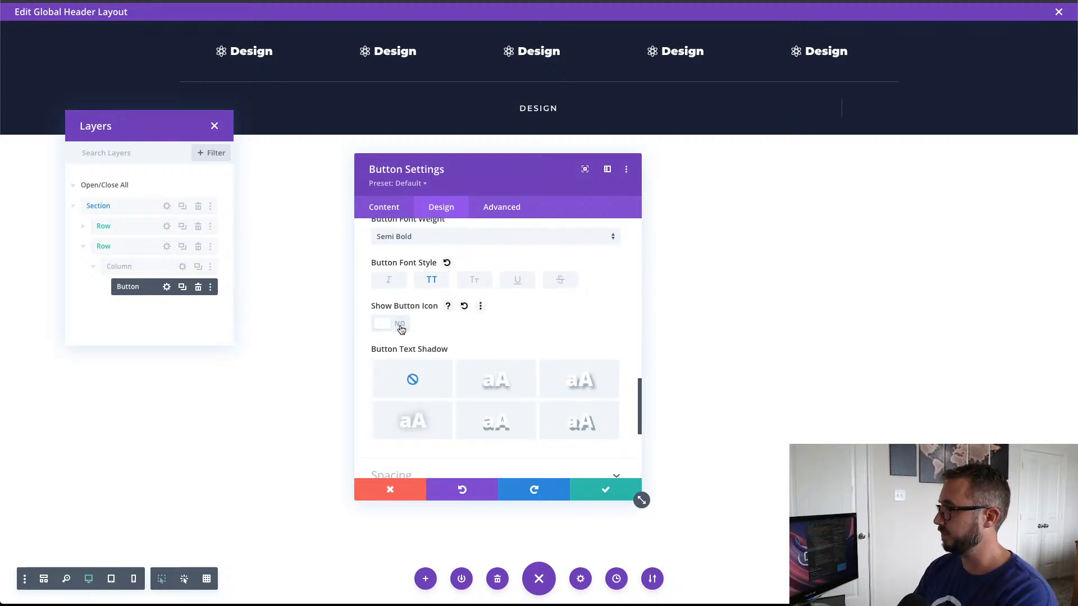
left_click(605, 492)
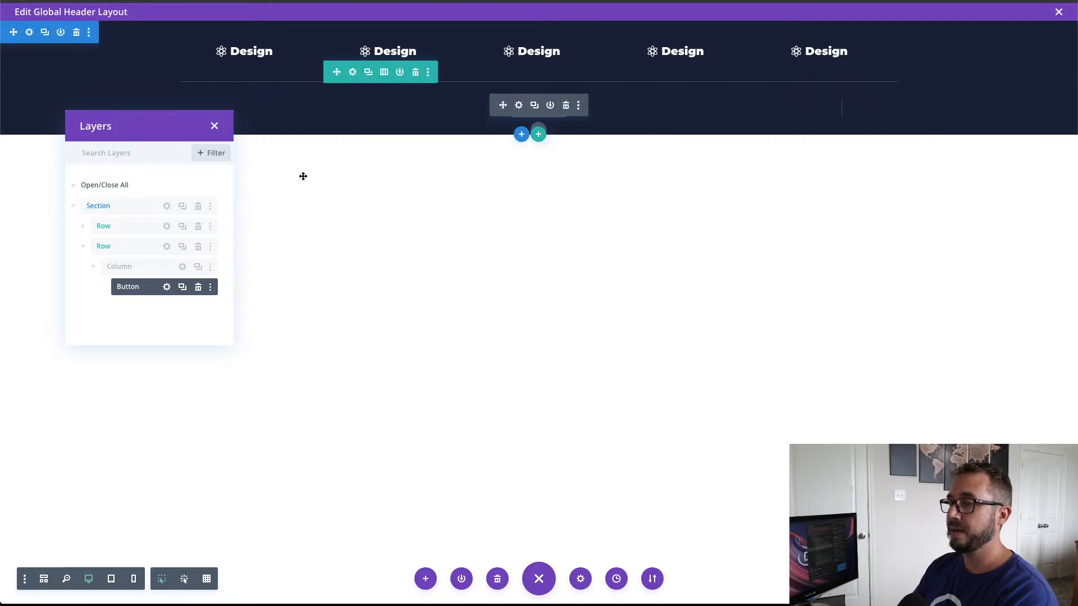
Step: Duplicate the second row's styled column three times to make four columns
left_click(197, 269)
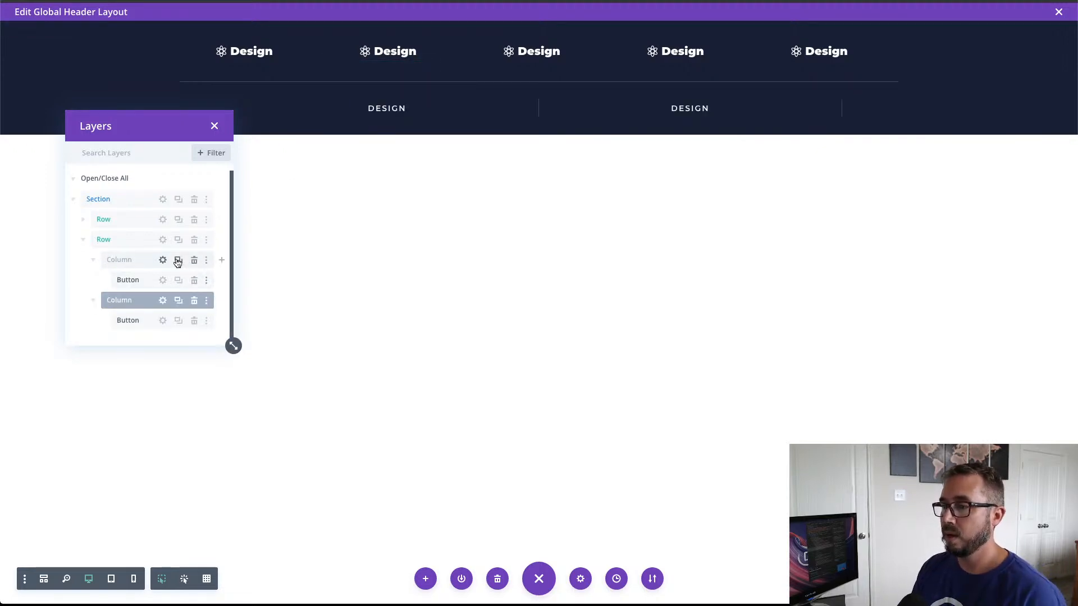
left_click(179, 263)
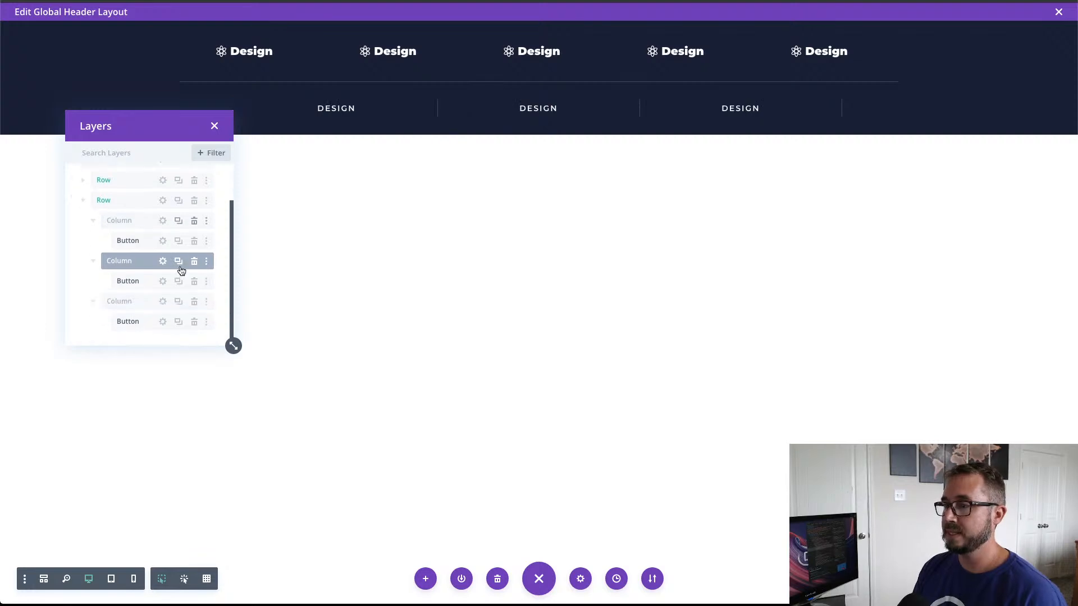
left_click(180, 222)
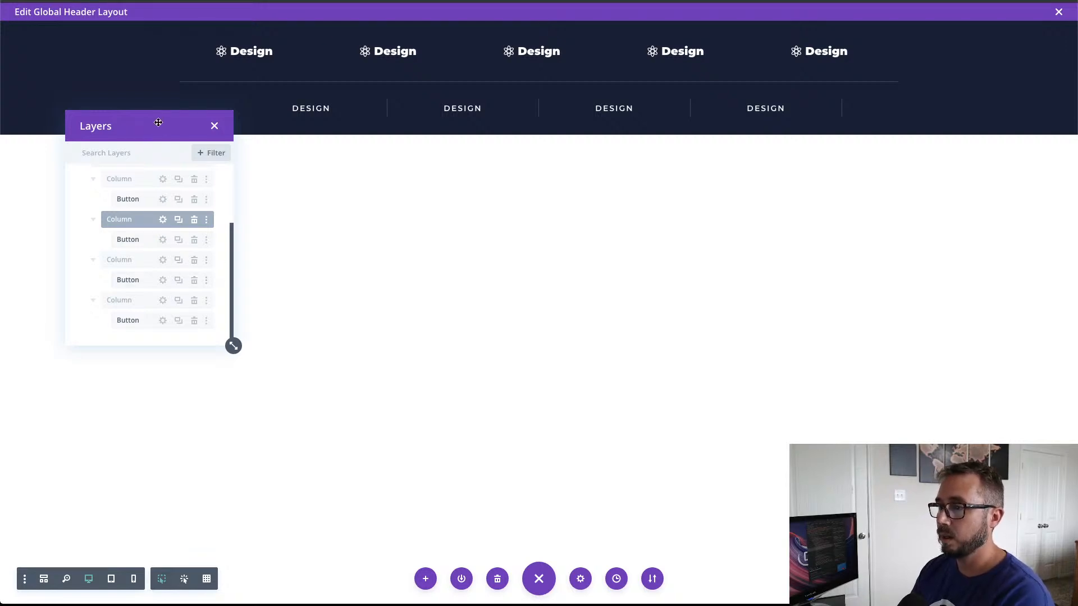
mouse_move(157, 123)
left_mouse_down()
mouse_move(145, 136)
mouse_move(138, 116)
left_mouse_up()
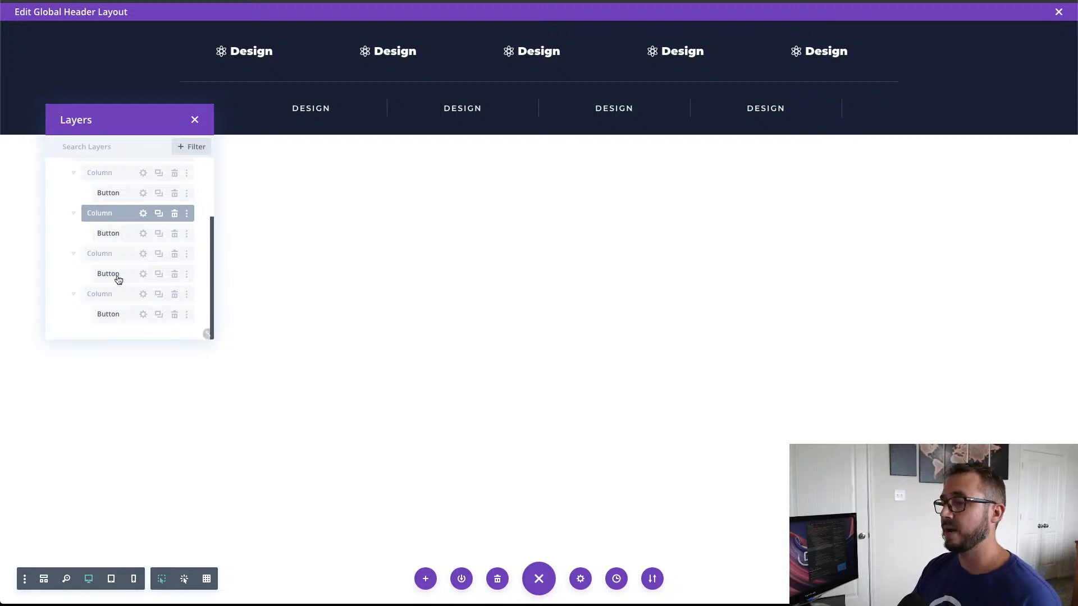
Step: Remove the right border from the second row's last column and save the column and row settings
left_click(143, 294)
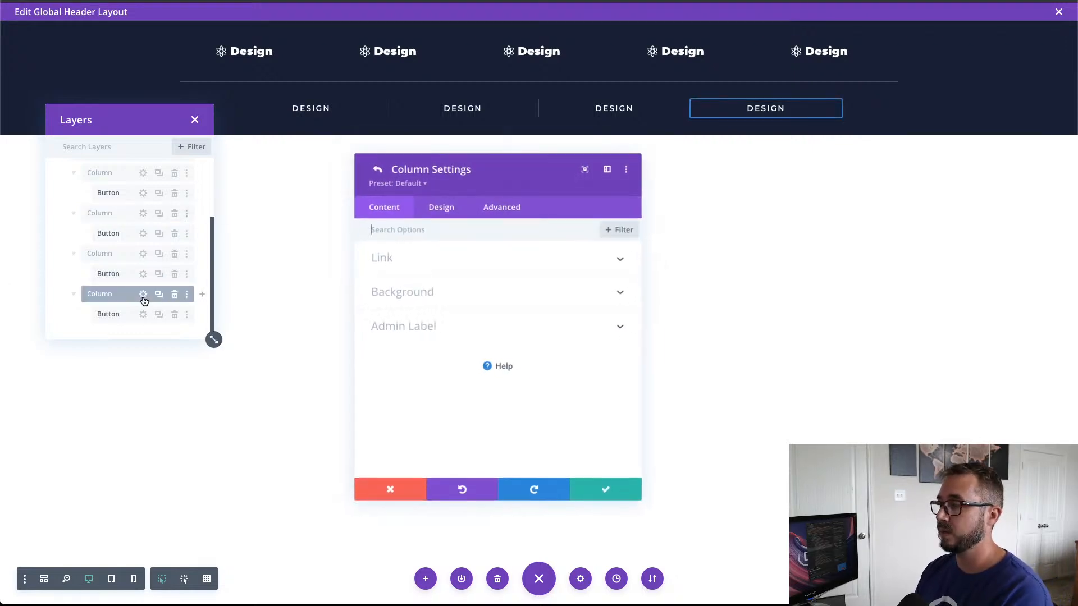
left_click(441, 207)
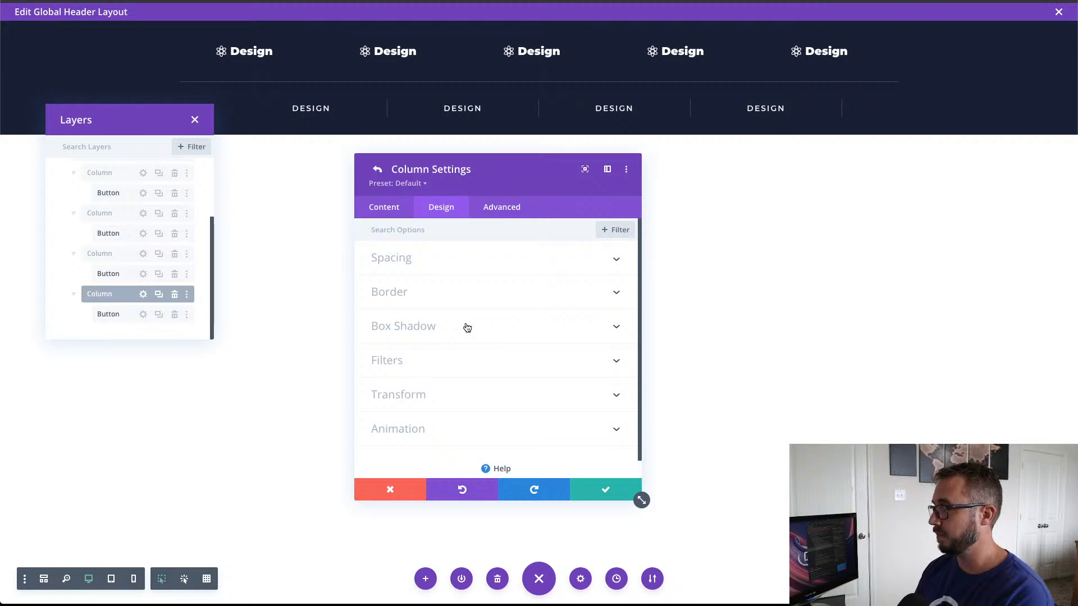
scroll(467, 328, "down", 1)
scroll(467, 328, "up", 1)
scroll(480, 287, "down", 1)
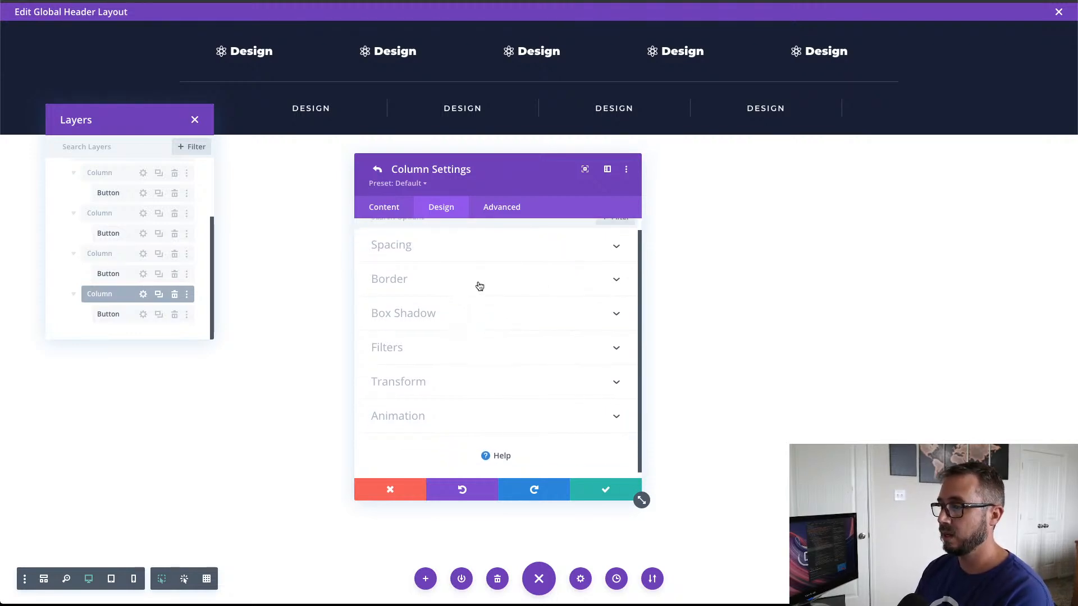
left_click(479, 287)
scroll(560, 337, "down", 4)
scroll(561, 341, "up", 1)
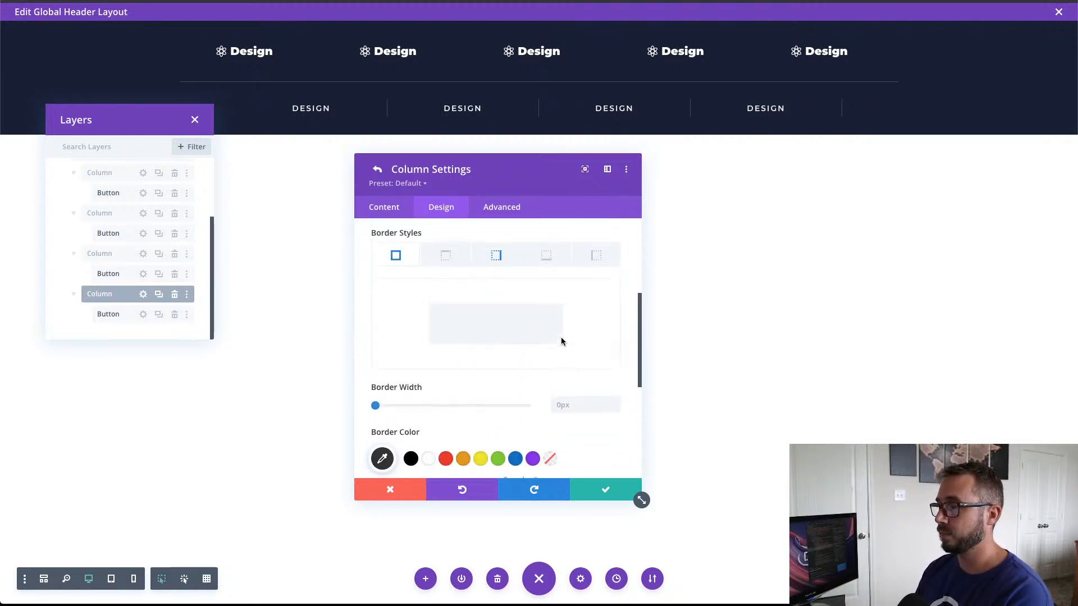
left_click(512, 262)
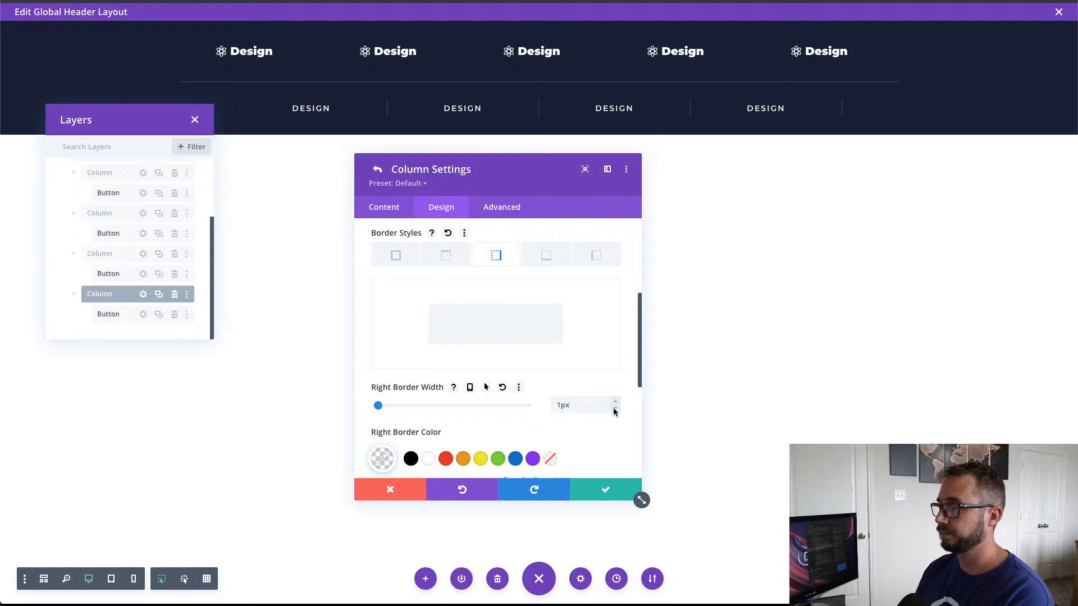
left_click(616, 493)
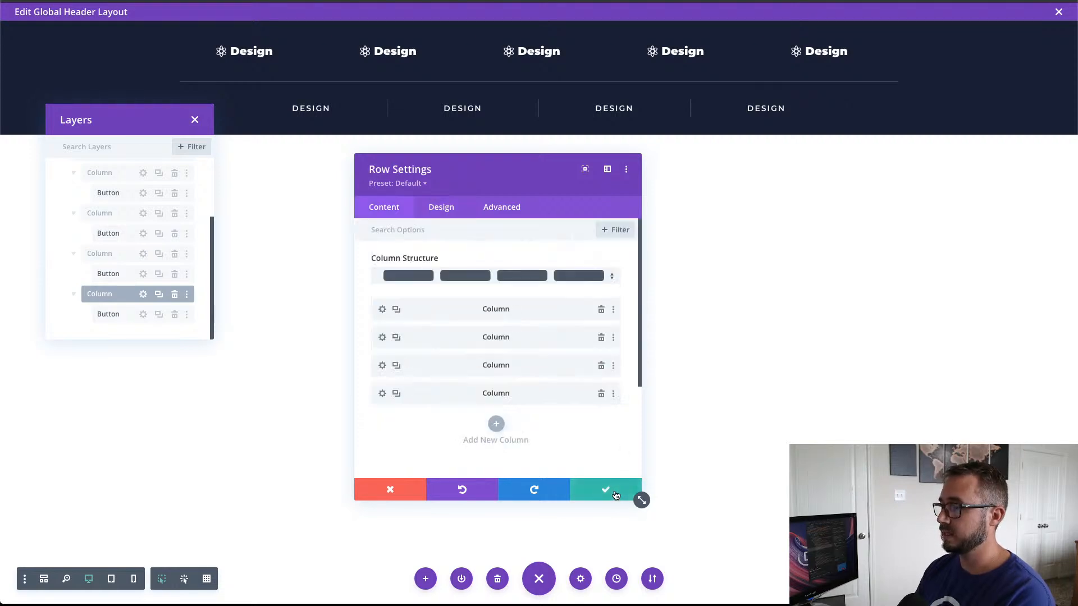
left_click(607, 497)
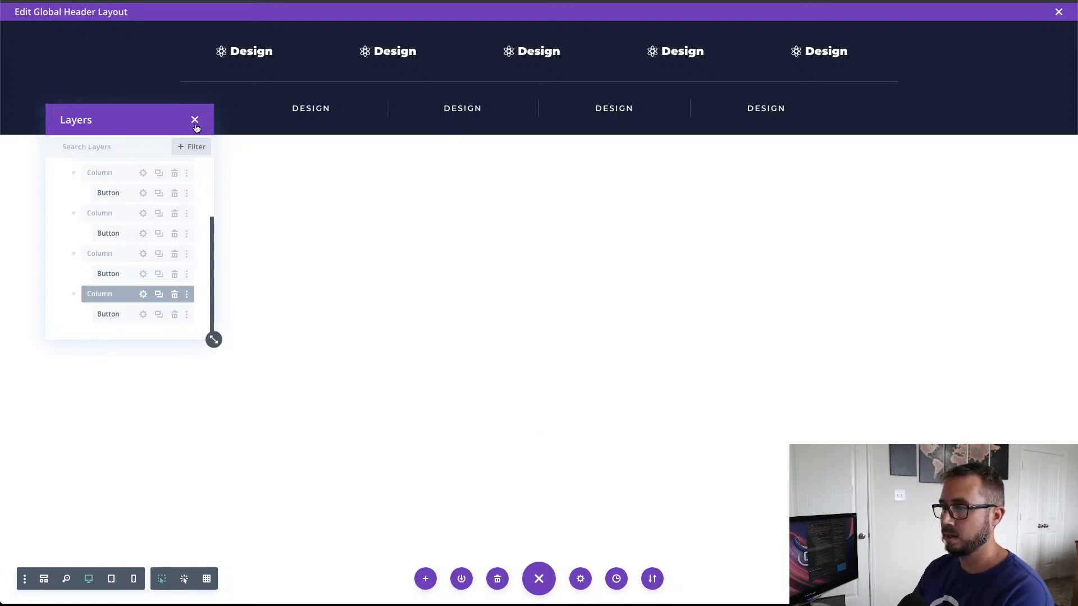
Step: Move the Layers window down so it sits clear of the header rows
left_click_drag(140, 108, 193, 207)
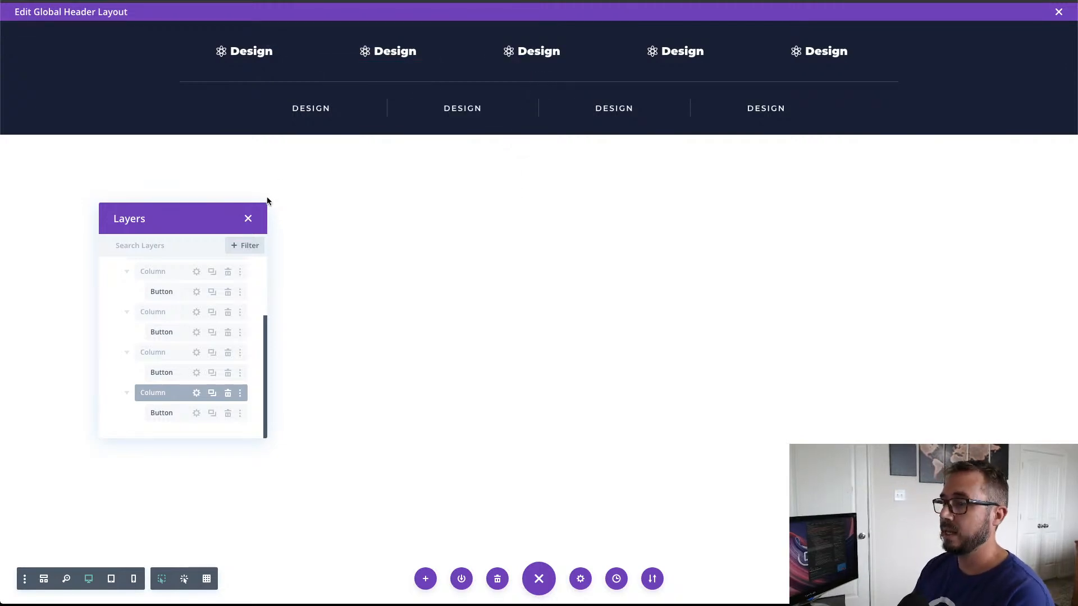
left_click_drag(267, 438, 248, 438)
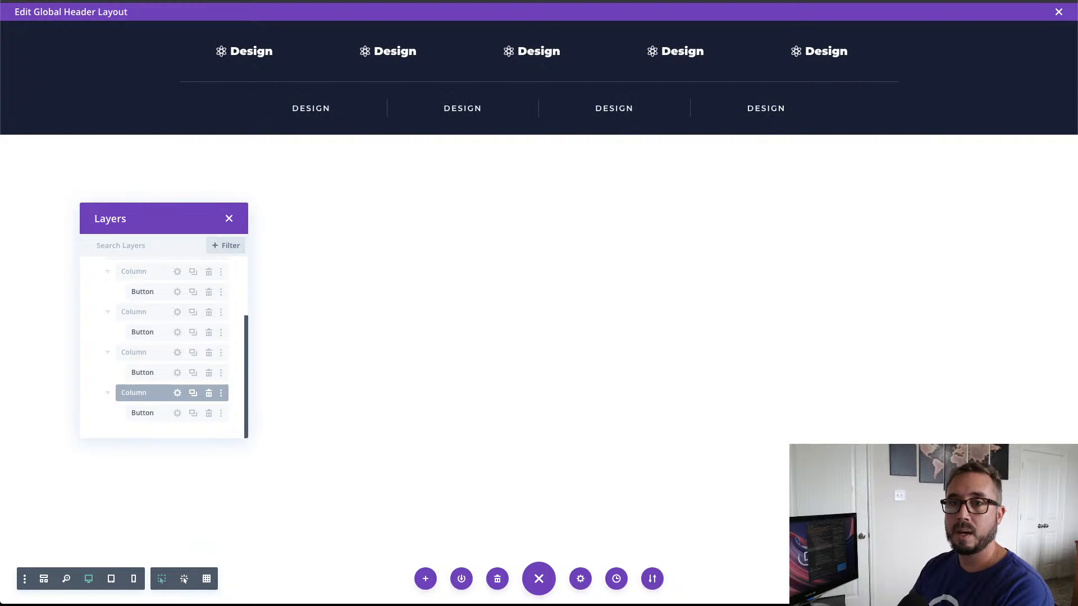
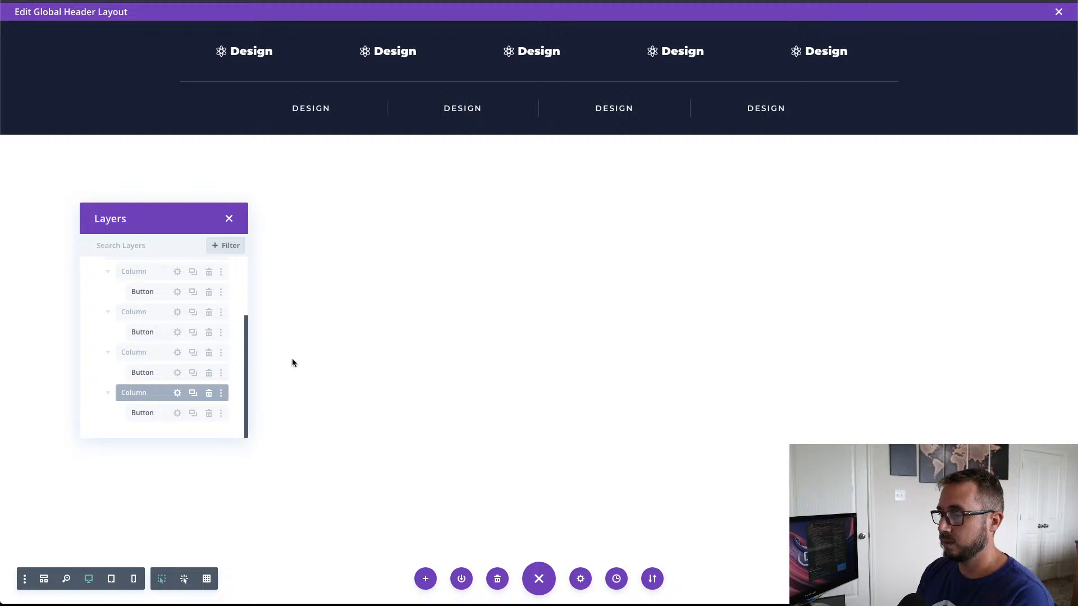
Step: Collapse the second row in the layers list and add a new regular section below the menu section
scroll(185, 385, "up", 3)
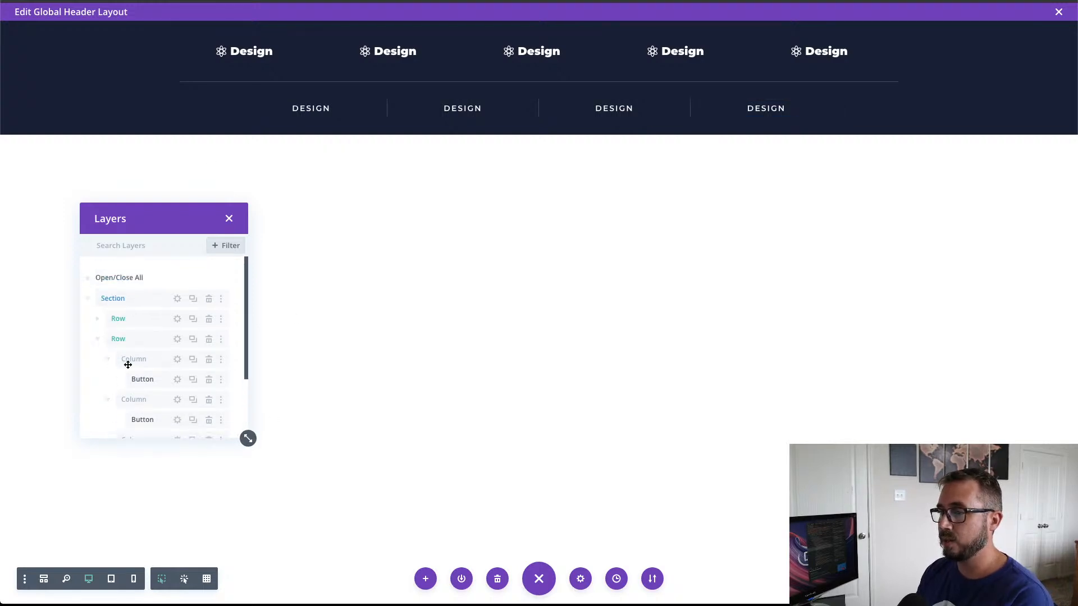
left_click(98, 340)
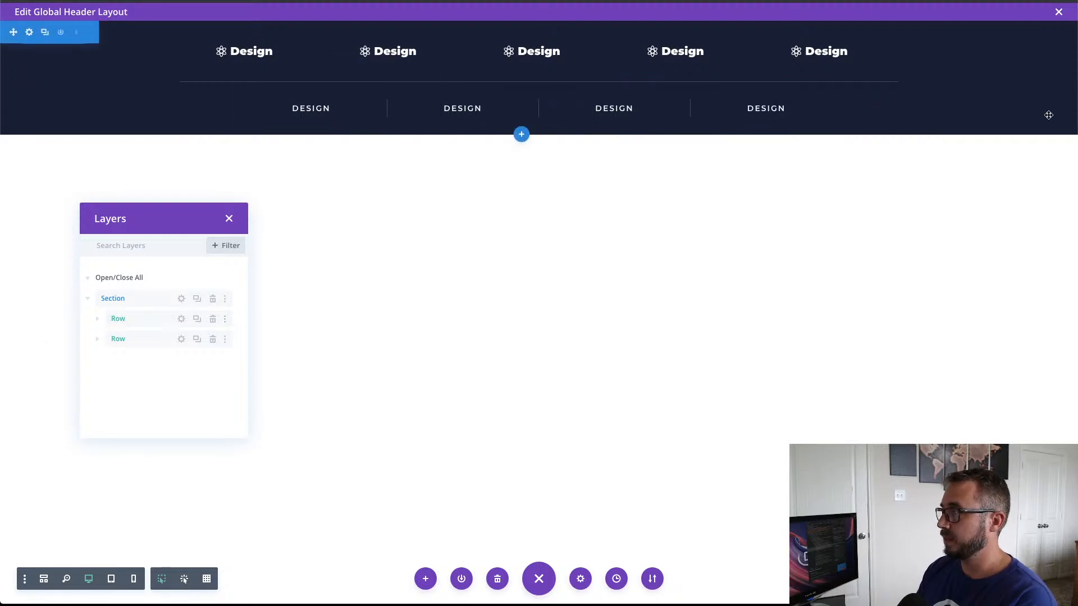
left_click(522, 137)
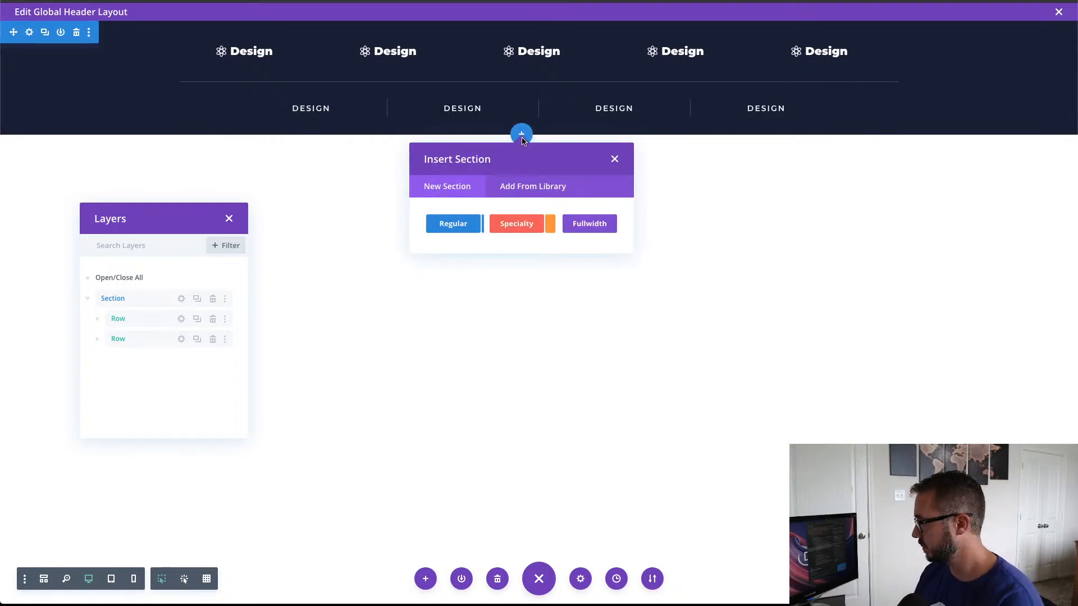
left_click(453, 224)
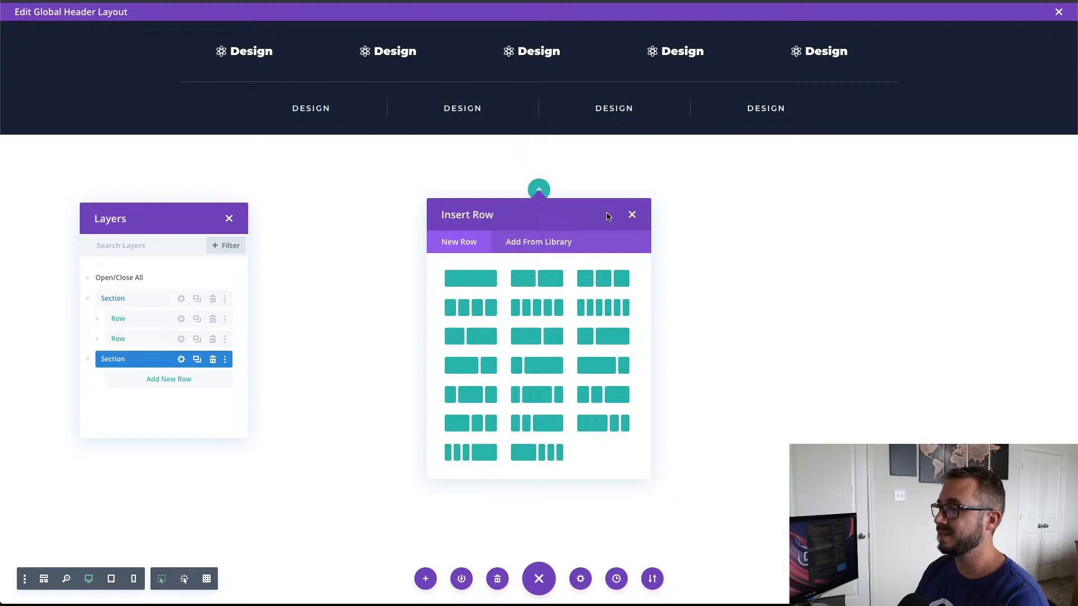
Step: Rename the first section Push Menu Section and the new section Main Header Section in the layers list
double_click(104, 298)
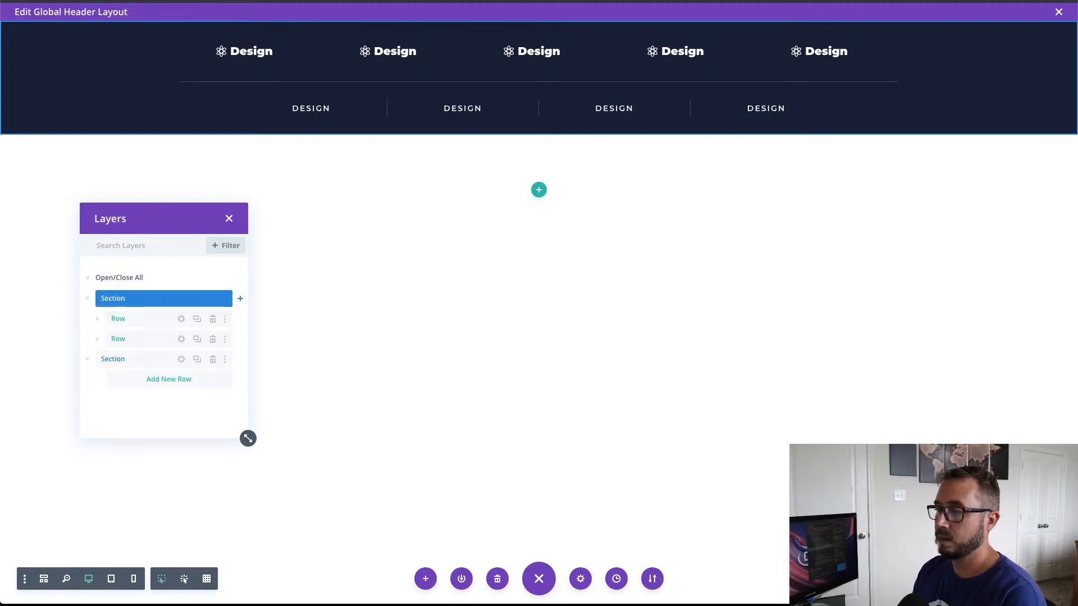
type("Push Menu")
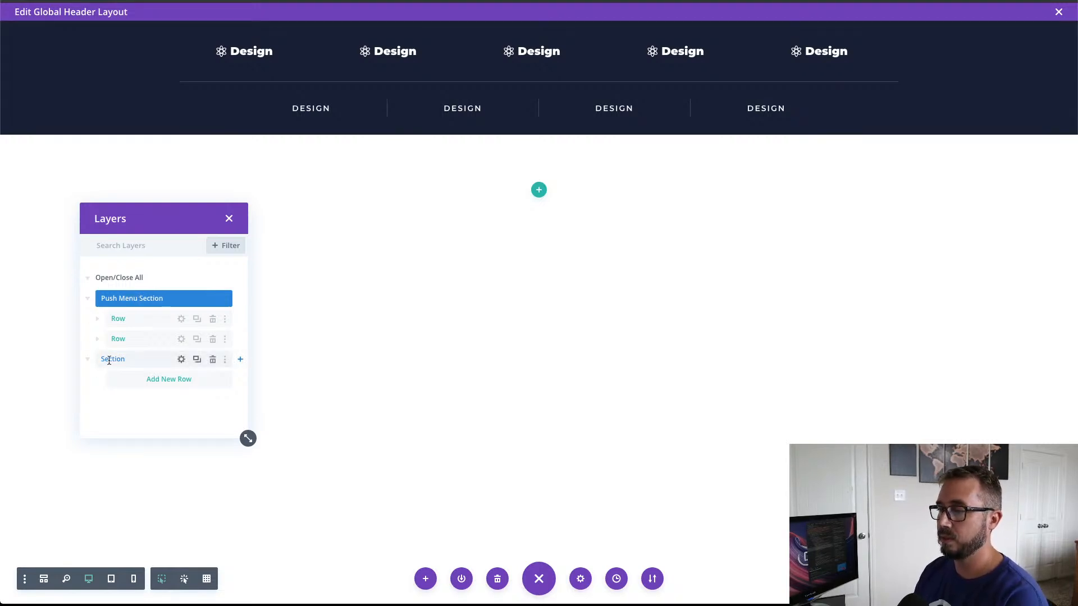
double_click(107, 359)
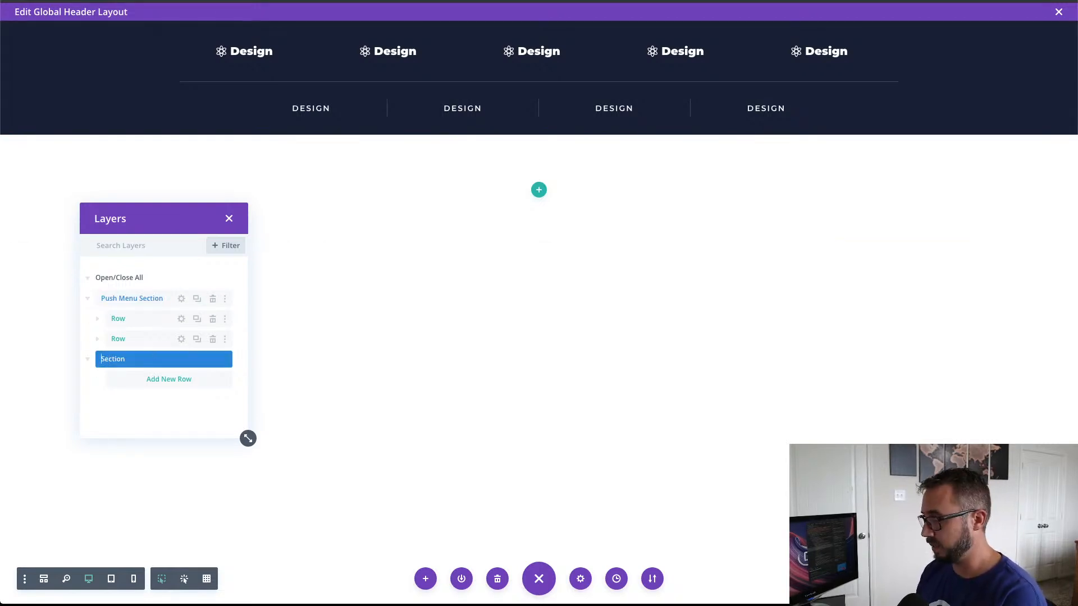
type("Main Heade")
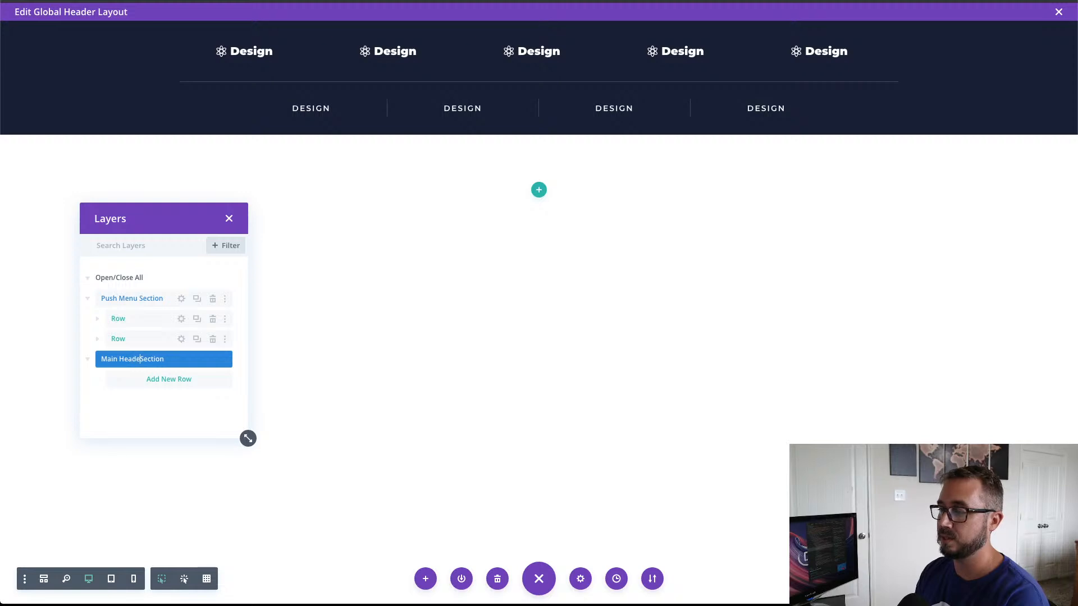
type("r")
key("Return")
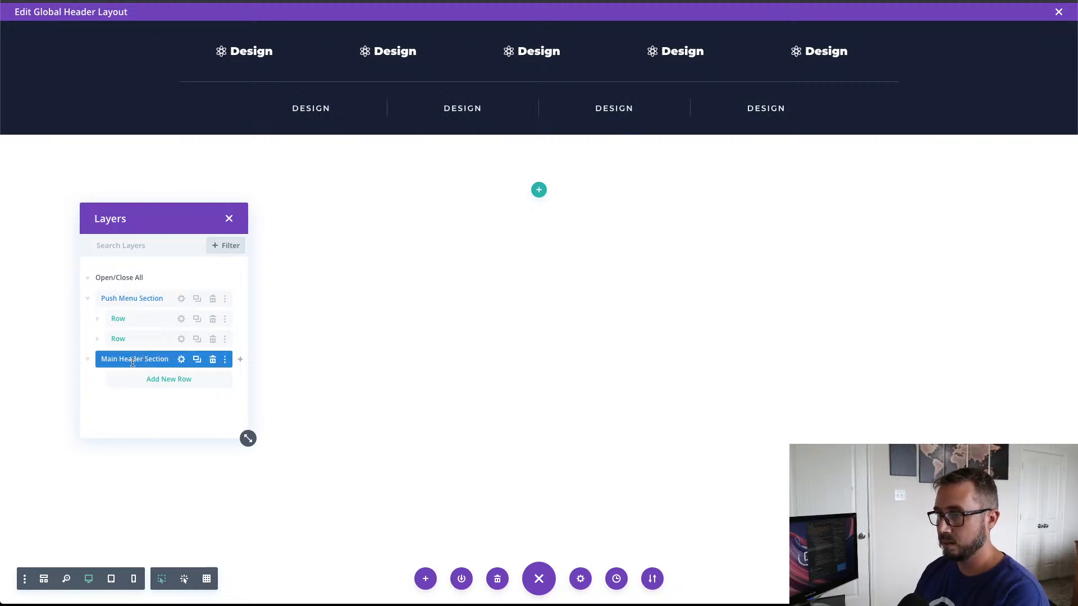
Step: Set the Main Header Section's top and bottom padding to 0px and save the section settings
left_click(182, 359)
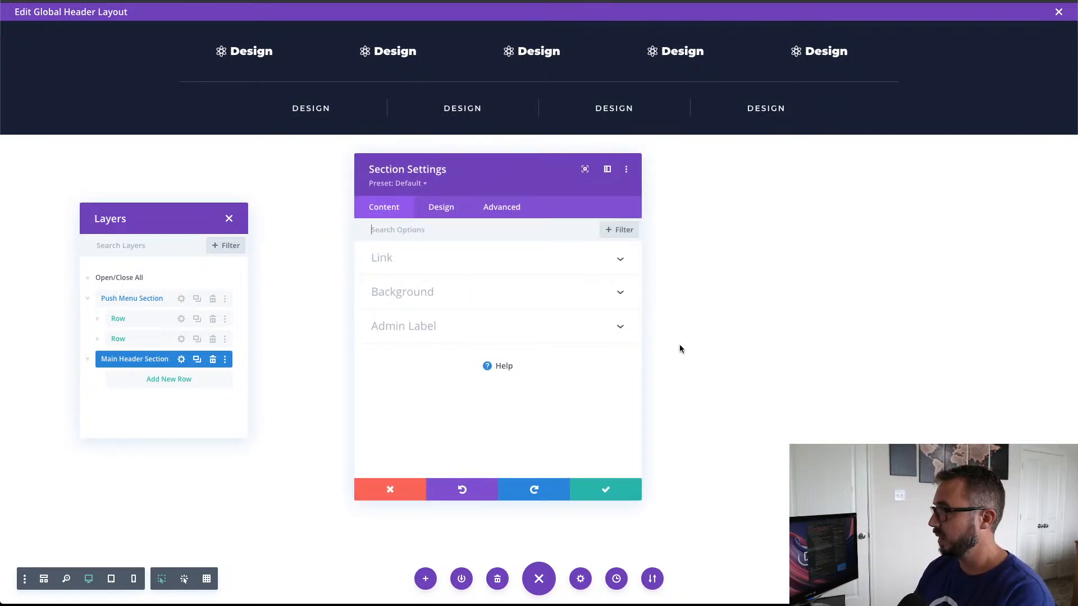
left_click(441, 211)
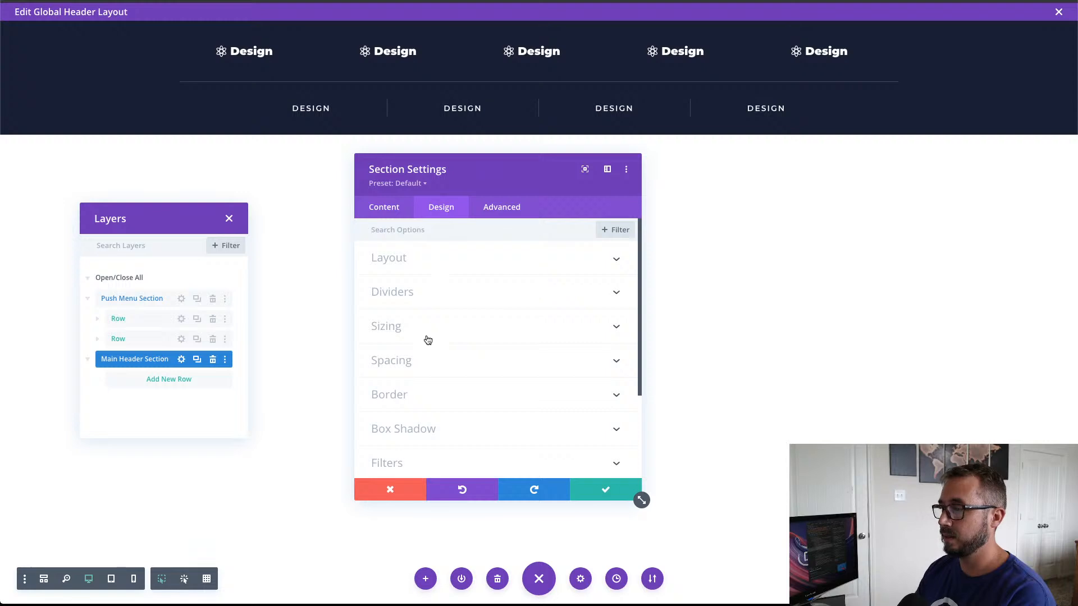
left_click(426, 361)
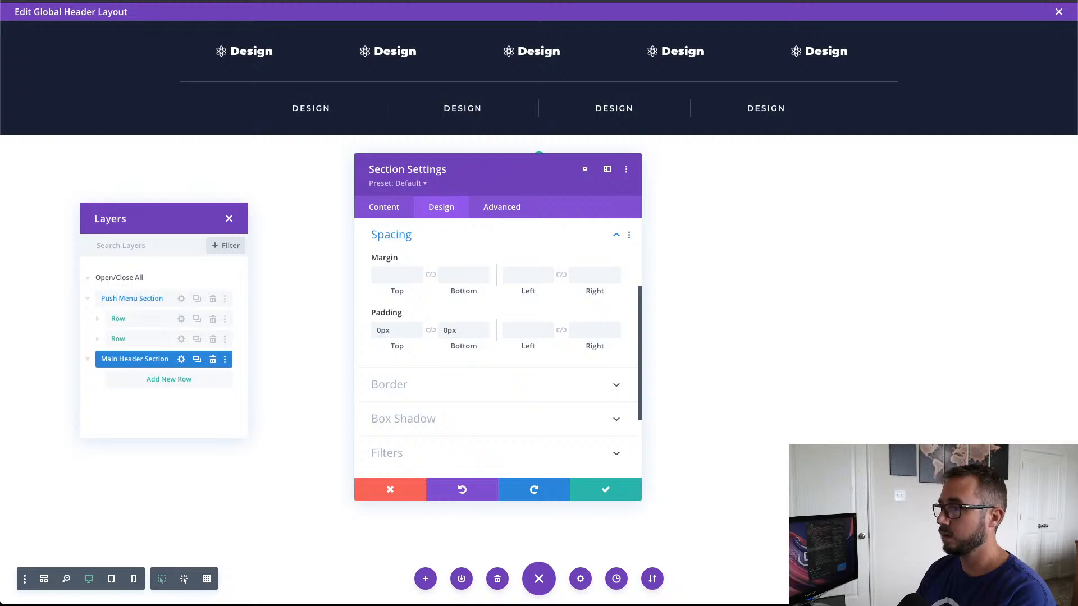
left_click(597, 491)
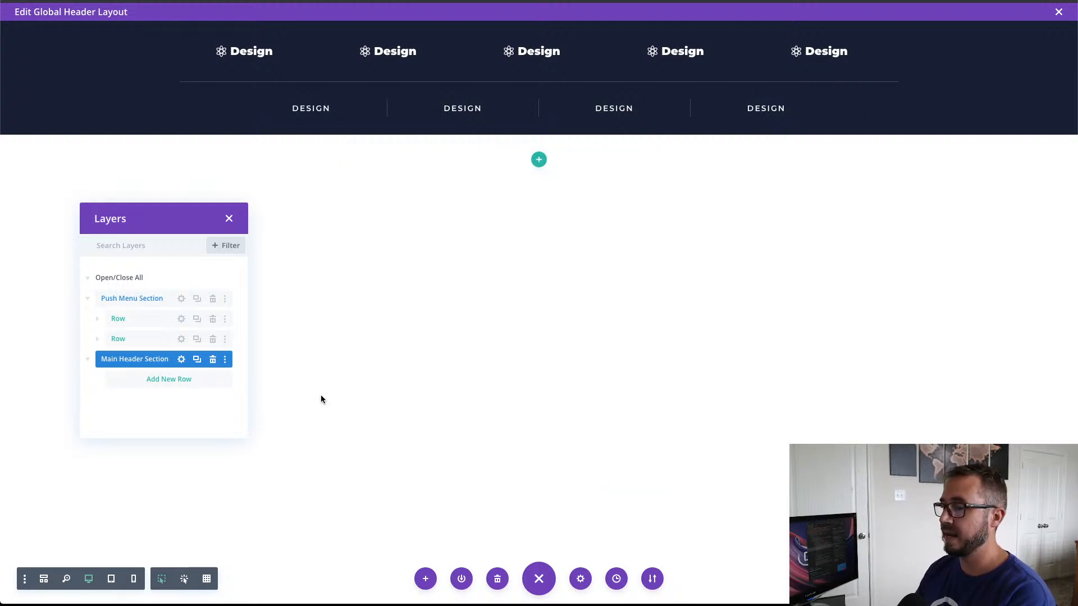
Step: Insert a row with three equal columns into the Main Header Section, without adding a module
left_click(540, 161)
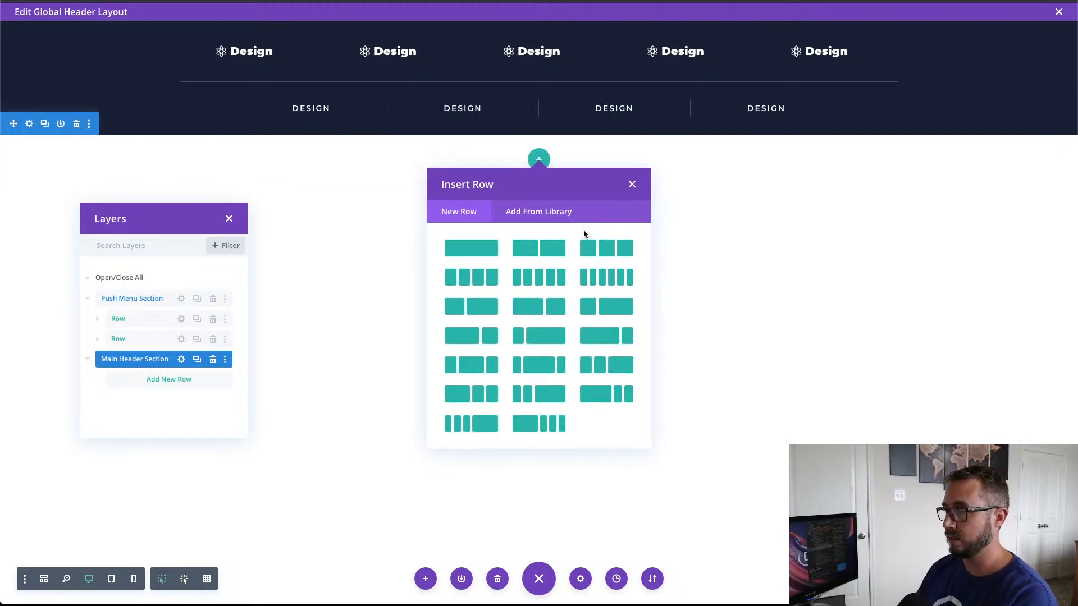
left_click(612, 252)
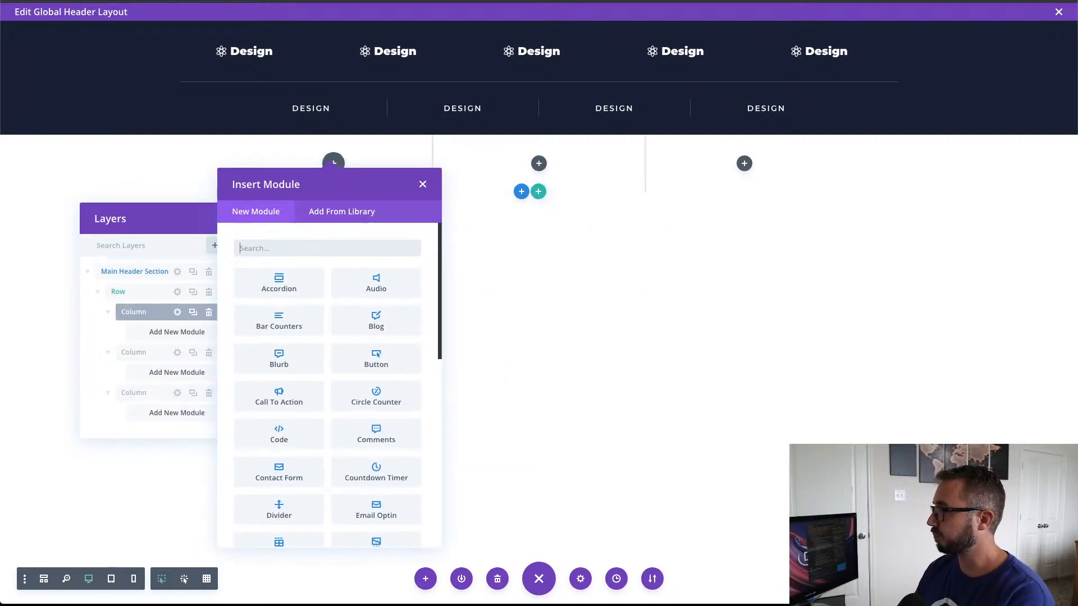
left_click(423, 185)
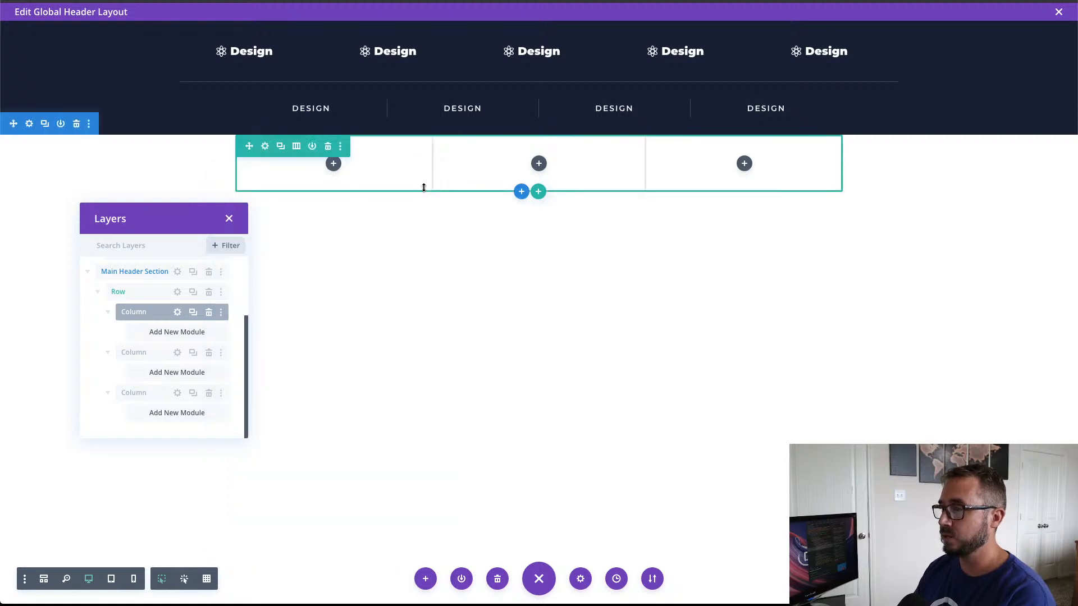
Step: Enable a custom gutter width on the Main Header Section's row and set it to 1
left_click(265, 146)
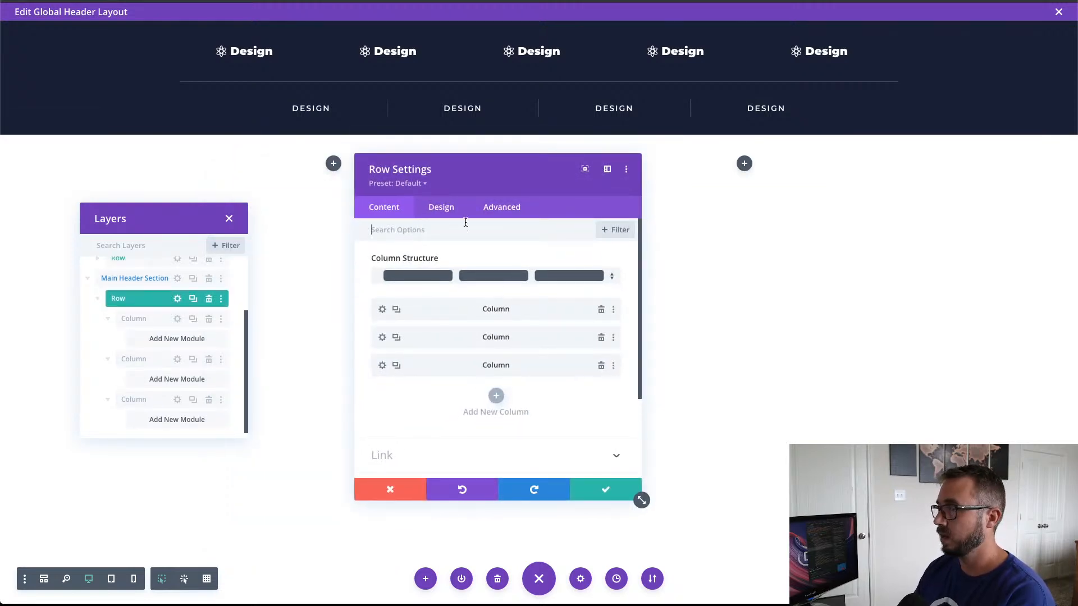
left_click(441, 207)
left_click(441, 257)
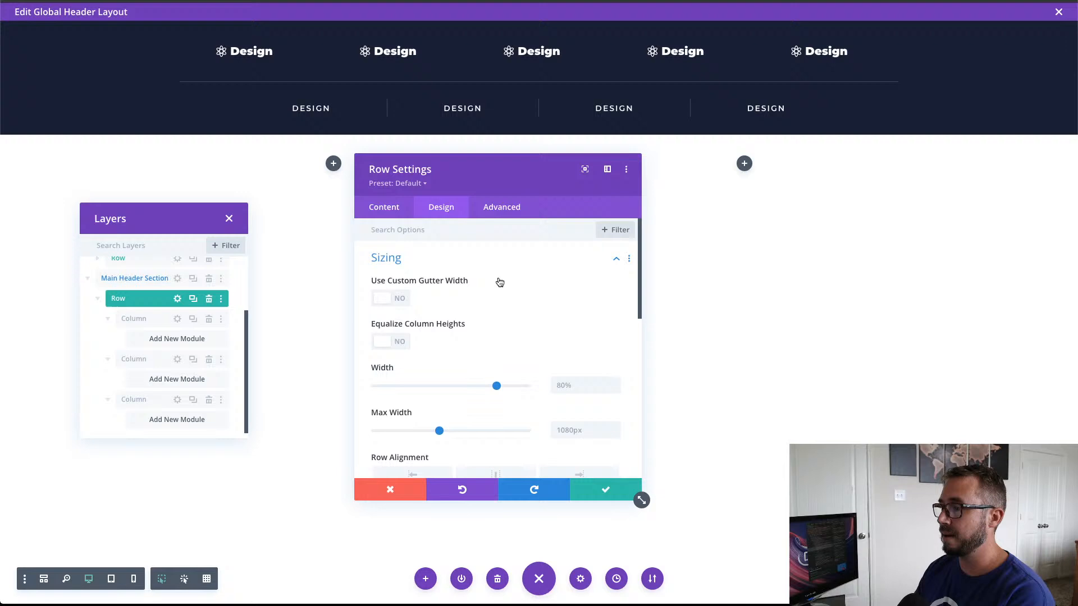
left_click(411, 299)
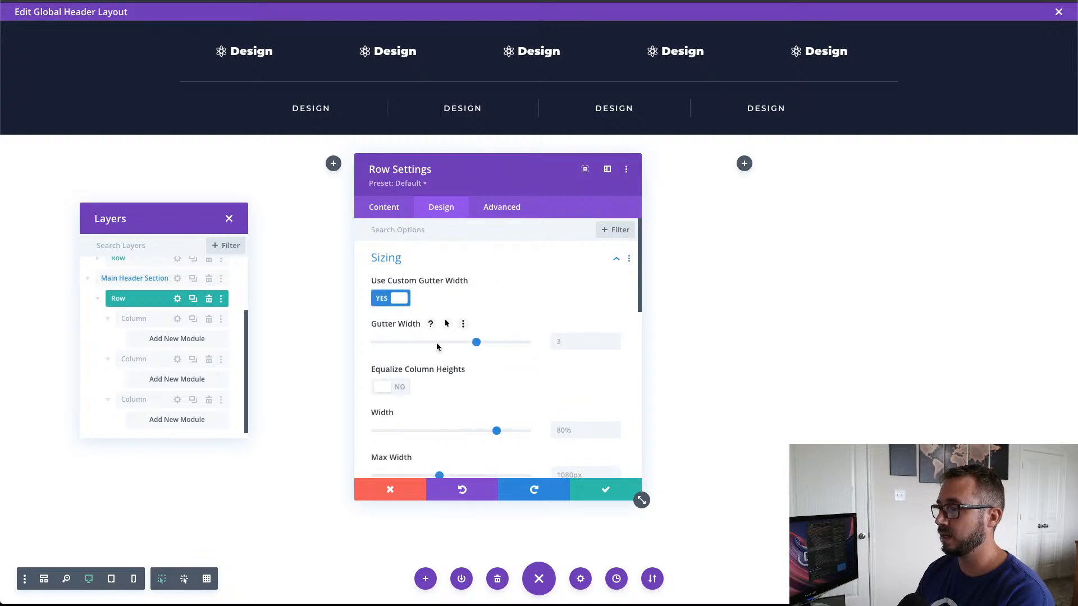
left_click(375, 342)
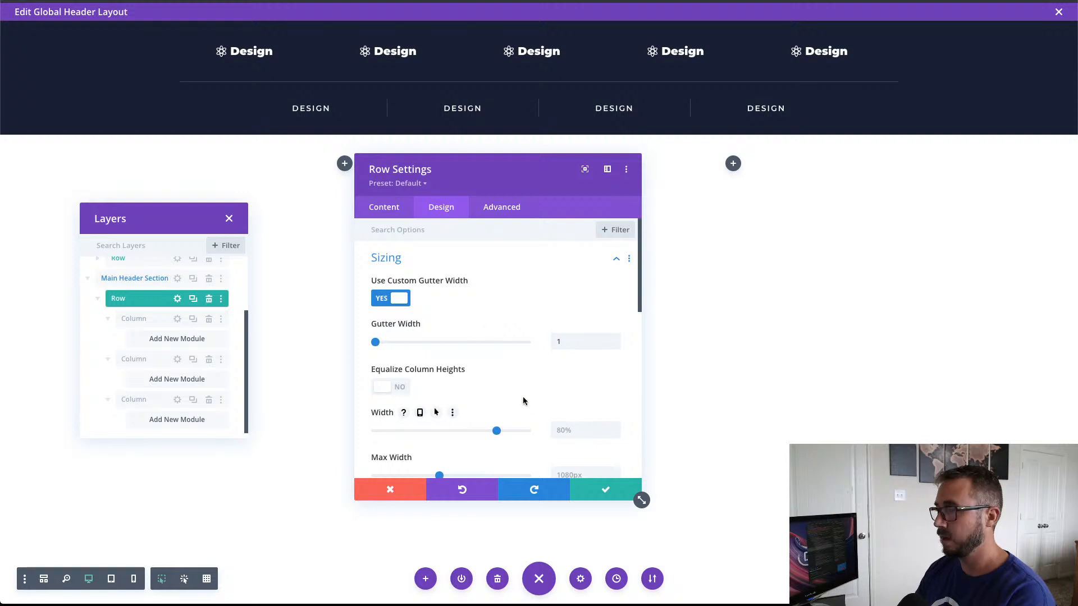
Step: Set the header row's width to 90% and its height to 70px
scroll(514, 398, "down", 2)
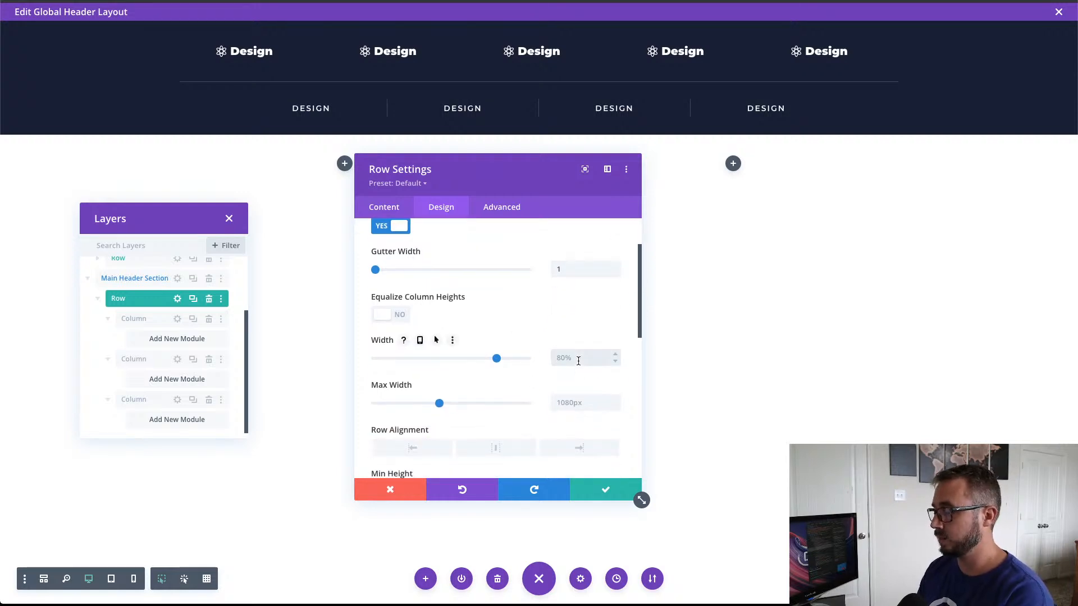
left_click(578, 361)
type("90%")
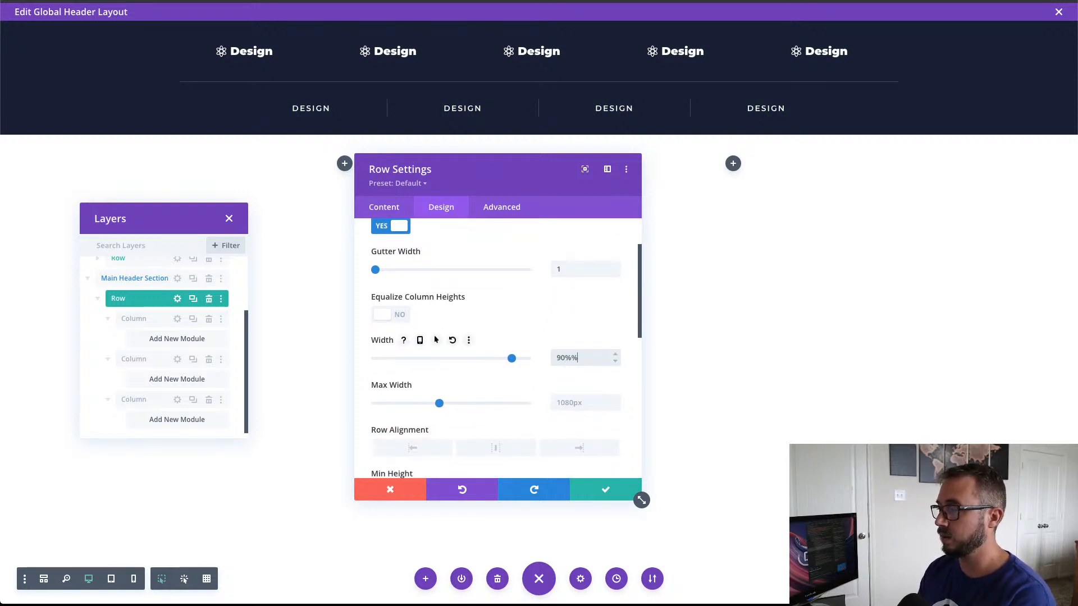
left_click(591, 404)
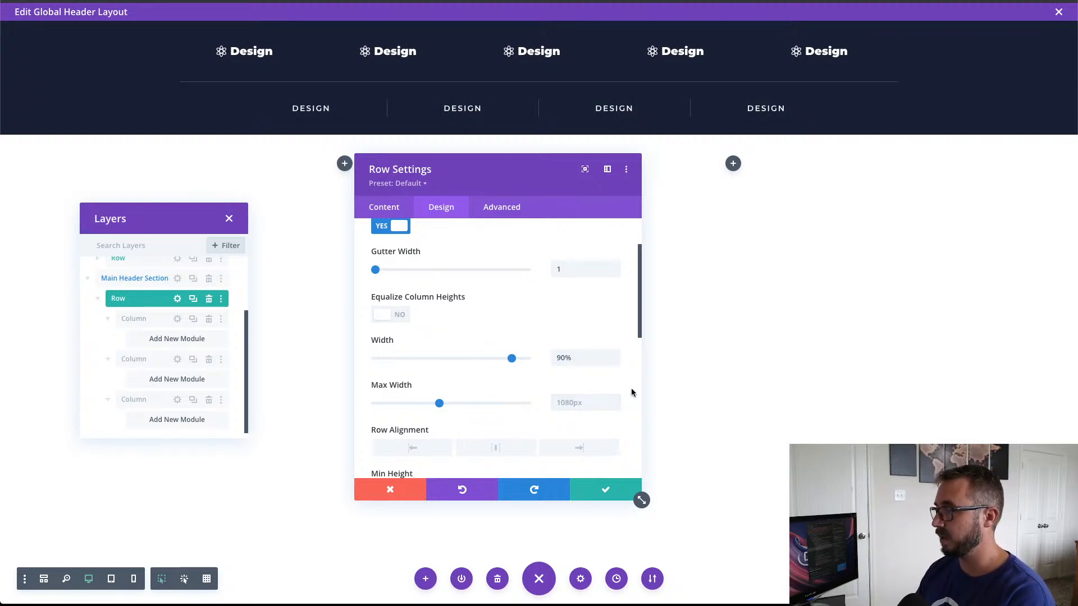
scroll(440, 391, "down", 5)
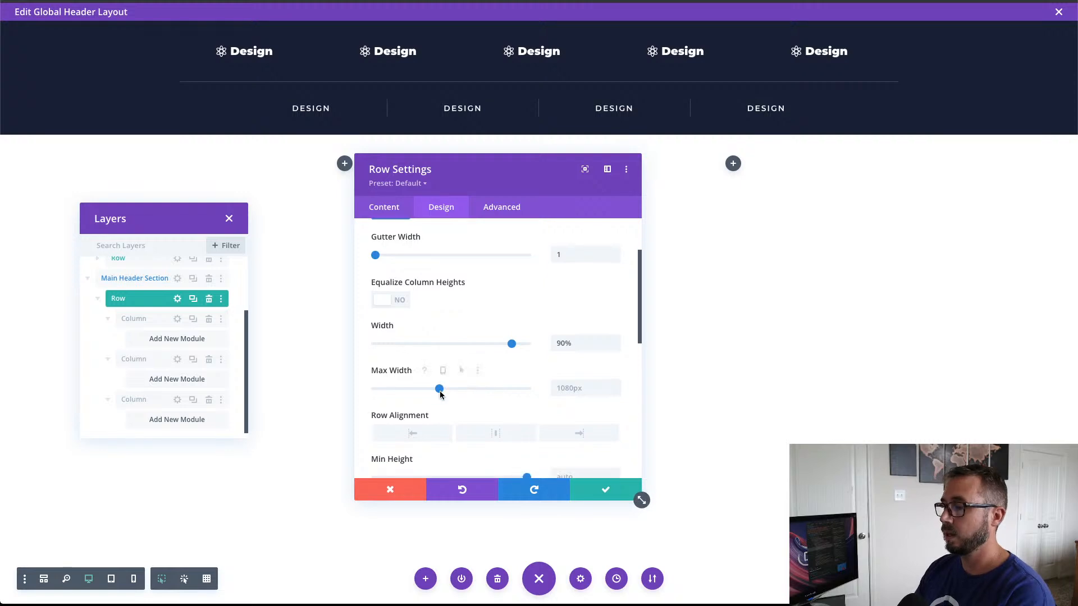
left_click(586, 394)
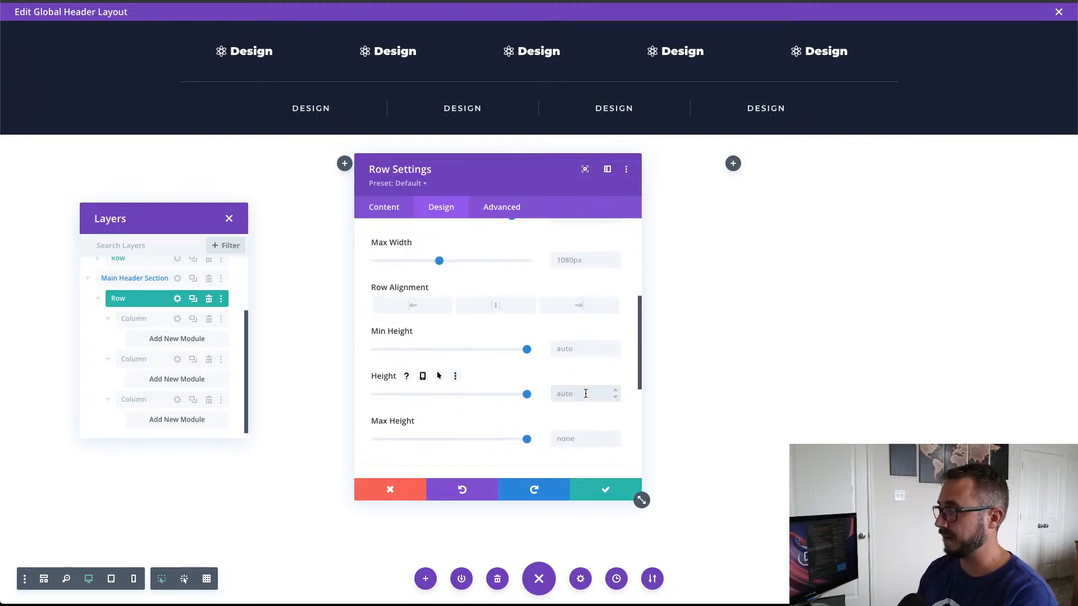
type("70px")
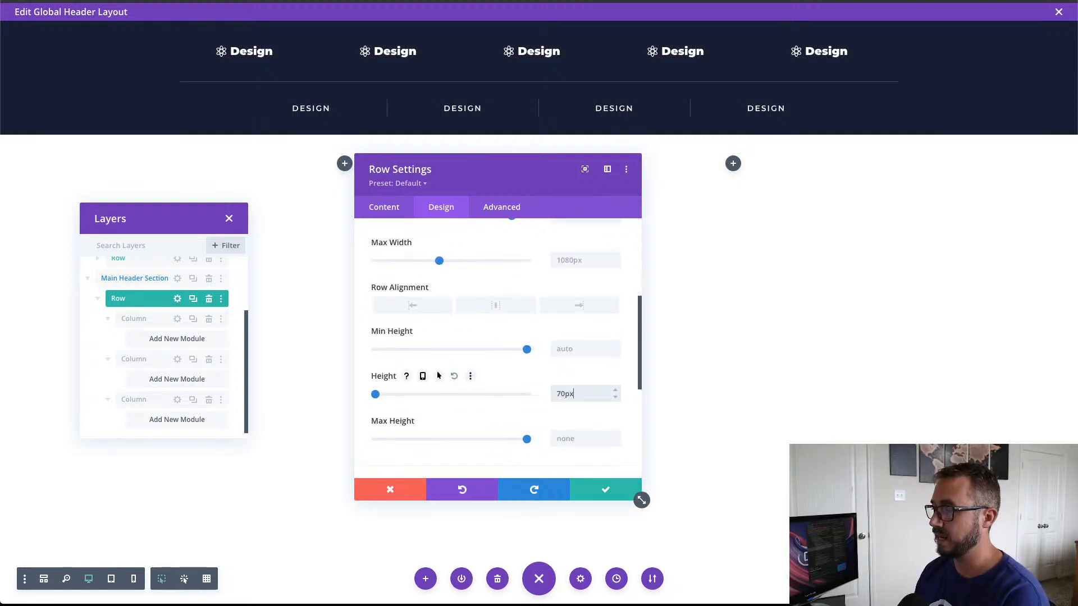
left_click(634, 415)
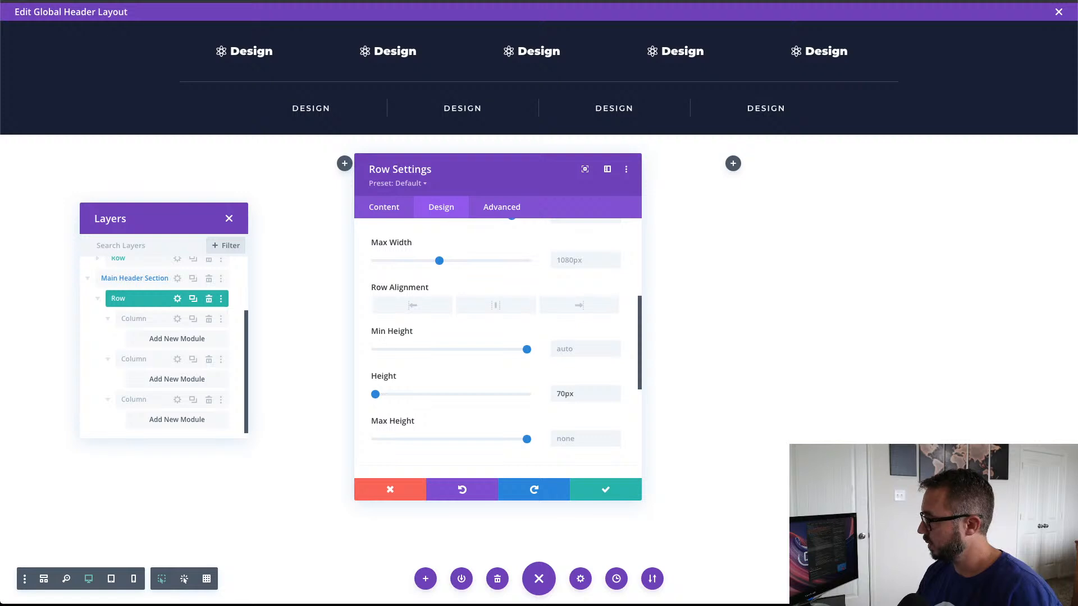
Step: Set the header row's top and bottom padding to 0px
scroll(566, 414, "down", 2)
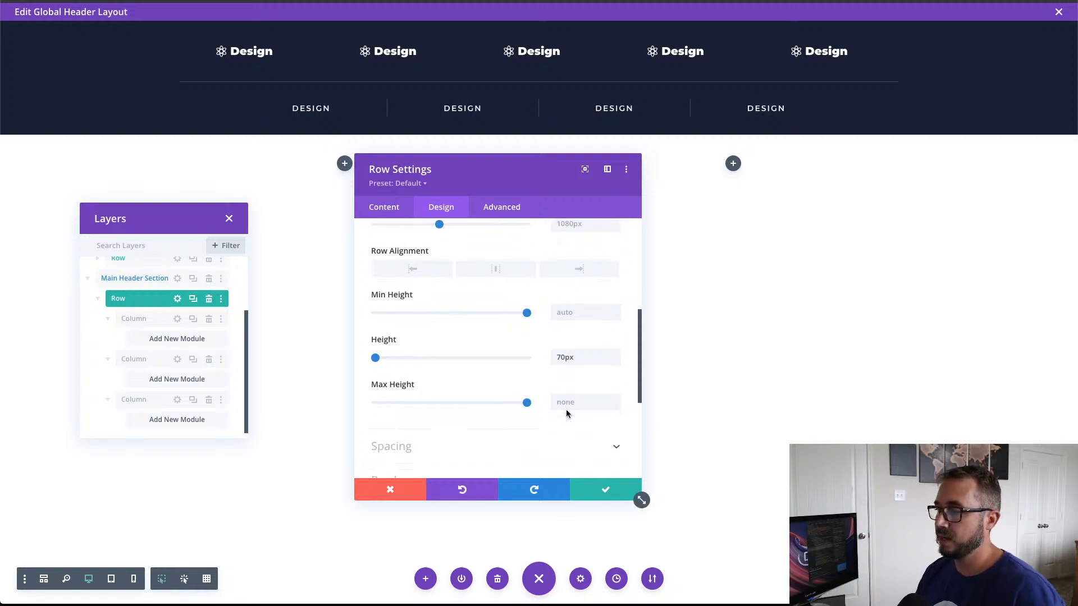
scroll(565, 414, "up", 1)
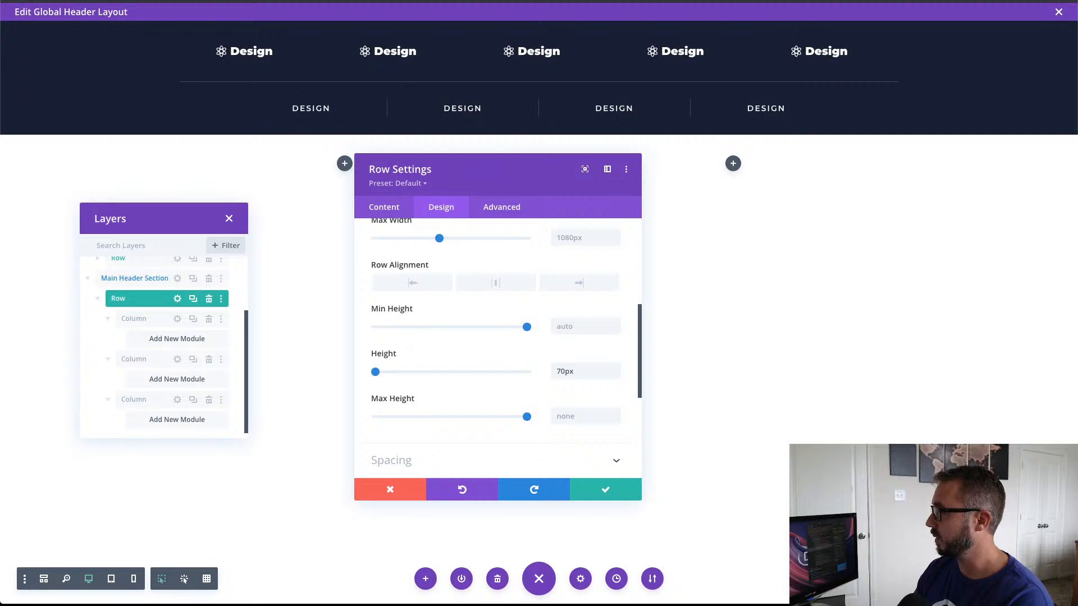
scroll(436, 270, "up", 1)
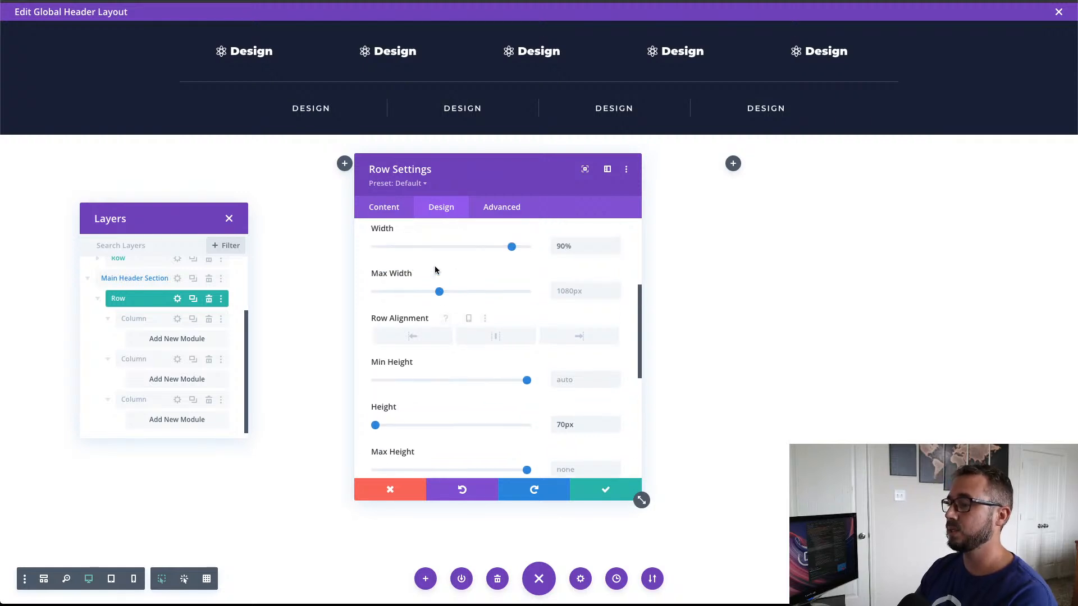
scroll(482, 400, "down", 3)
left_click(481, 371)
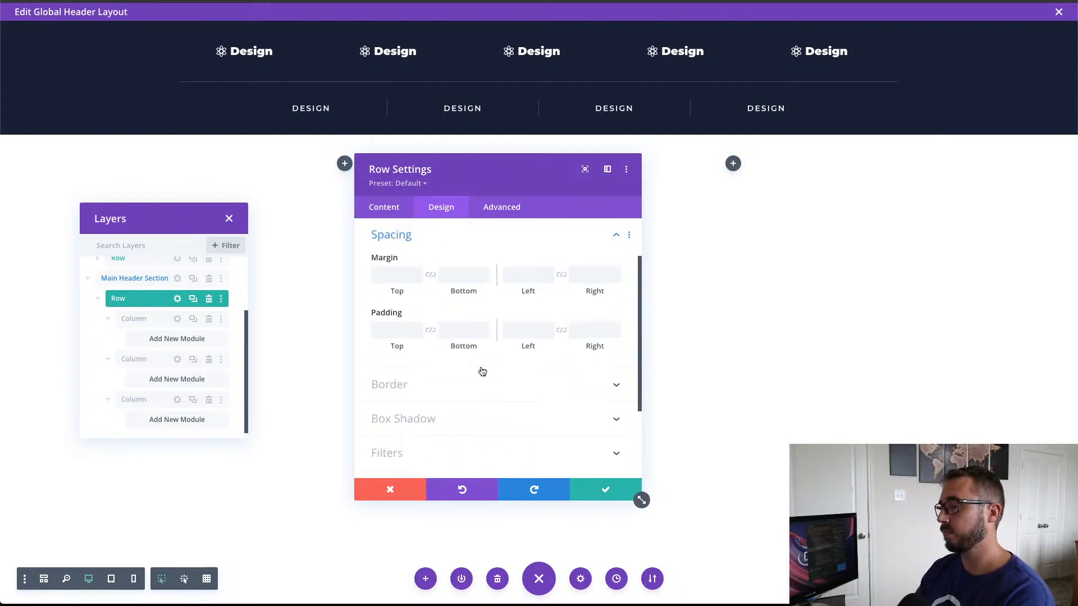
left_click(417, 333)
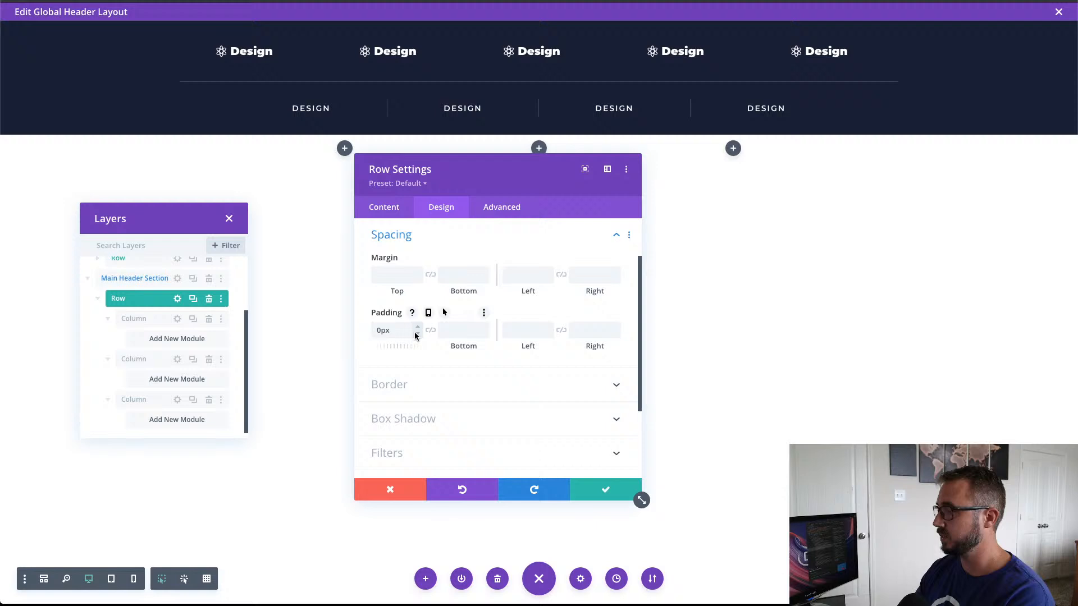
left_click(484, 334)
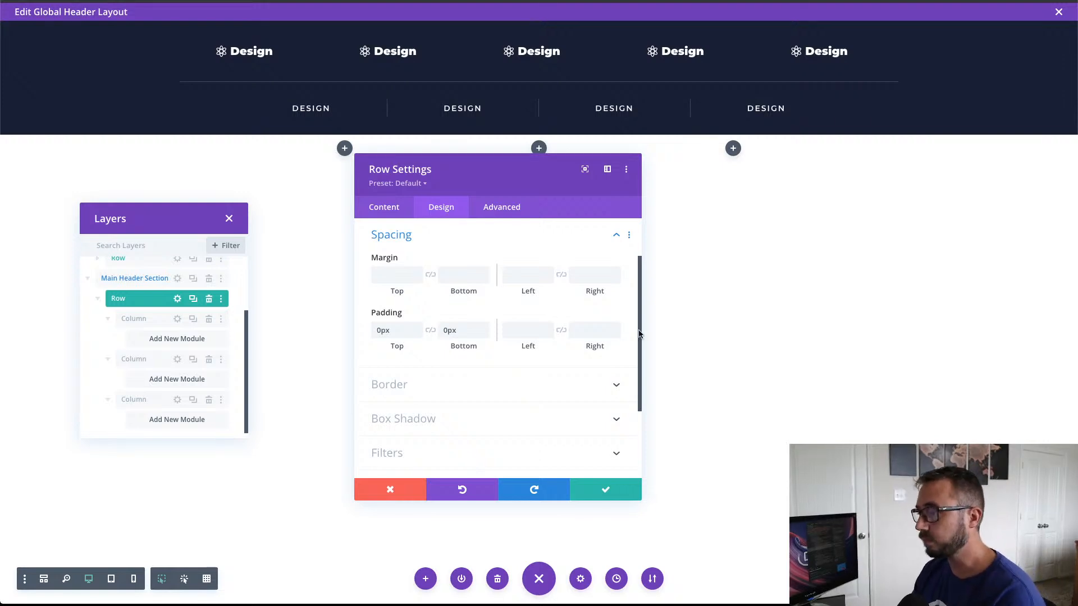
Step: Add the custom CSS display:flex; and align-items:center; to the header row's main element and save the row settings
left_click(502, 209)
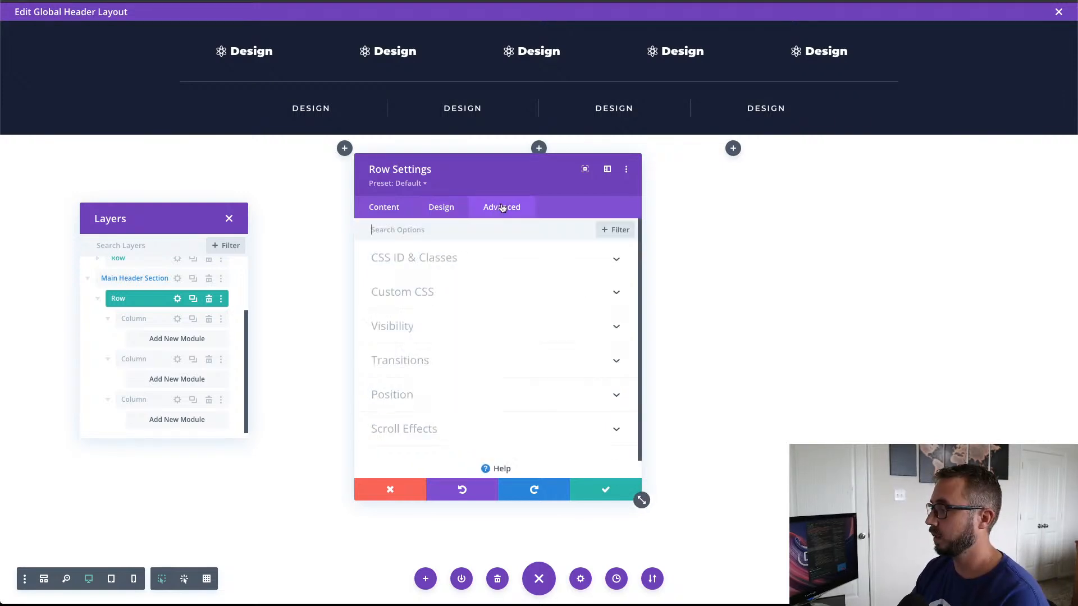
left_click(451, 298)
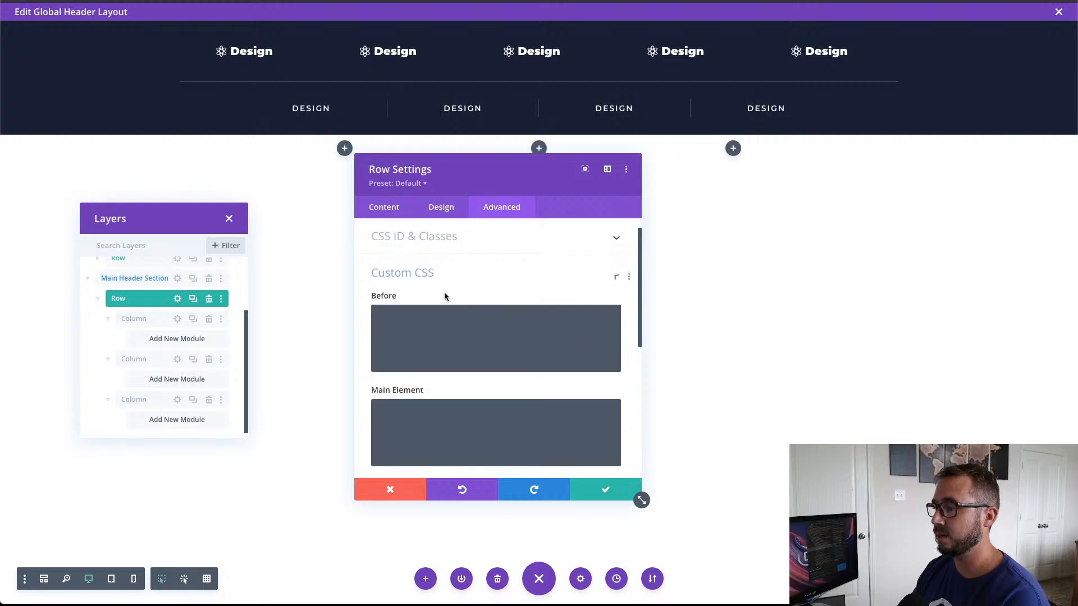
left_click(445, 378)
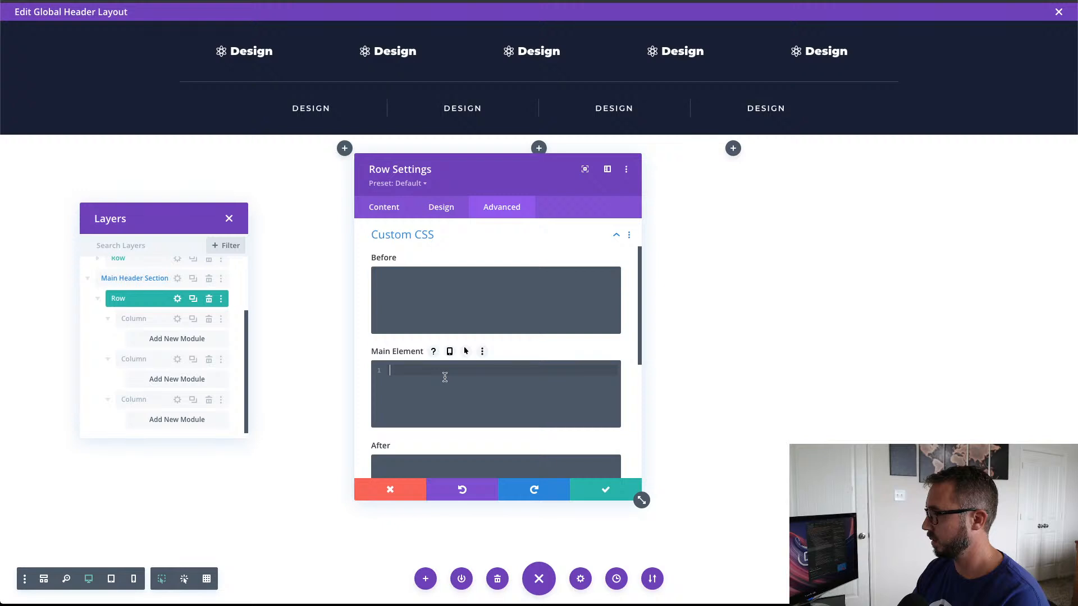
type("display:flex; align-items:center;")
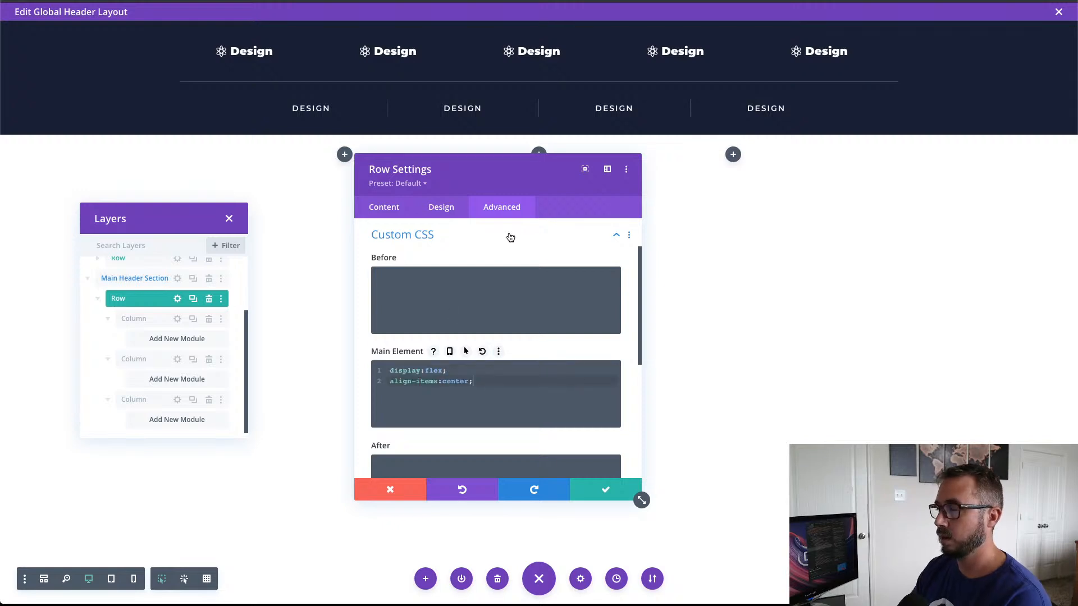
left_click_drag(478, 164, 480, 192)
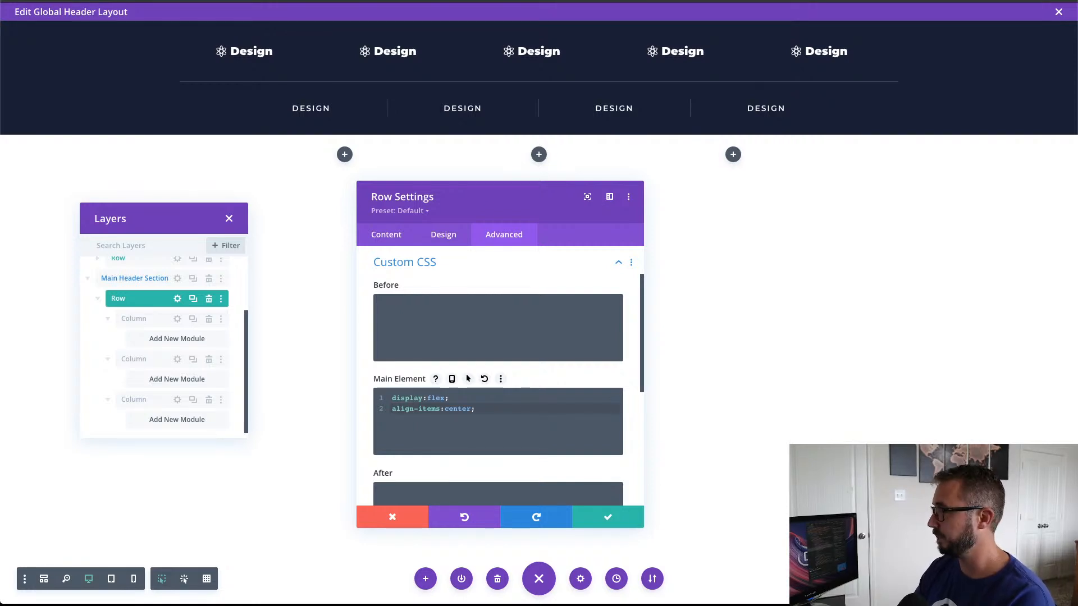
left_click(584, 518)
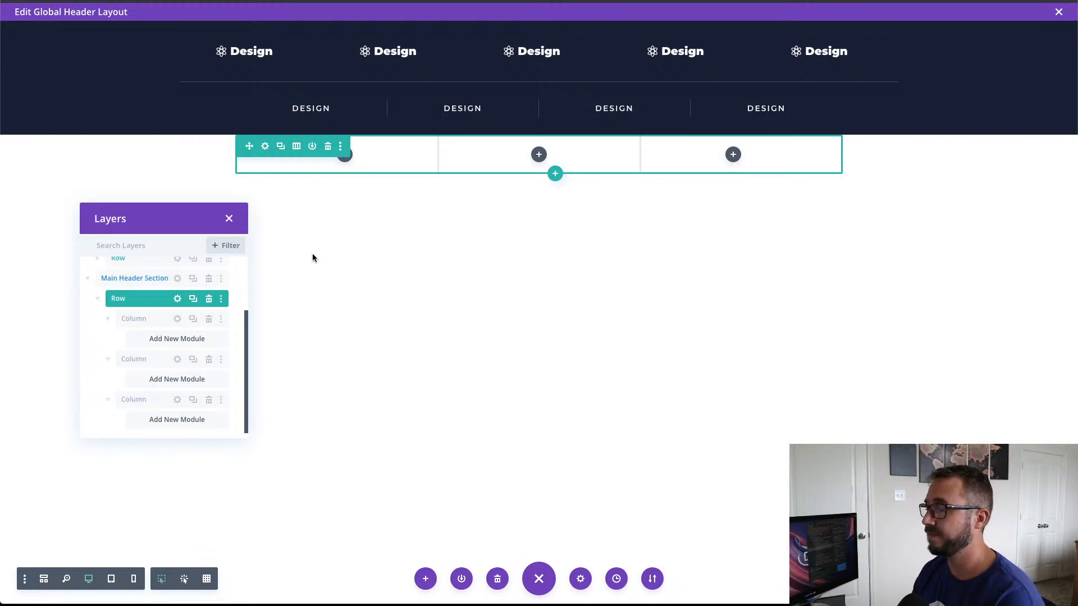
Step: Copy the first DESIGN button from the lower menu row and paste it into the first column of the Main Header Section's row
left_click(345, 158)
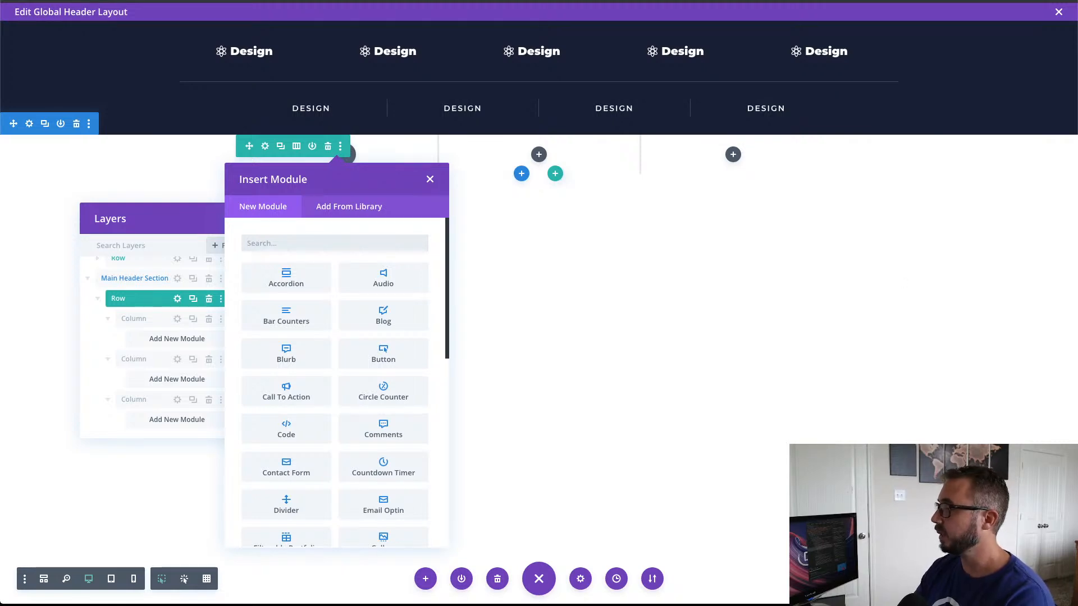
left_click(430, 180)
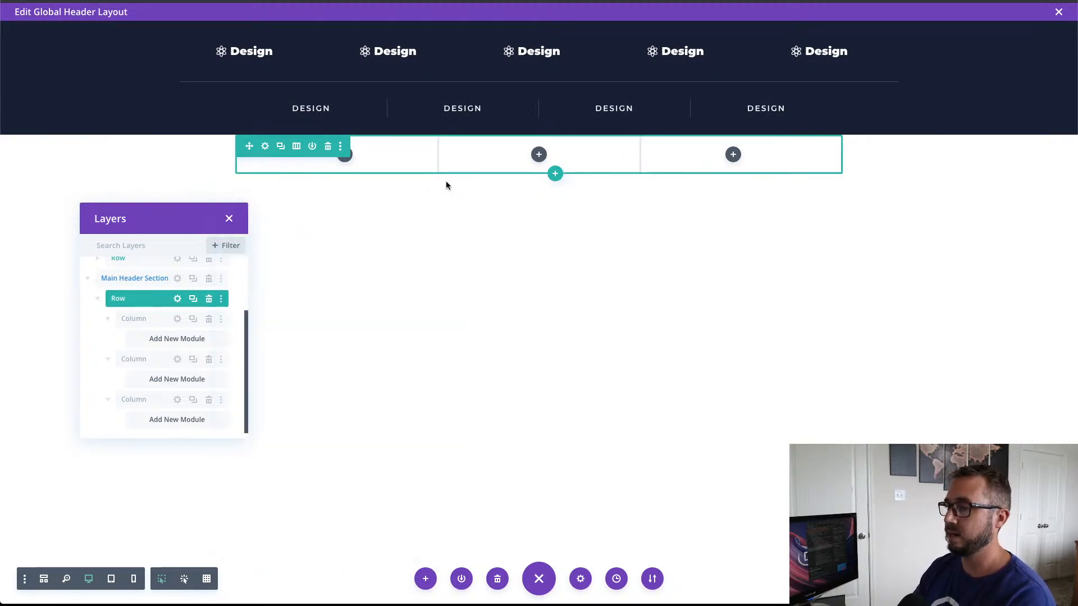
mouse_move(310, 115)
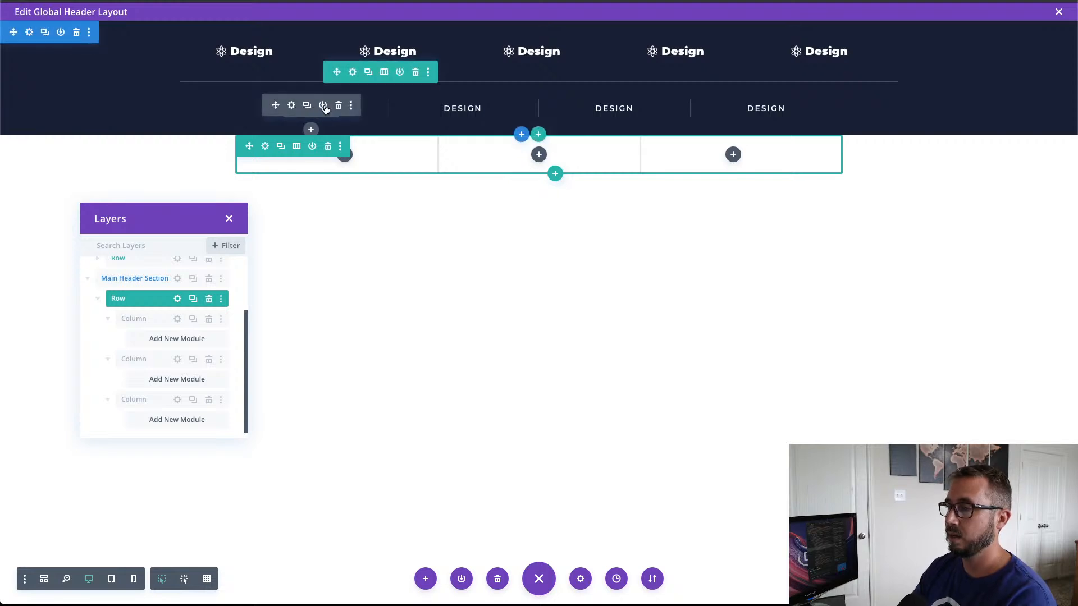
left_click(351, 106)
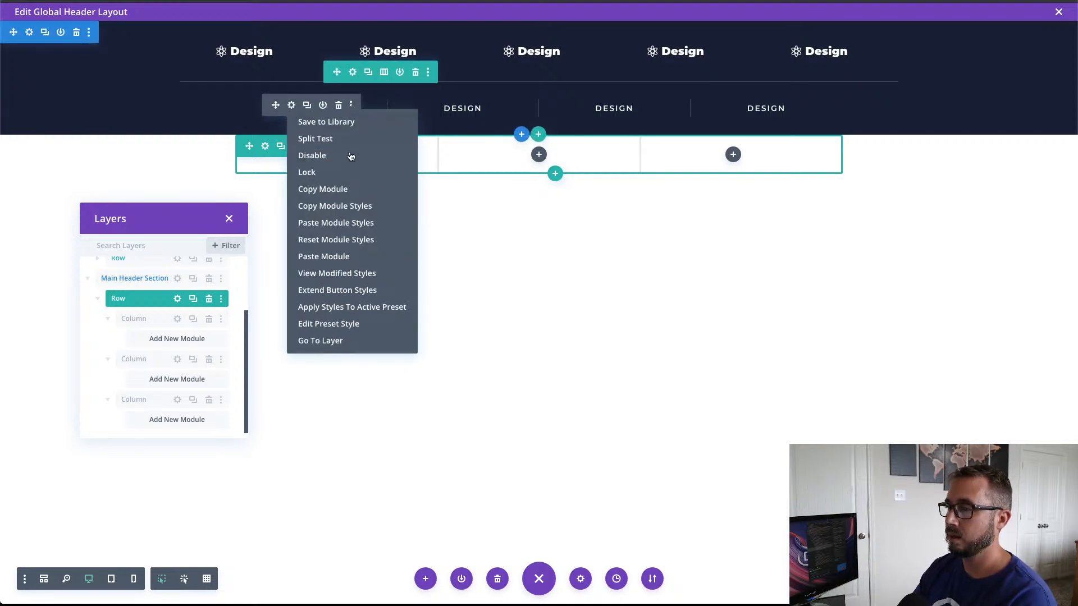
left_click(341, 190)
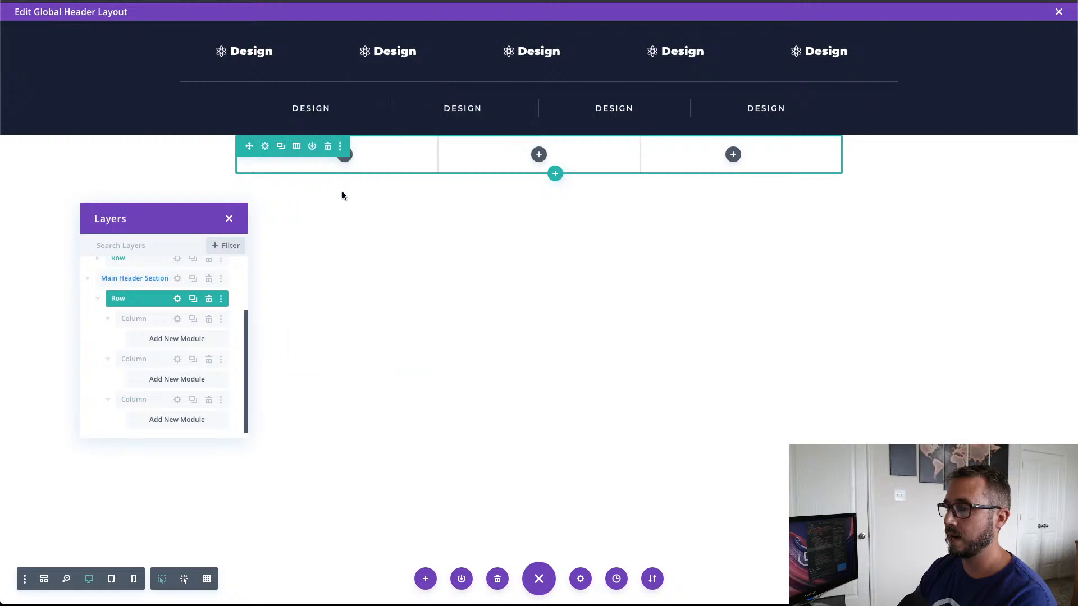
right_click(350, 162)
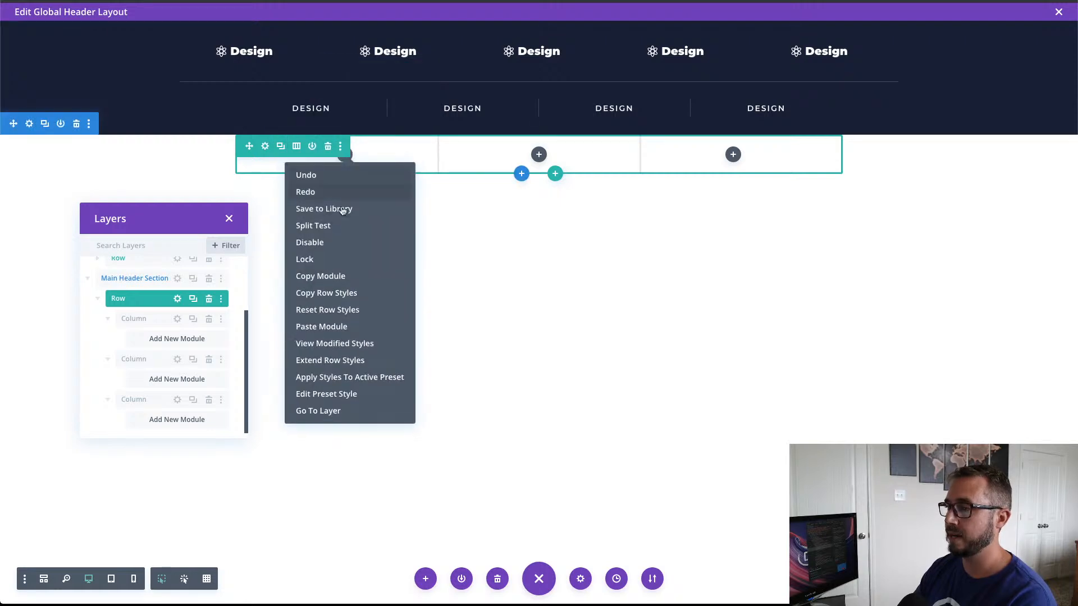
left_click(321, 327)
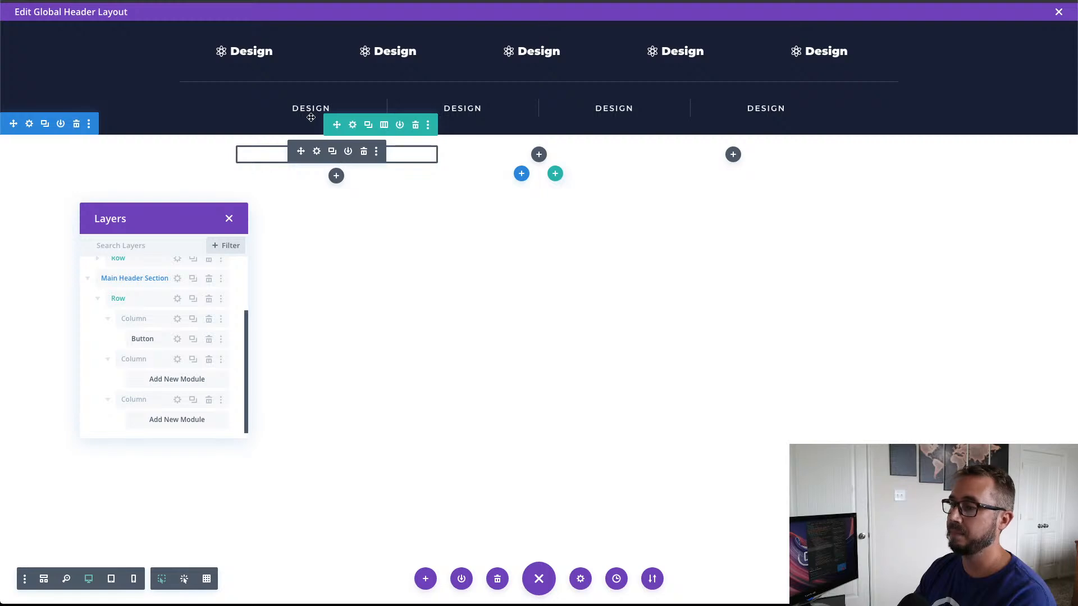
Step: Change the pasted button's text to "Sign Up"
left_click(315, 153)
left_click_drag(453, 324, 355, 325)
type("Sign")
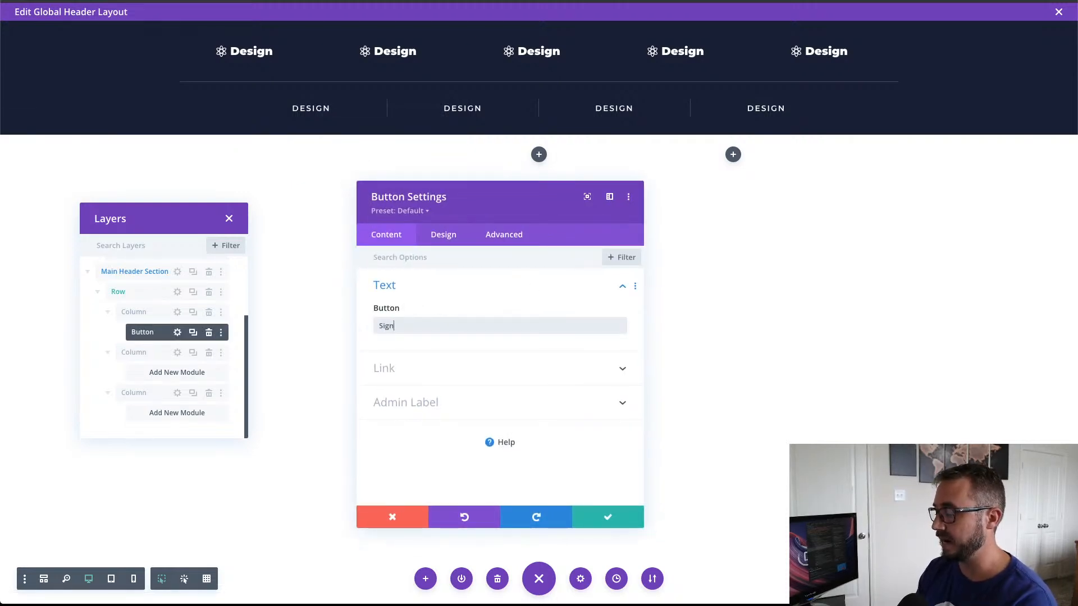
type(" Up")
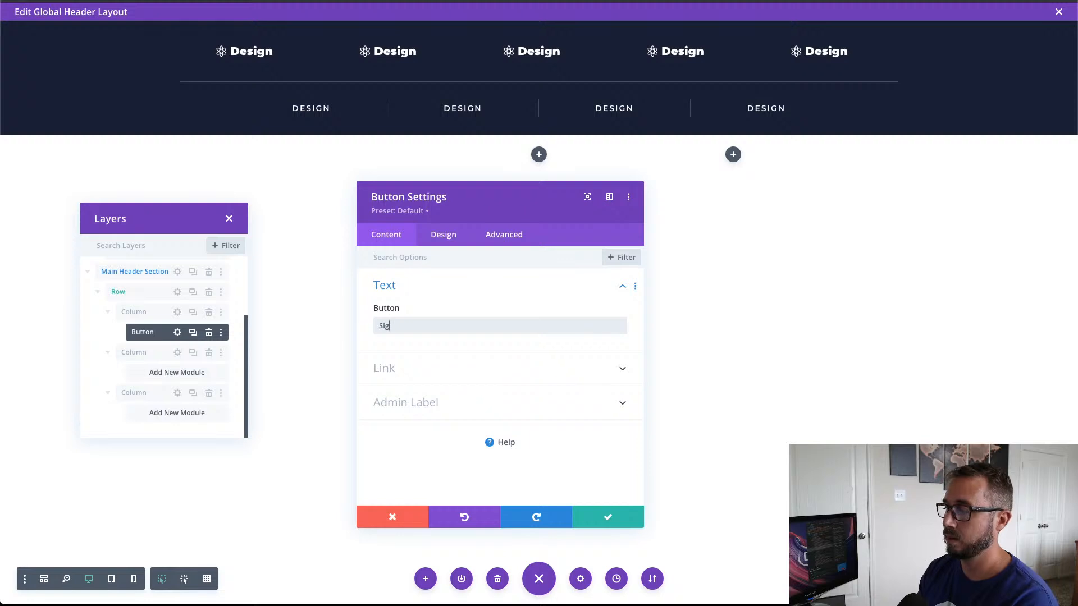
type("Up")
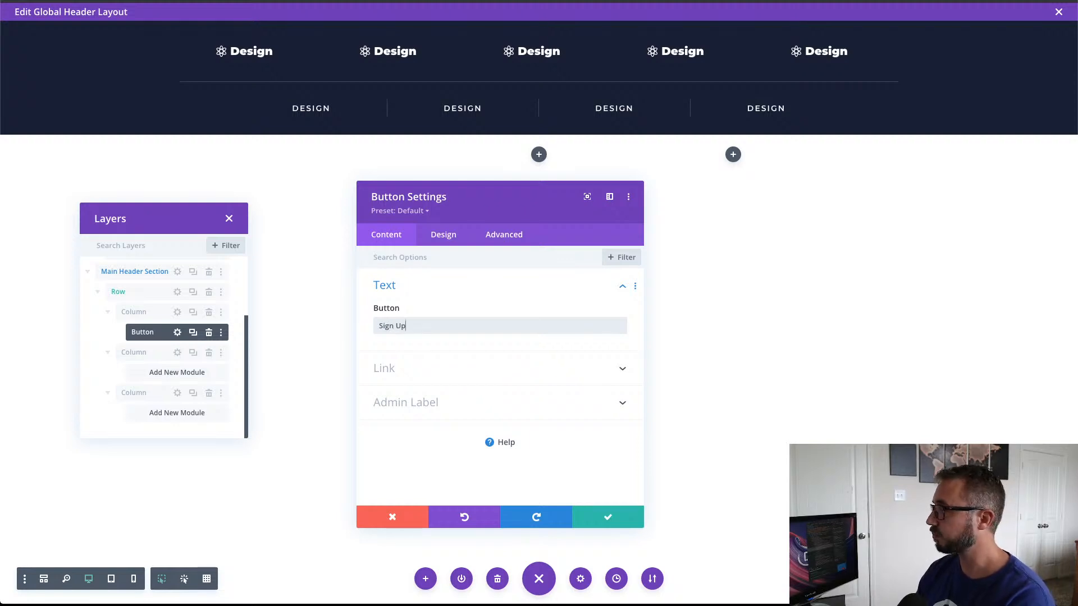
Step: Set the Sign Up button's text color to the recently used dark navy
left_click(441, 242)
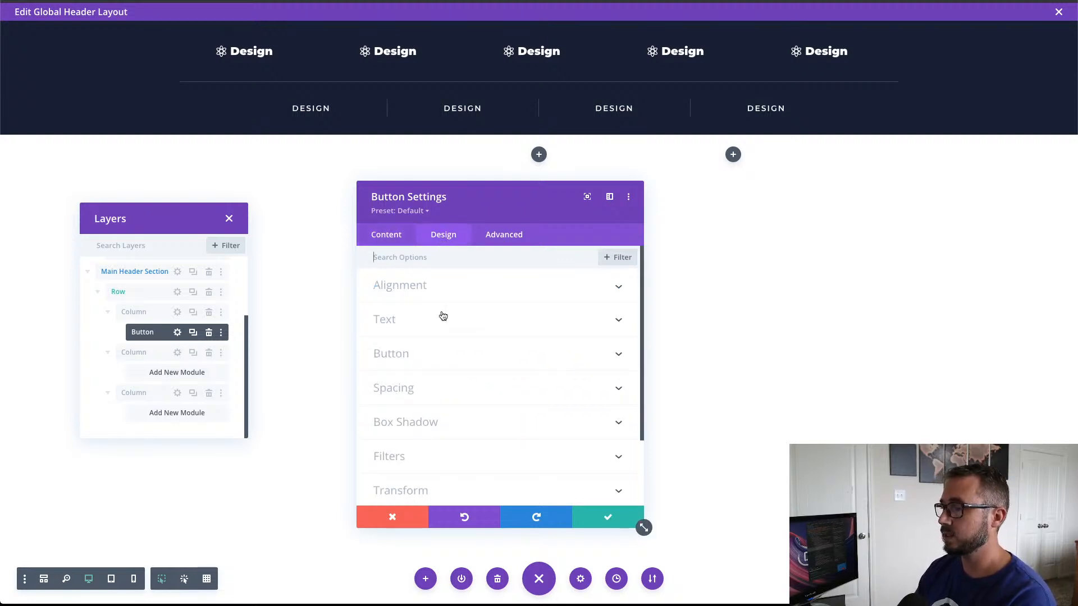
left_click(441, 348)
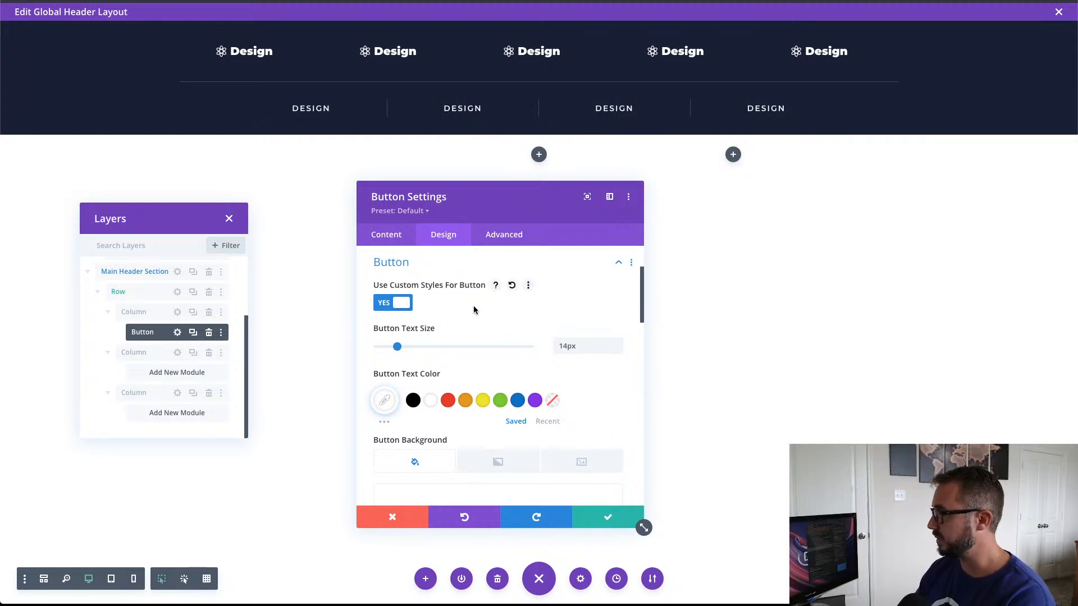
scroll(473, 310, "down", 2)
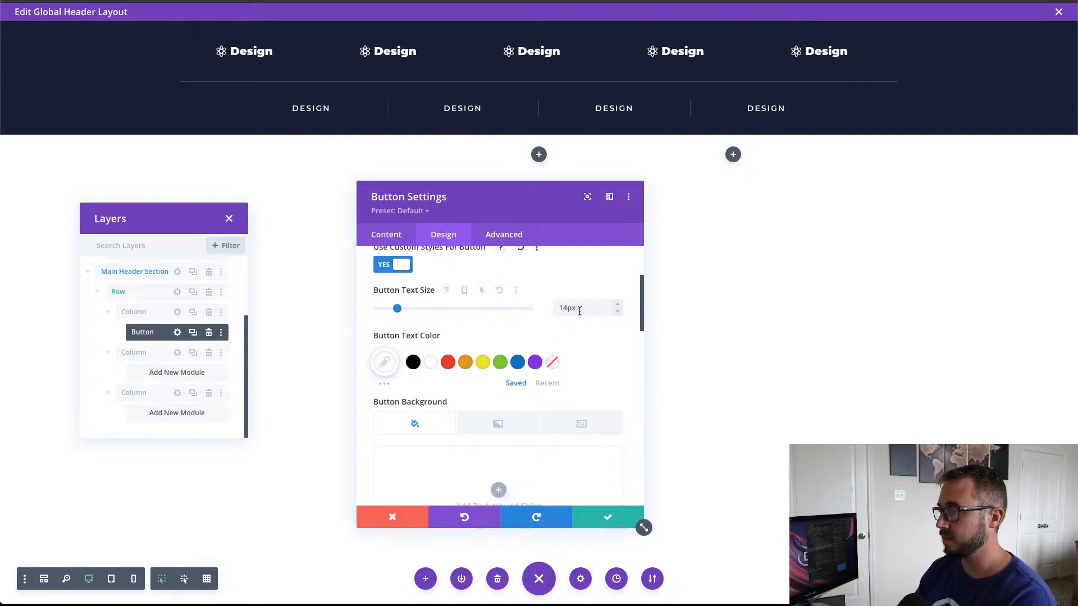
scroll(580, 314, "down", 2)
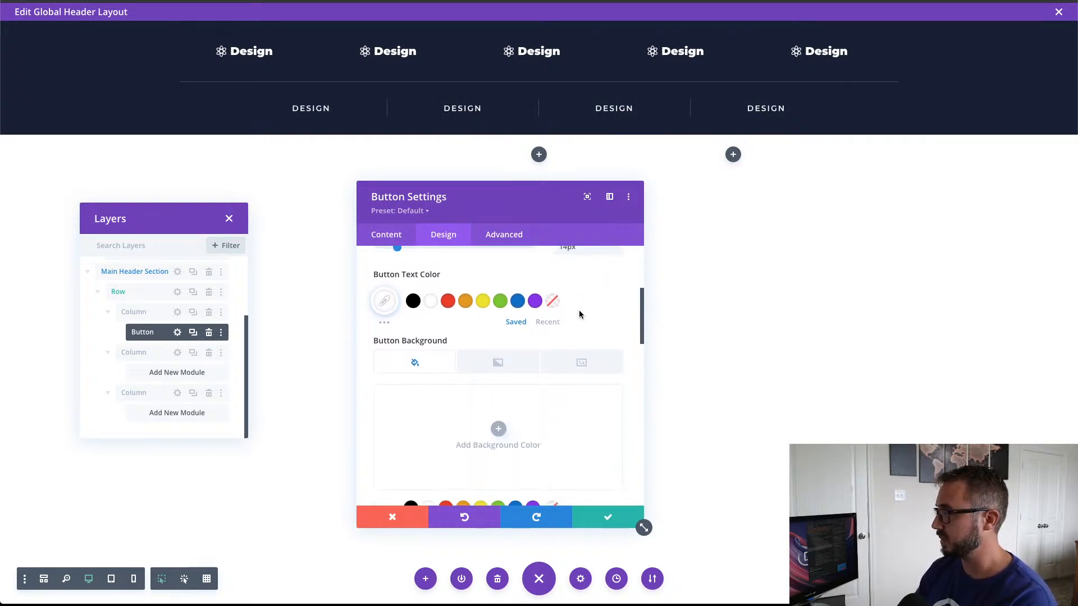
left_click(548, 317)
left_click(464, 296)
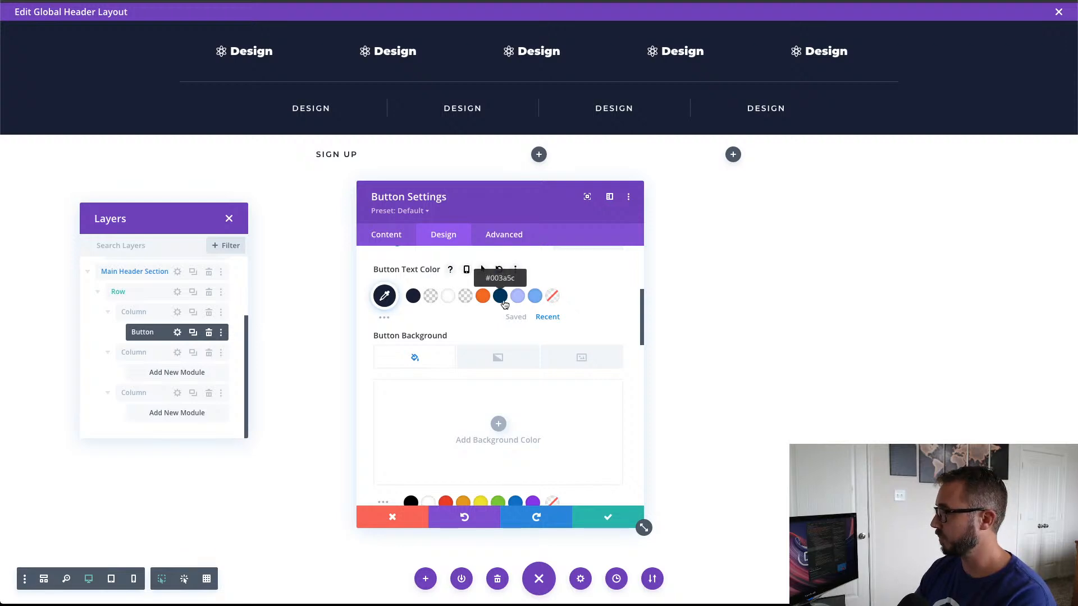
Step: Enable the Sign Up button's icon and set its placement to Right
scroll(505, 304, "down", 3)
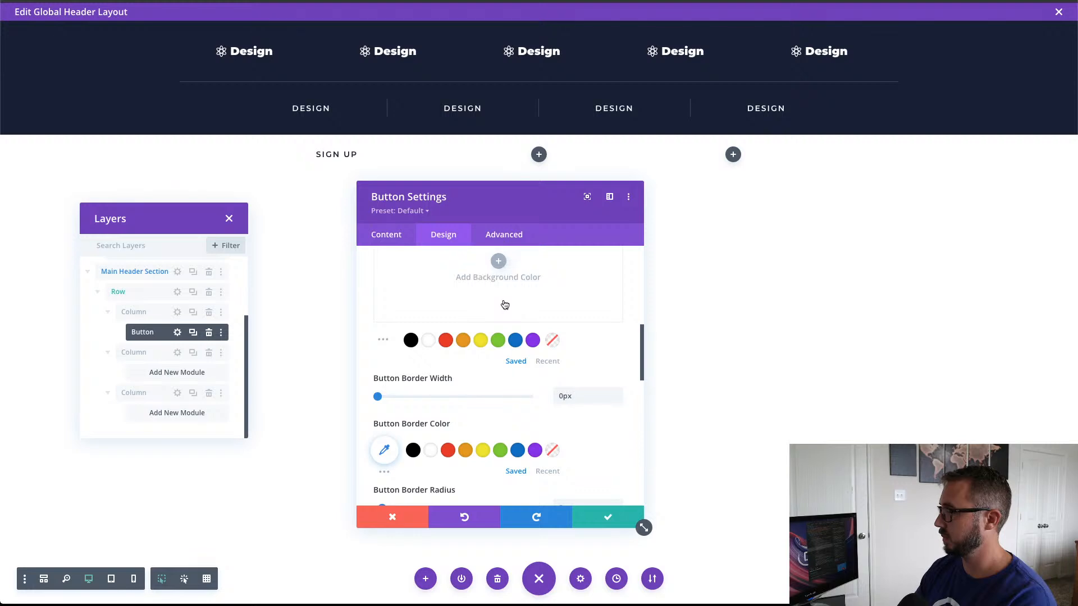
scroll(504, 304, "down", 3)
scroll(504, 303, "down", 5)
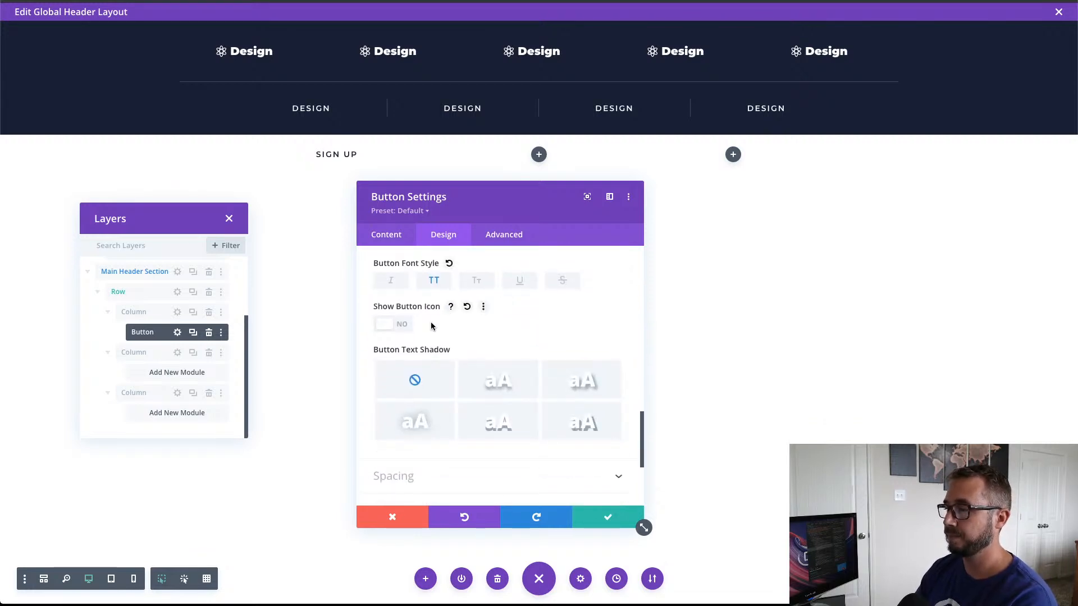
left_click(398, 326)
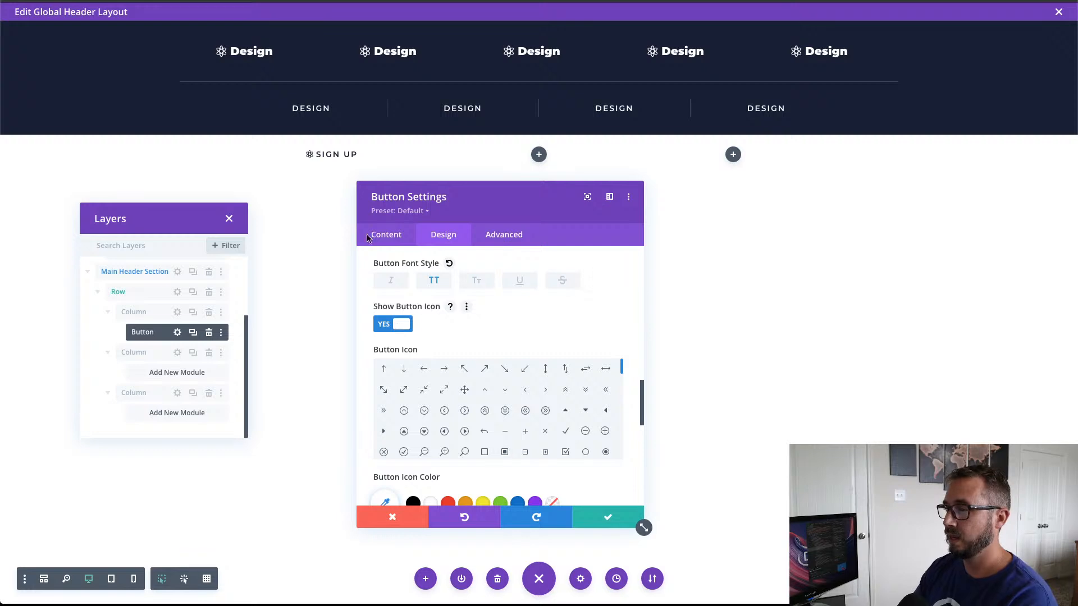
scroll(516, 337, "up", 2)
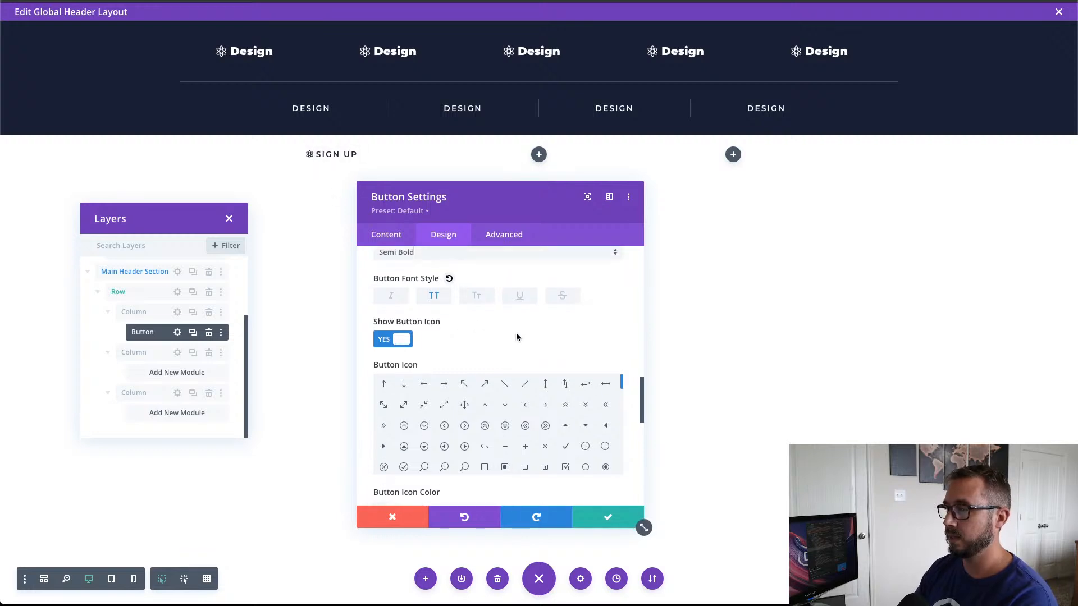
scroll(514, 343, "down", 4)
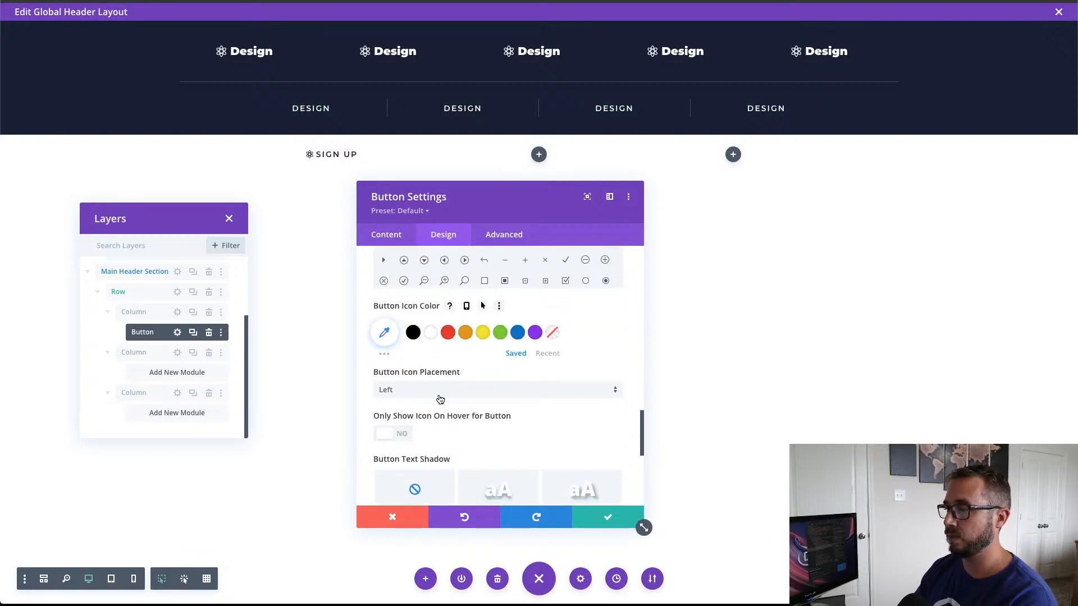
left_click(427, 390)
left_click(424, 400)
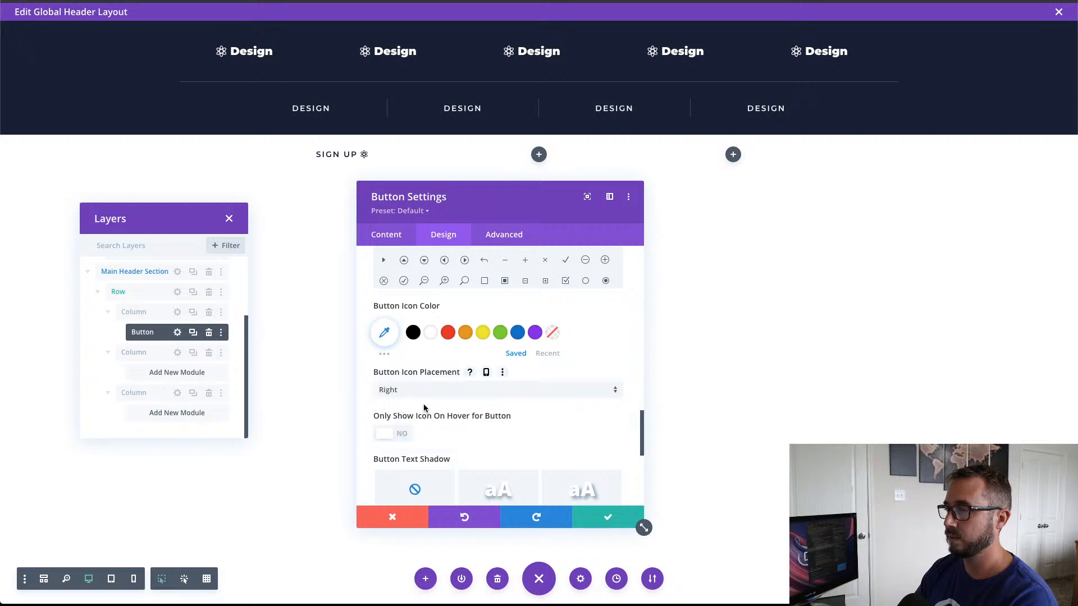
Step: Change the Sign Up button's icon to the plain right-pointing arrow and save the button settings
scroll(496, 348, "up", 3)
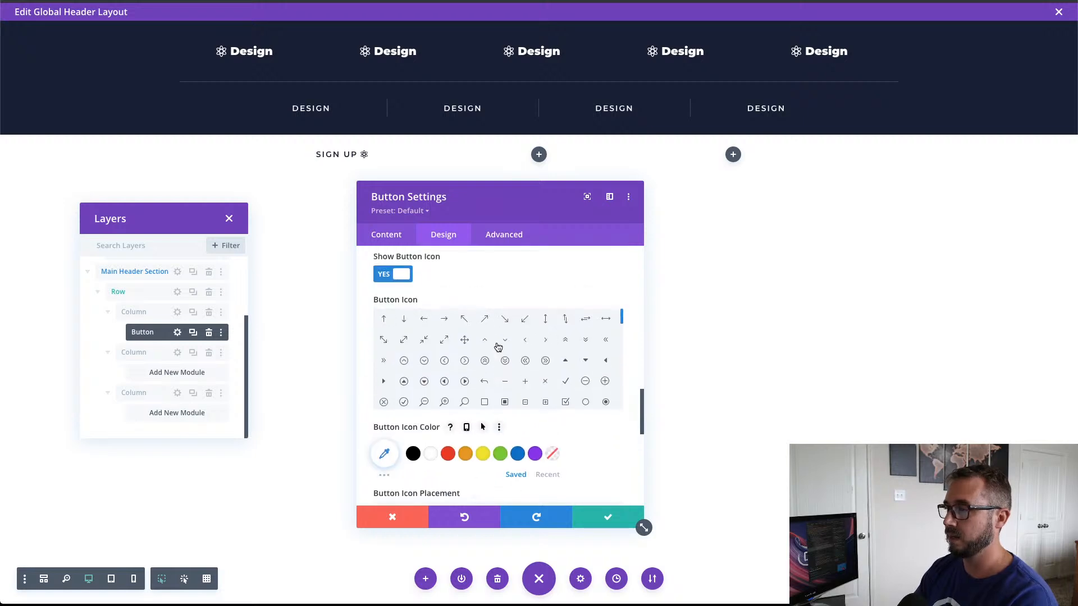
left_click(444, 320)
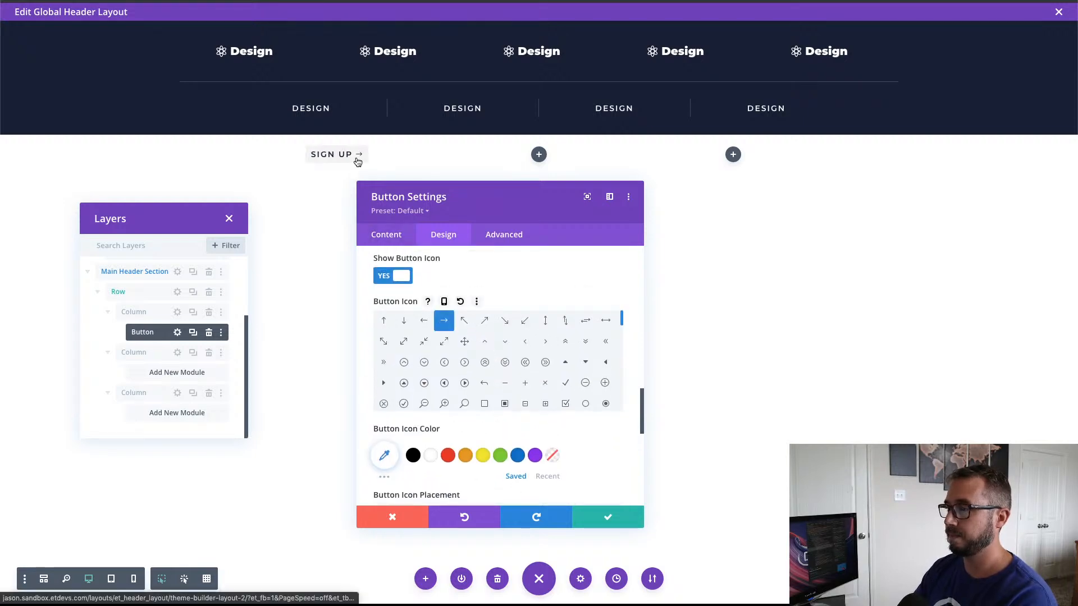
left_click(598, 518)
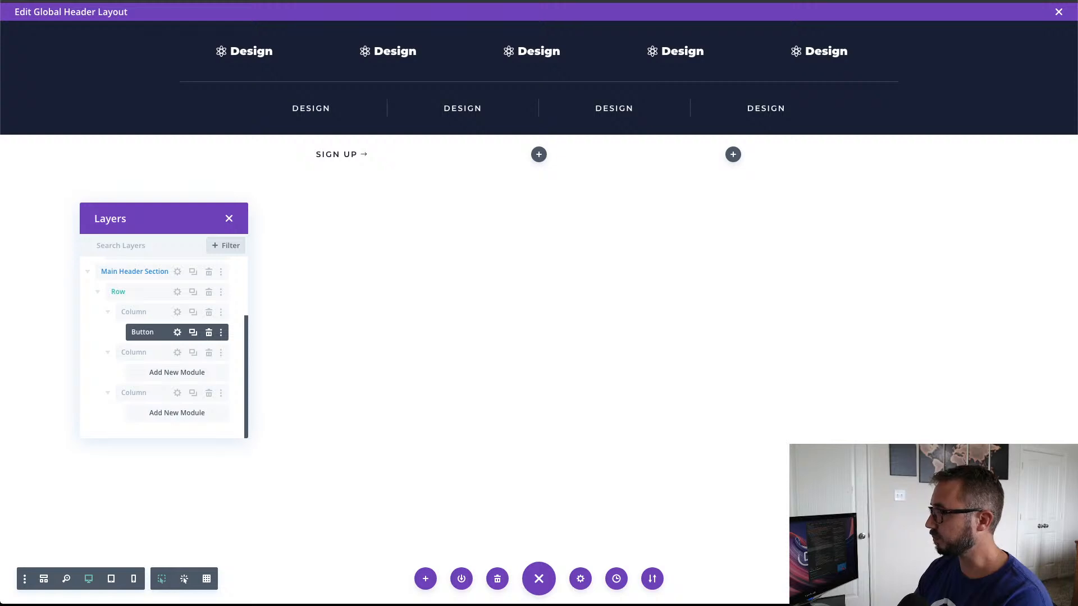
Step: Insert an Image module into the middle column of the header row and move its settings window clear of the image
left_click(539, 155)
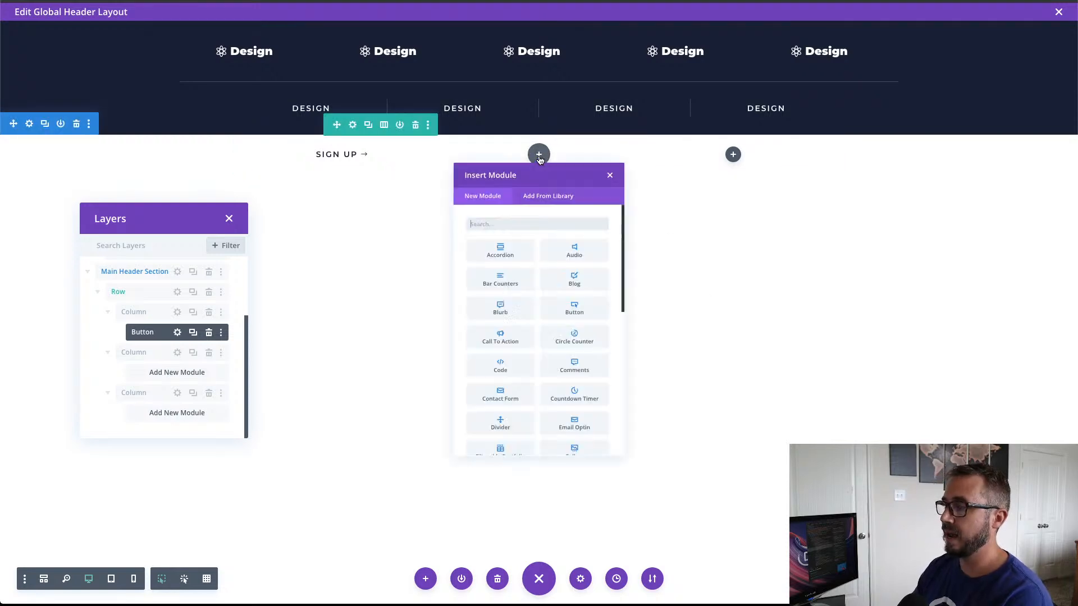
left_click(495, 243)
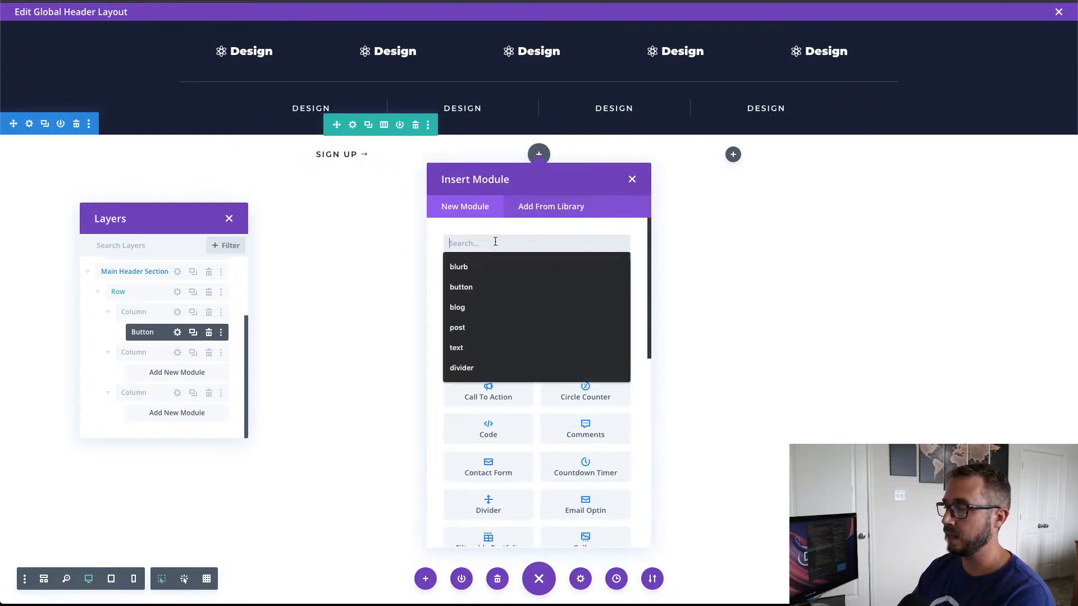
type("image")
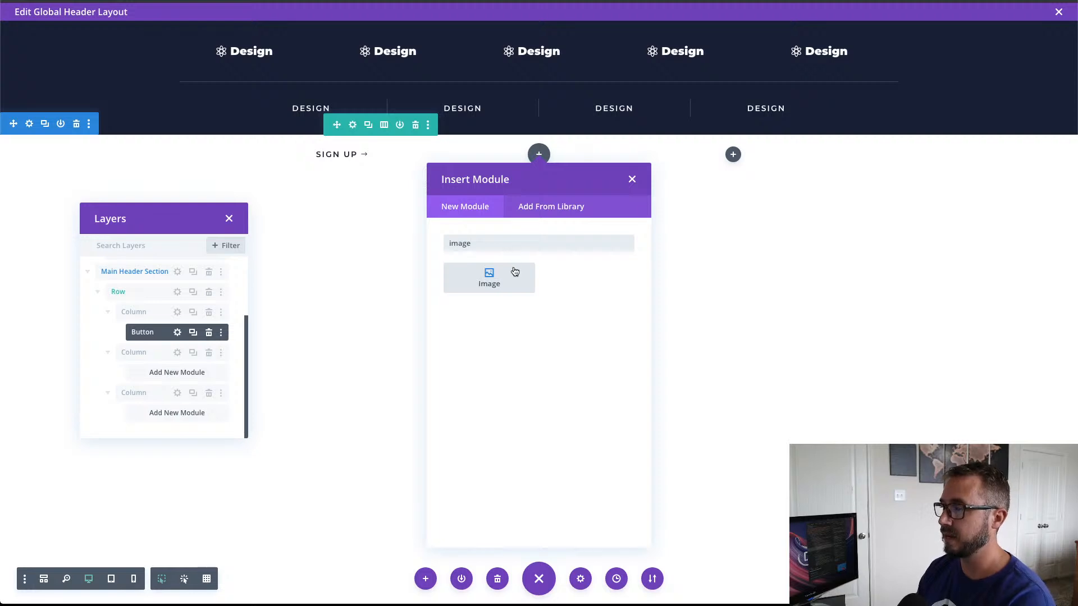
left_click(507, 280)
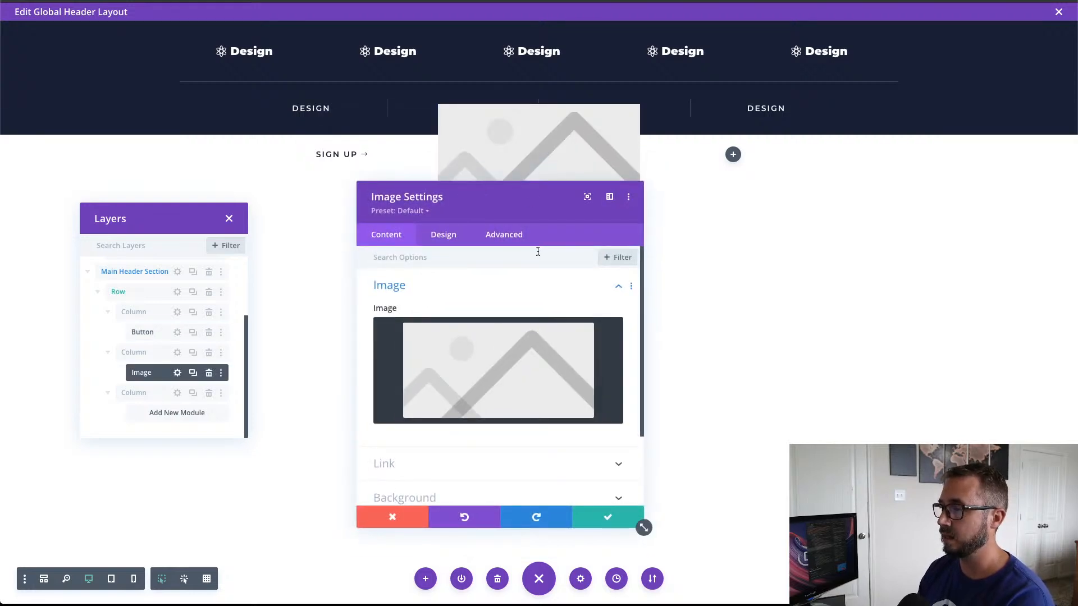
left_click_drag(537, 207, 917, 57)
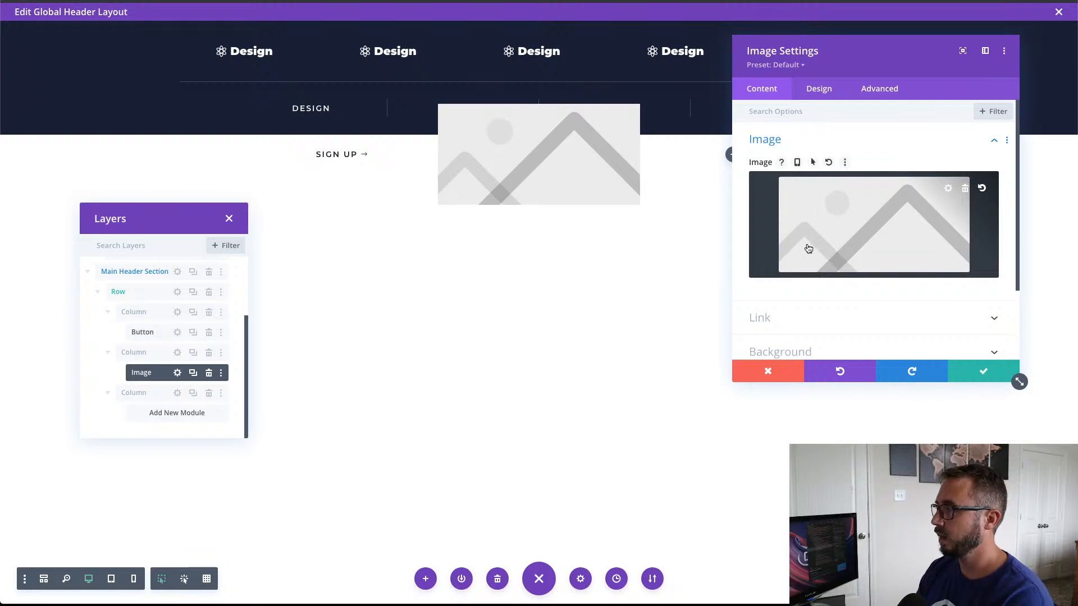
Step: Replace the placeholder image with the dynamic Site Logo and open the image's link options
left_click(965, 190)
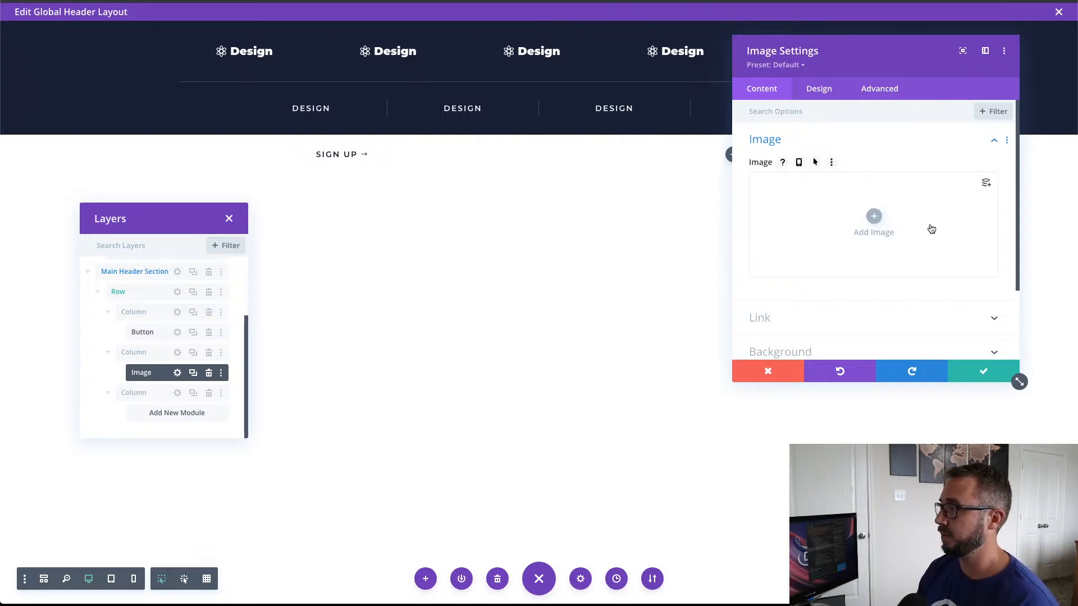
left_click(986, 184)
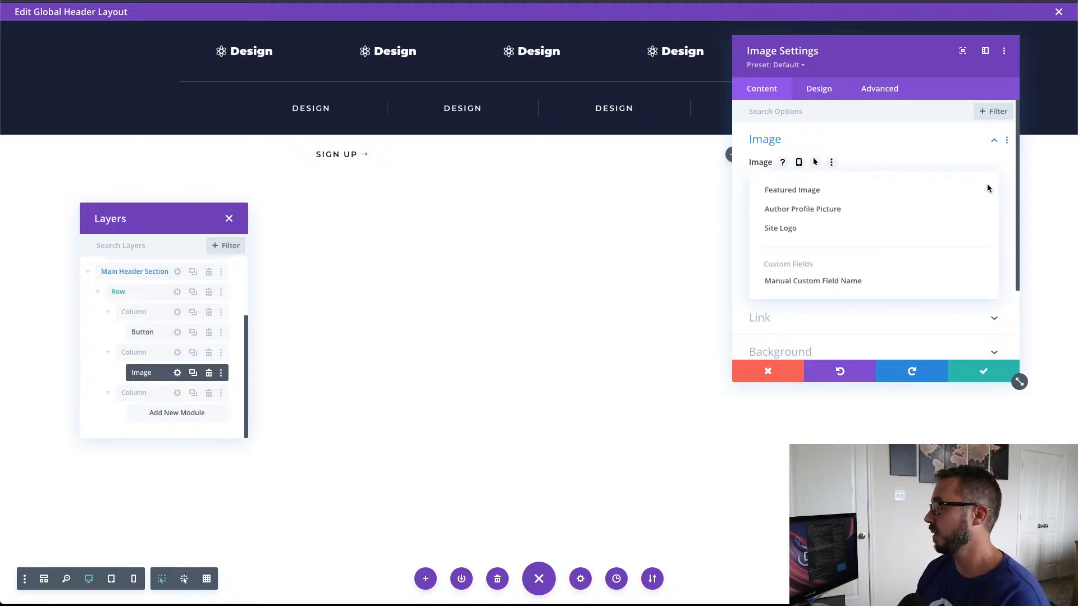
left_click(819, 233)
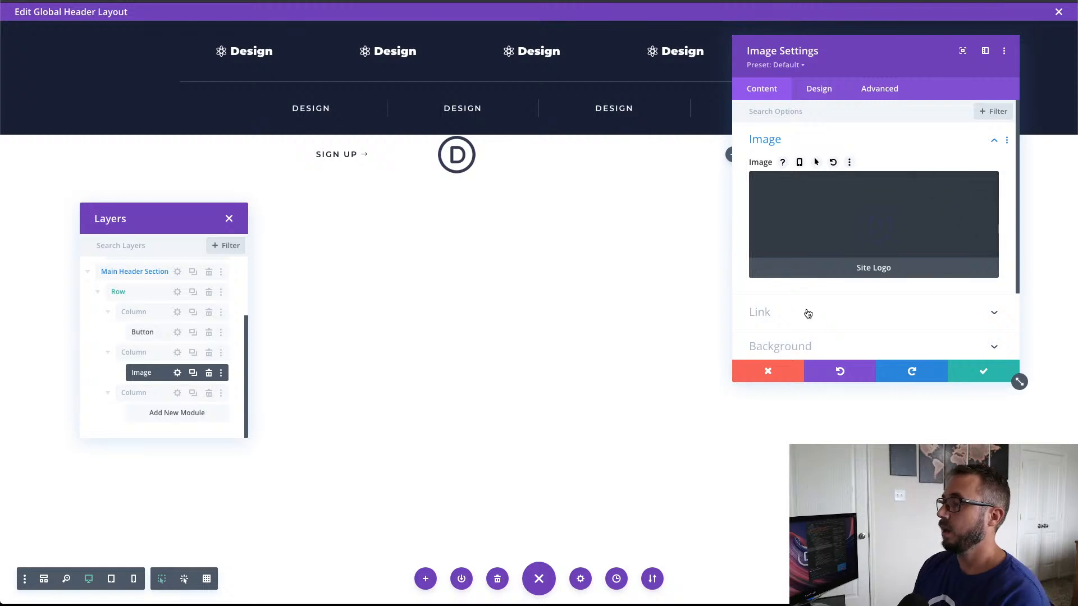
left_click(806, 312)
left_click(797, 201)
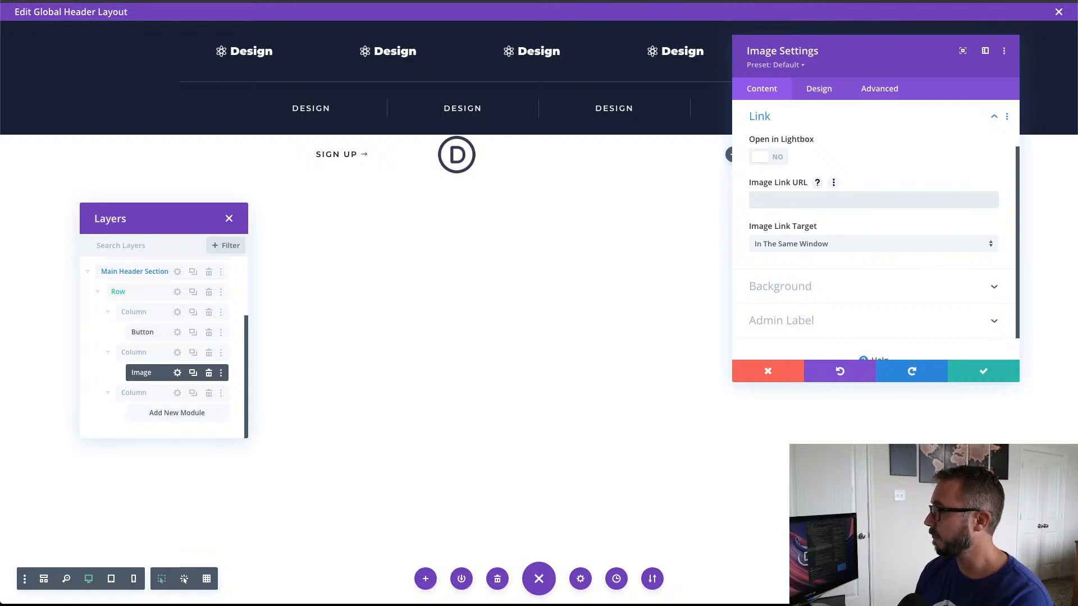
Step: Set the logo image's alignment to center in its design settings
left_click(814, 89)
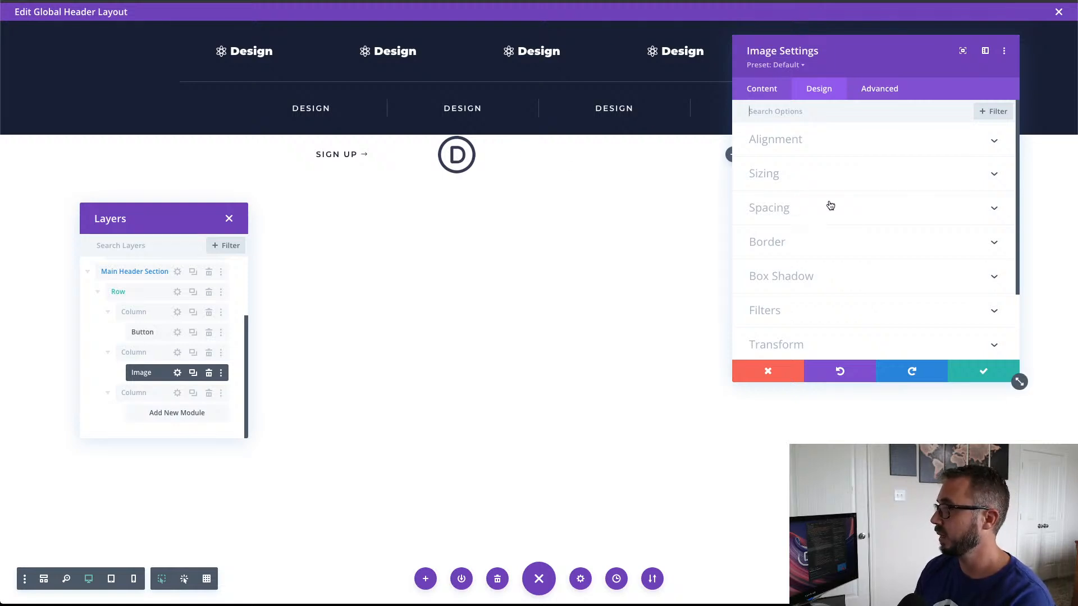
left_click(828, 148)
left_click(874, 185)
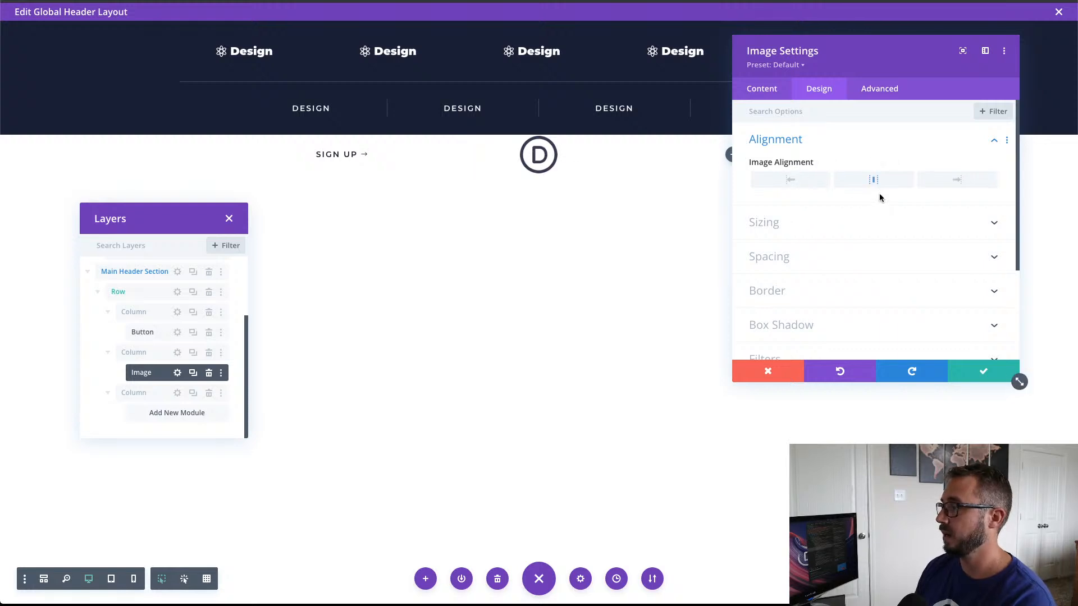
Step: Set the logo image's minimum height to 55px and save the image settings
scroll(957, 278, "down", 3)
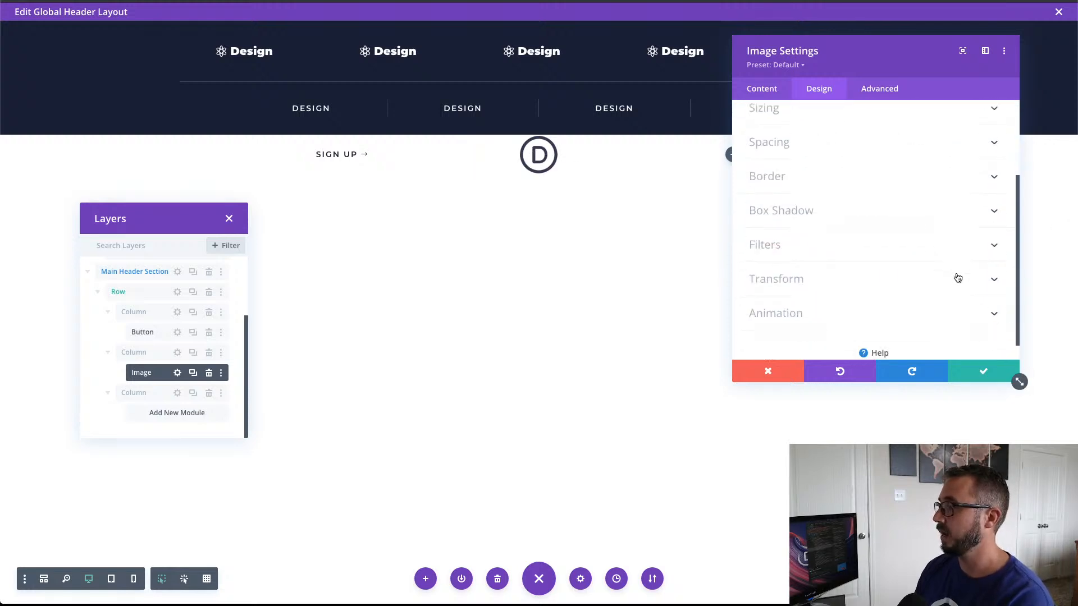
scroll(905, 247, "up", 1)
left_click(832, 162)
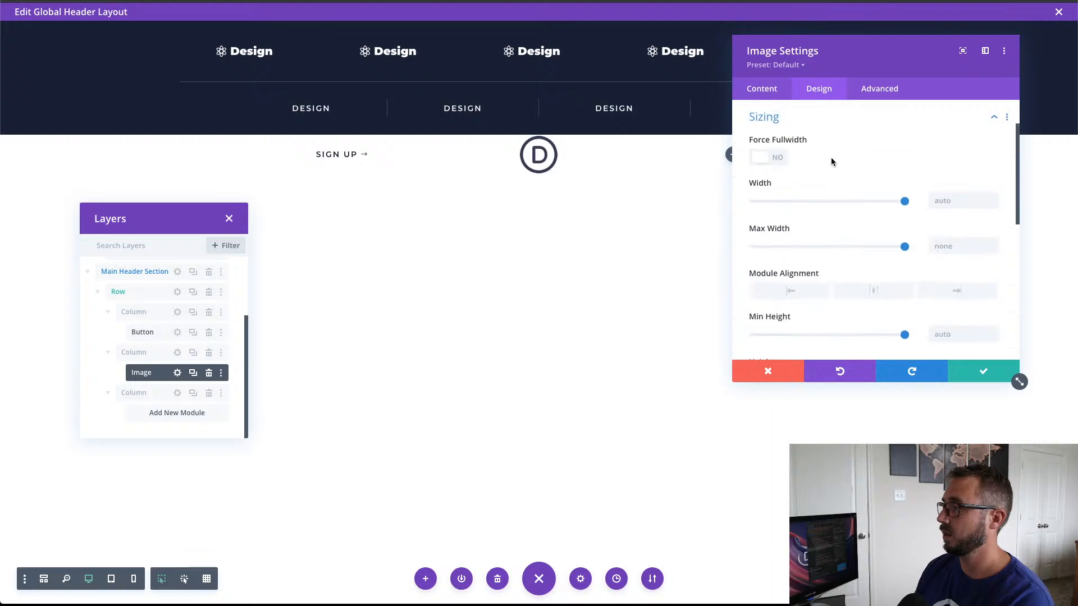
scroll(872, 222, "down", 3)
left_click(959, 251)
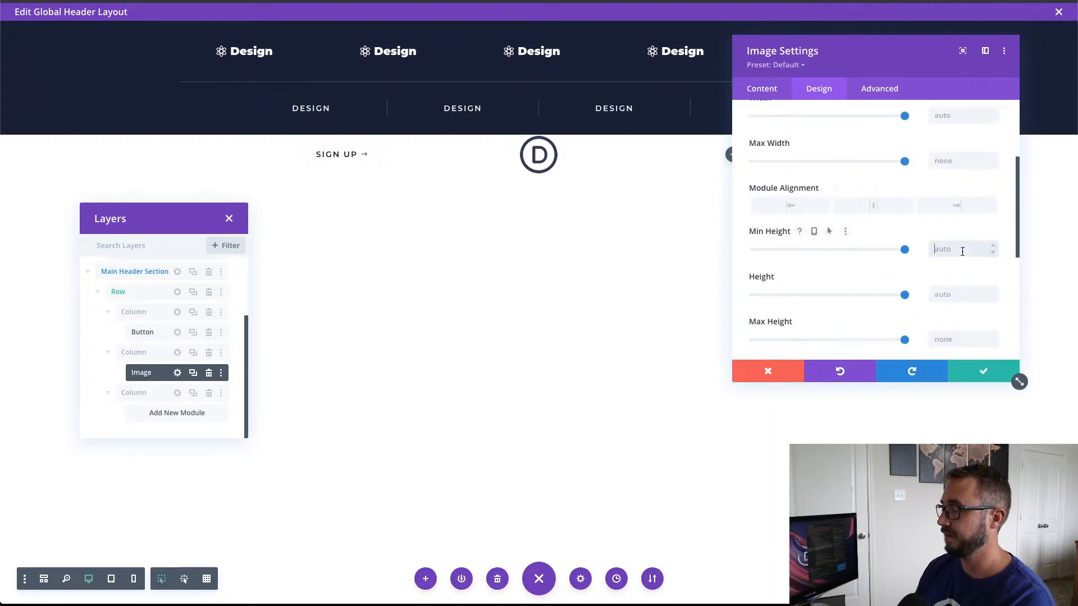
type("55")
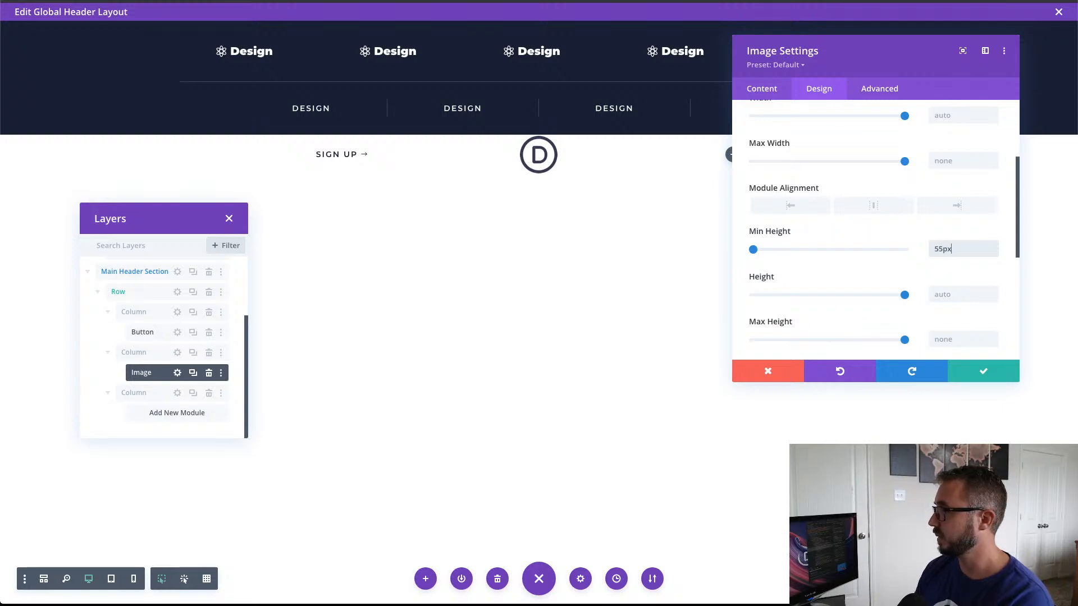
left_click(992, 374)
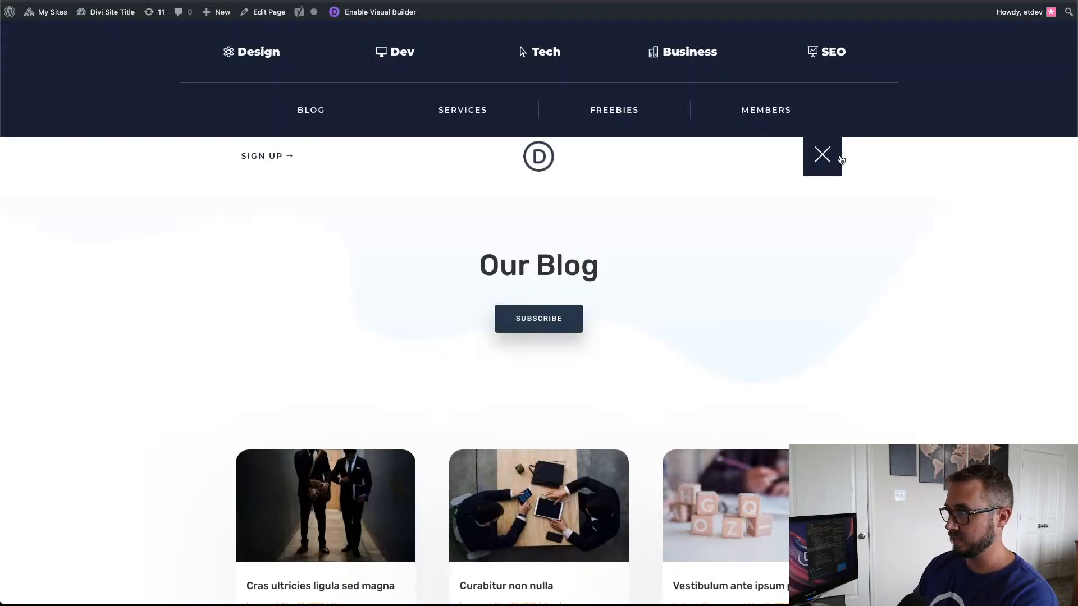
Step: Test the hamburger toggle on the live blog page by closing and reopening the push-down menu
left_click(827, 161)
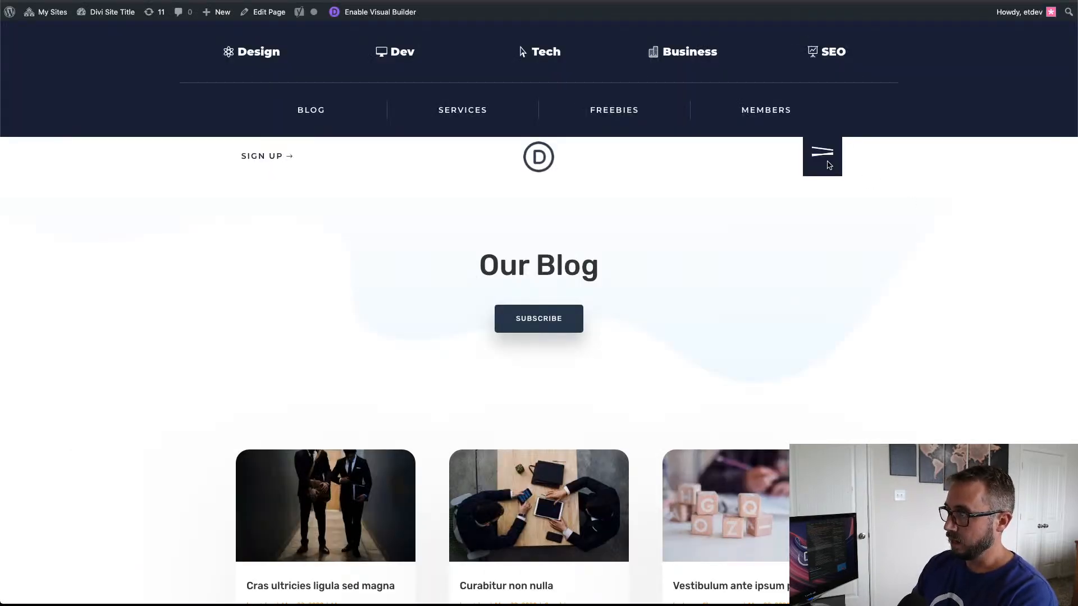
left_click(823, 53)
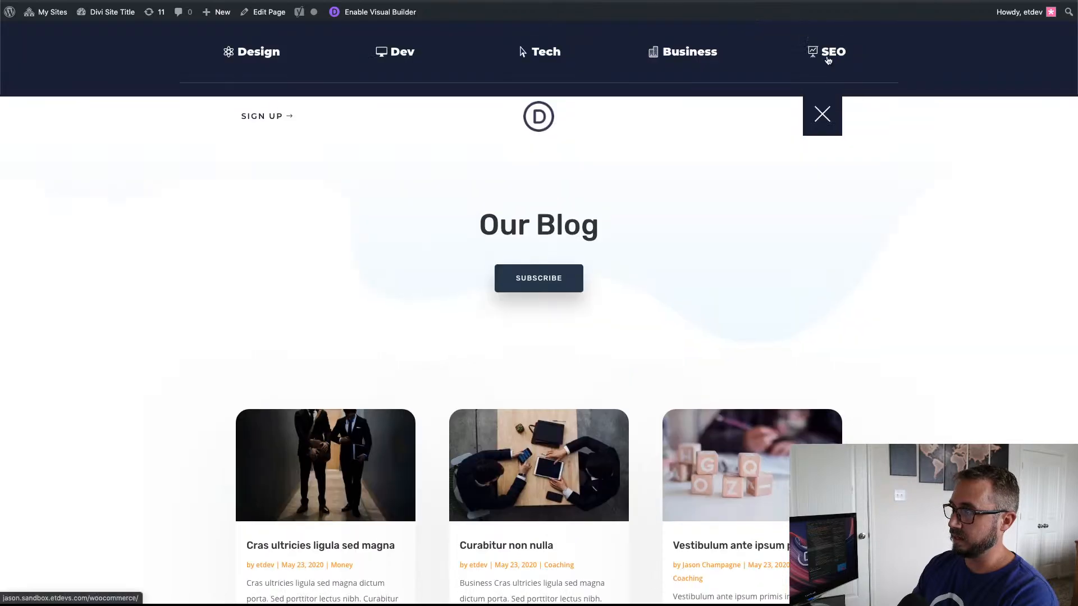
left_click(826, 161)
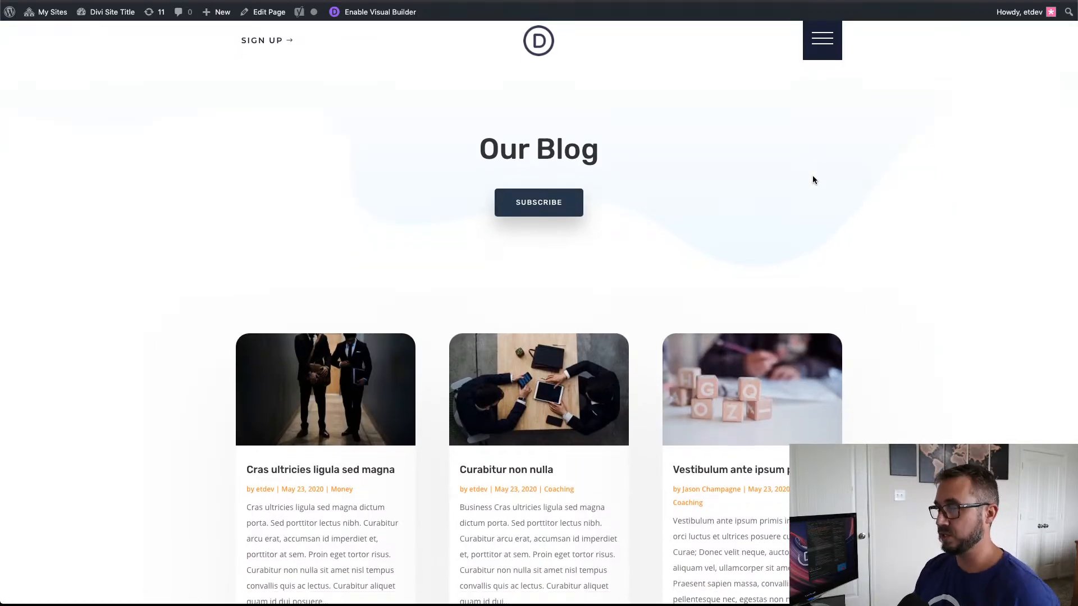
left_click(822, 42)
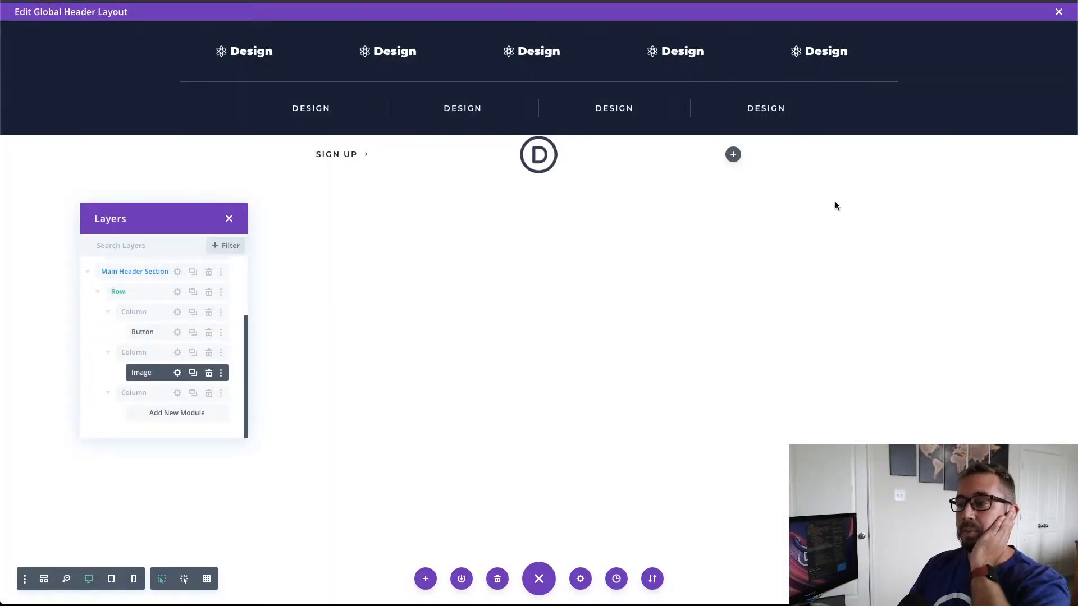
left_click(733, 155)
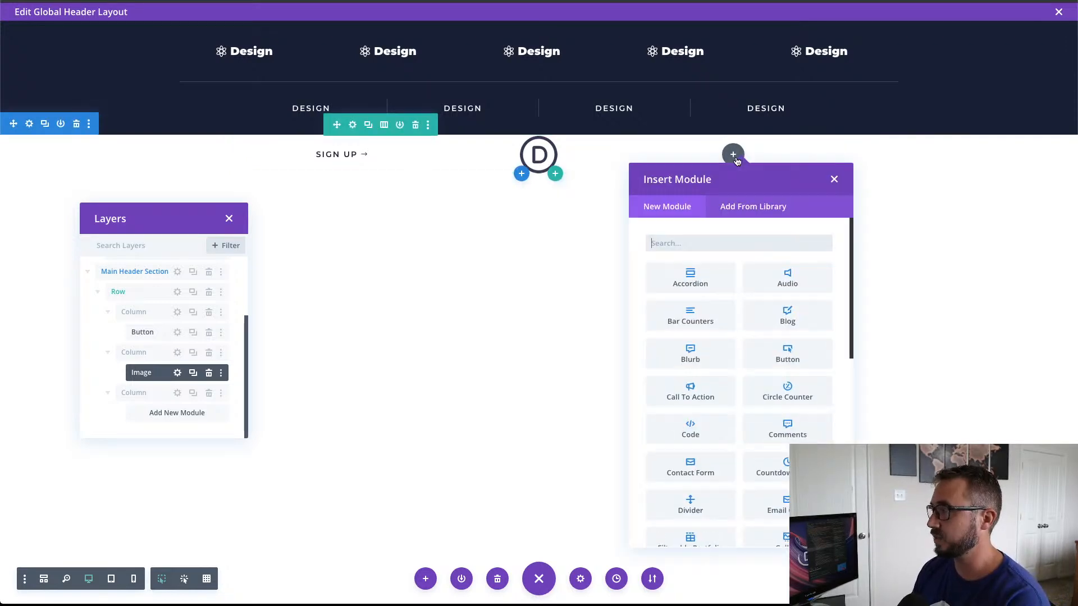
left_click(740, 243)
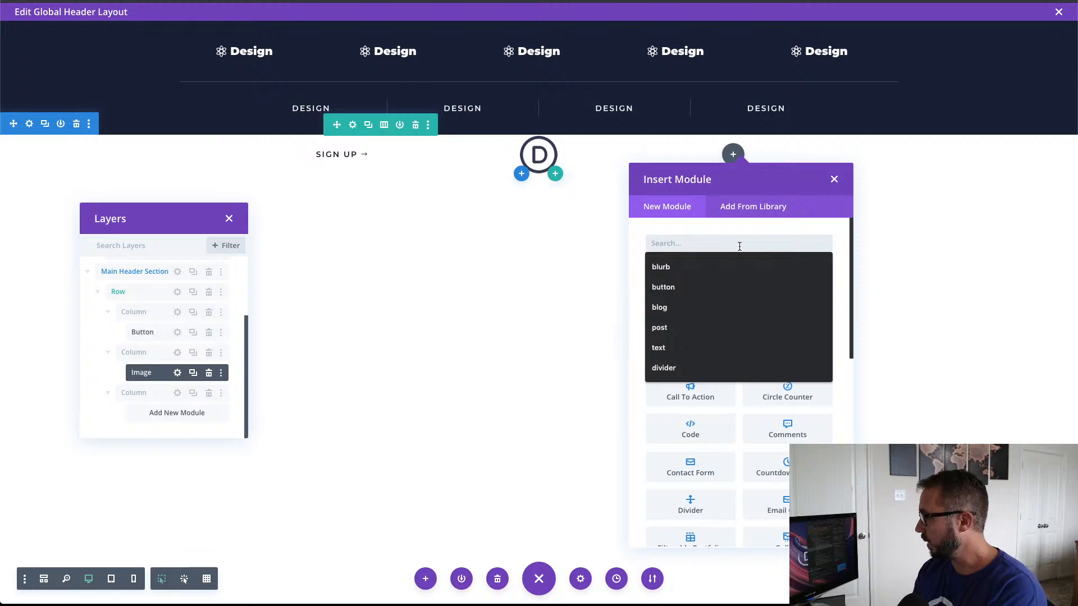
left_click(834, 180)
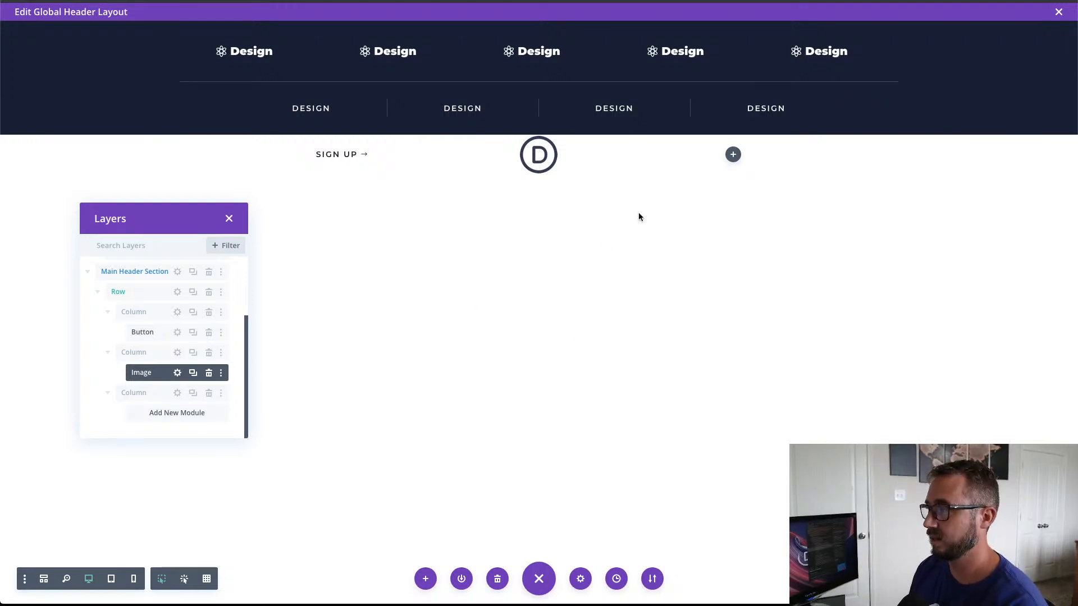
Step: Insert a Text module into the empty third column of the main header row
left_click(734, 155)
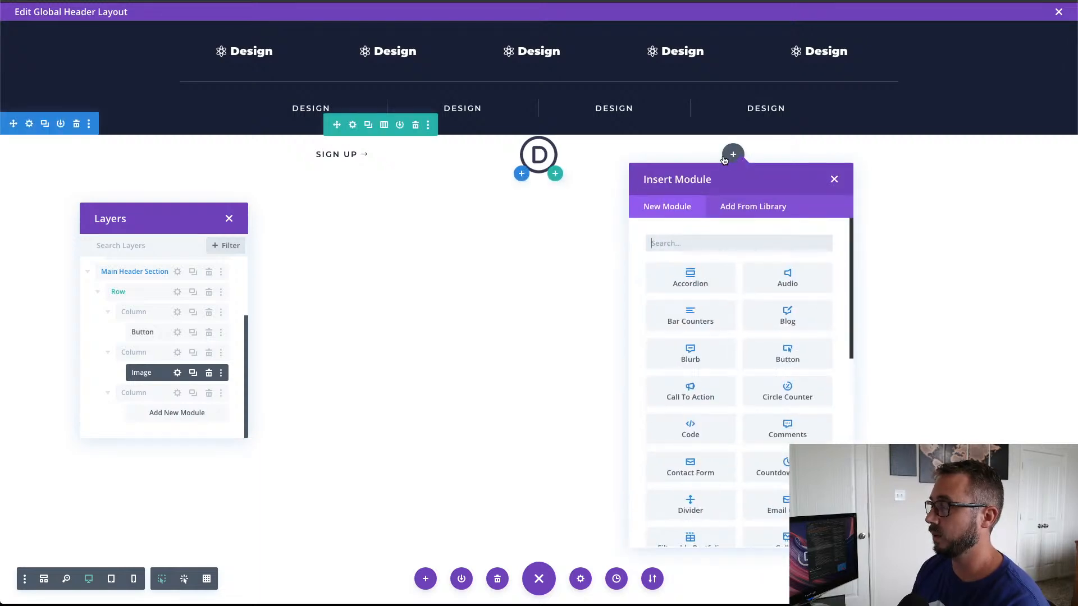
left_click(706, 243)
type("t")
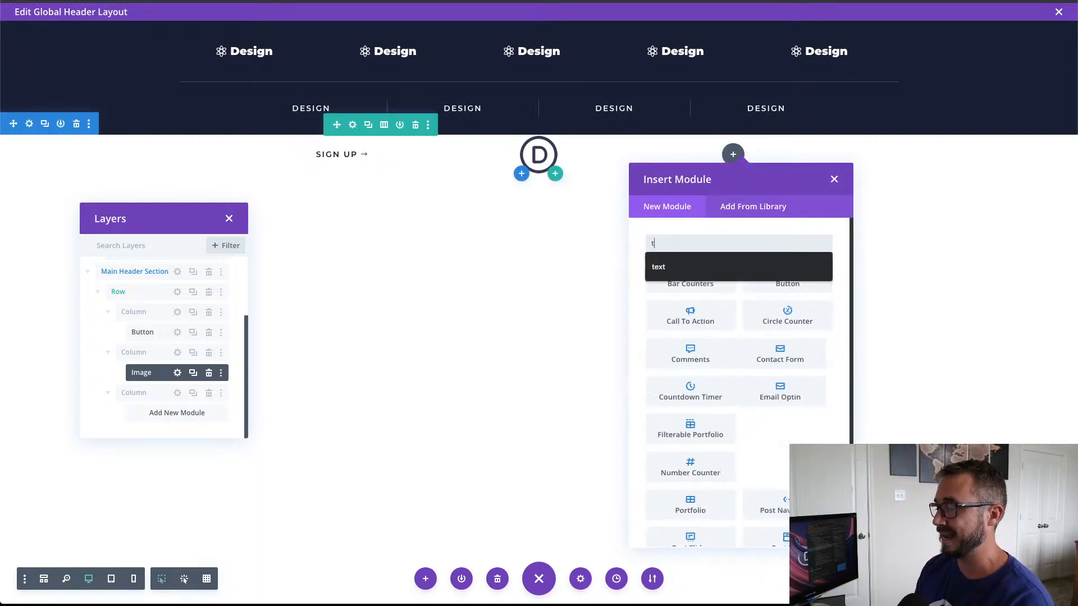
type("ext")
left_click(699, 275)
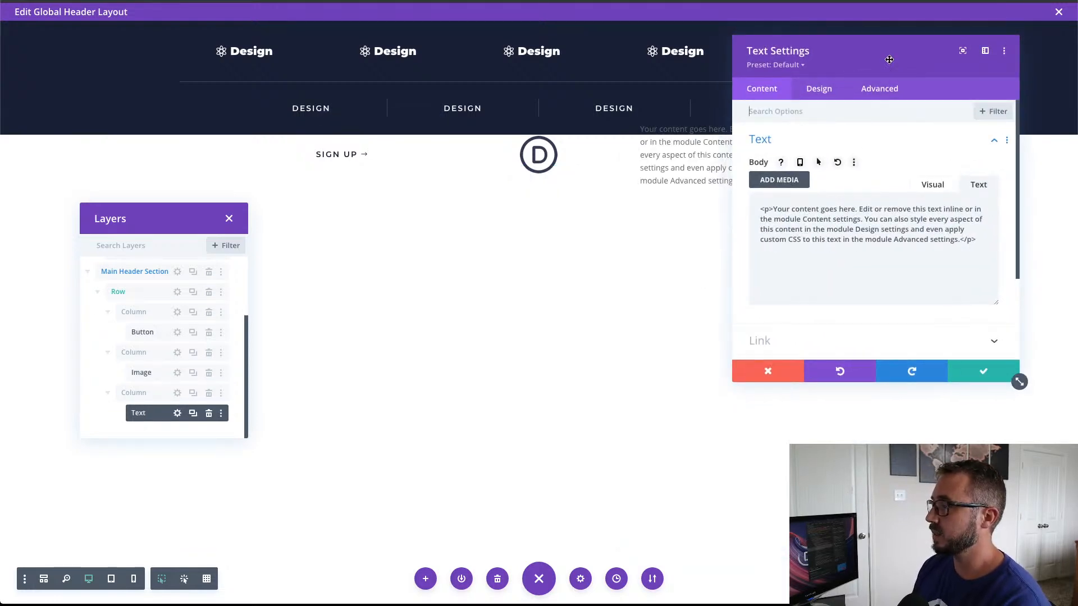
Step: Replace the Text module's body with pasted HTML for three empty spans classed line line-1, line line-2 and line line-3, separated by line breaks
left_click_drag(900, 117, 453, 124)
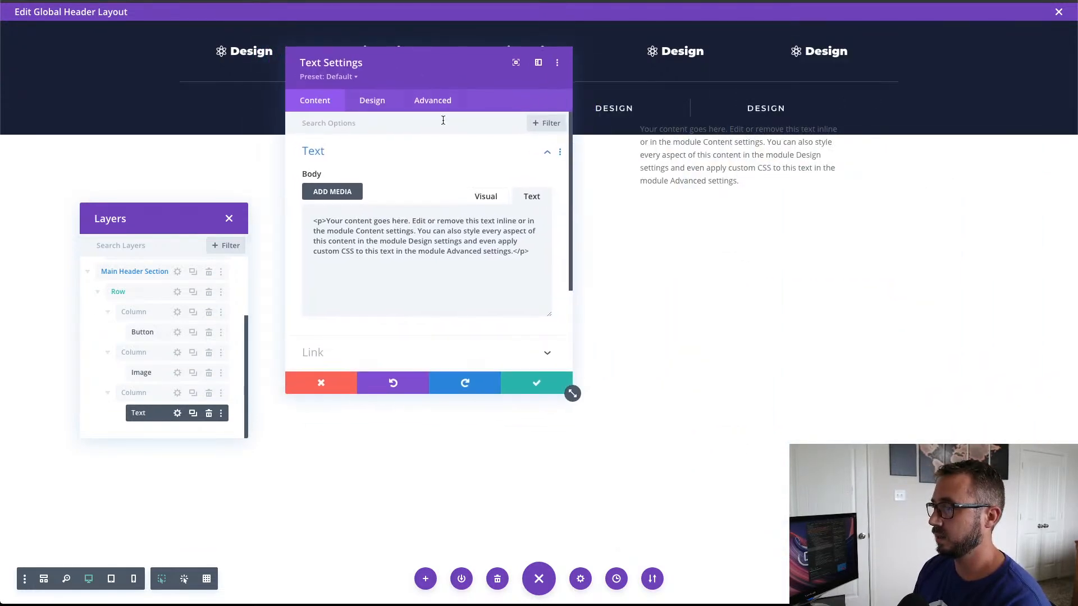
left_click_drag(531, 252, 296, 223)
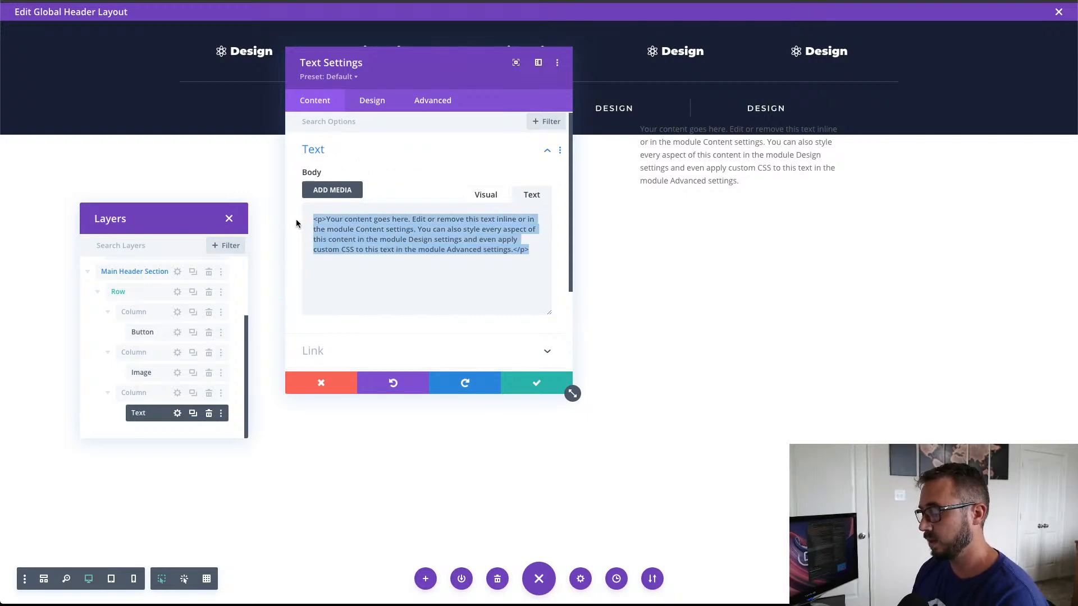
type("<p><span class=\"line line-1\"></span><br /> <span class=\"line line-2\"></span><br /> <span class=\"line line-3\"></span></p>")
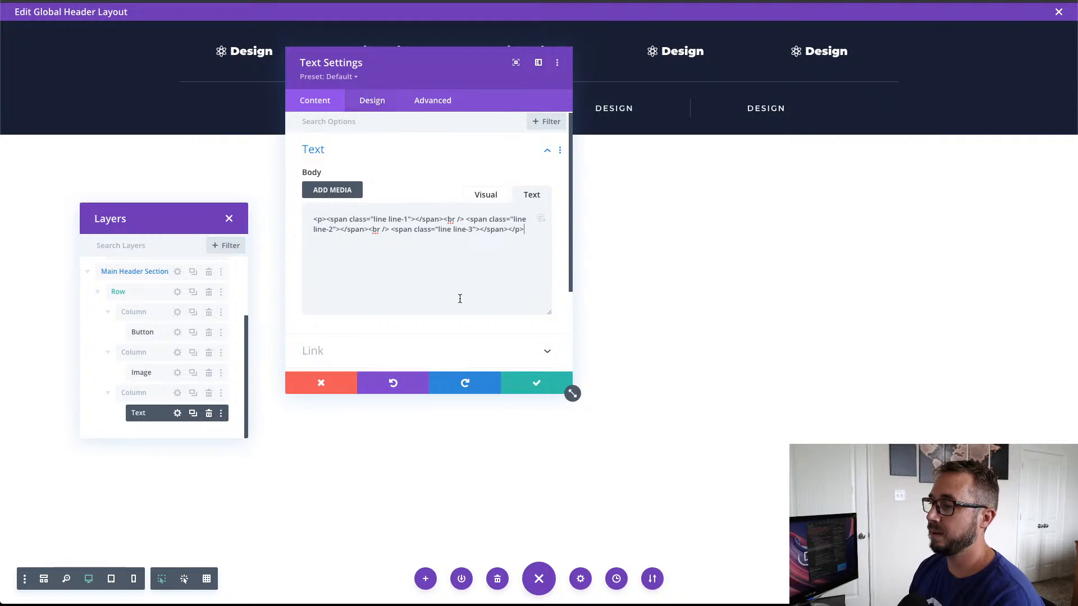
Step: Set the Text module's background color to the recently used dark navy
scroll(446, 340, "down", 1)
scroll(443, 340, "down", 3)
left_click(409, 278)
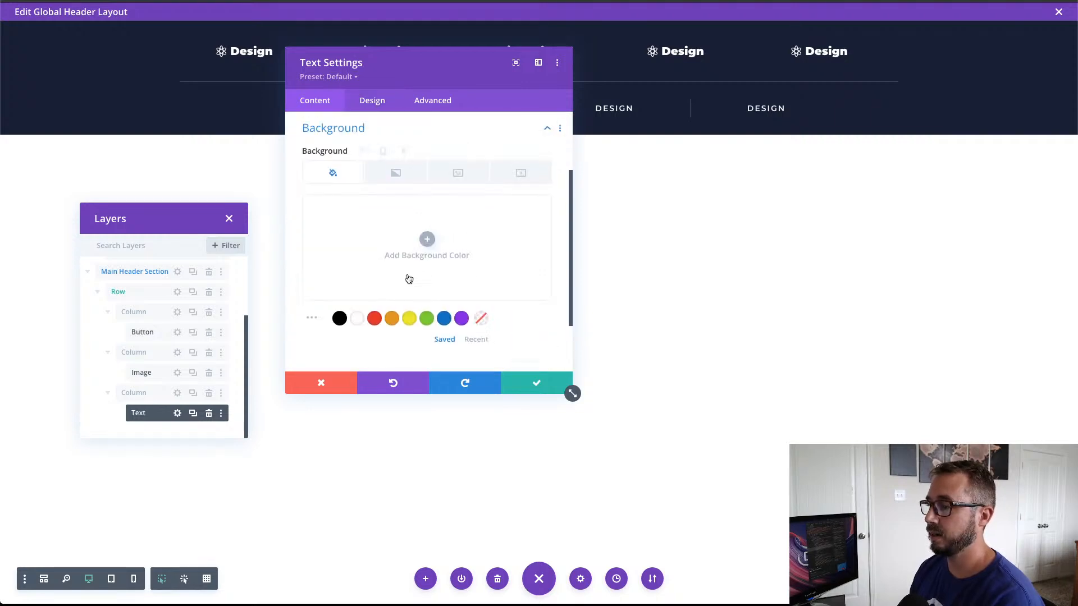
left_click(476, 339)
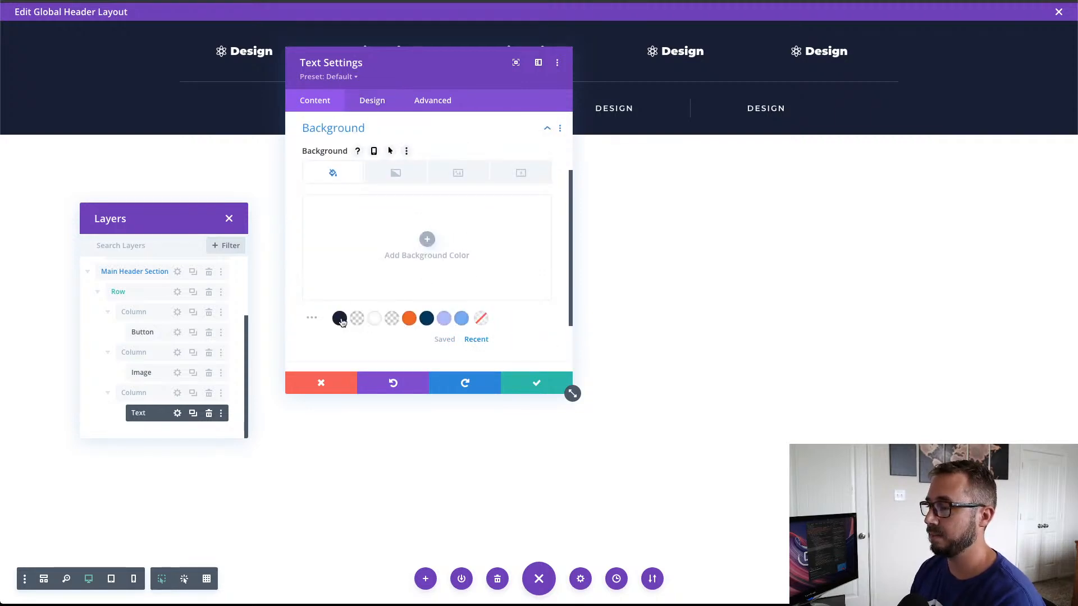
left_click(339, 319)
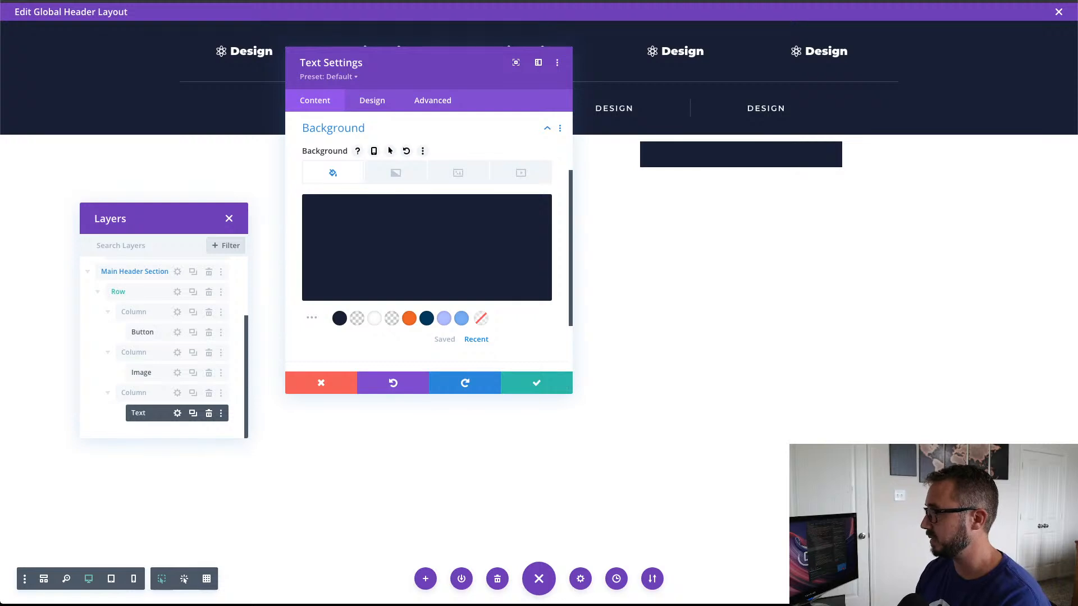
Step: Set the Text module's width and height to 70px each, and move its settings window clear of the header row
left_click(371, 104)
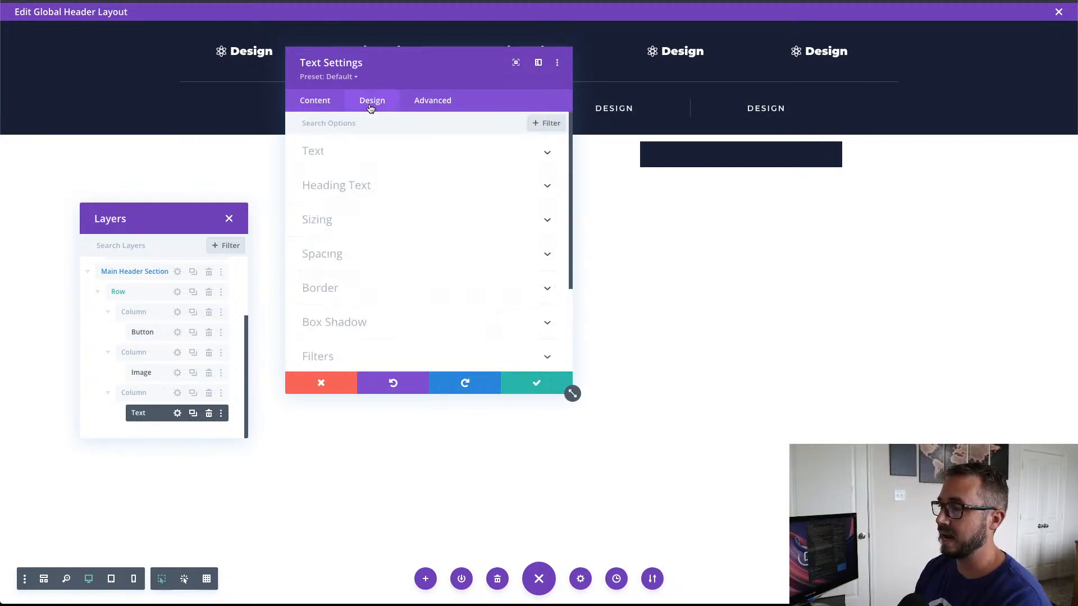
left_click(374, 232)
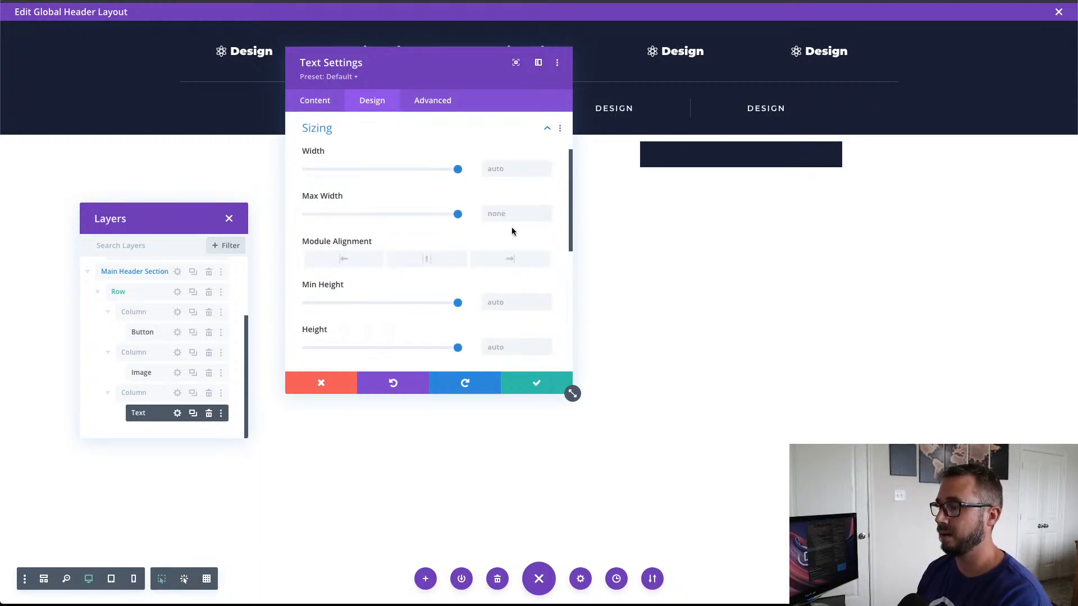
left_click(494, 169)
type("70")
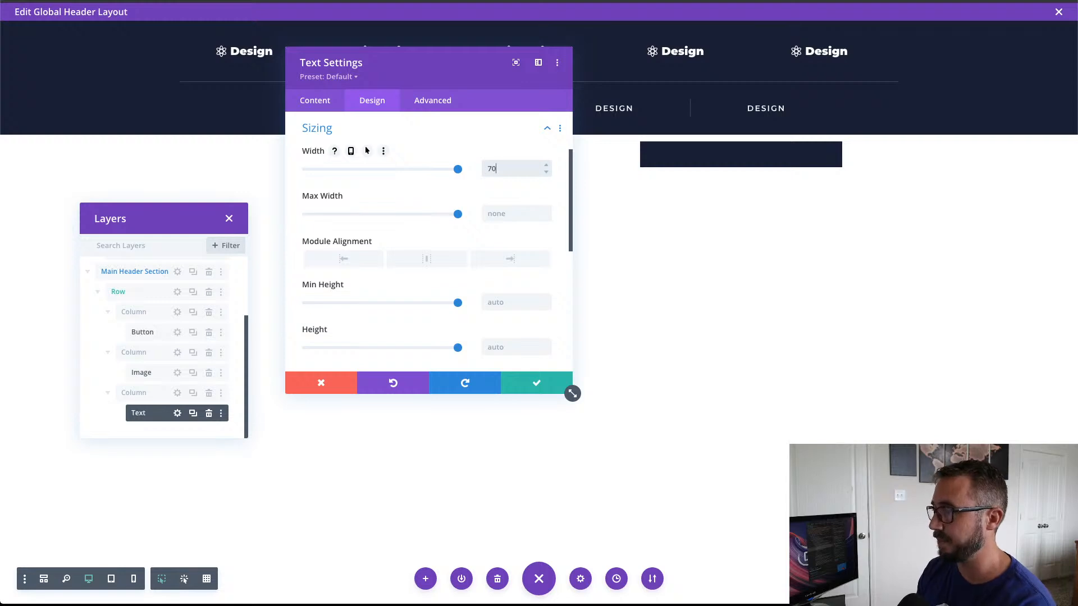
type("px")
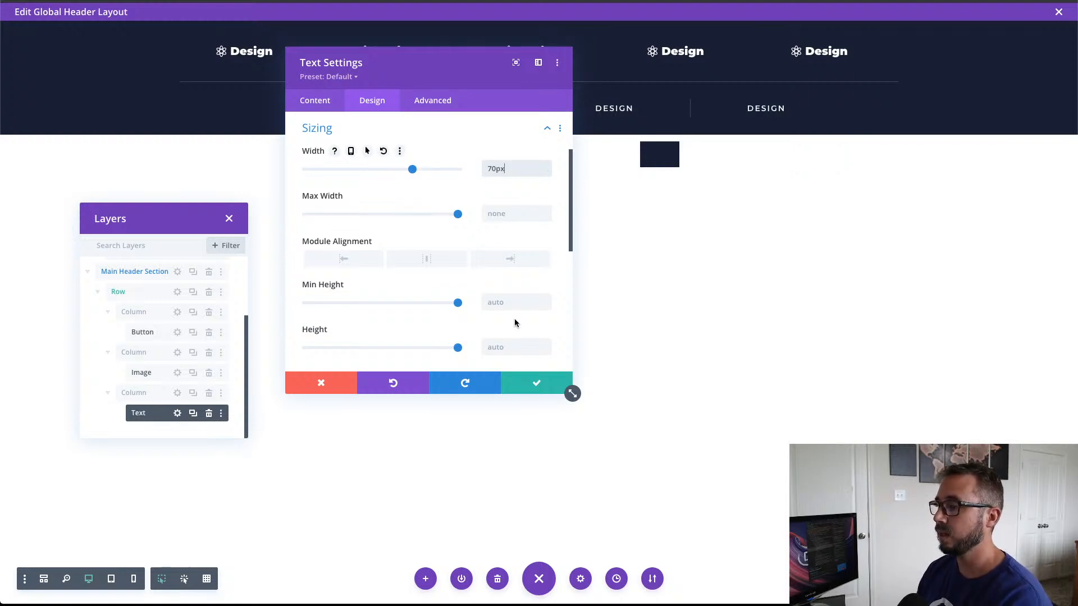
left_click(505, 345)
type("7")
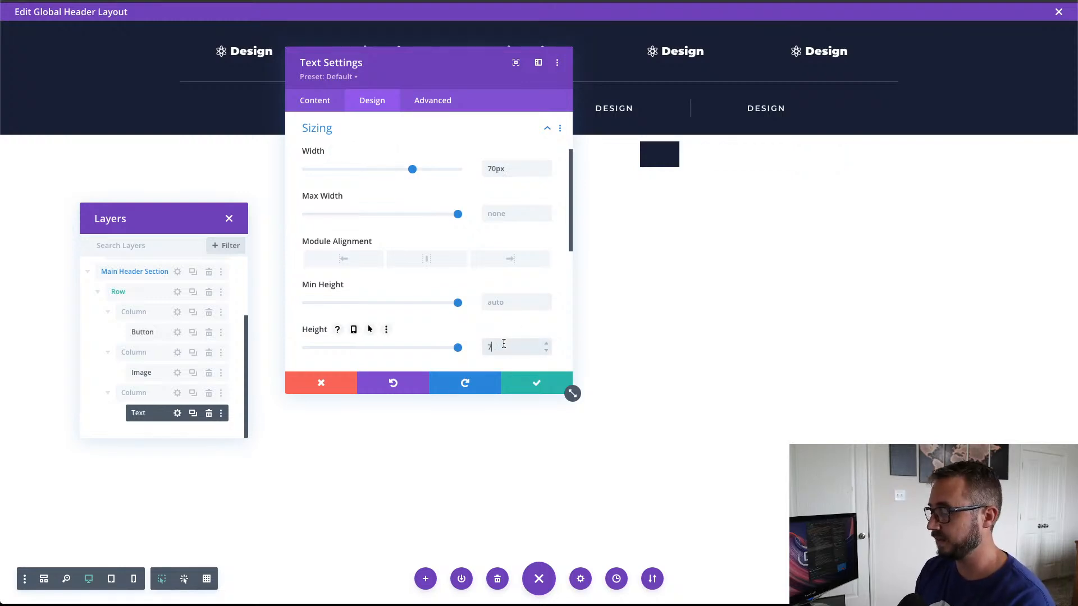
type("0px")
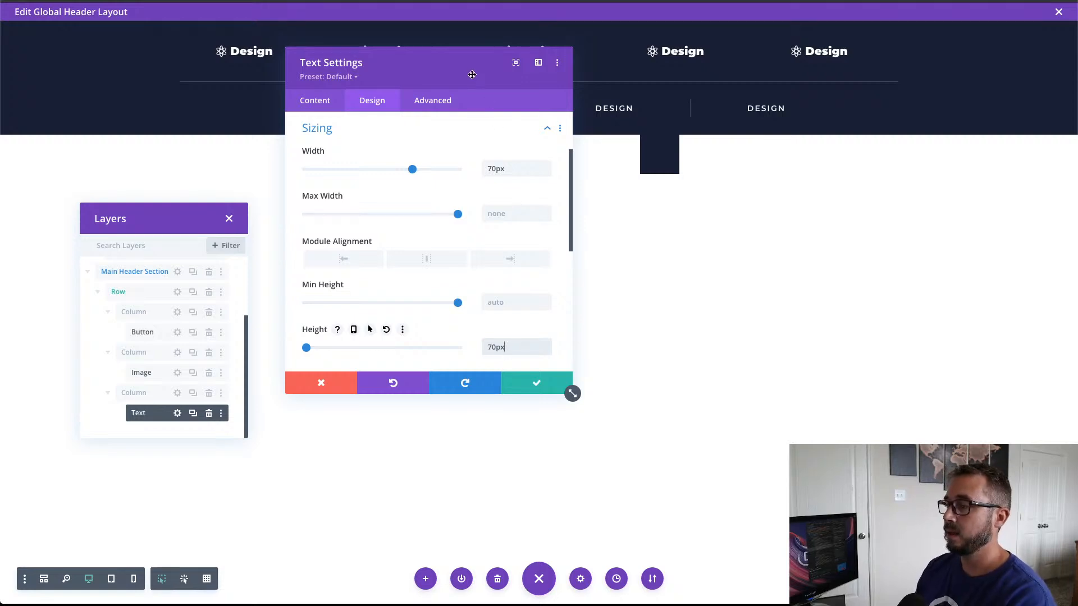
left_click_drag(472, 75, 493, 211)
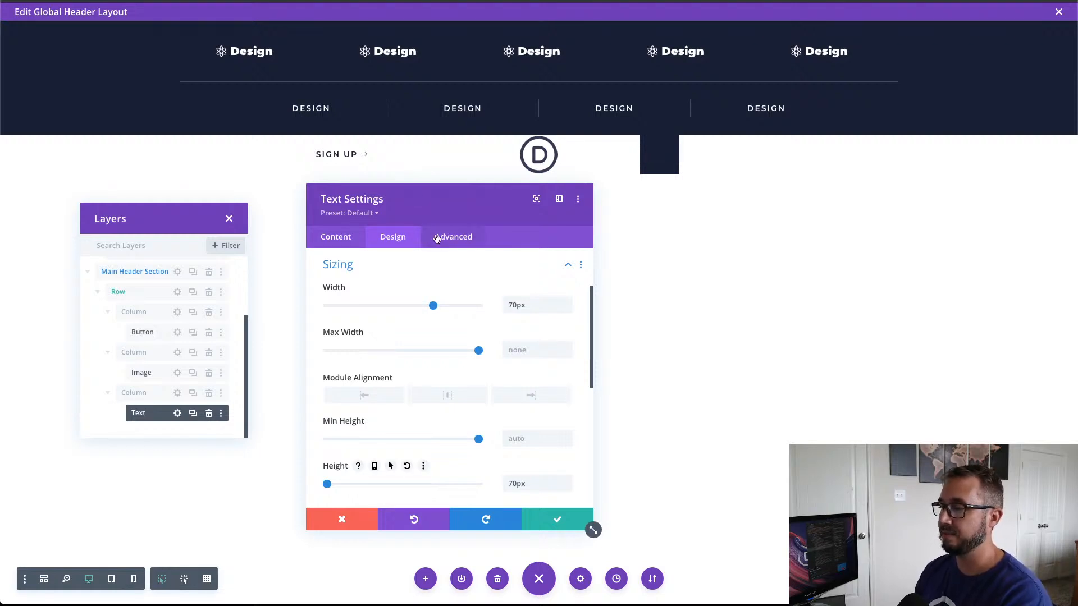
left_click_drag(443, 202, 420, 206)
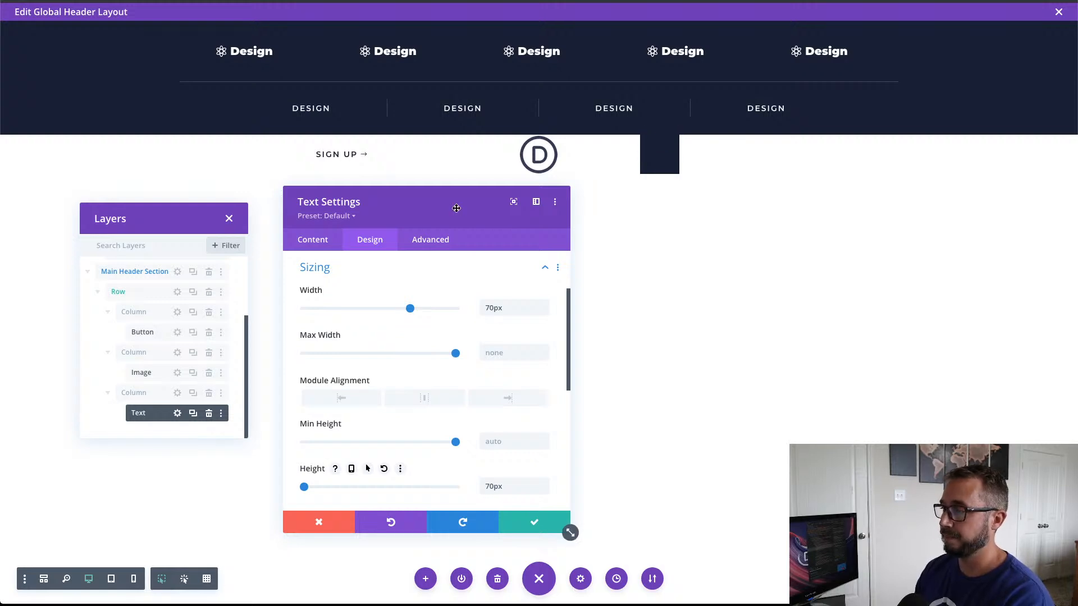
Step: Set the toggle Text module's padding to 20px top and bottom and 16px left and right, with each pair linked
left_click_drag(454, 206, 503, 210)
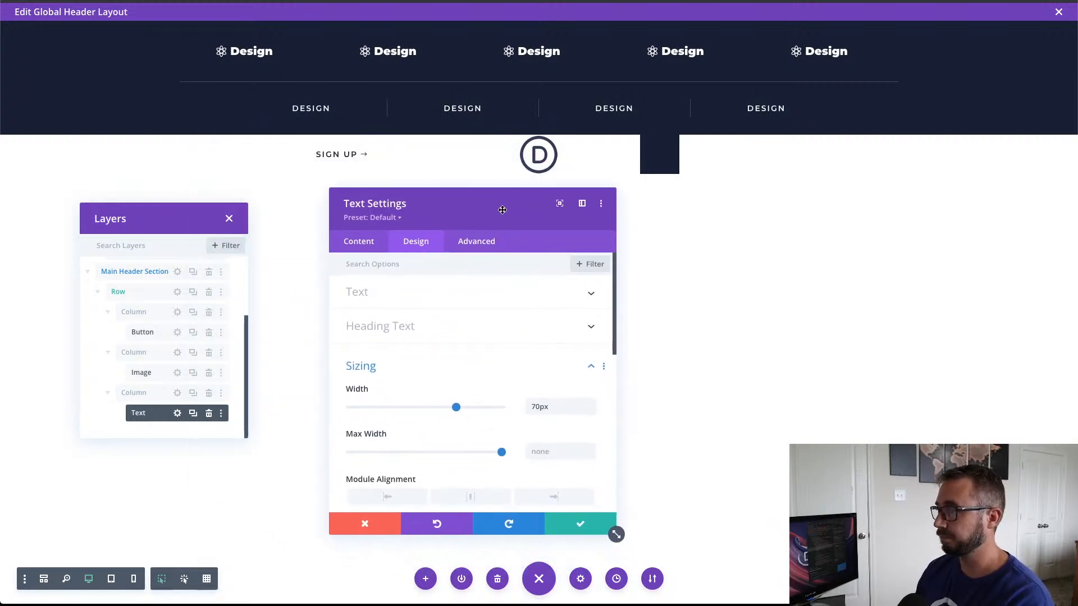
scroll(462, 377, "down", 4)
scroll(464, 377, "down", 2)
left_click(464, 374)
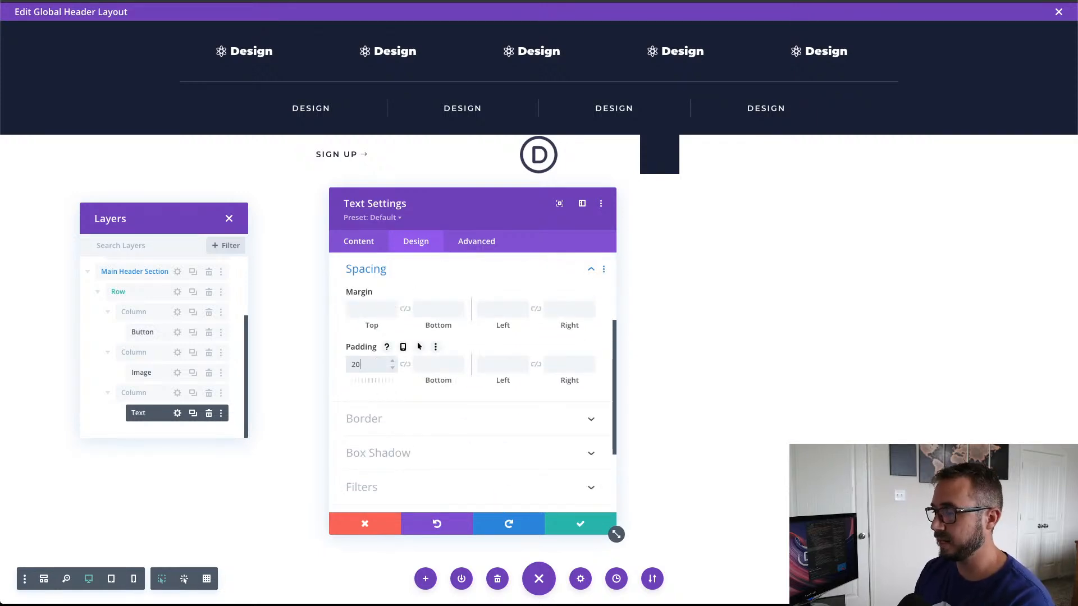
left_click(405, 364)
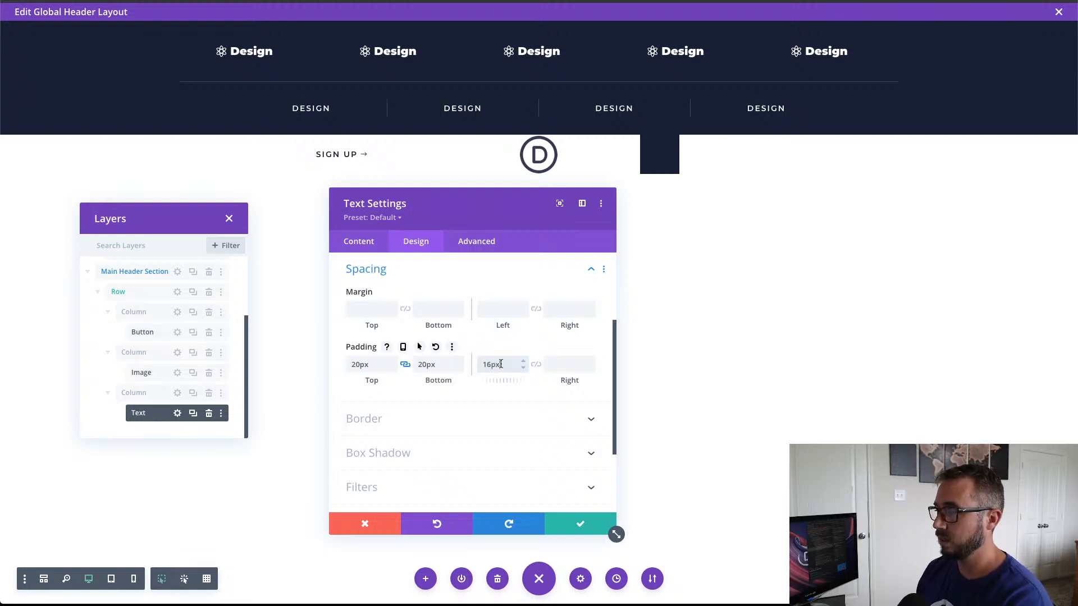
left_click(540, 369)
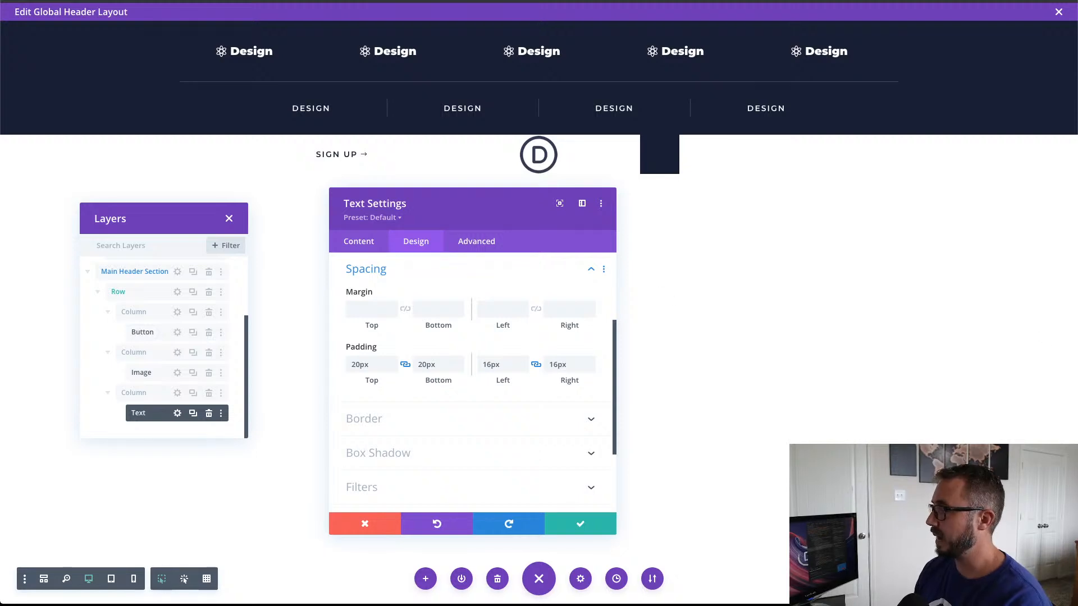
Step: Assign the CSS class et-push-menu-toggle to the Text module and save its settings
left_click(481, 244)
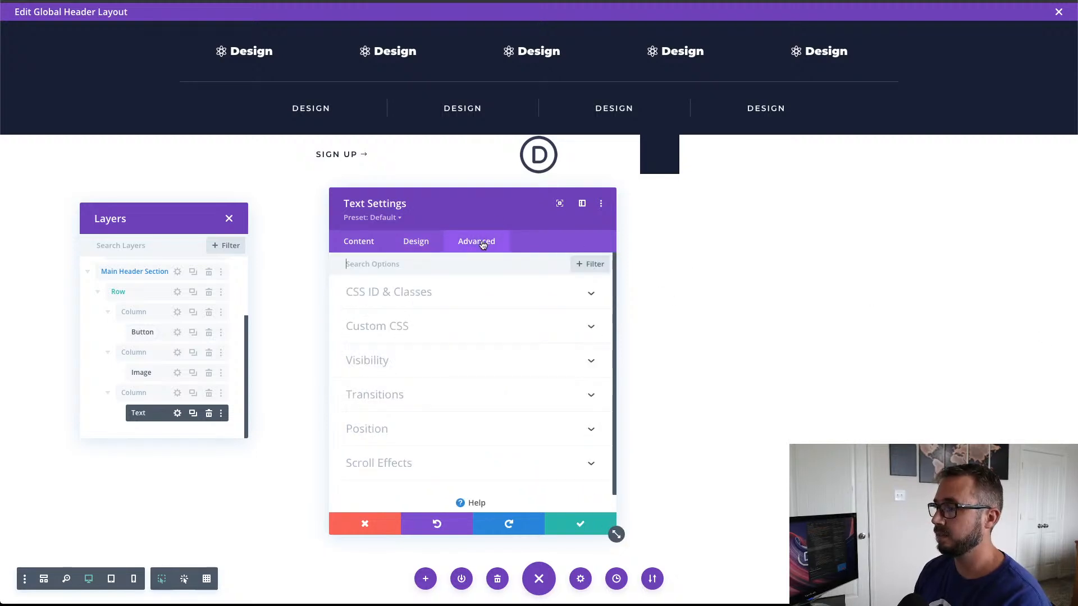
left_click(431, 293)
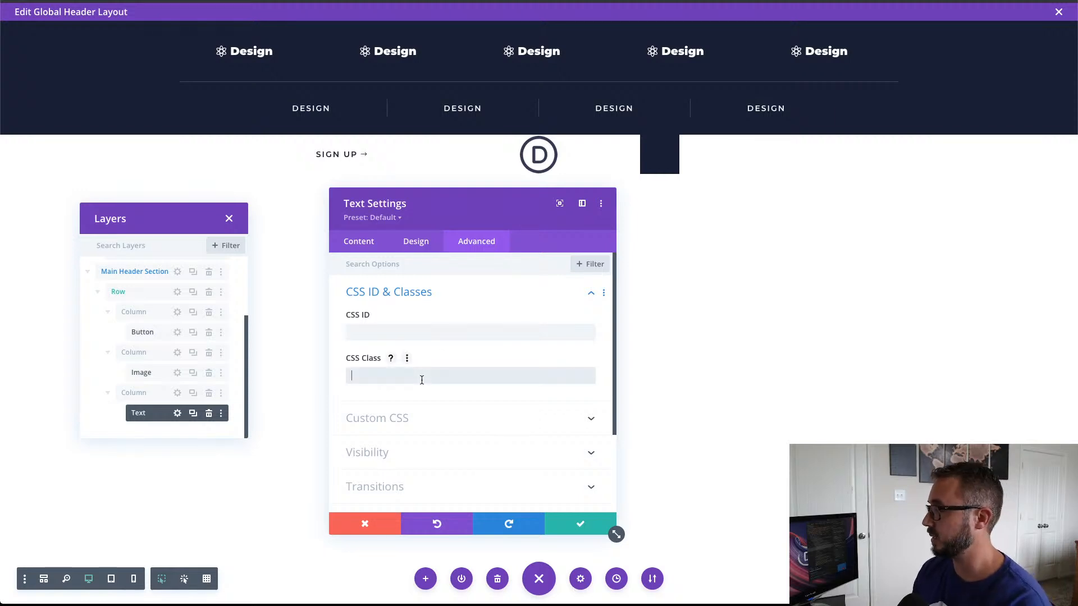
type("et-push-menu-")
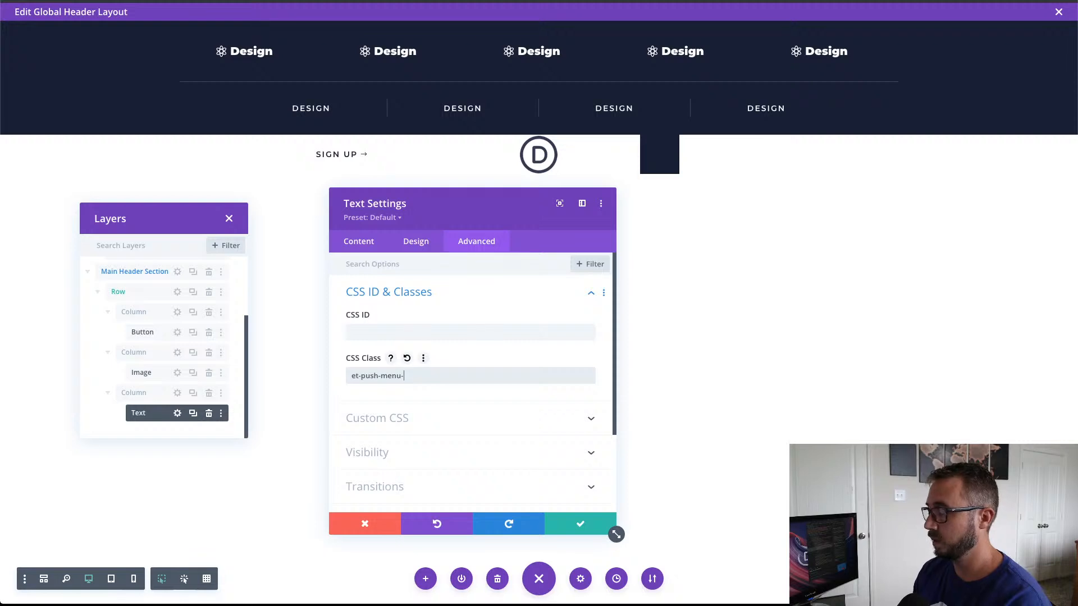
type("toggle")
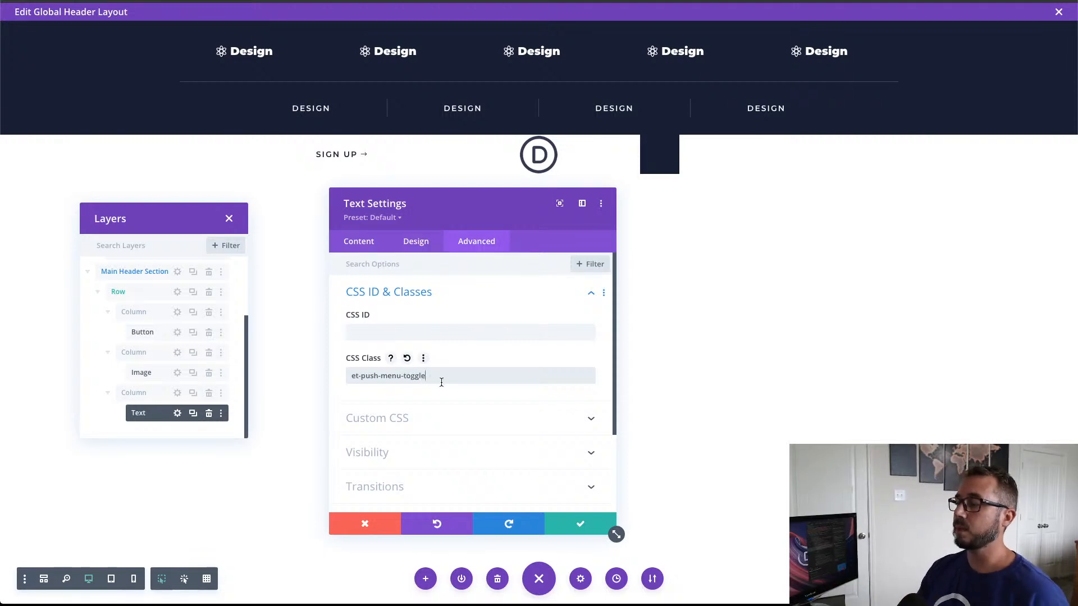
scroll(463, 418, "down", 1)
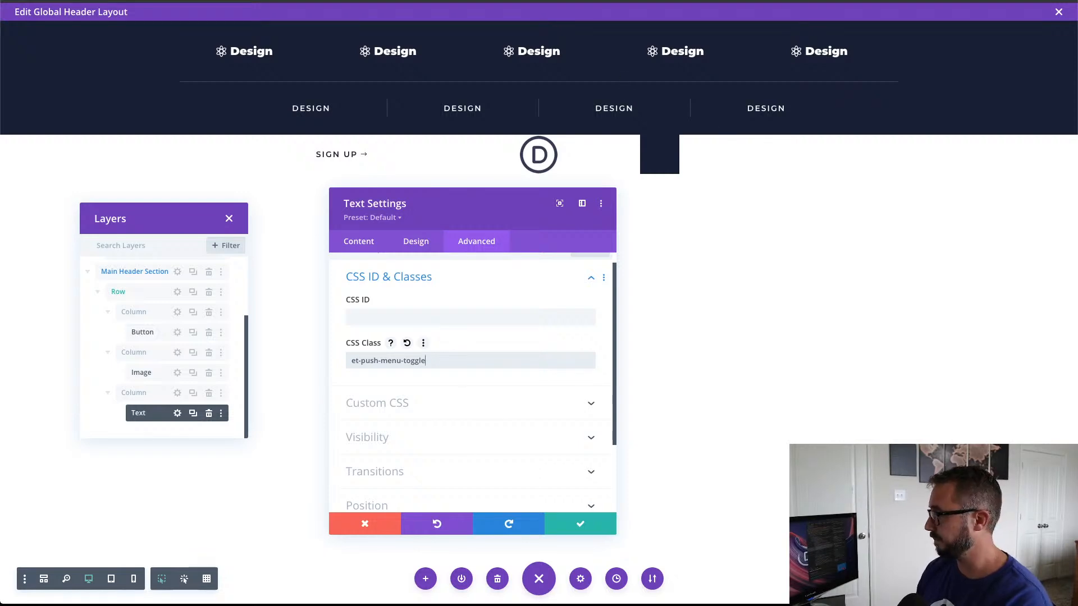
left_click(585, 523)
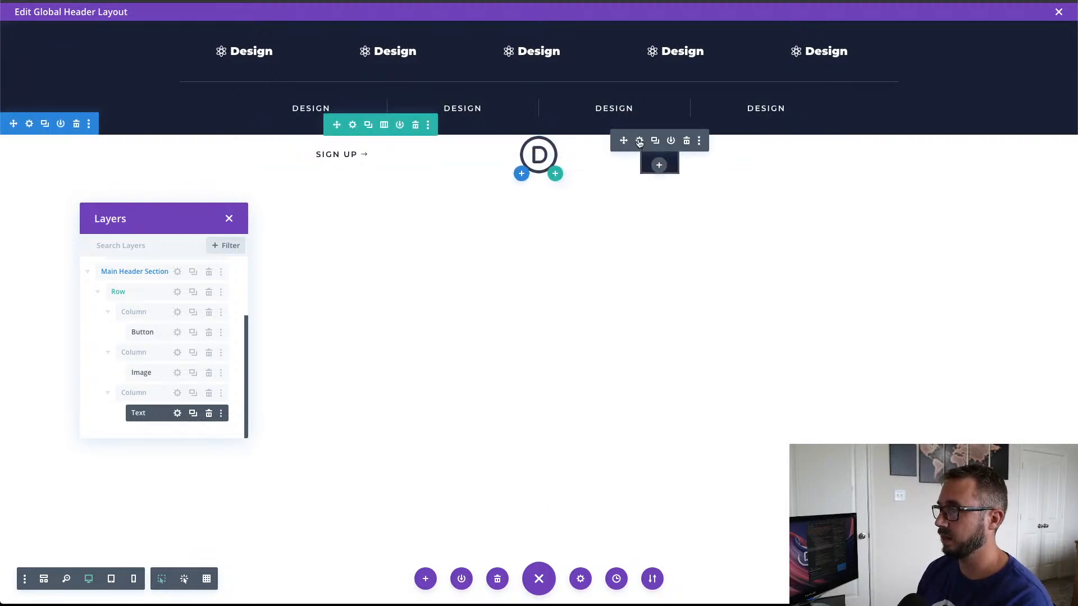
Step: Set the module alignment of the third column's Text module to right and save it
left_click(639, 142)
left_click(416, 241)
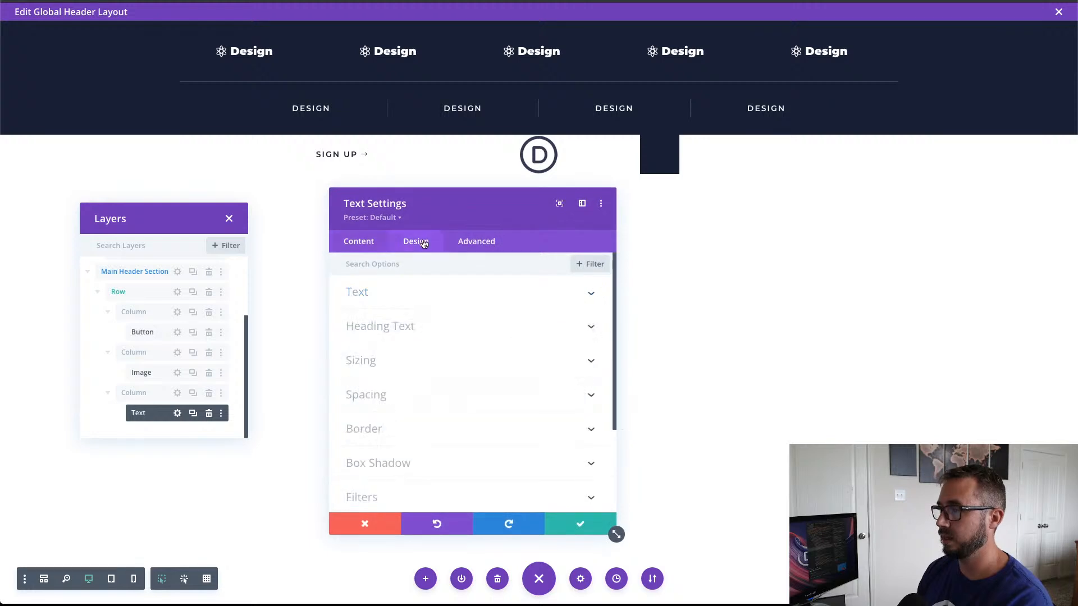
left_click(401, 305)
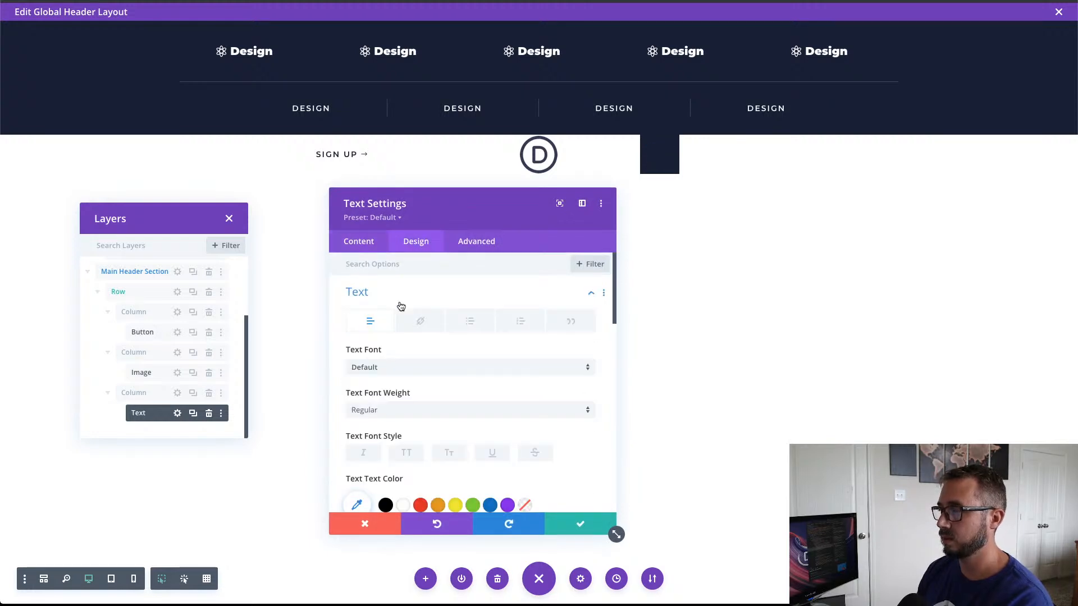
left_click(402, 297)
left_click(460, 361)
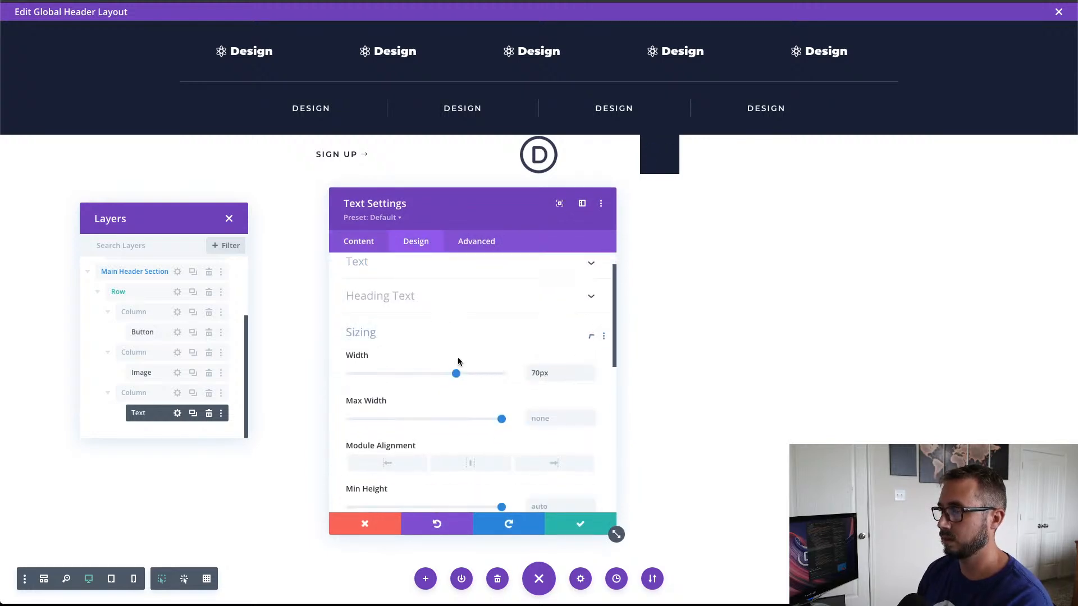
left_click(559, 400)
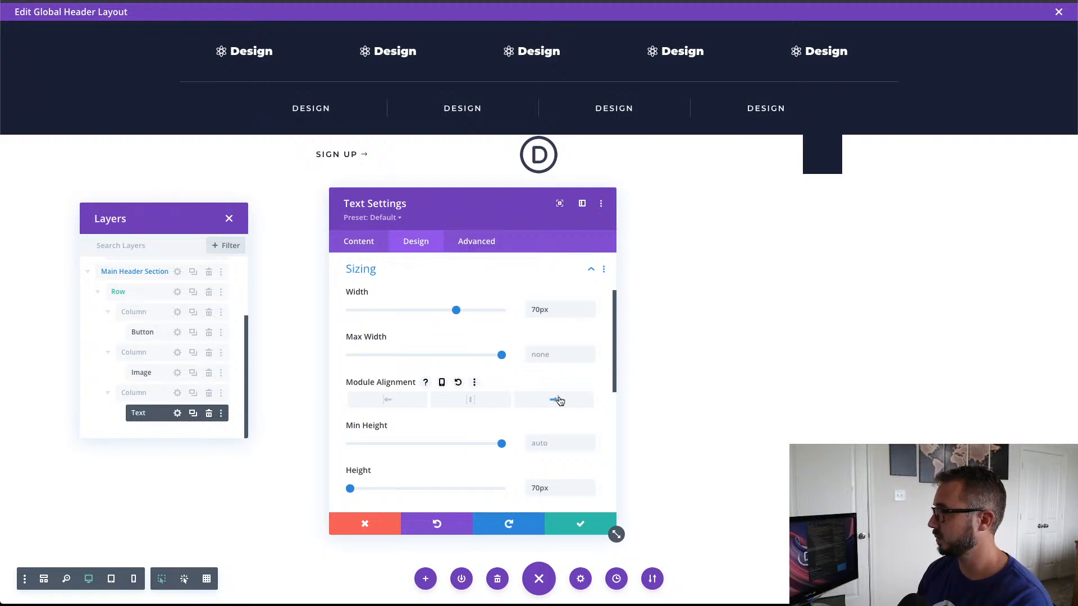
left_click(573, 525)
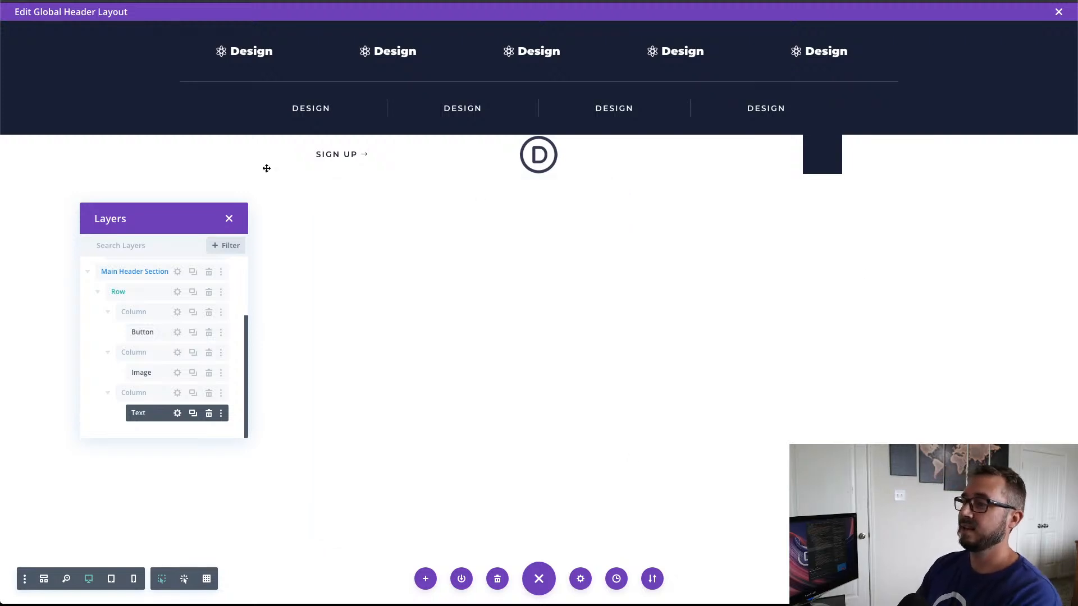
Step: Set the Sign Up button's alignment to left and save it
left_click(316, 151)
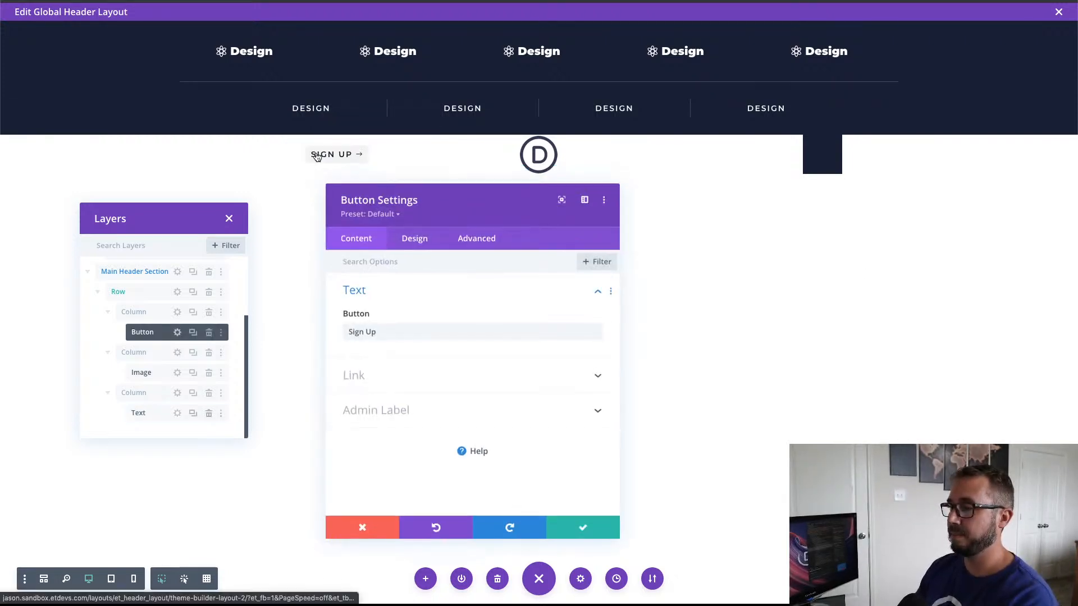
left_click(426, 246)
left_click(427, 292)
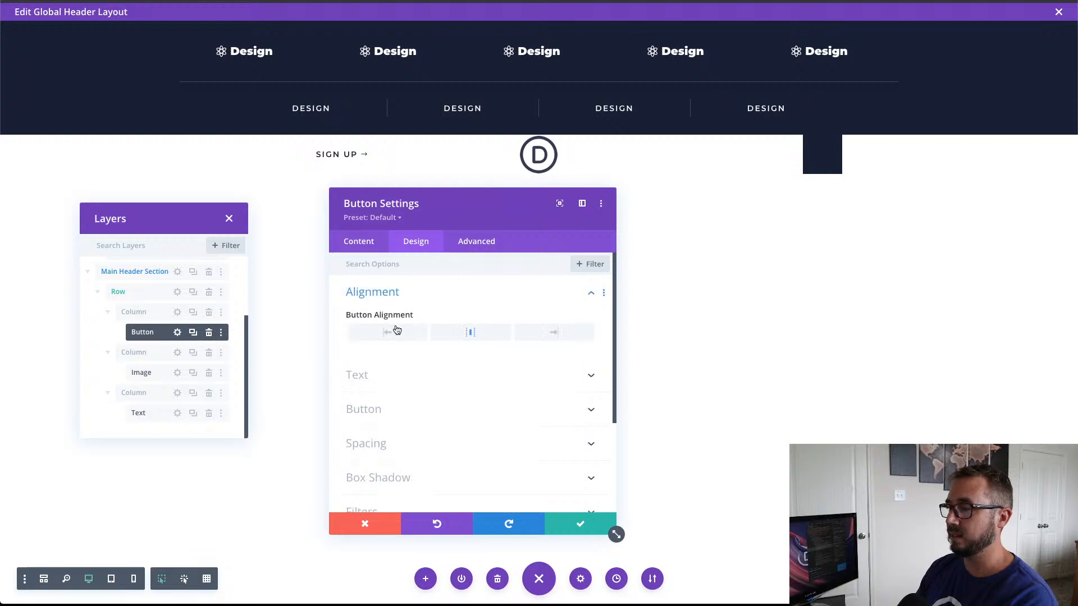
left_click(387, 332)
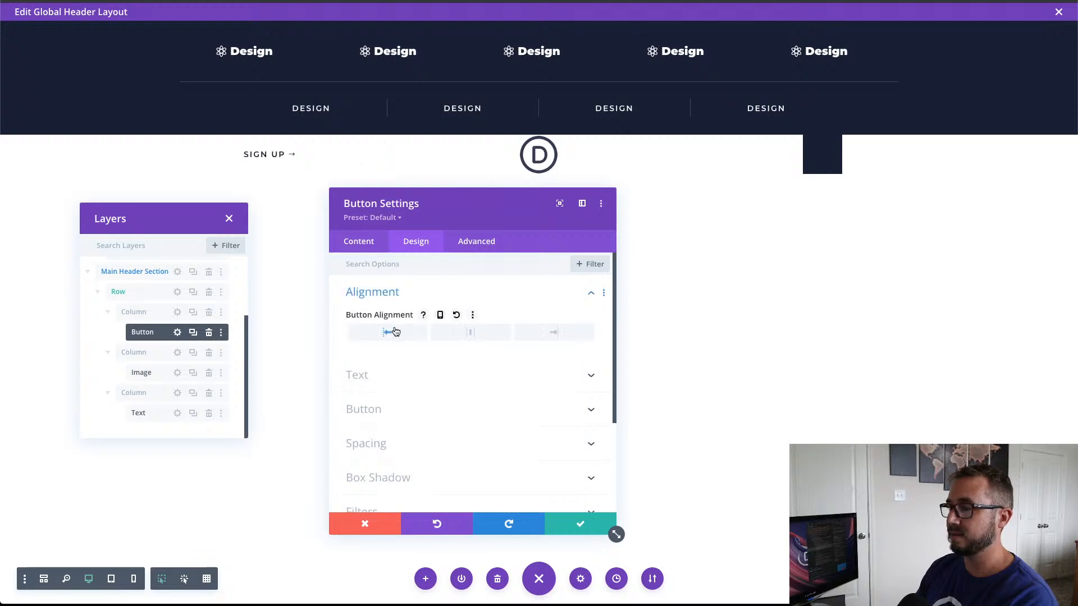
left_click(581, 523)
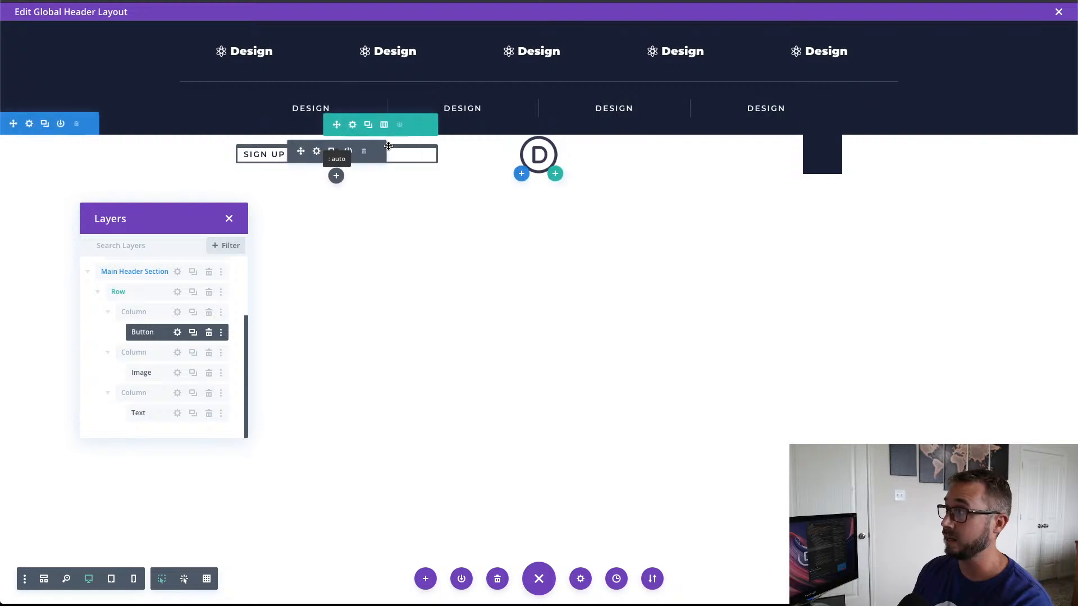
Step: Insert a Code module below the toggle Text module in the third column of the main header row
left_click_drag(181, 219, 174, 187)
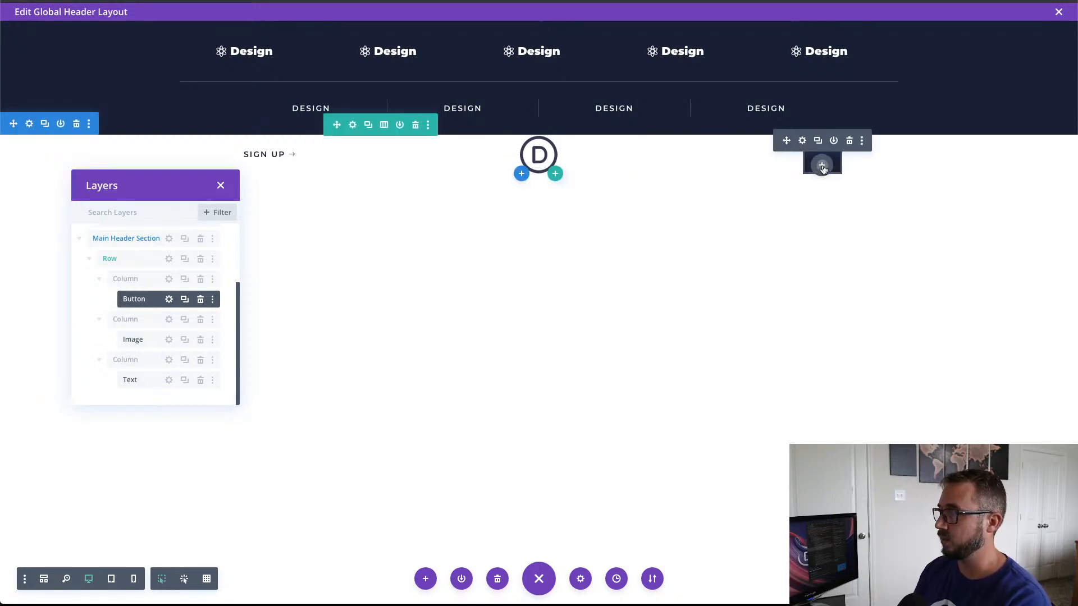
left_click(822, 165)
left_click(779, 254)
type("code")
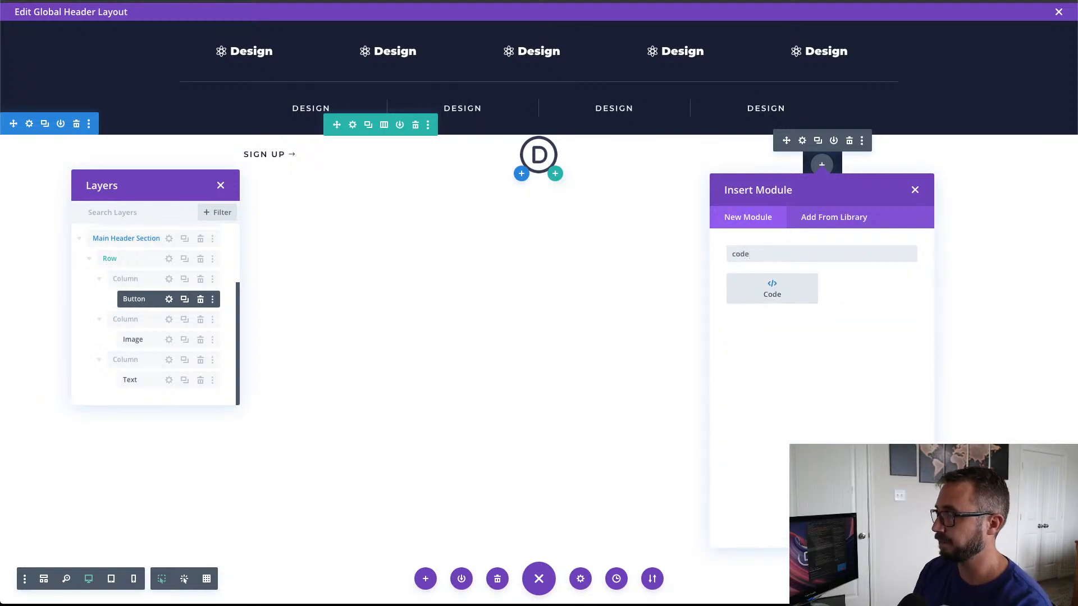
left_click(812, 291)
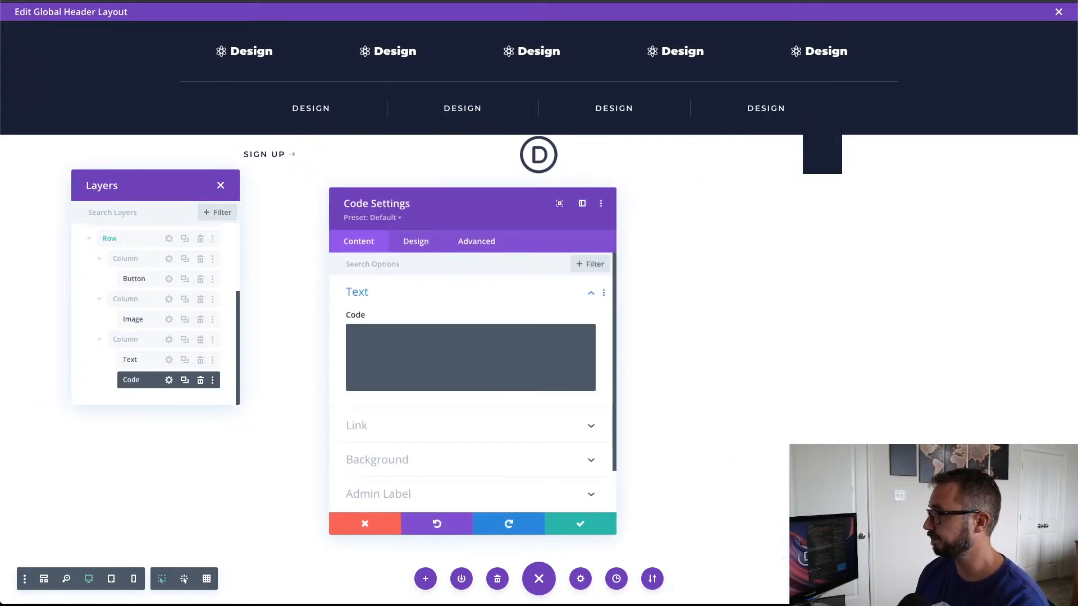
Step: Paste the copied CSS for the .line, .et-push-menu and .et-push-menu-toggle classes into the Code module
left_click(411, 338)
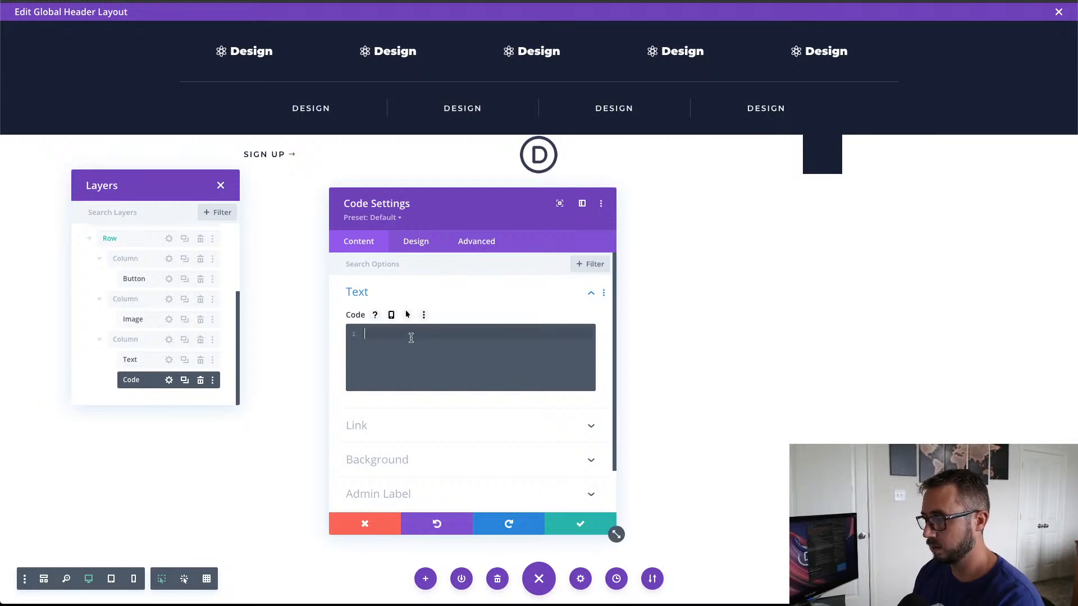
type(".line {   display: block;   position: absolute;   height: 2px;   width: 100%;   background: #ffffff;   opacity: 1;   -webkit-transition: .1s ease-in-out;   -moz-transition: .1s ease-in-out;   -o-transition: .1s ease-in-out;   transition: .1s ease-in-out; } .line-2 {   top: 10px; } .line-3 {   top: 20px; } .et-push-menu-toggle.open .line-1 {   top: 10px;   -webkit-transform: rotate(135deg);   -moz-transform: rotate(135deg);   -o-transform: rotate(135deg);   transform: rotate(135deg); } .et-push-menu-toggle.open .line-2 {   display: none; } .et-push-menu-toggle.open .line-3 {   top: 10px;   -webkit-transform: rotate(-135deg);   -moz-transform: rotate(-135deg);   -o-transform: rotate(-135deg);   transform: rotate(-135deg); } .et-push-menu {   display:none; } .et-fb .et-push-menu {   display:block; } .et-push-menu-toggle {   cursor:pointer; }")
scroll(483, 343, "up", 5)
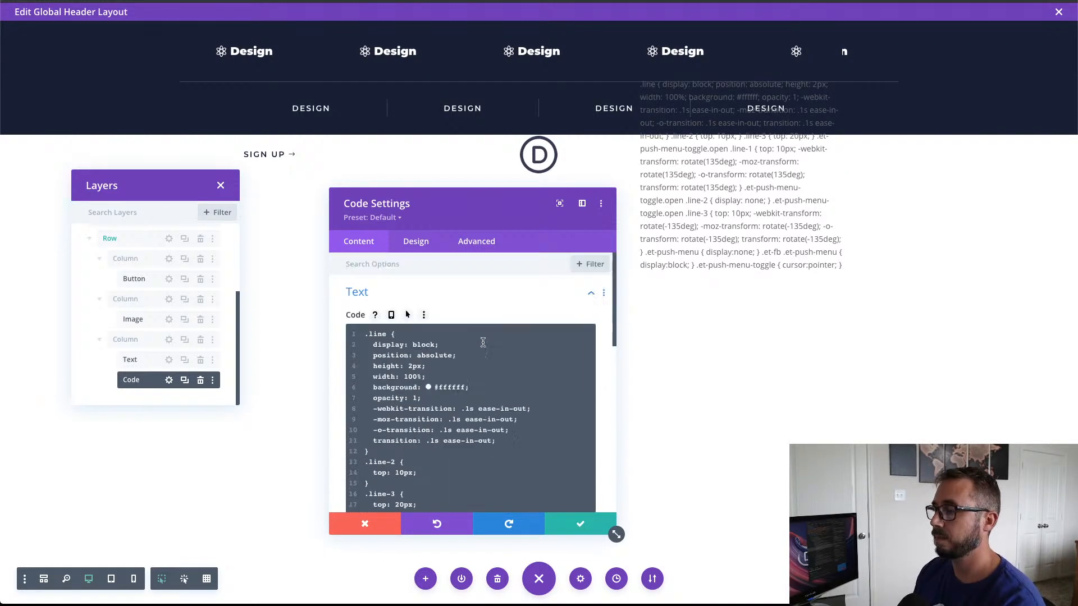
Step: Add a <style></style> tag pair on a new first line above the .line rule
left_click(364, 336)
key("Return")
key("Up")
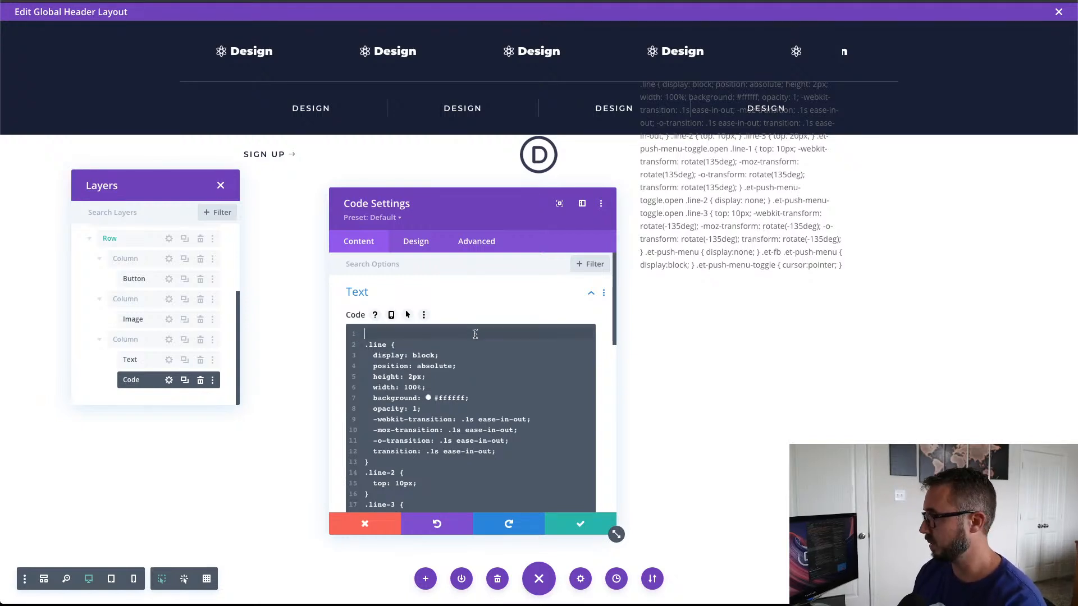
type("<s")
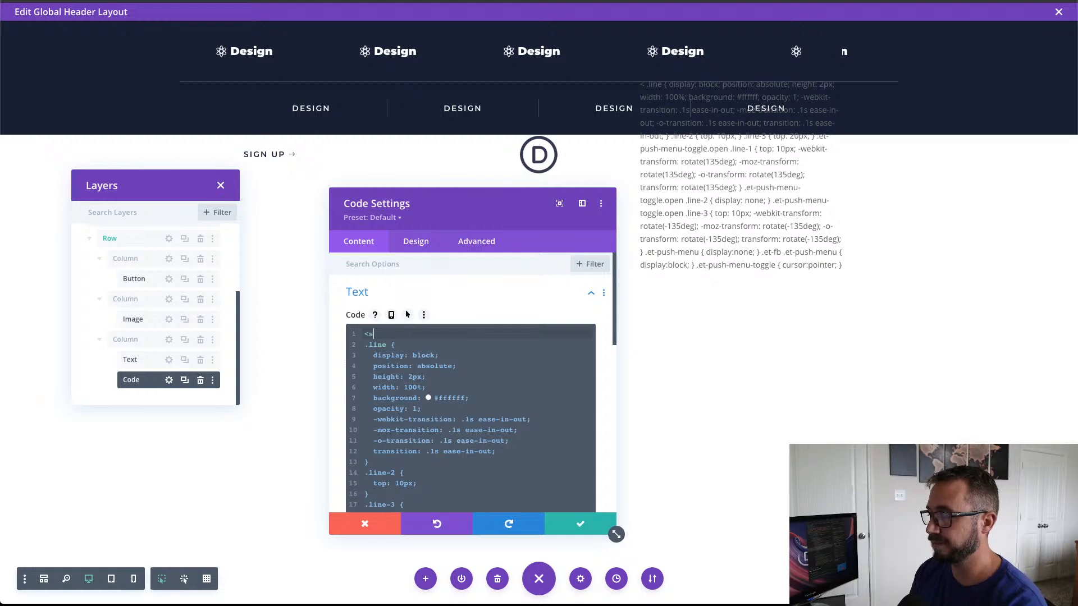
type("tyle></style>")
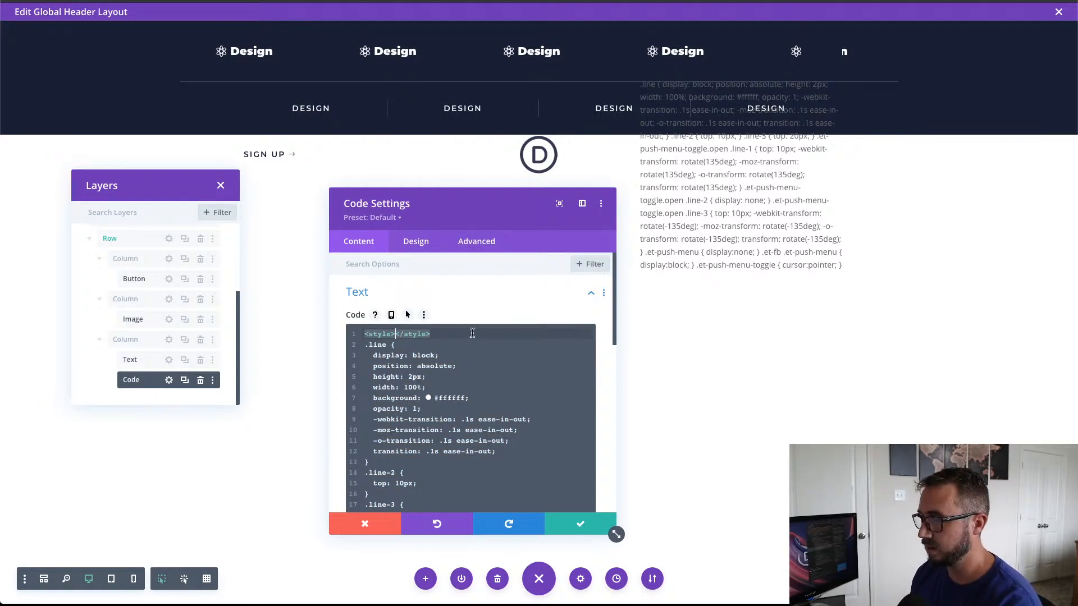
Step: Move the closing </style> tag to its own unindented line after the last CSS rule
left_click_drag(471, 334, 397, 335)
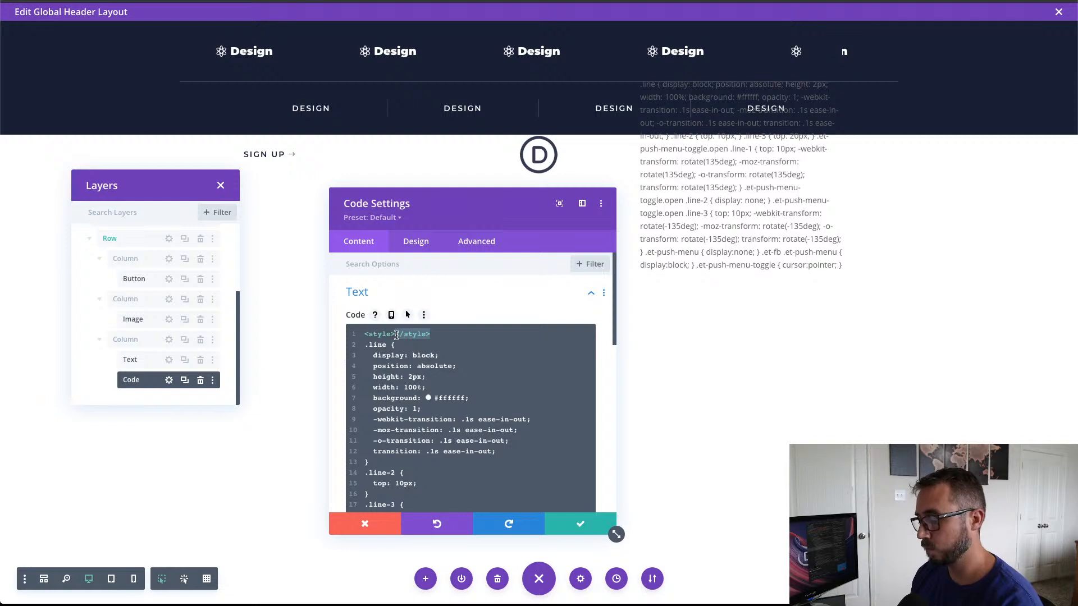
key("ctrl+x")
scroll(426, 356, "down", 10)
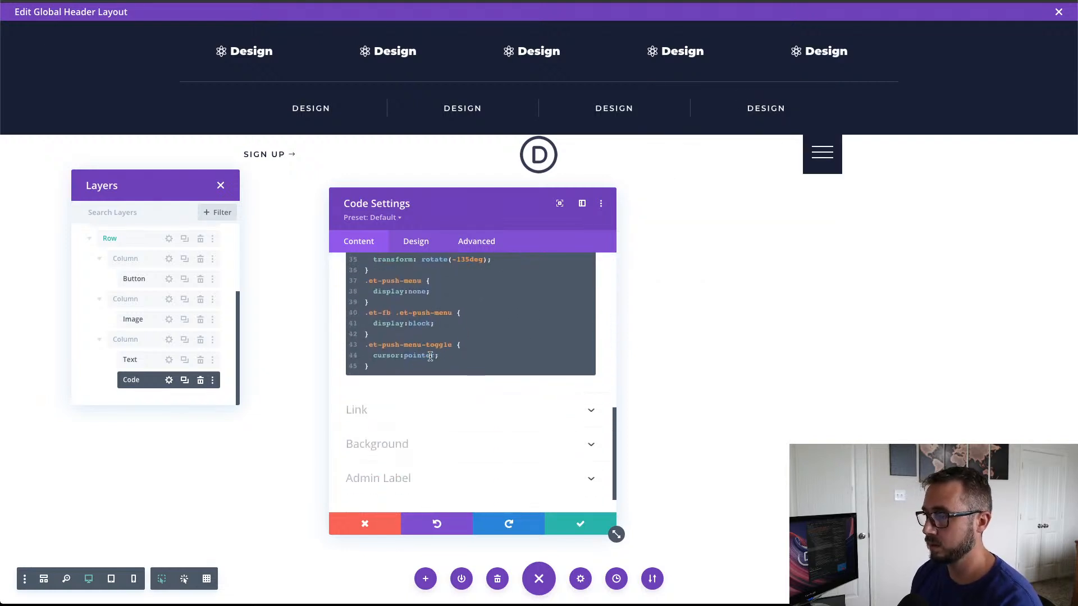
left_click(409, 365)
key("Return")
key("ctrl+v")
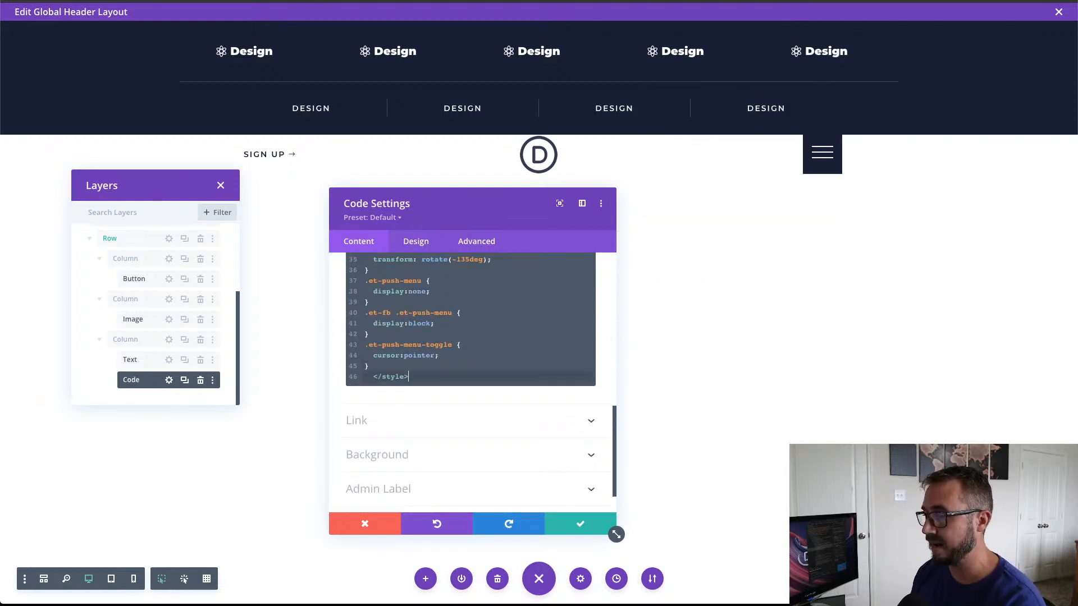
left_click(375, 379)
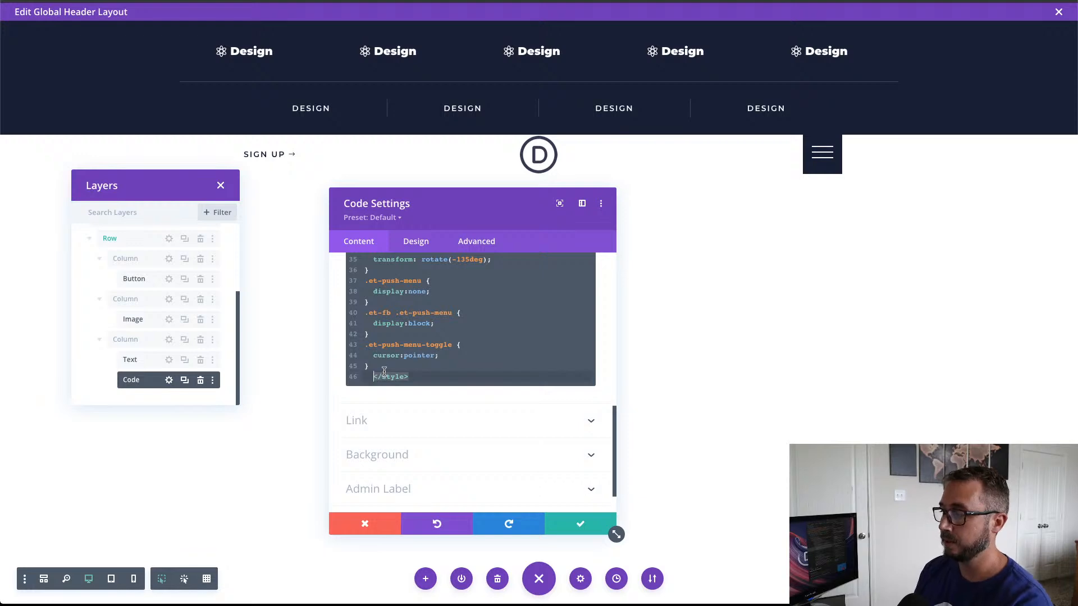
key("BackSpace")
key("BackSpace")
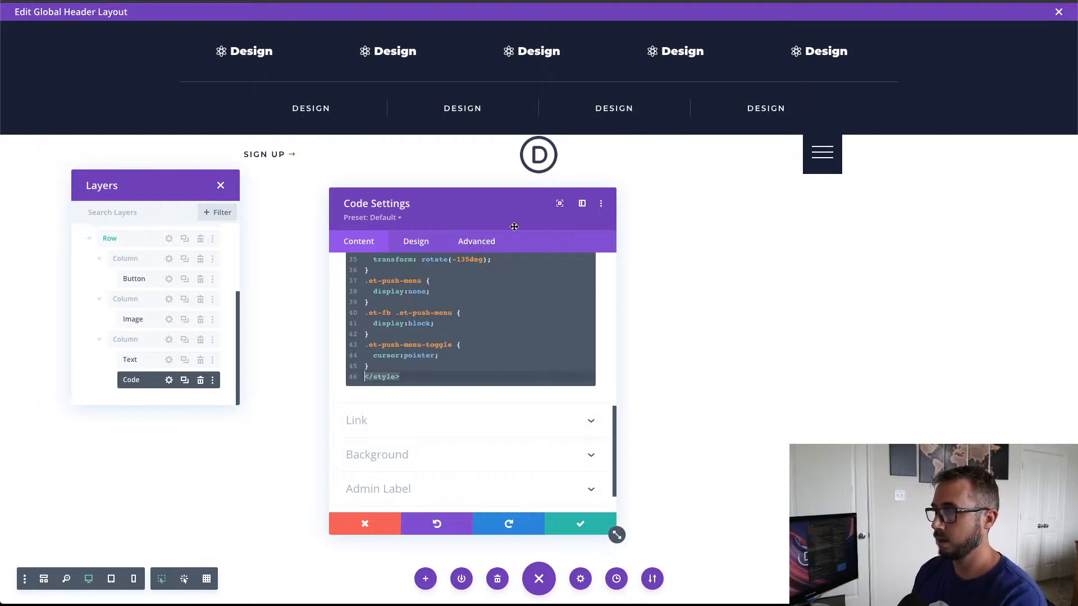
Step: Reposition and enlarge the Code settings window, and review the CSS from the opening to the closing style tag
left_click_drag(508, 215, 432, 63)
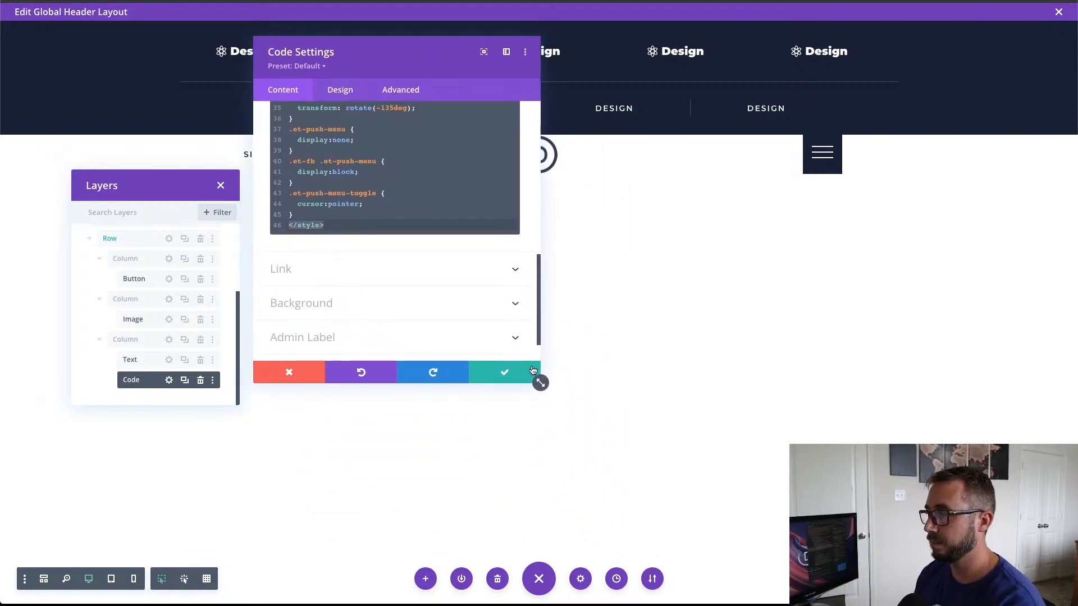
left_click_drag(539, 383, 742, 566)
scroll(618, 479, "up", 2)
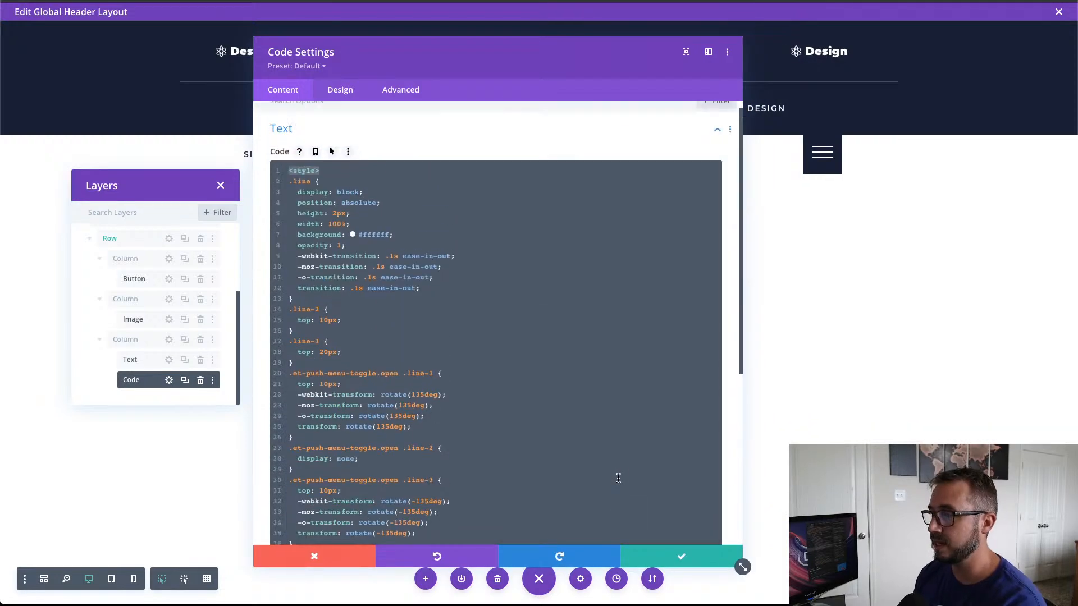
scroll(617, 479, "down", 4)
scroll(506, 369, "up", 5)
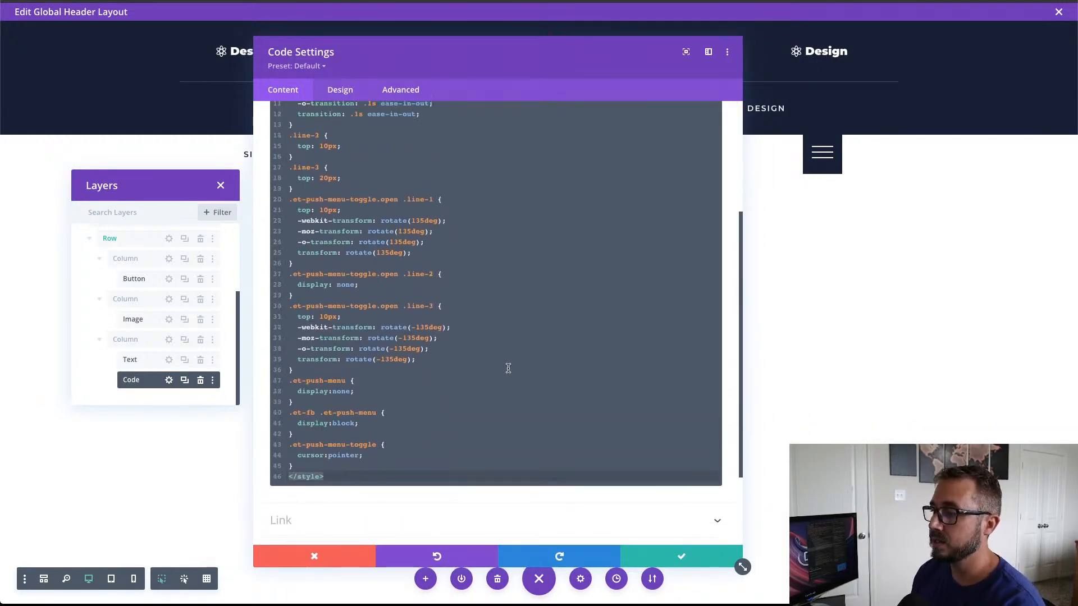
Step: Review the CSS rules for the .line classes, the open toggle states and the .et-push-menu display settings
scroll(506, 371, "down", 3)
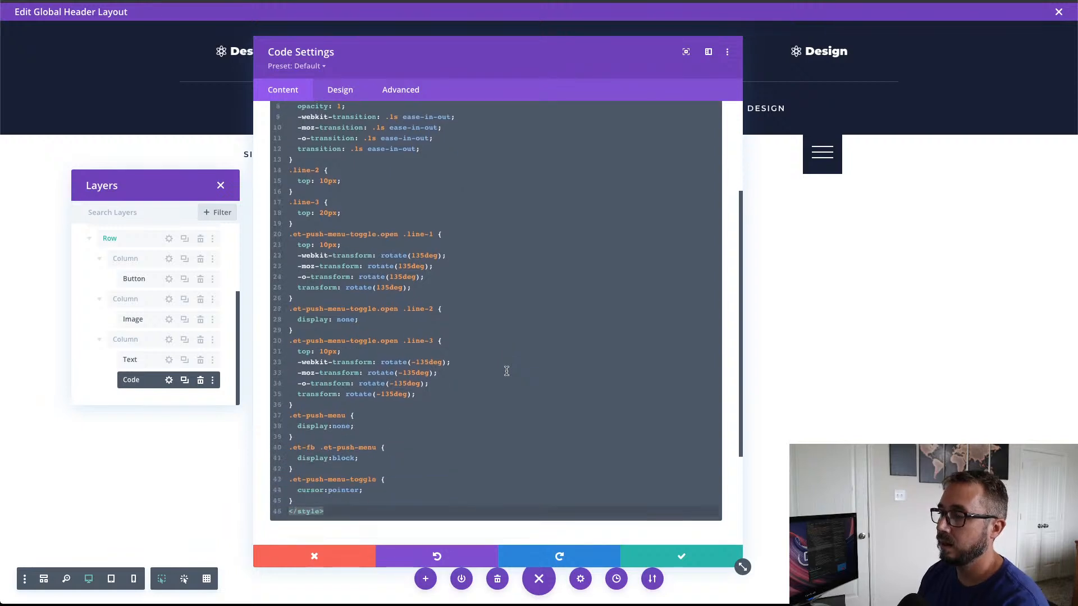
scroll(506, 371, "up", 3)
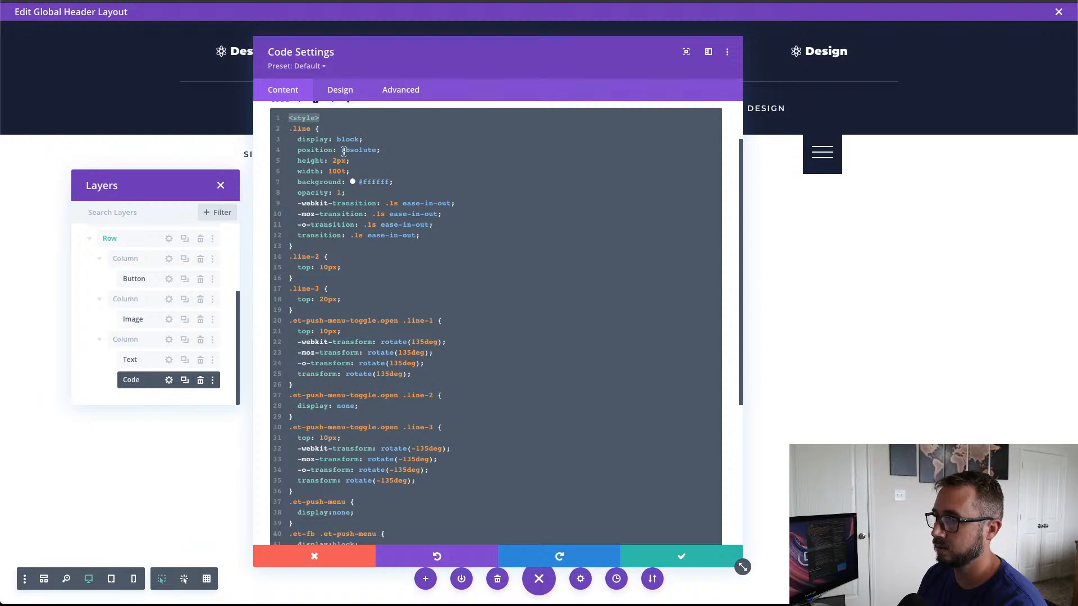
left_click_drag(290, 129, 448, 496)
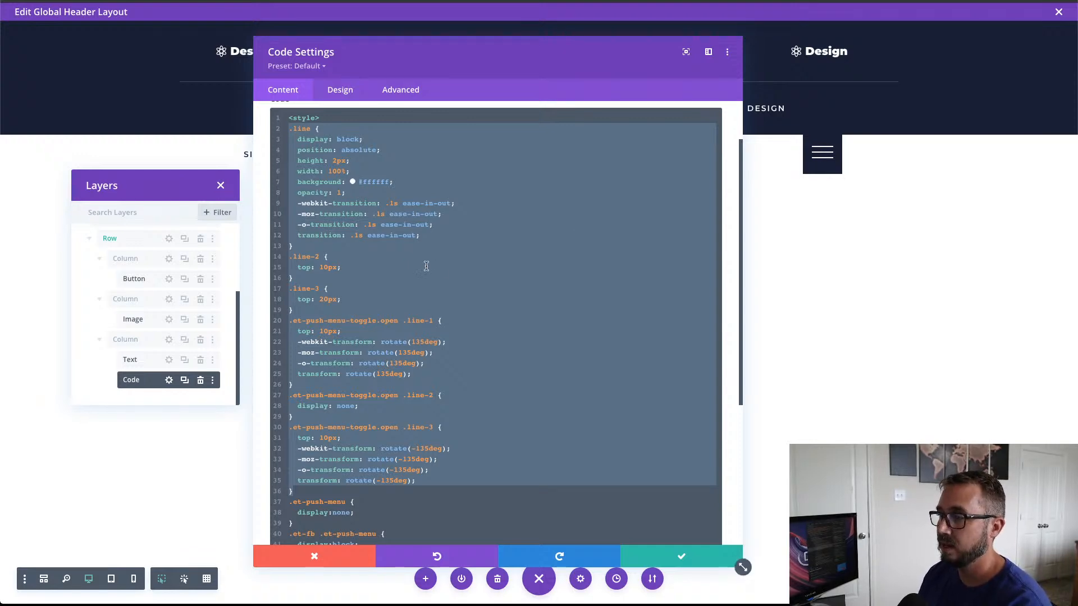
scroll(370, 353, "down", 4)
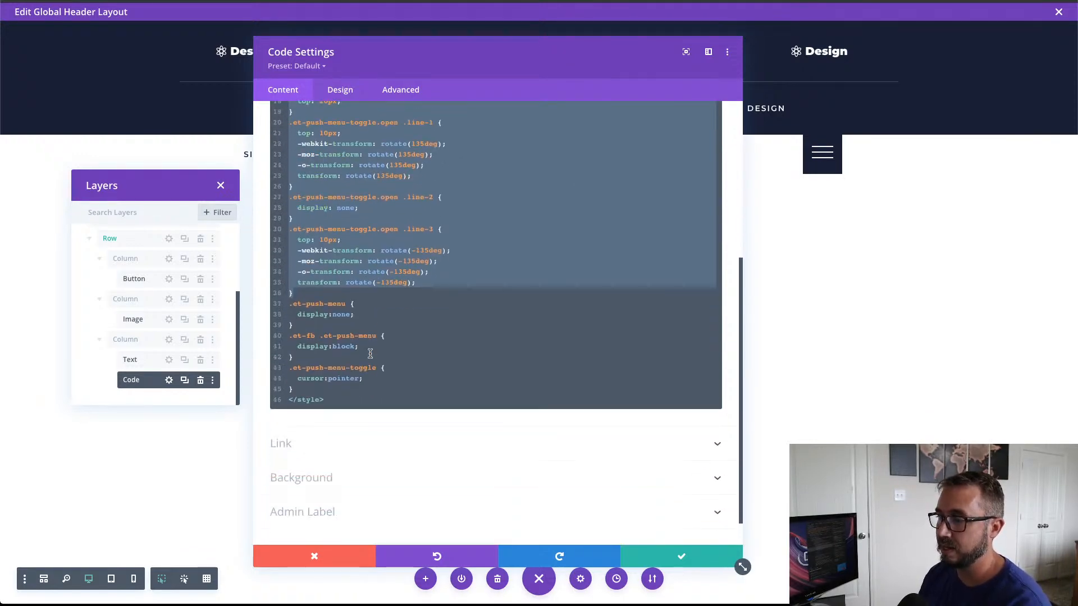
left_click(351, 390)
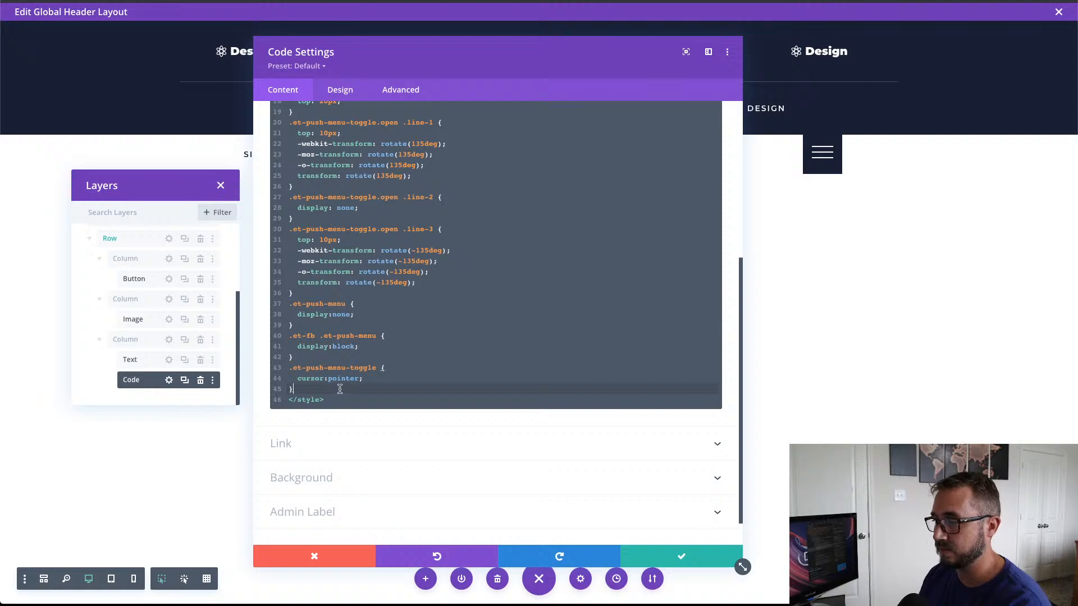
left_click_drag(341, 390, 275, 309)
left_click(380, 308)
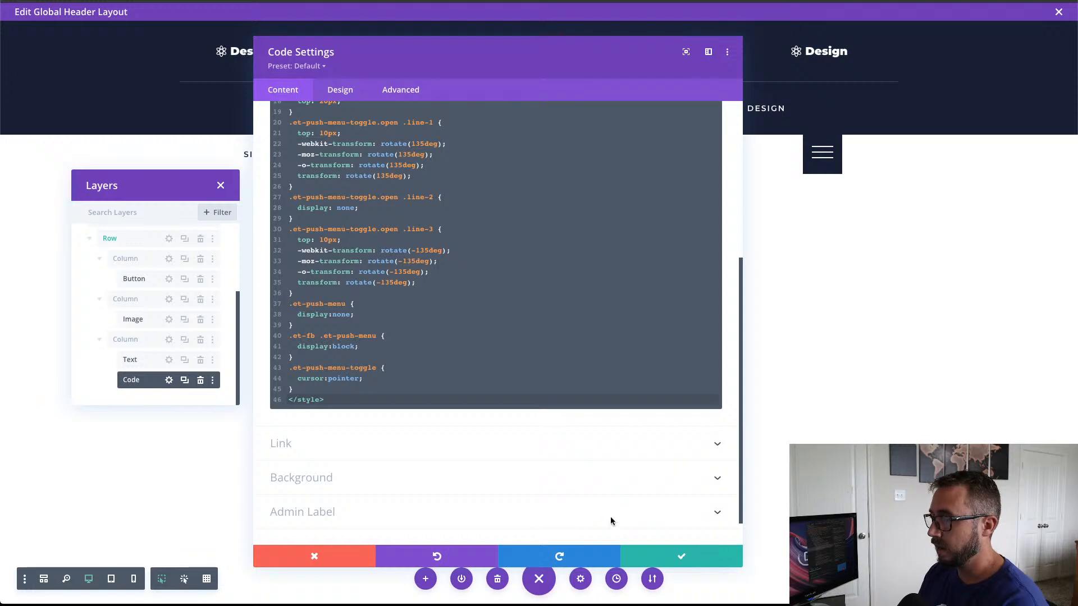
Step: Add a <script></script> tag pair below the closing </style> tag, separated from it by a blank line
key("Return")
key("Return")
key("Return")
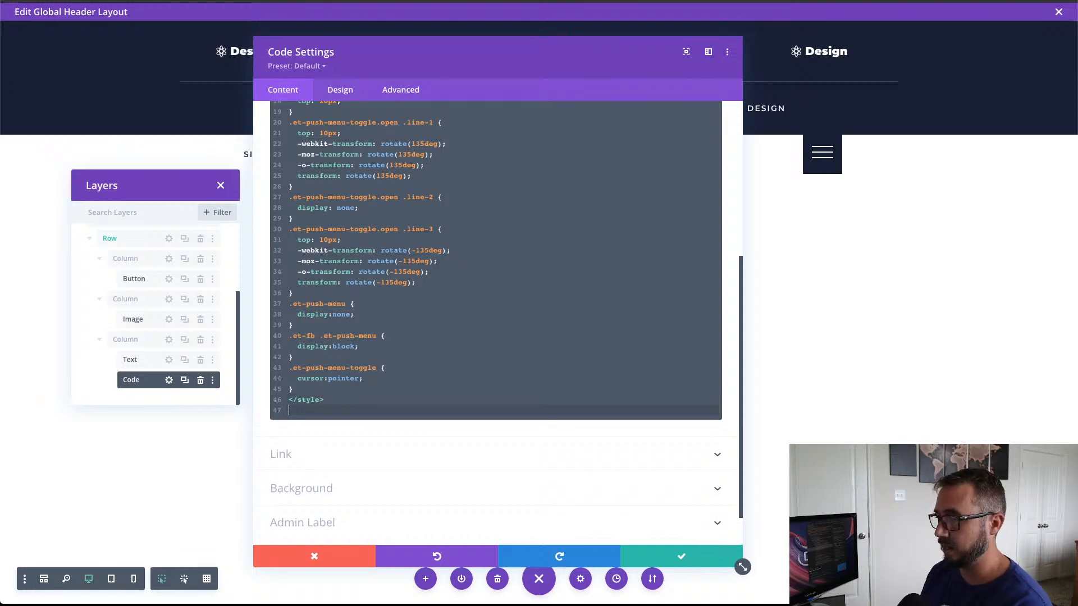
key("Up")
type("<")
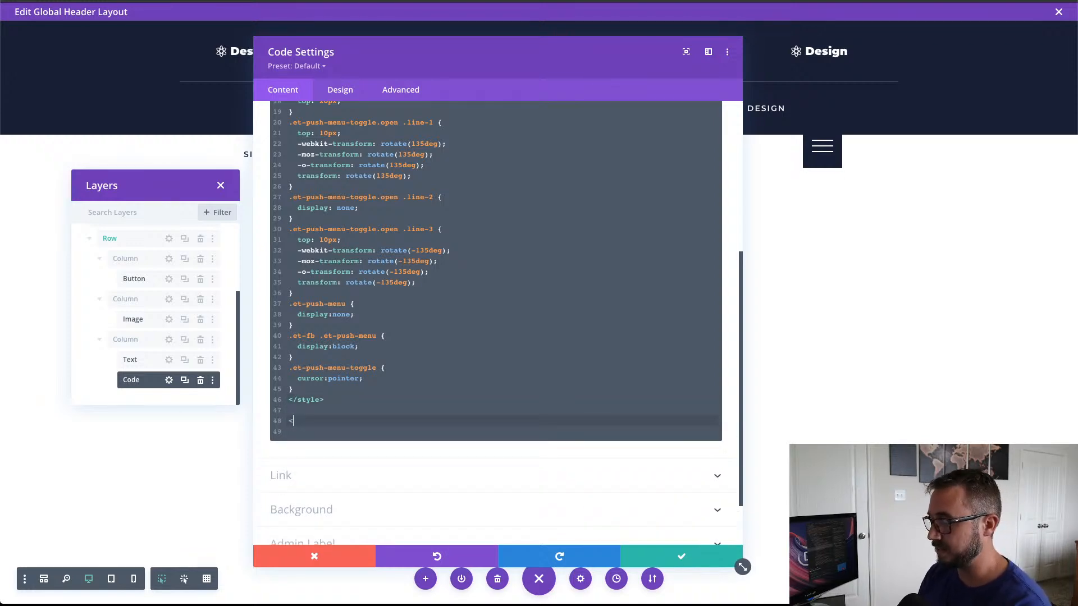
type("scrip")
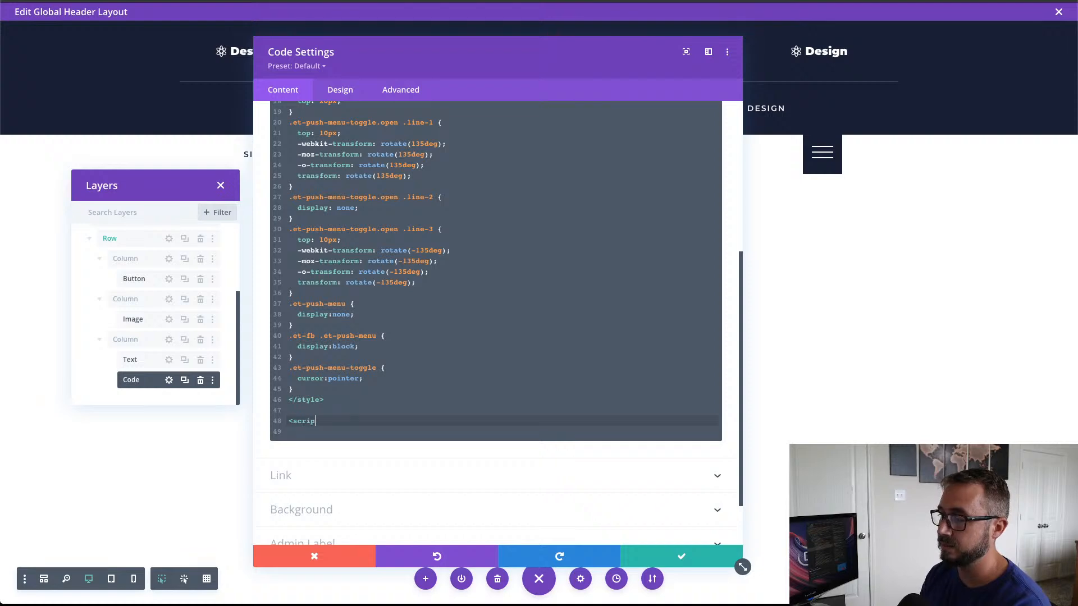
type("t>")
key("Return")
key("Return")
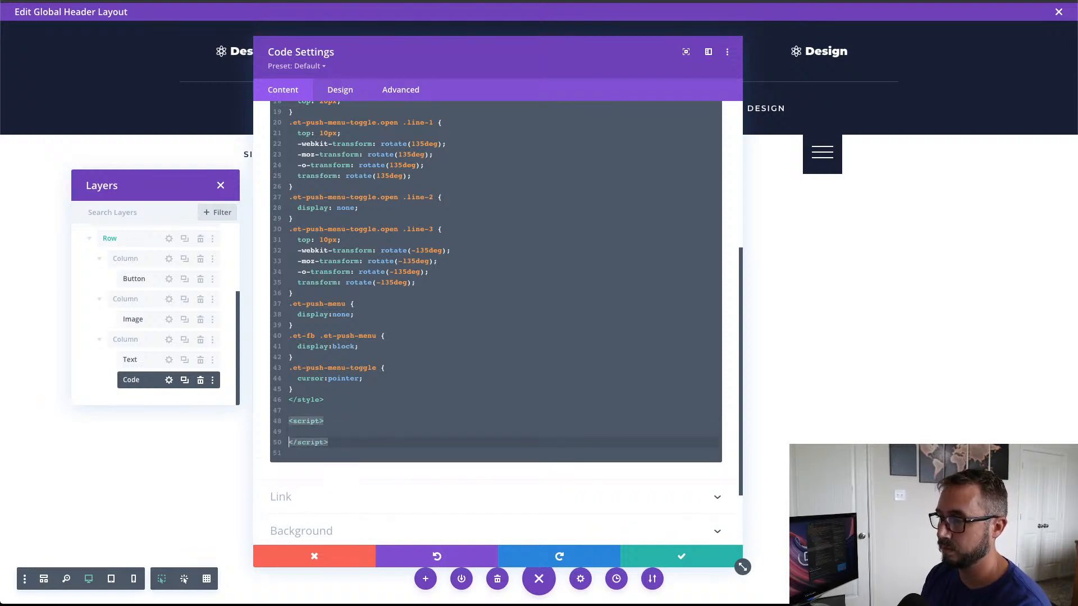
Step: Add blank lines between the script tags and paste the copied jQuery code that toggles the push menu there
key("Up")
key("Return")
key("Return")
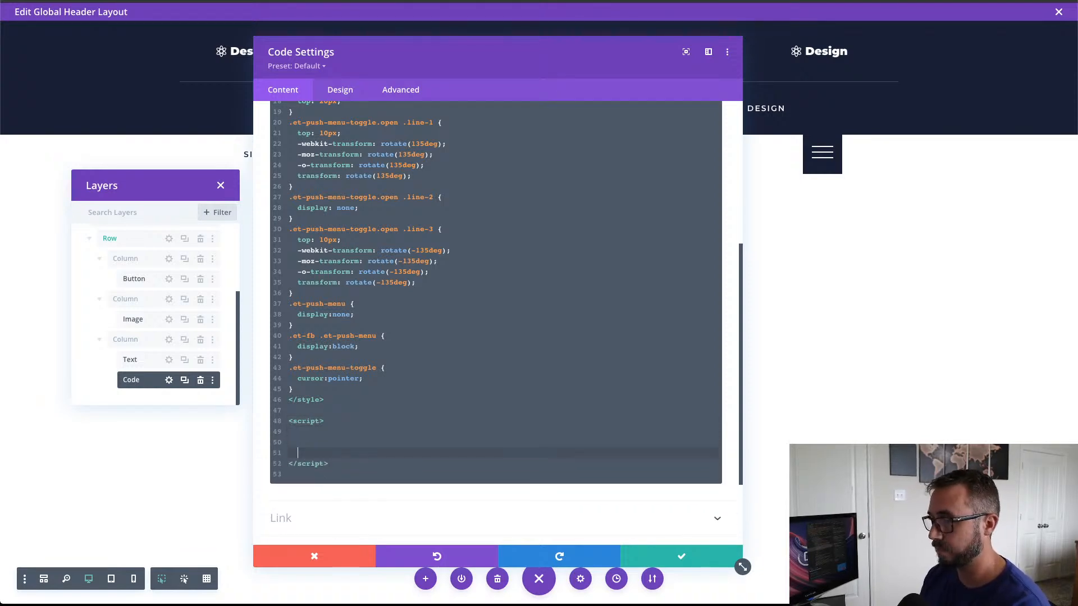
key("Up")
key("Tab")
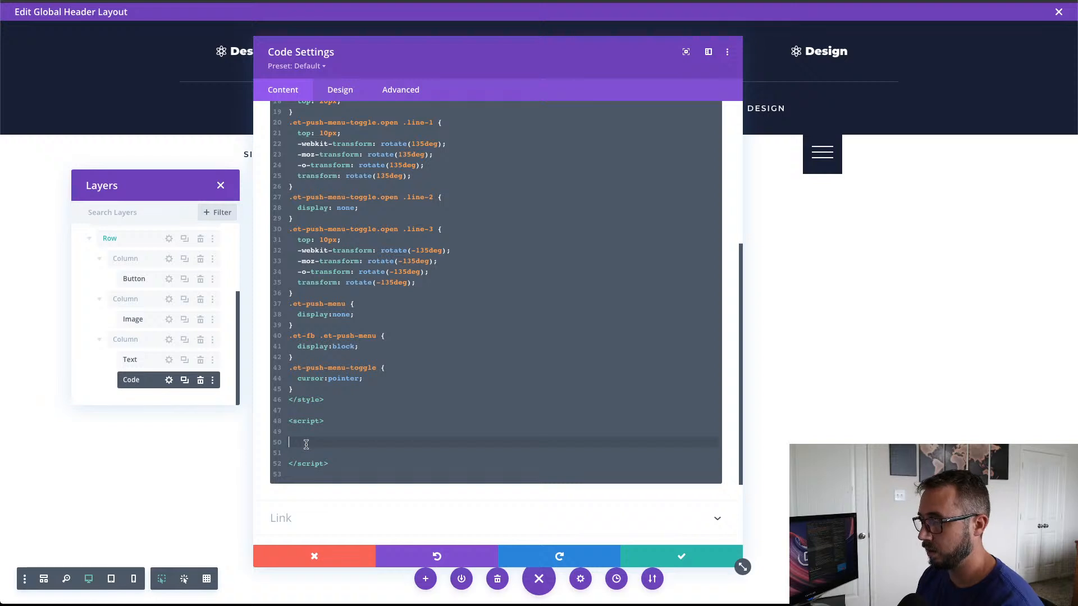
type("(function($) {   $(document).ready(function(){     $('.et-push-menu-toggle').click(function(){       $(this).toggleClass('open');       $('.et-push-menu').slideToggle( \"300\").toggleClass('et-push-menu-active');     });   }); })( jQuery );")
scroll(471, 347, "down", 3)
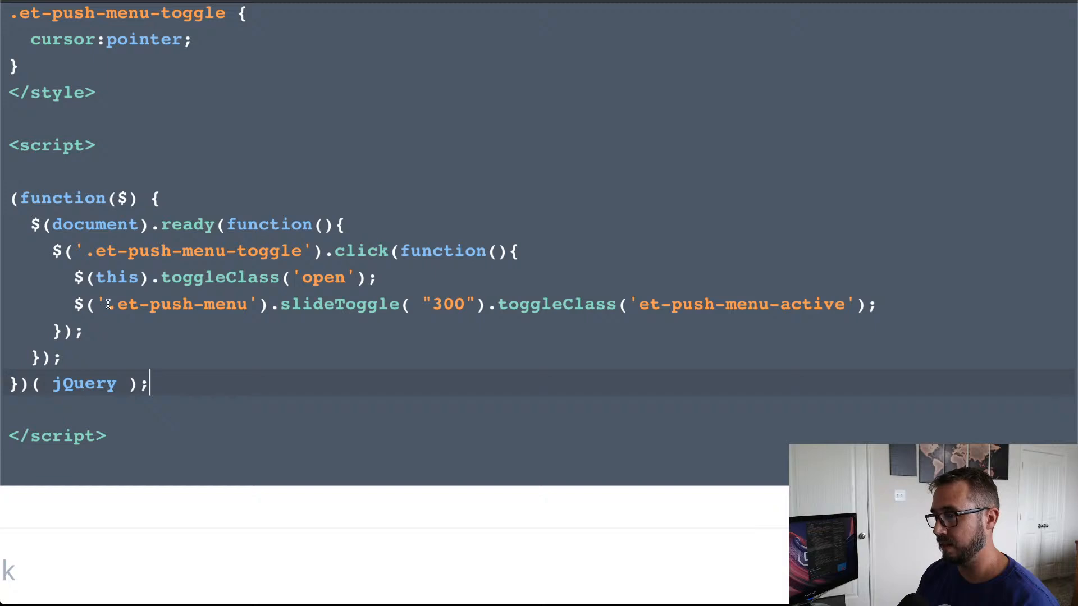
Step: Examine the jQuery click function: its .et-push-menu-toggle and .et-push-menu selectors, the slideToggle duration and the toggled et-push-menu-active class
left_click_drag(108, 304, 253, 308)
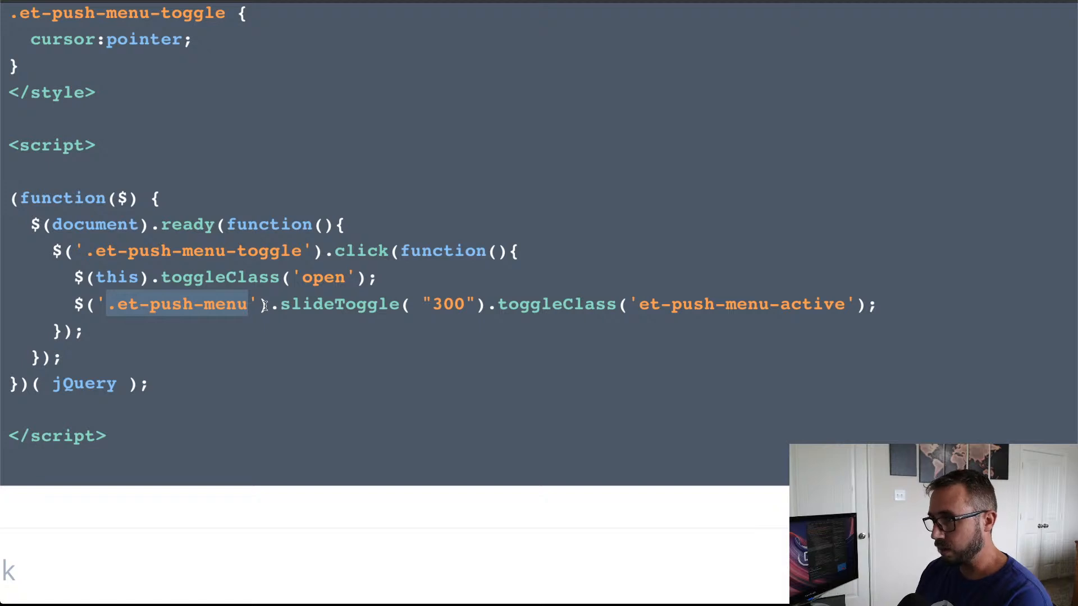
left_click(193, 251)
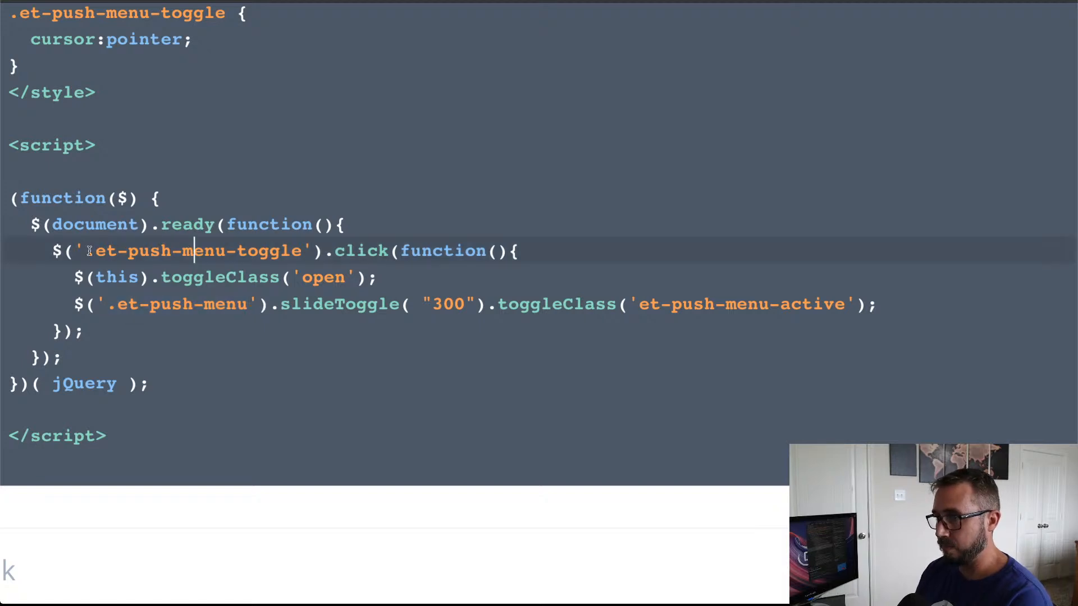
left_click_drag(99, 251, 302, 251)
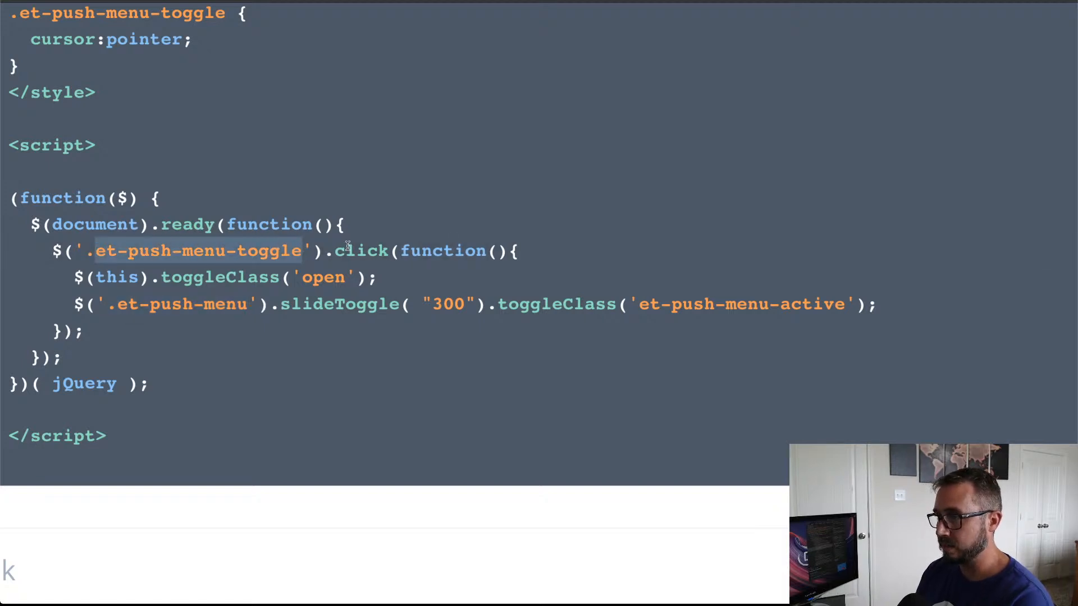
left_click(347, 247)
double_click(347, 247)
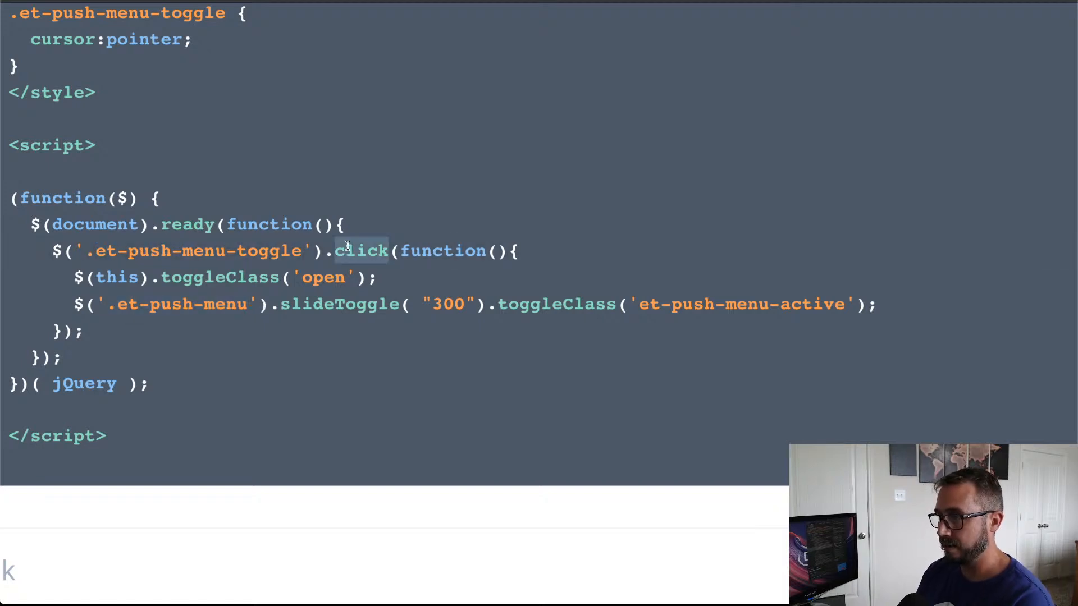
left_click(125, 304)
double_click(125, 305)
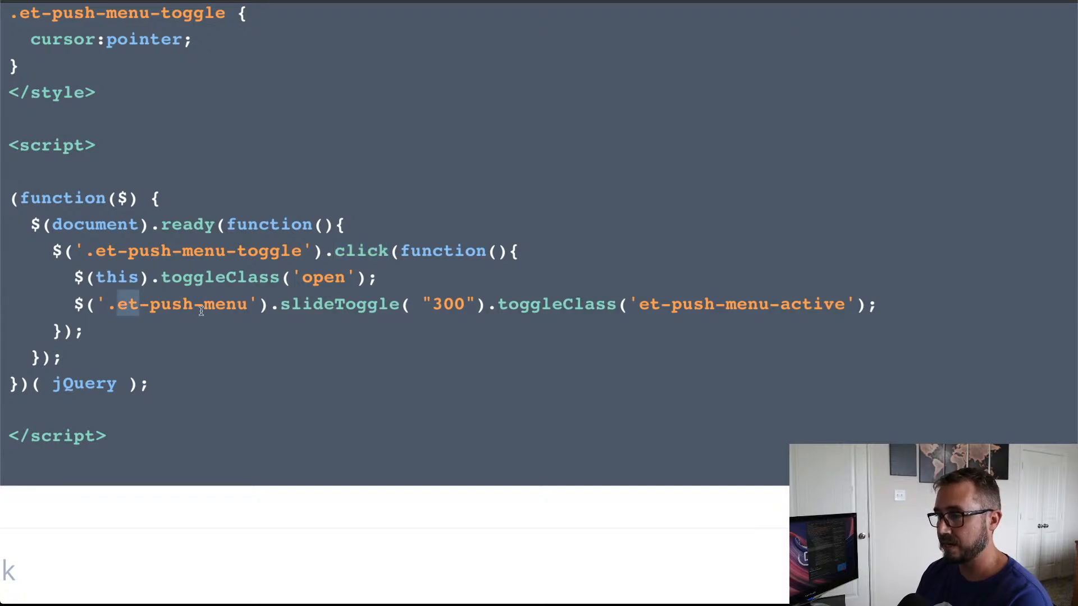
left_click(280, 306)
left_click_drag(280, 306, 411, 311)
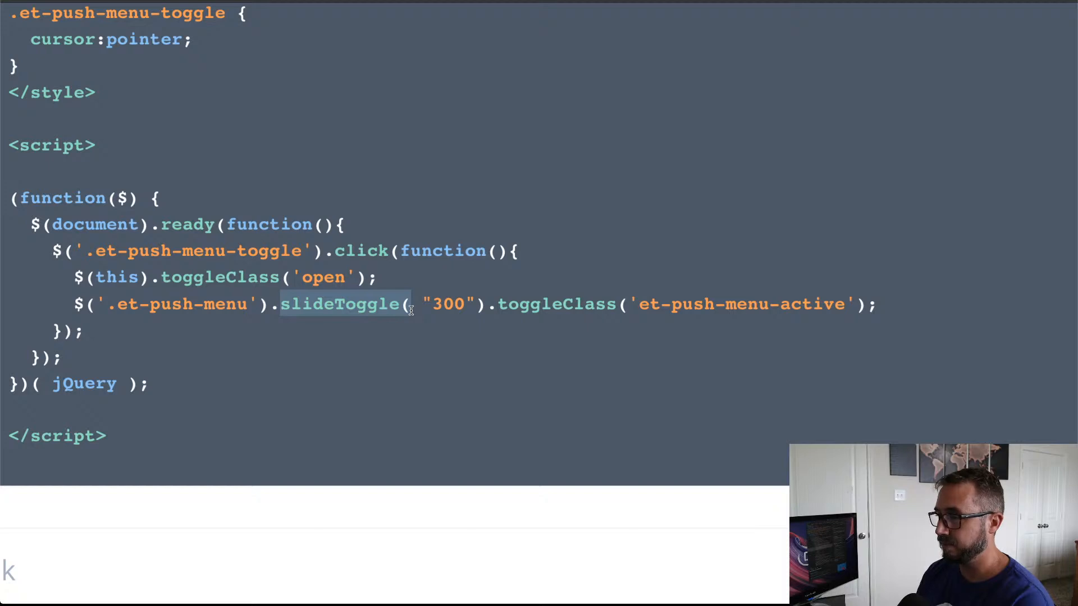
left_click(435, 304)
double_click(442, 303)
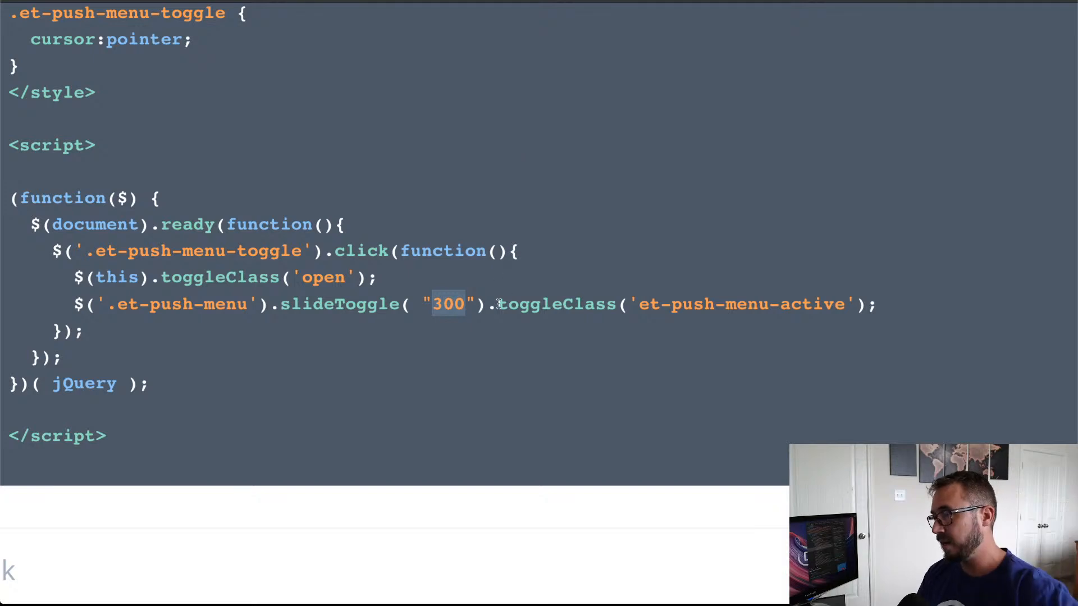
left_click(531, 303)
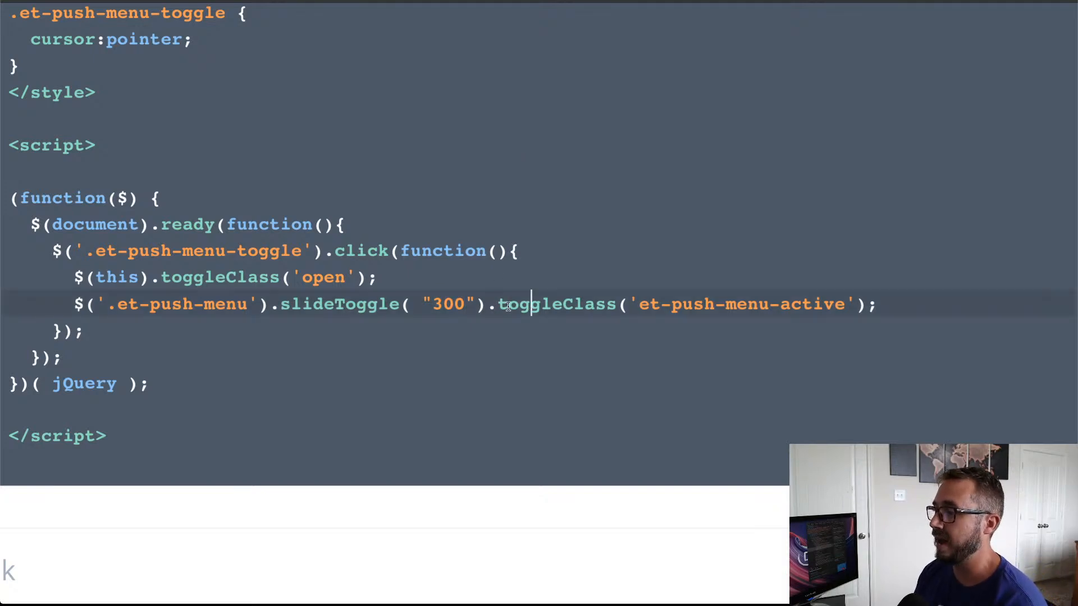
left_click_drag(499, 305, 845, 306)
left_click(638, 305)
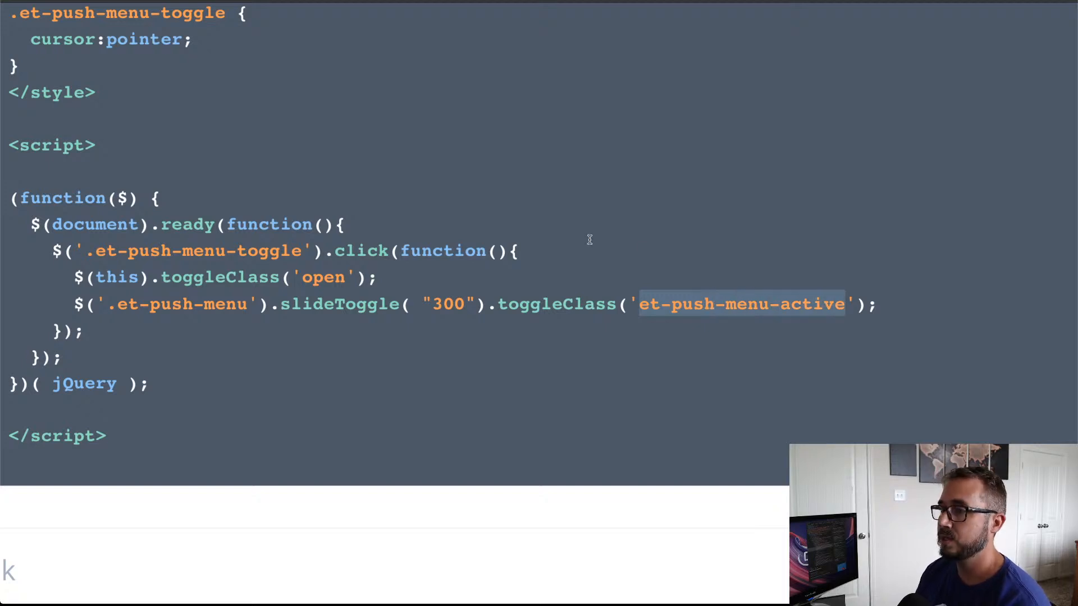
Step: Look over the complete Code module content, from the .line CSS rules to the closing script tag
scroll(587, 238, "up", 5)
scroll(589, 240, "up", 8)
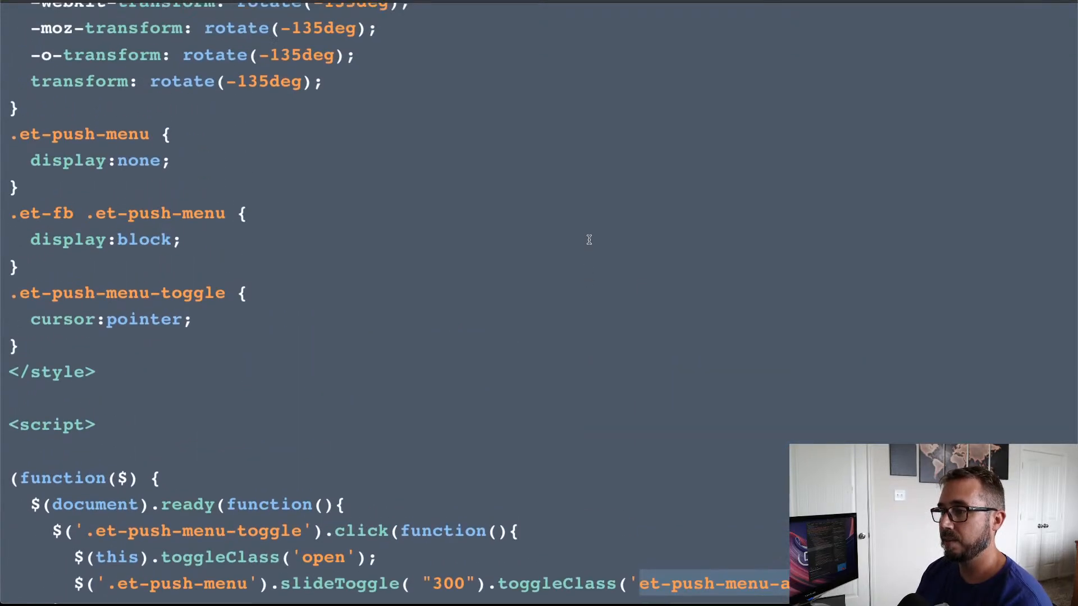
scroll(589, 240, "up", 10)
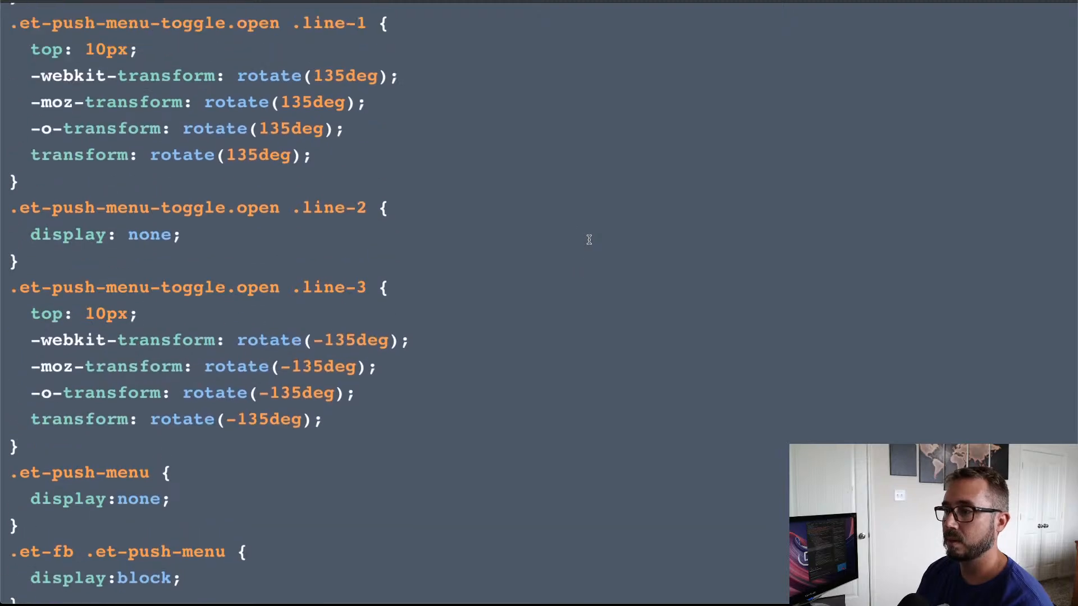
scroll(589, 239, "up", 10)
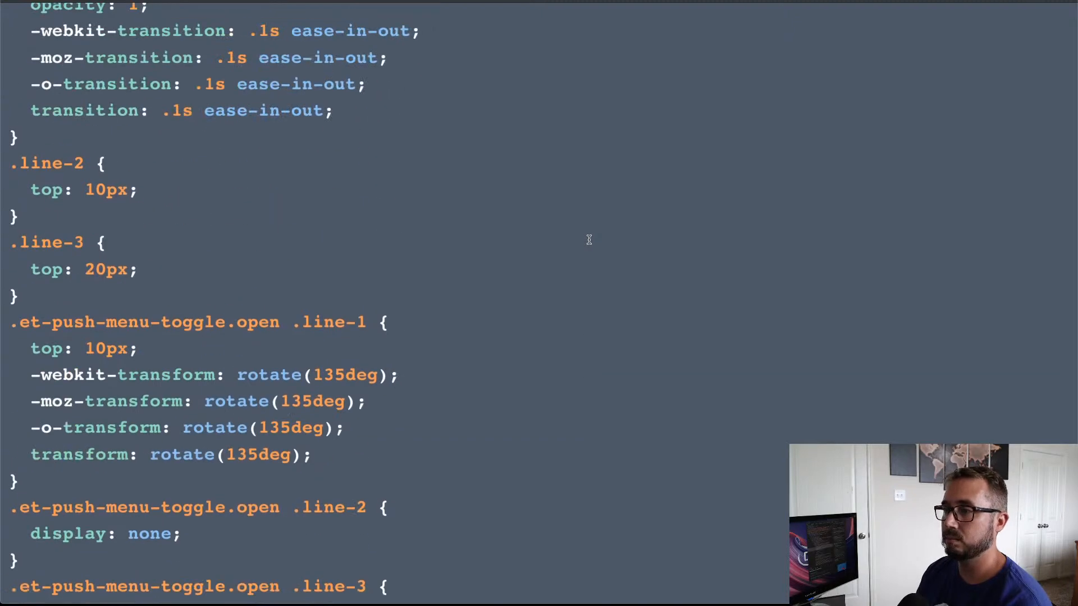
scroll(558, 274, "down", 15)
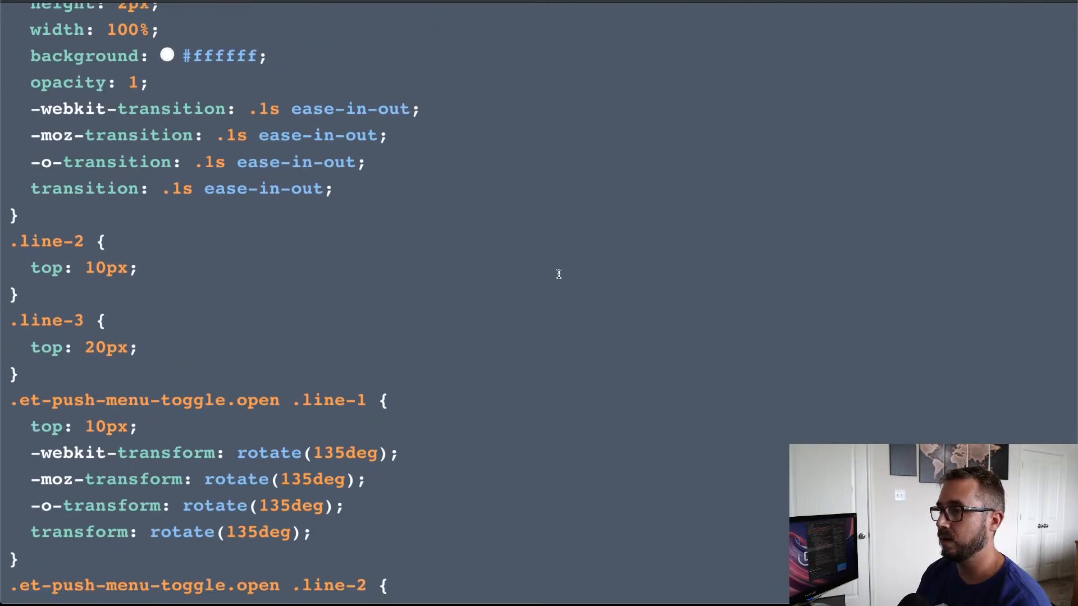
scroll(558, 274, "up", 4)
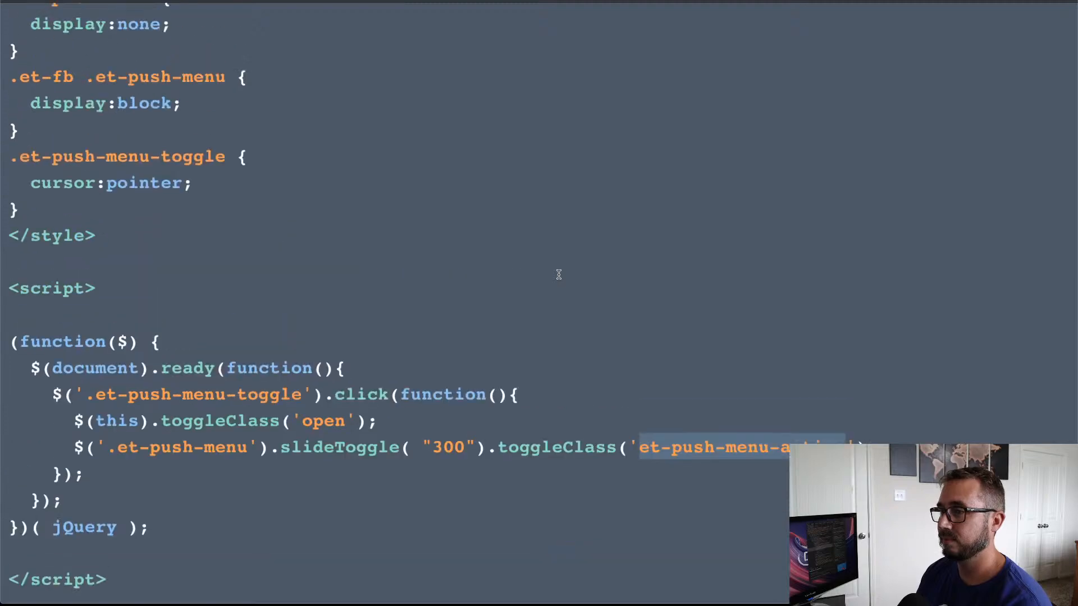
left_click(559, 274)
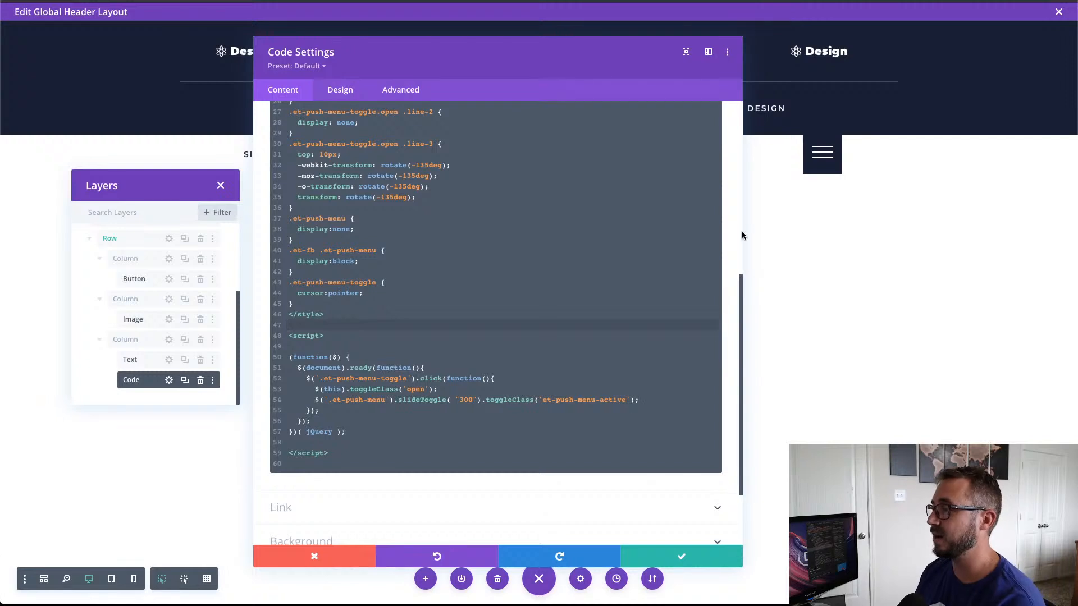
Step: Save the Code module settings, close the global header layout editor and save the Theme Builder changes
left_click(682, 558)
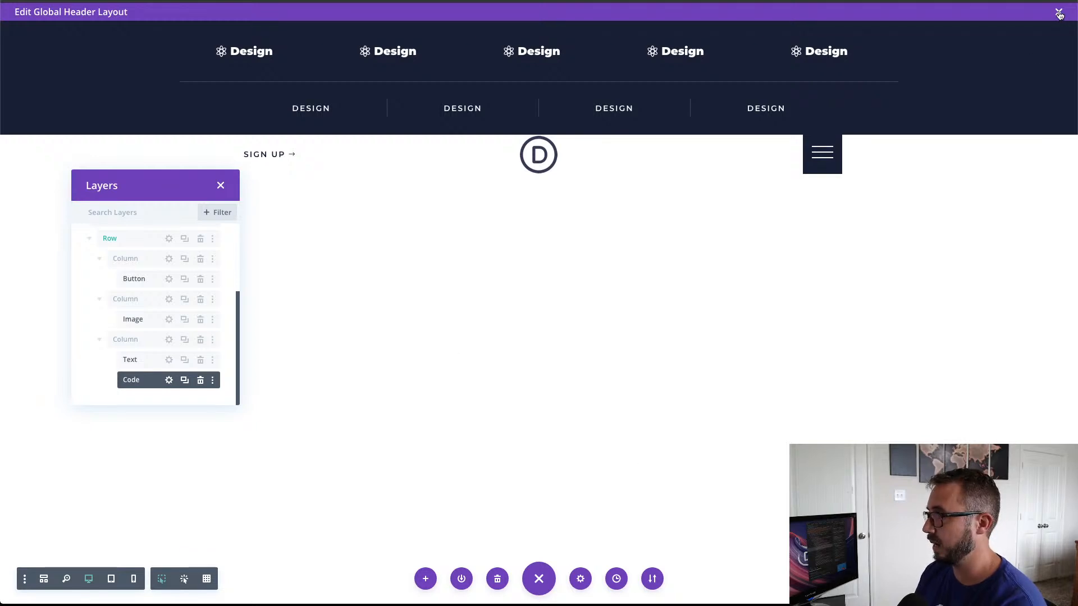
left_click(1059, 12)
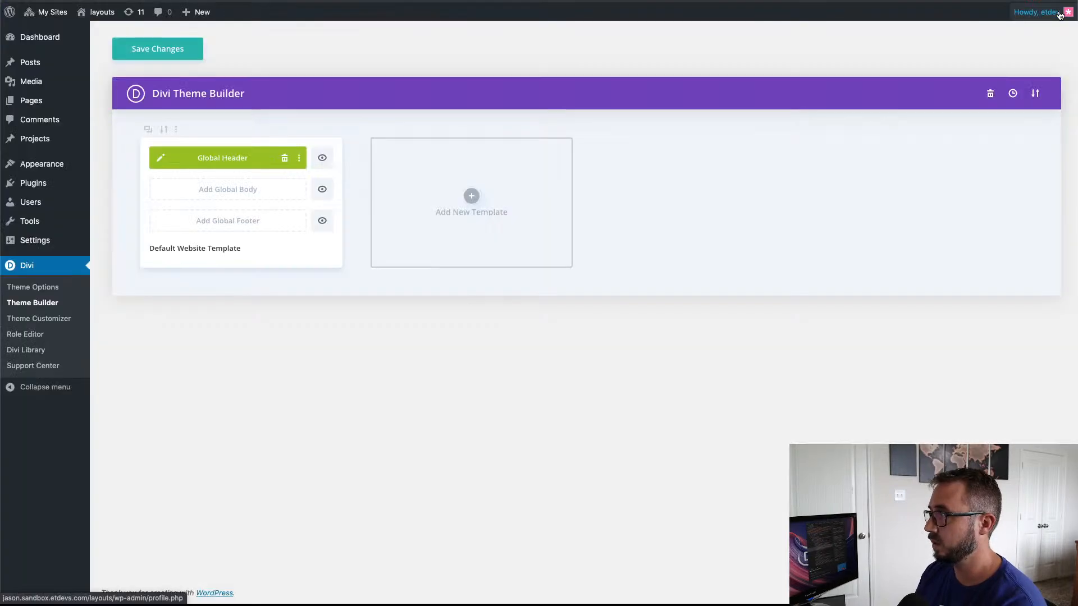
left_click(170, 50)
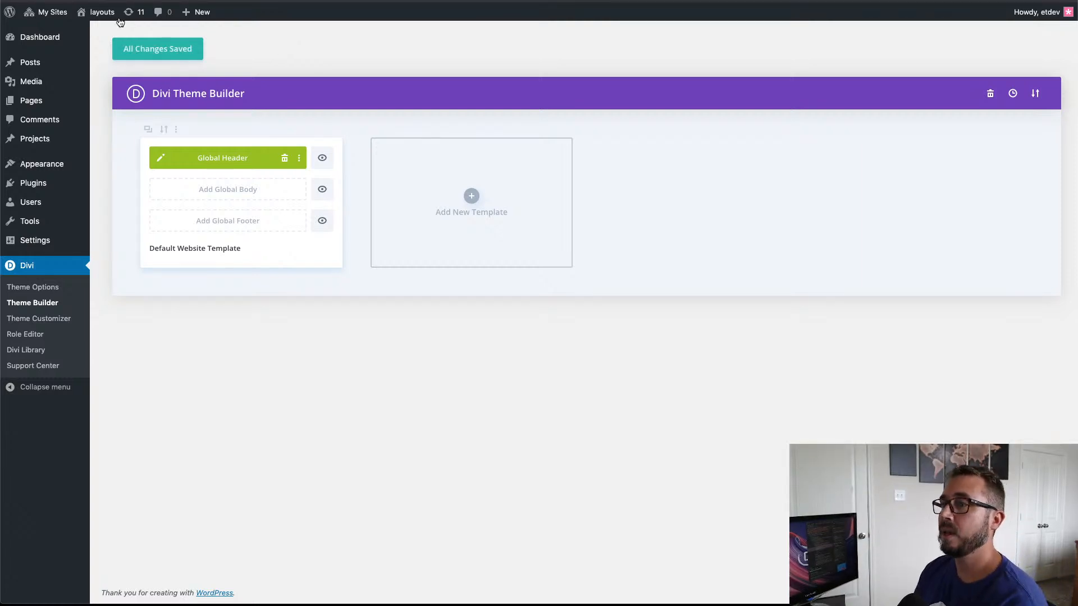
Step: Open the live site in a new tab and test the push-down menu with the header's hamburger toggle
right_click(99, 32)
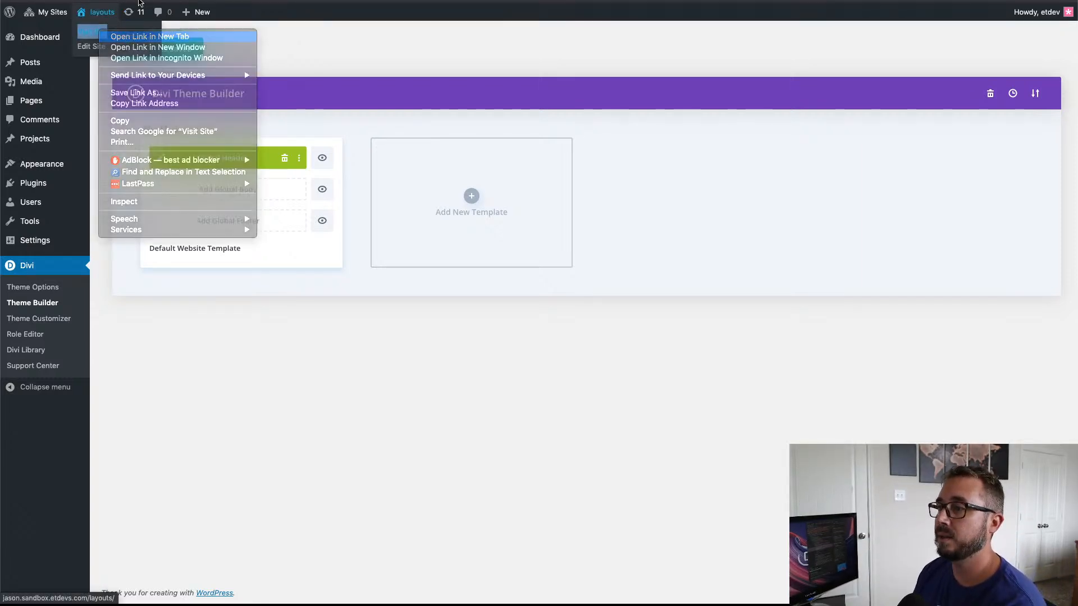
left_click(141, 0)
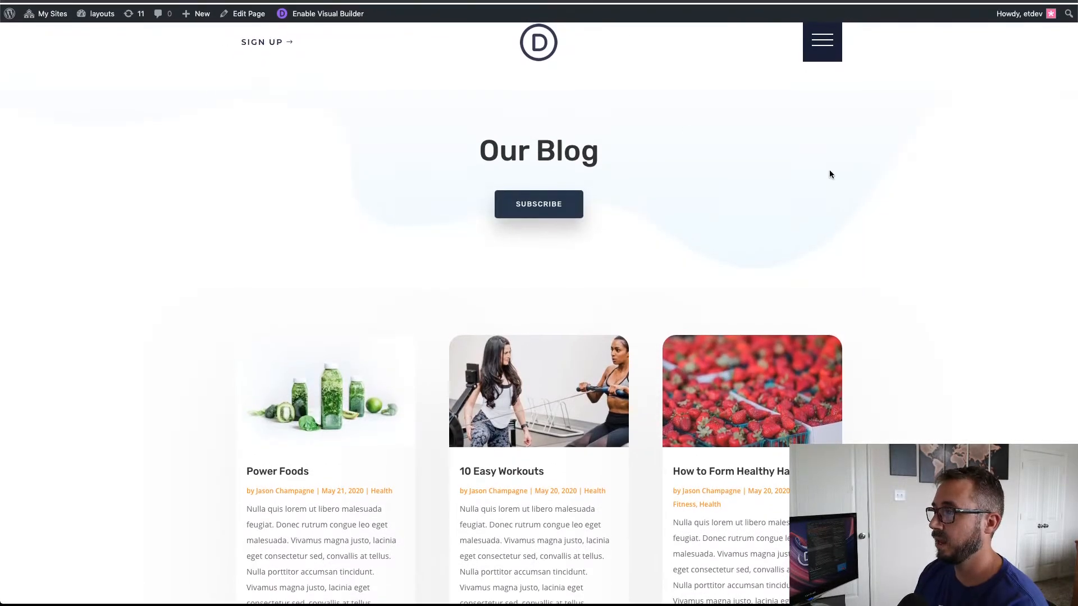
scroll(829, 174, "down", 1)
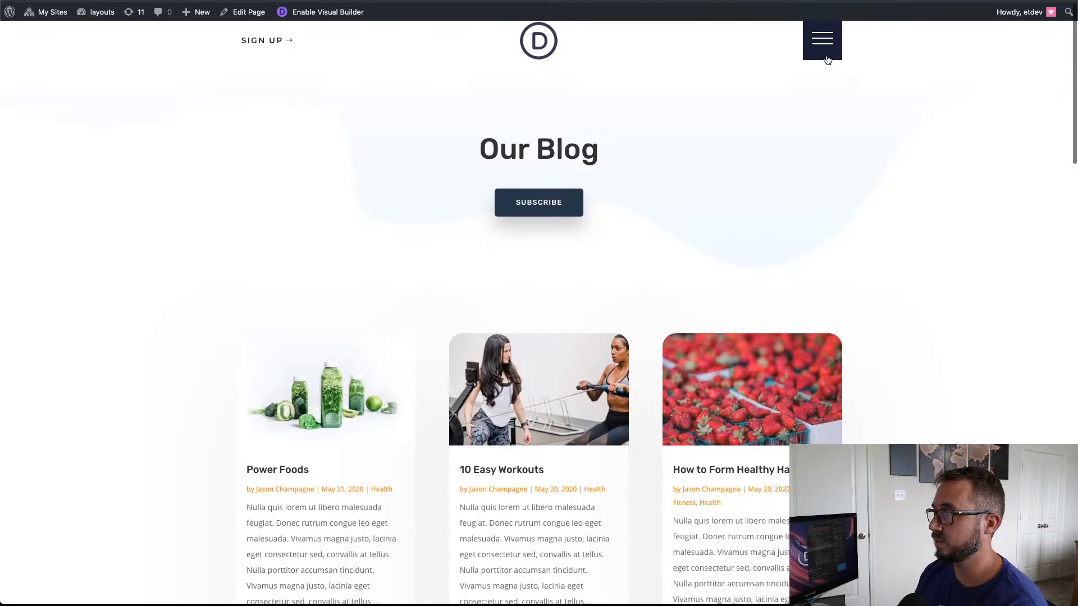
left_click(824, 49)
left_click(822, 155)
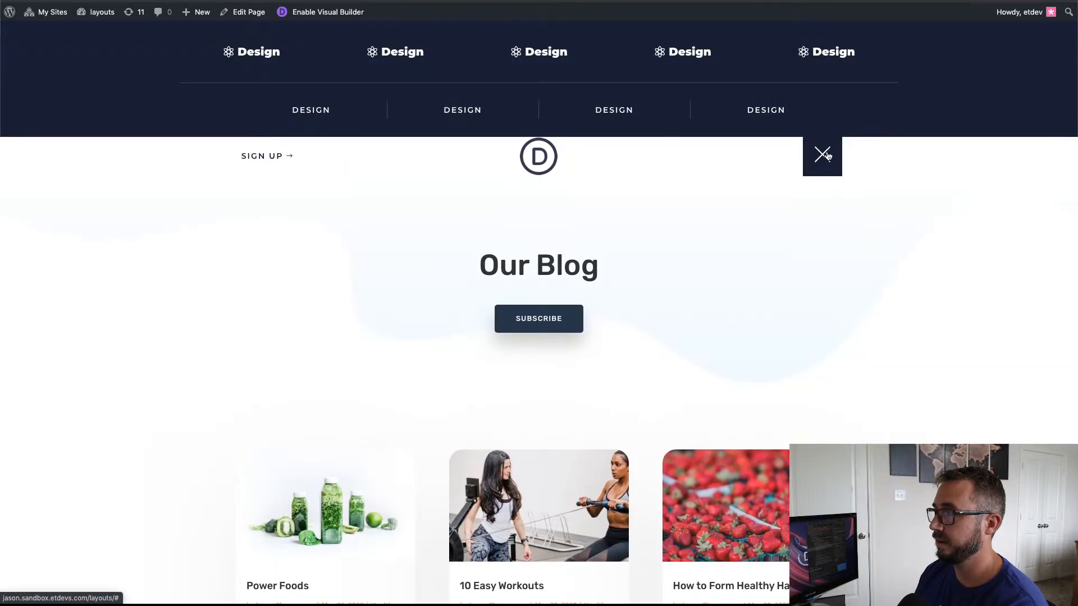
Step: Open and close the push-down menu again on the desktop version of the live page
left_click(822, 48)
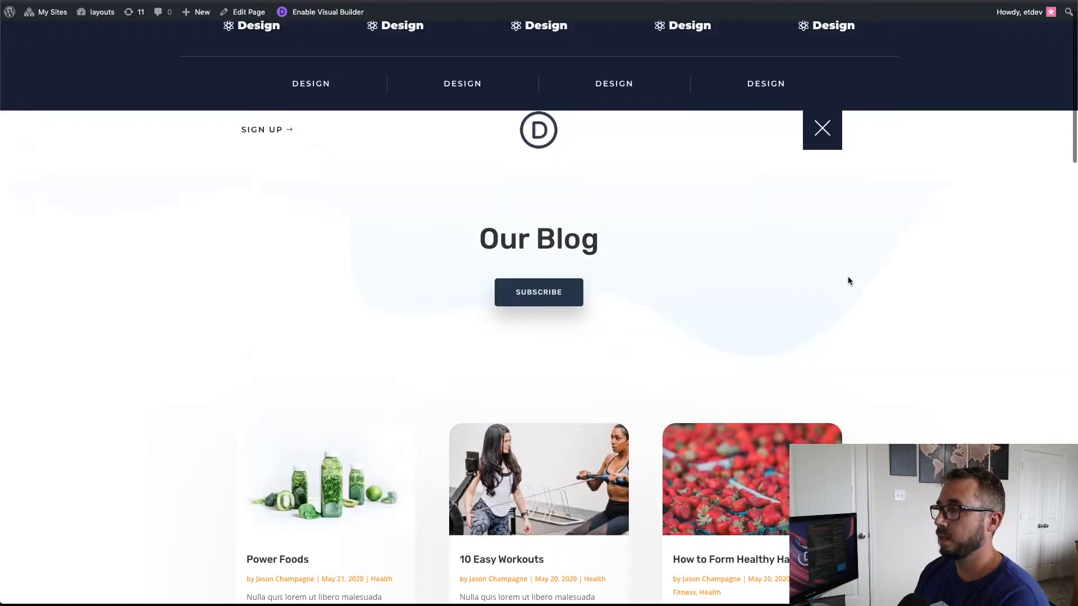
left_click(823, 154)
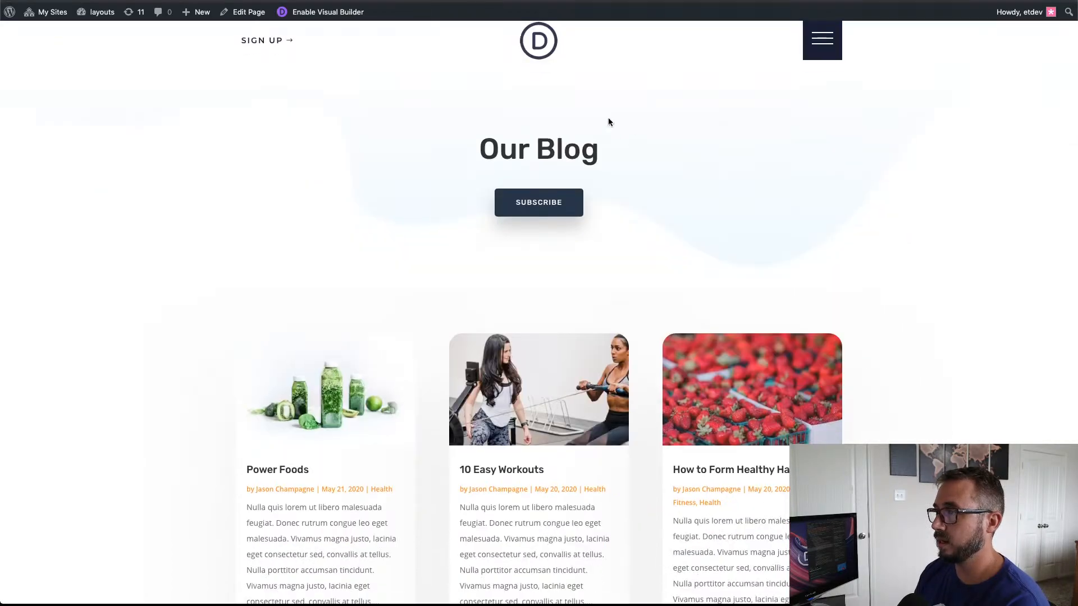
Step: Inspect the live page and load the layouts page in the iPhone 6/7/8 Plus device view
right_click(828, 52)
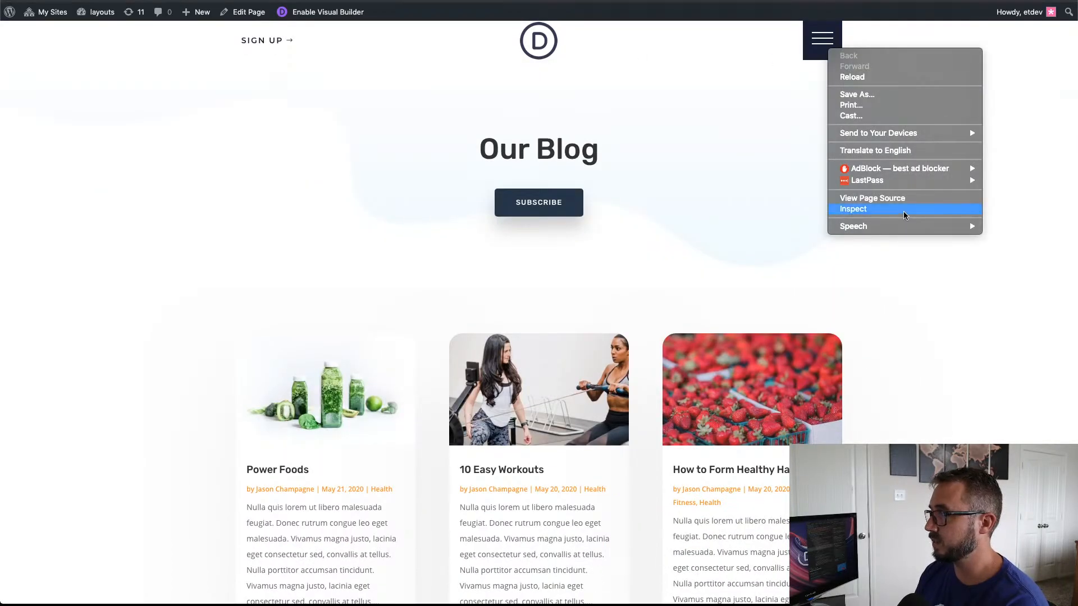
left_click(681, 209)
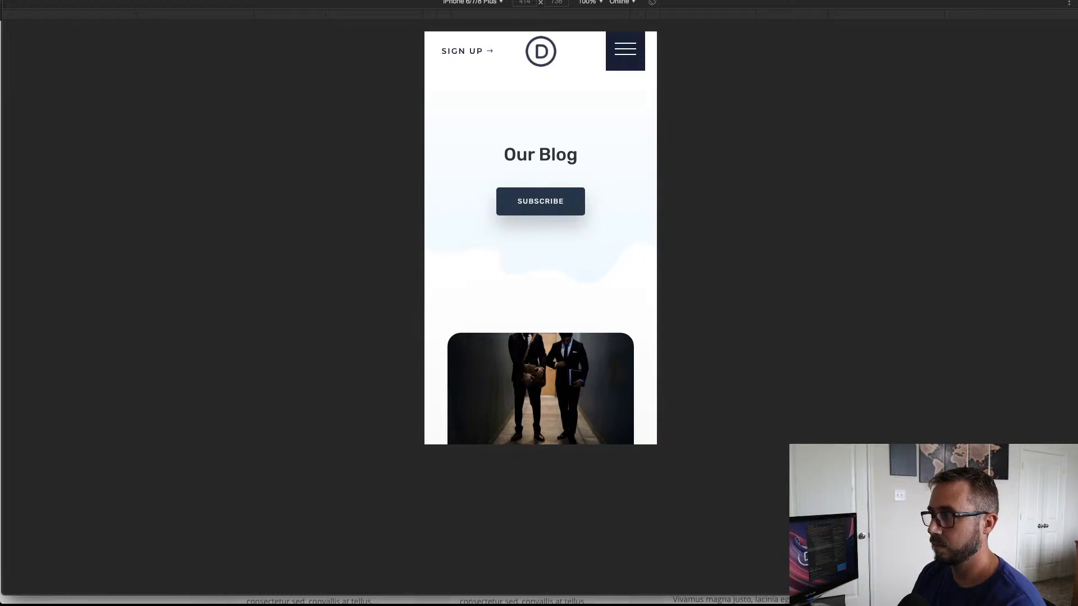
type("layouts/")
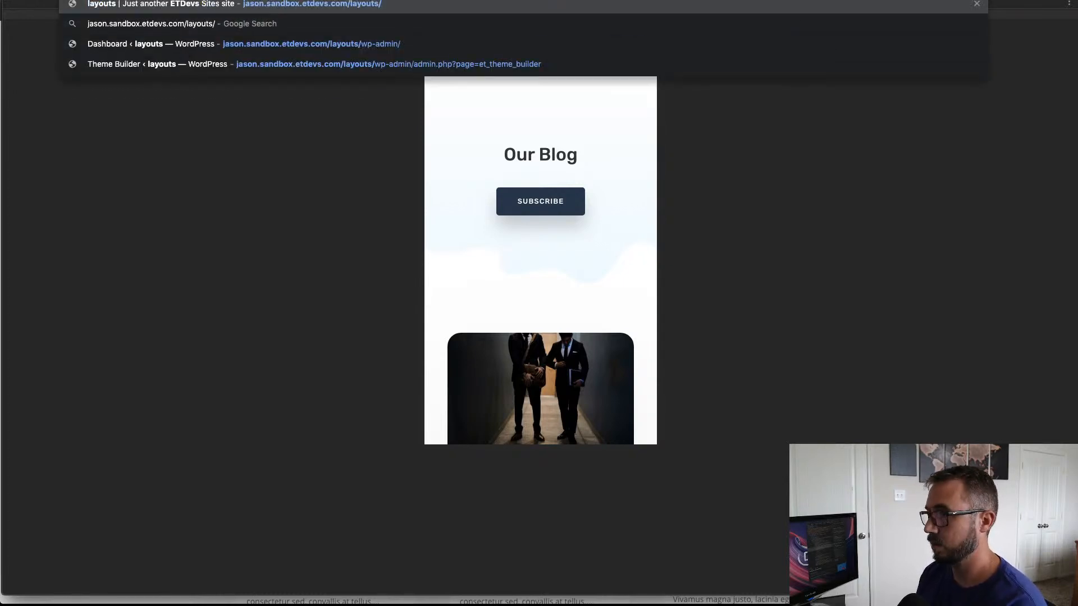
key("Return")
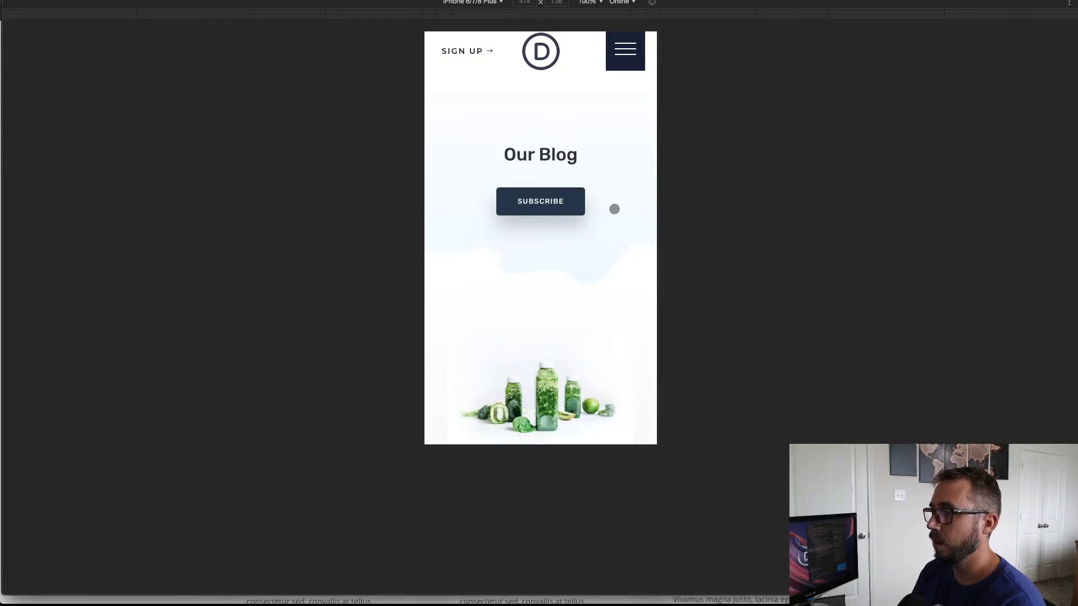
Step: Test the push-down menu in the phone view by opening and closing it twice with the hamburger toggle
scroll(614, 209, "down", 3)
scroll(614, 209, "down", 2)
scroll(614, 209, "up", 5)
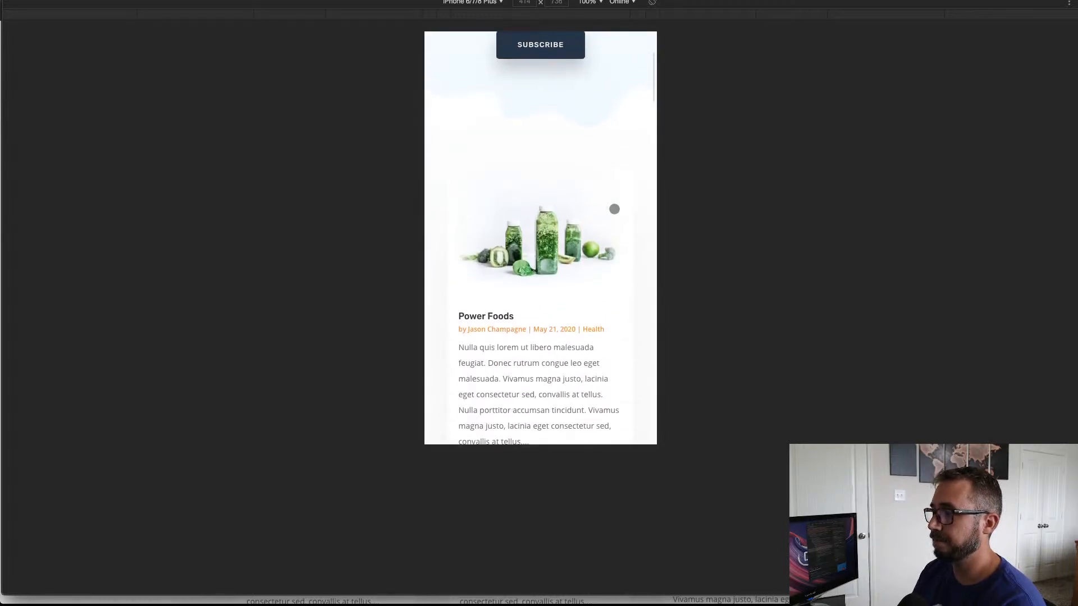
left_click(617, 60)
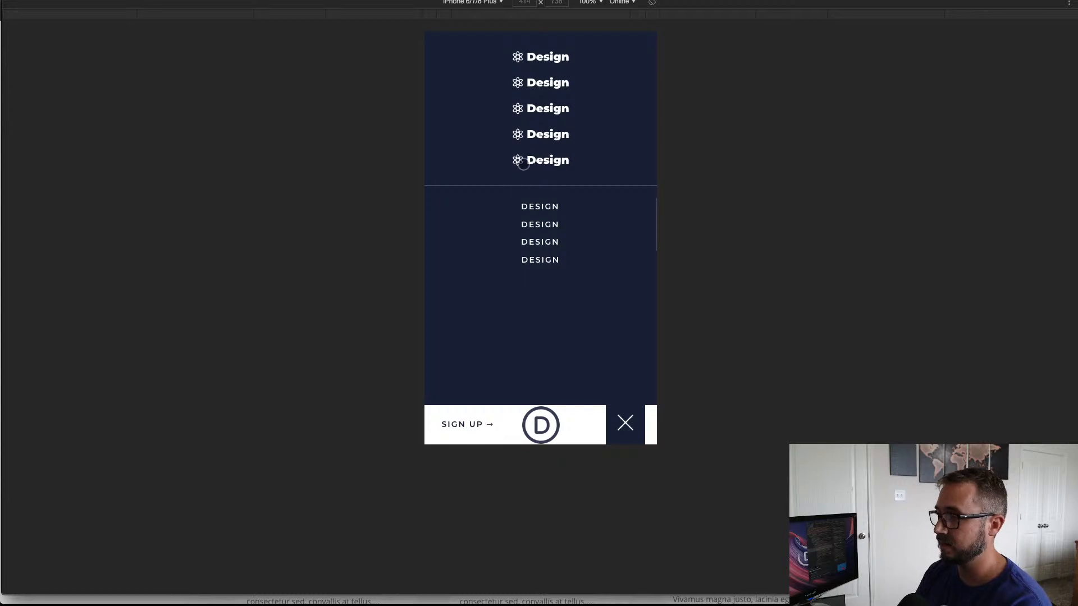
left_click(626, 423)
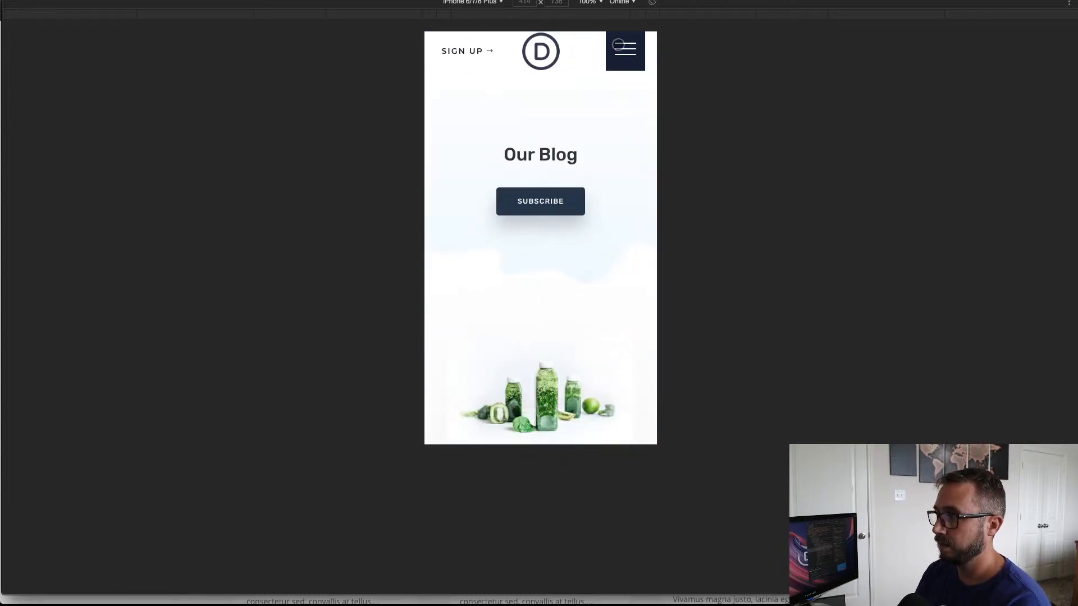
left_click(620, 48)
scroll(612, 267, "down", 2)
scroll(612, 268, "up", 2)
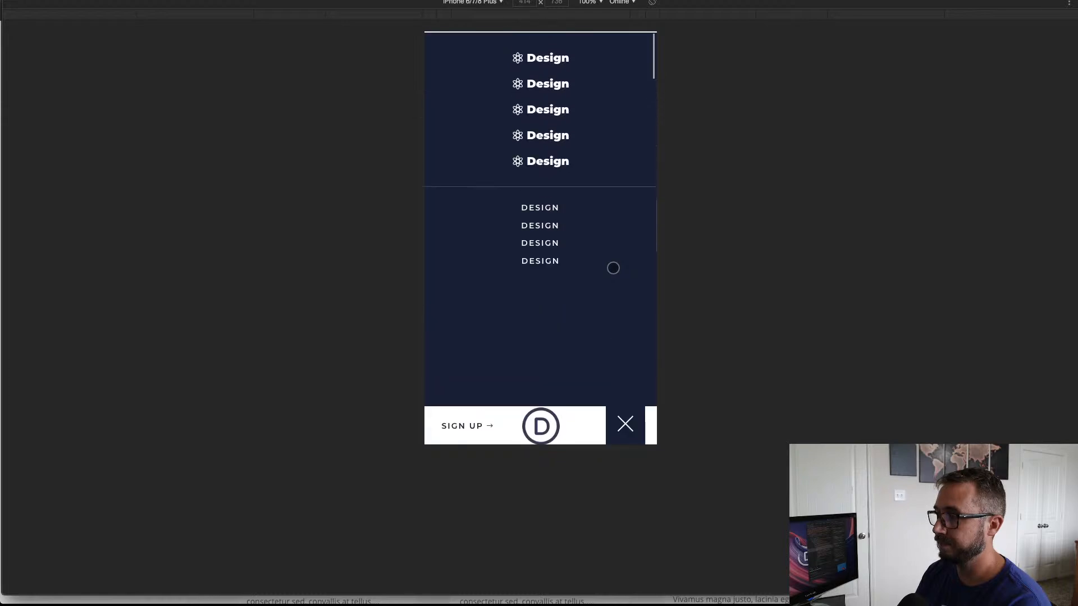
left_click(626, 423)
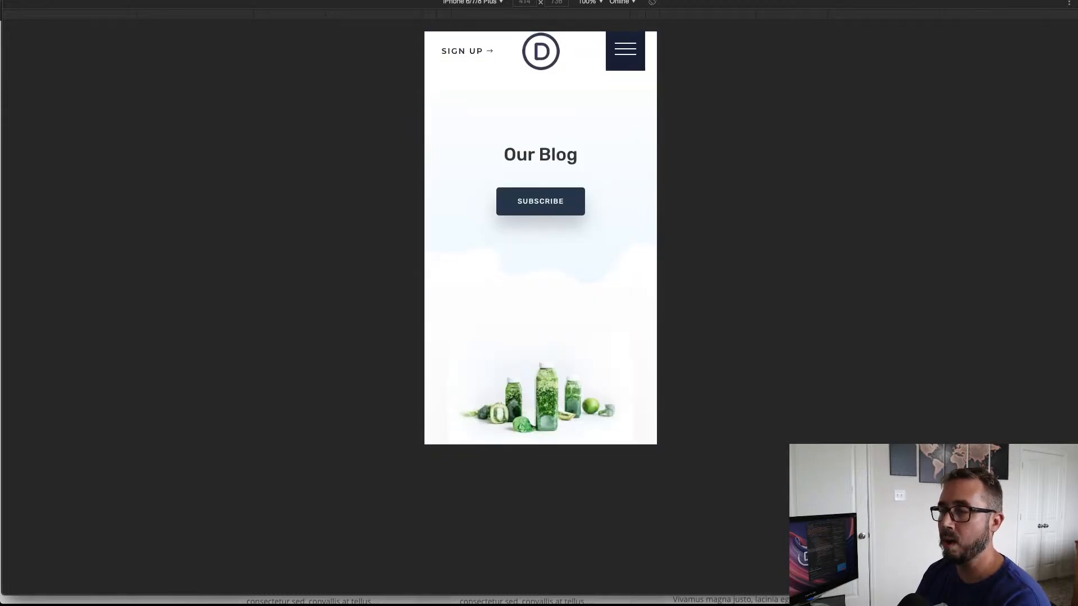
Step: Scroll the phone view up and down to check how the header behaves during scrolling
scroll(580, 139, "down", 4)
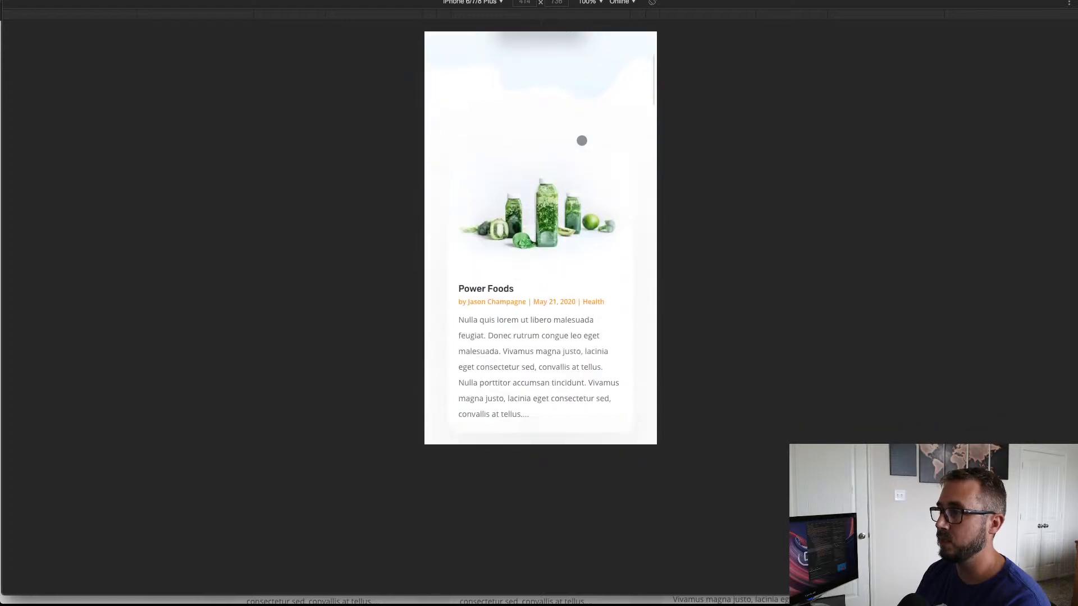
scroll(580, 139, "up", 4)
scroll(581, 140, "down", 4)
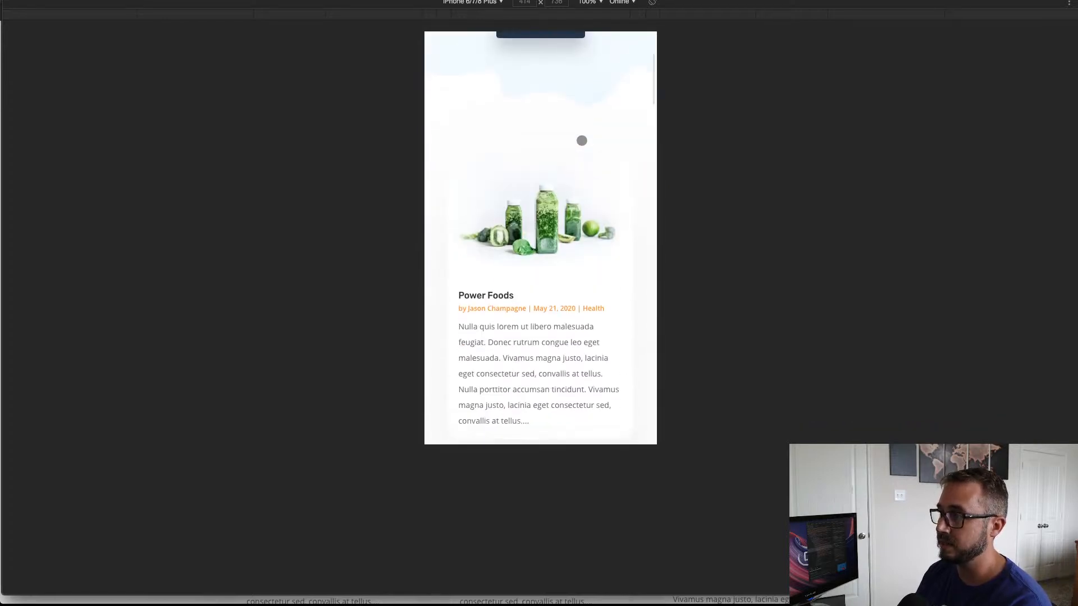
scroll(581, 141, "up", 4)
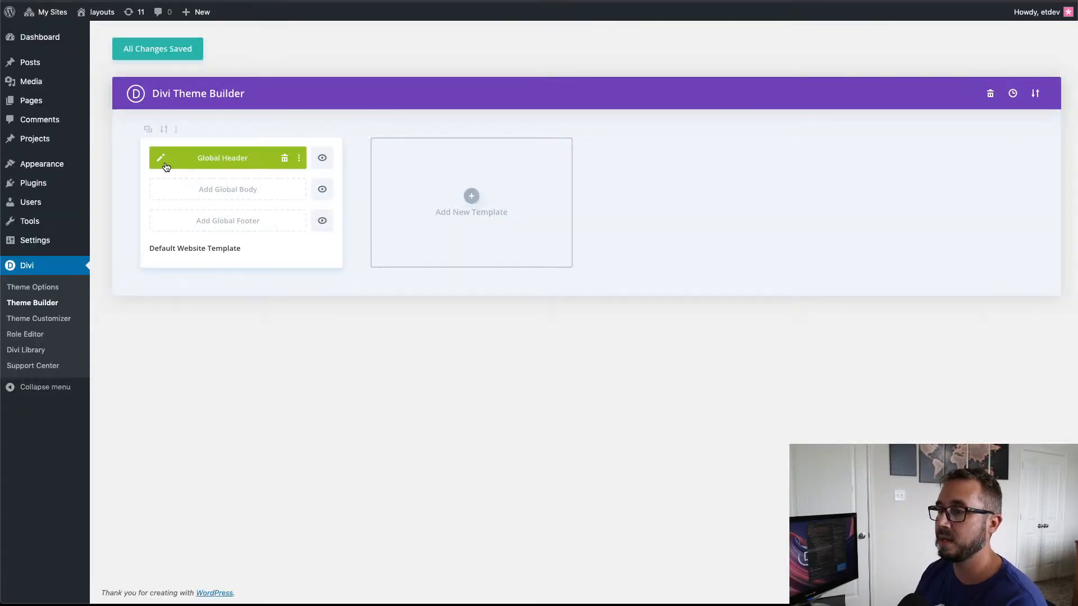
Step: Edit the global header layout and open the settings of the Main Header Section's Code module from the expanded layers
left_click(162, 161)
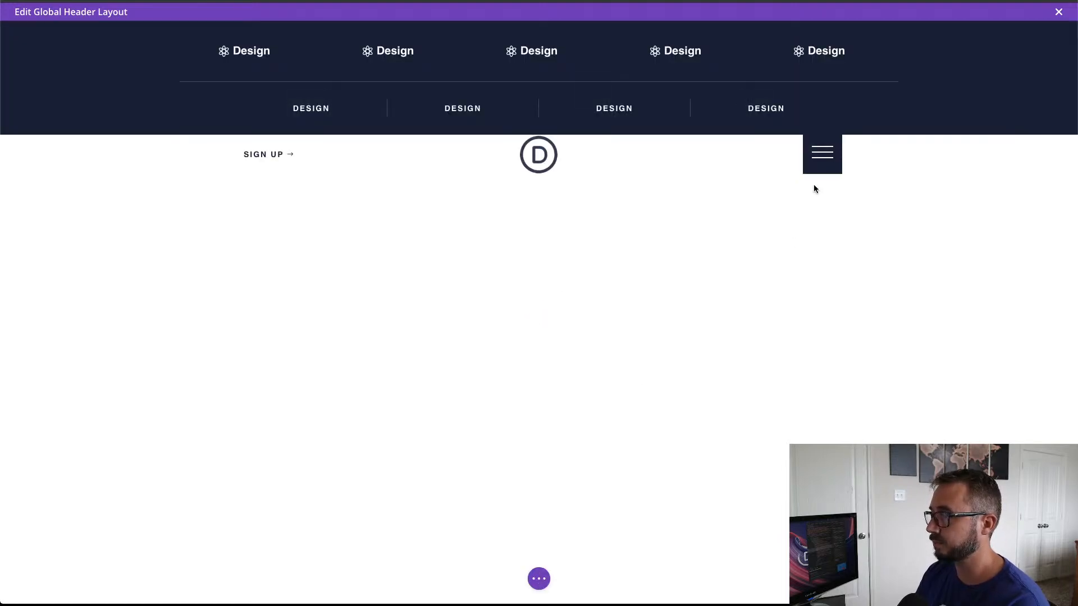
left_click(542, 580)
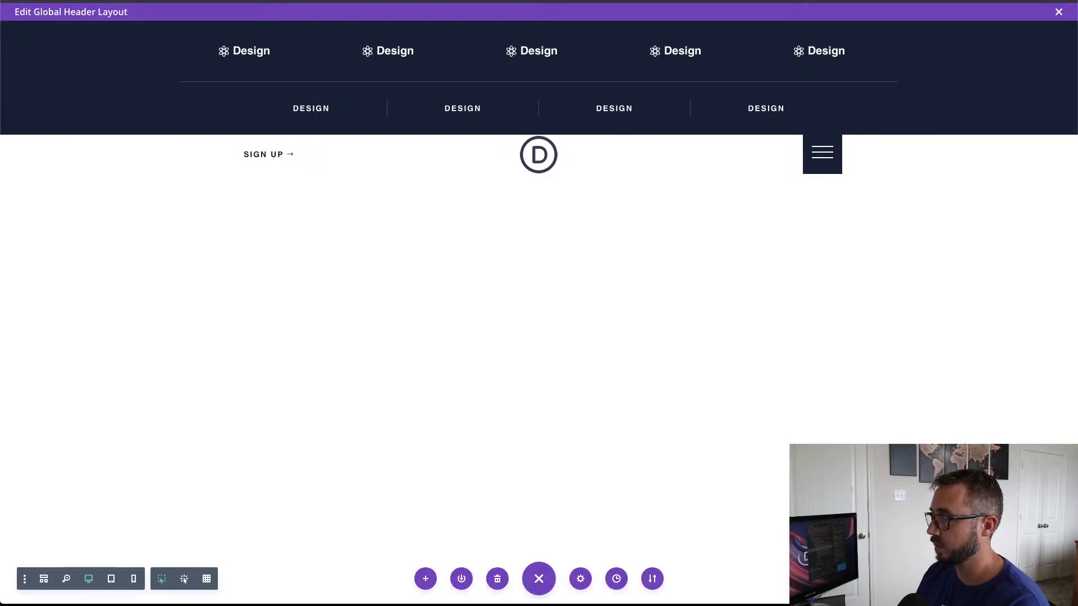
left_click(976, 579)
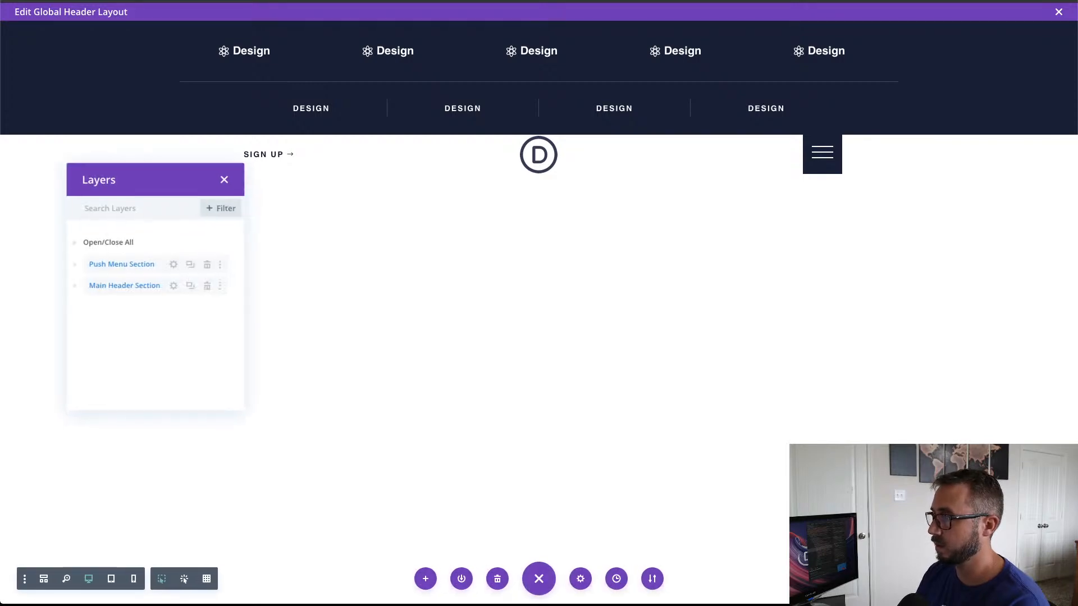
left_click(124, 246)
scroll(151, 311, "down", 8)
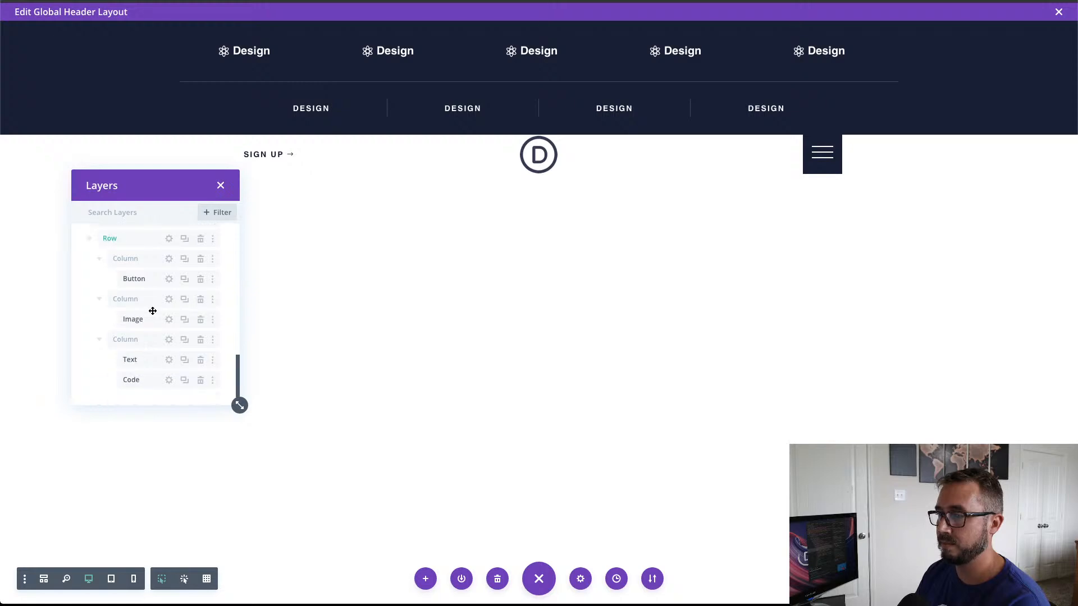
left_click(170, 380)
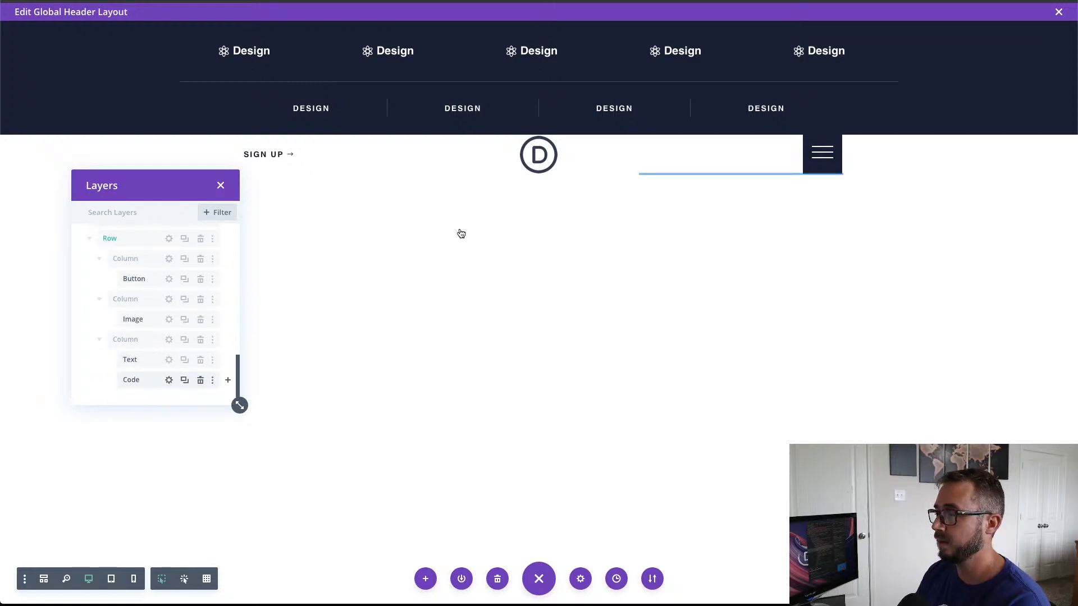
Step: Paste CSS before the closing style tag: header position sticky, top 0, z-index 9999, and #page-container overflow-y visible !important
scroll(482, 312, "down", 8)
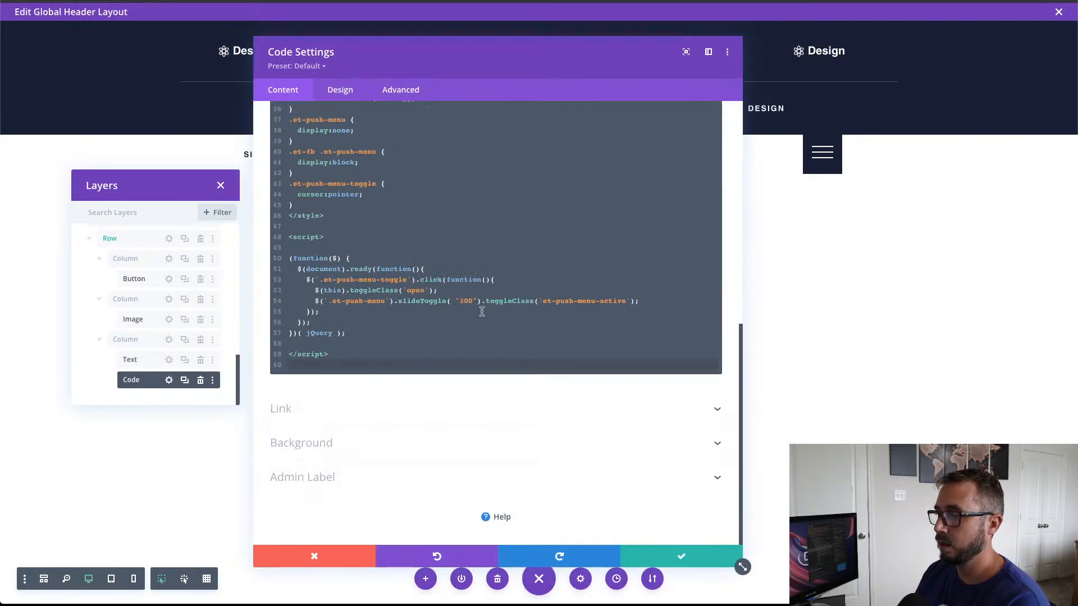
scroll(372, 227, "up", 2)
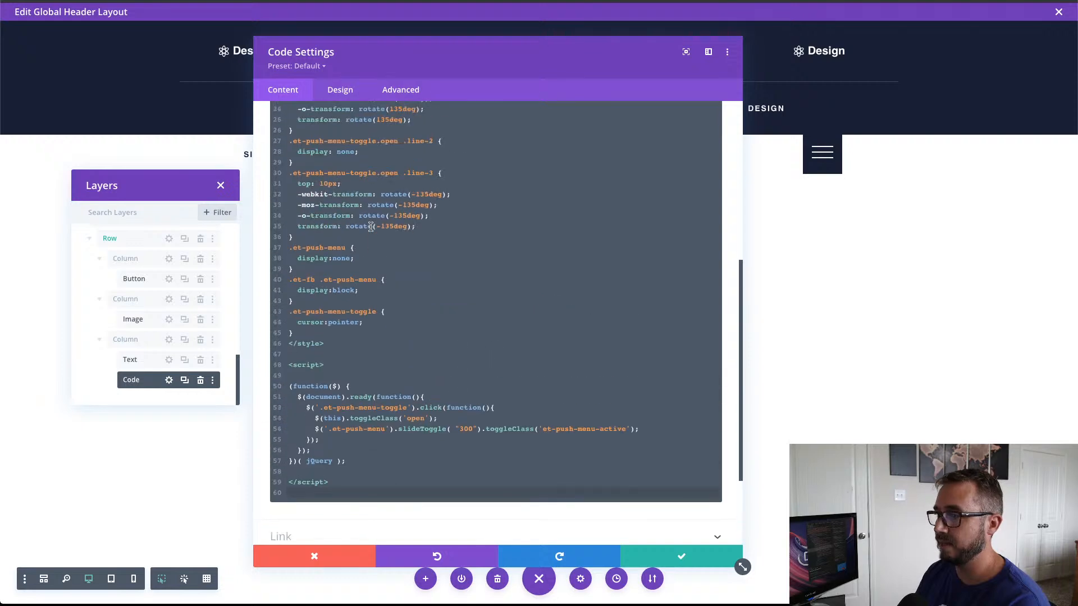
left_click(338, 236)
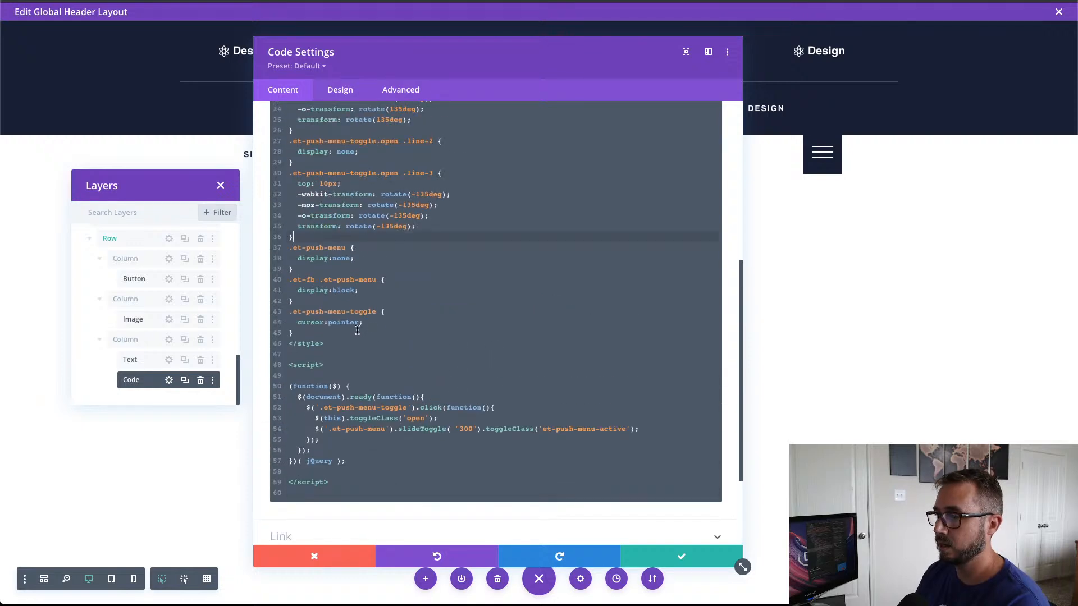
key("Return")
key("Return")
key("Return")
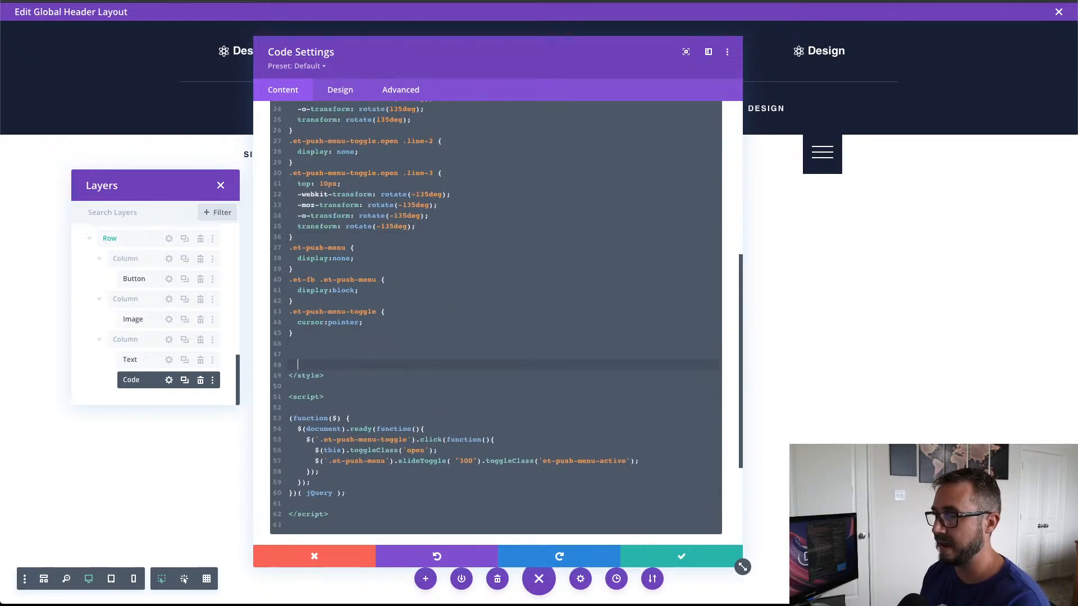
key("Return")
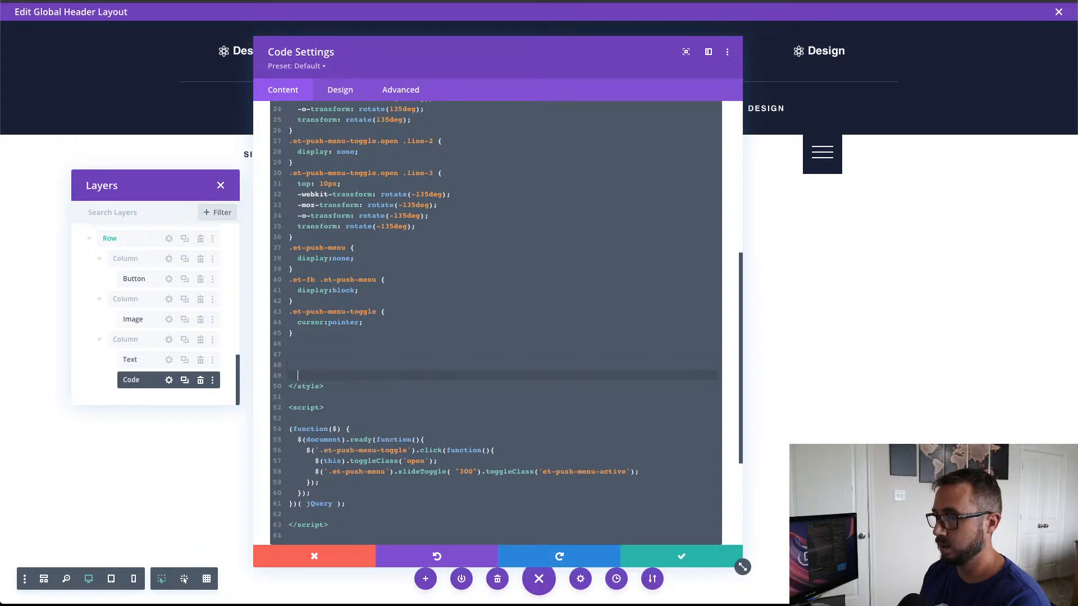
key("Up")
type("header {   position: sticky;   top:0;   z-index:9999; } #page-container {   overflow-y: visible !important; }")
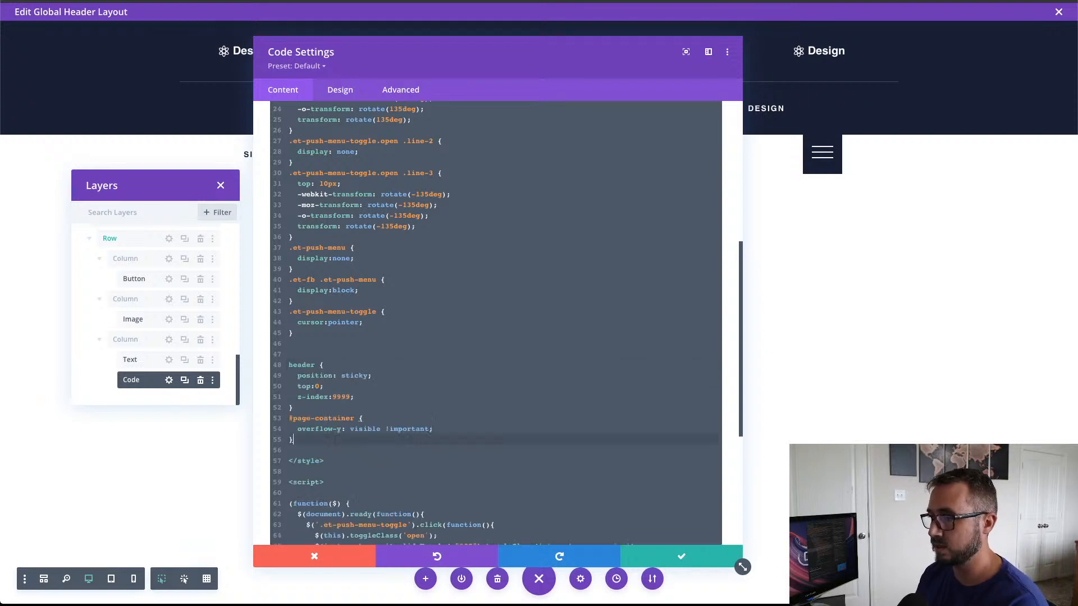
Step: Examine the pasted header rule with its sticky positioning and the #page-container overflow-y rule
scroll(342, 350, "down", 3)
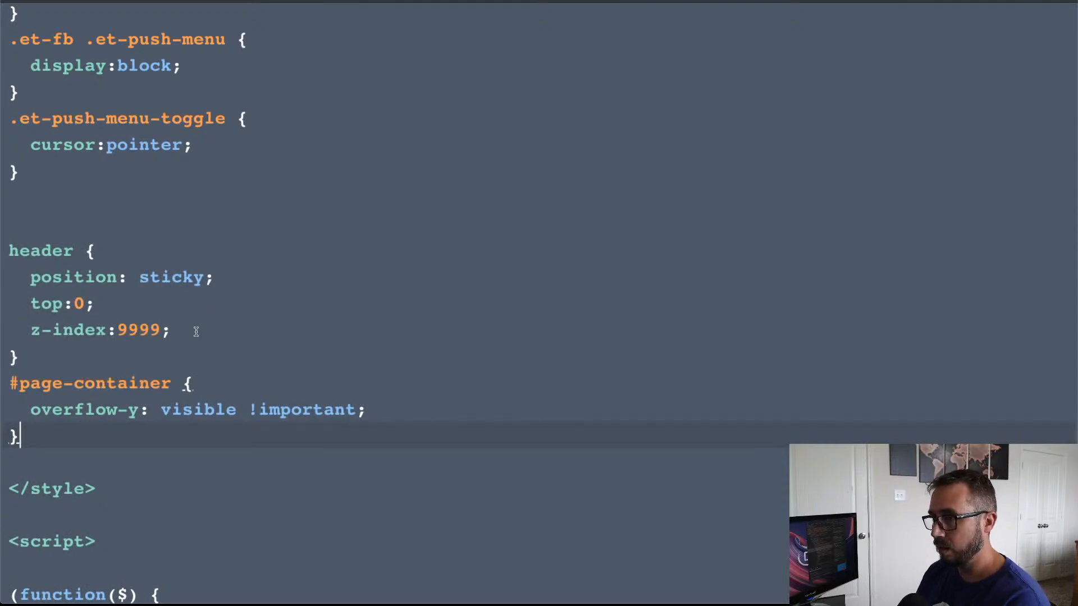
left_click_drag(196, 331, 3, 240)
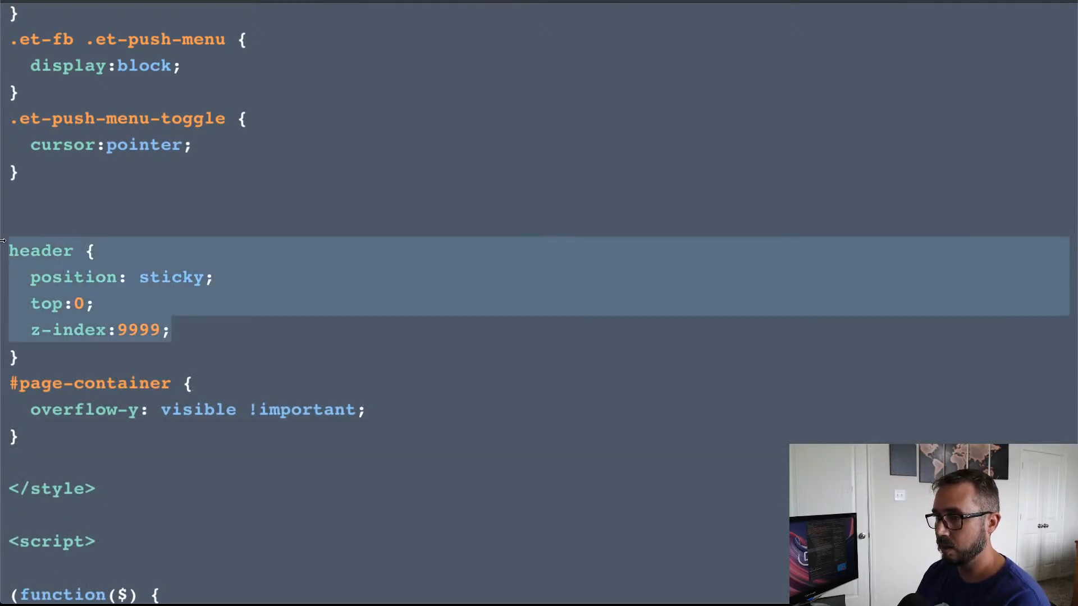
left_click(168, 329)
left_click(120, 352)
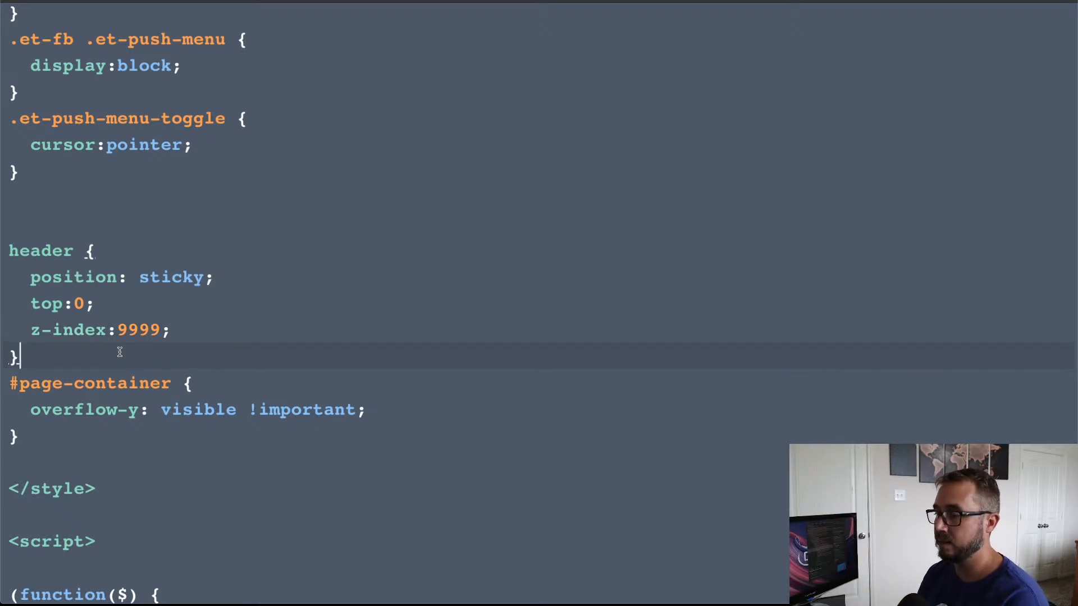
left_click(110, 432)
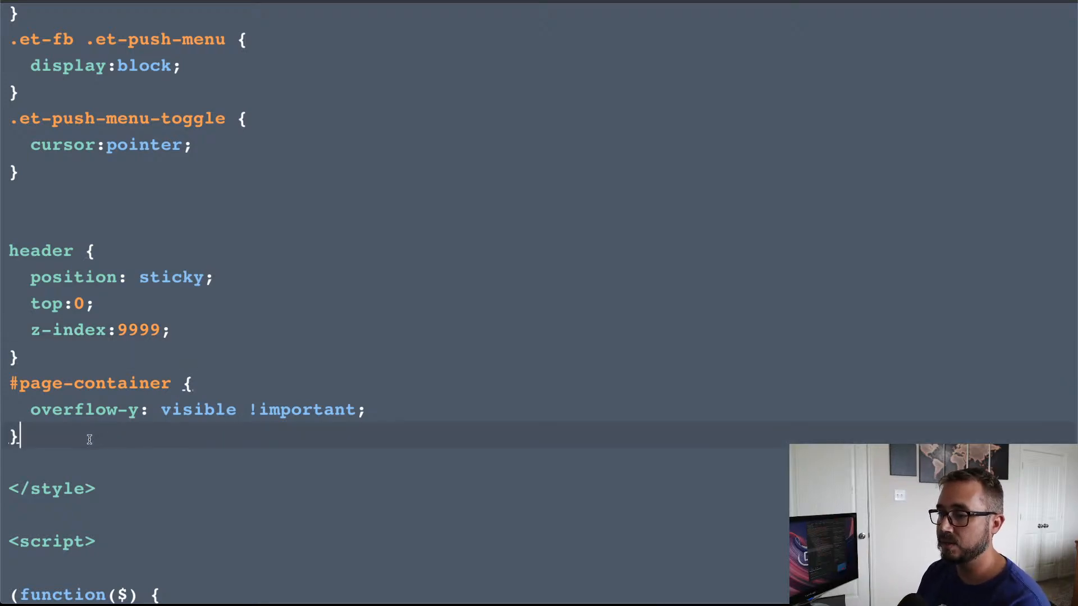
left_click_drag(33, 425, 15, 383)
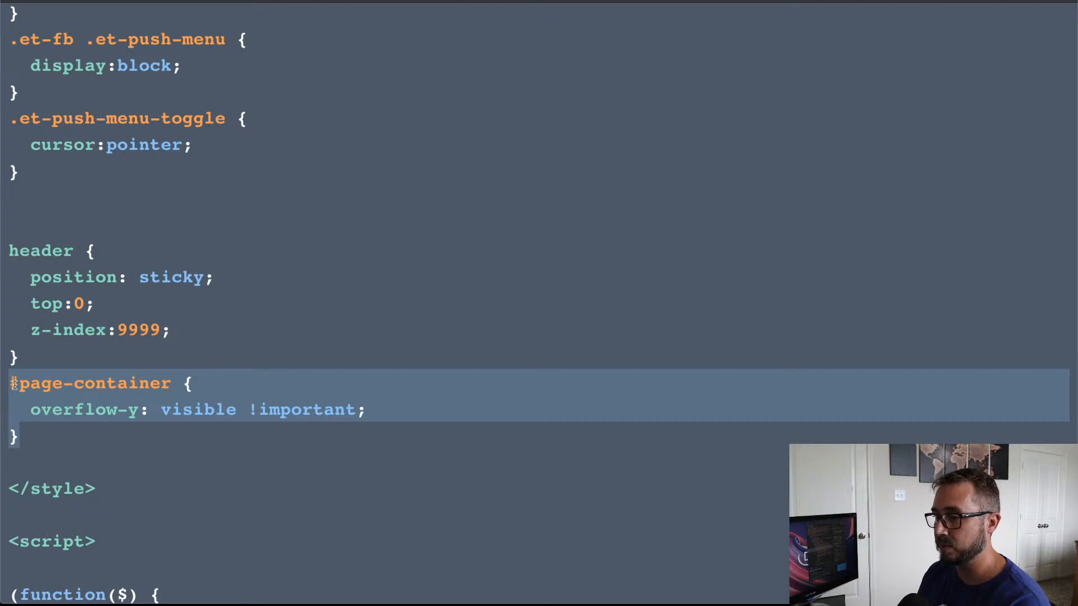
left_click(189, 386)
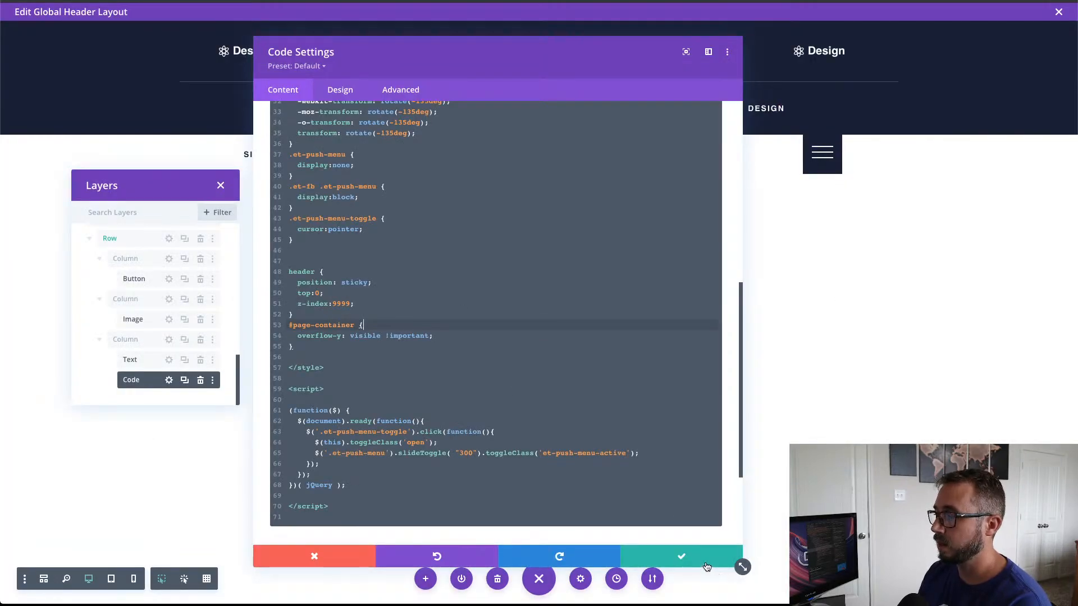
Step: Save the Code module settings and close the global header layout editor
left_click(705, 564)
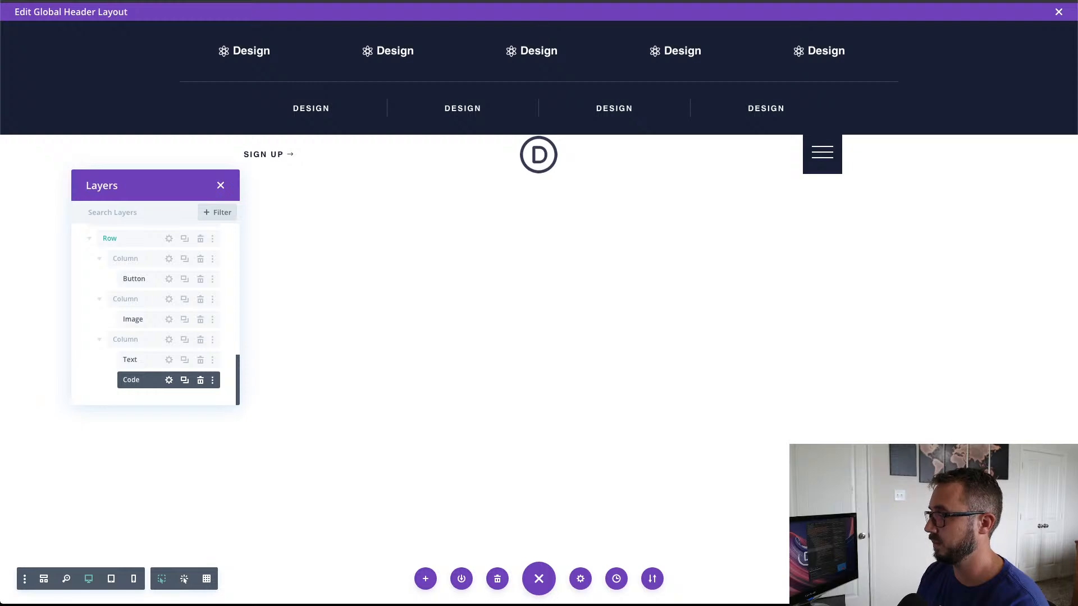
left_click(1059, 11)
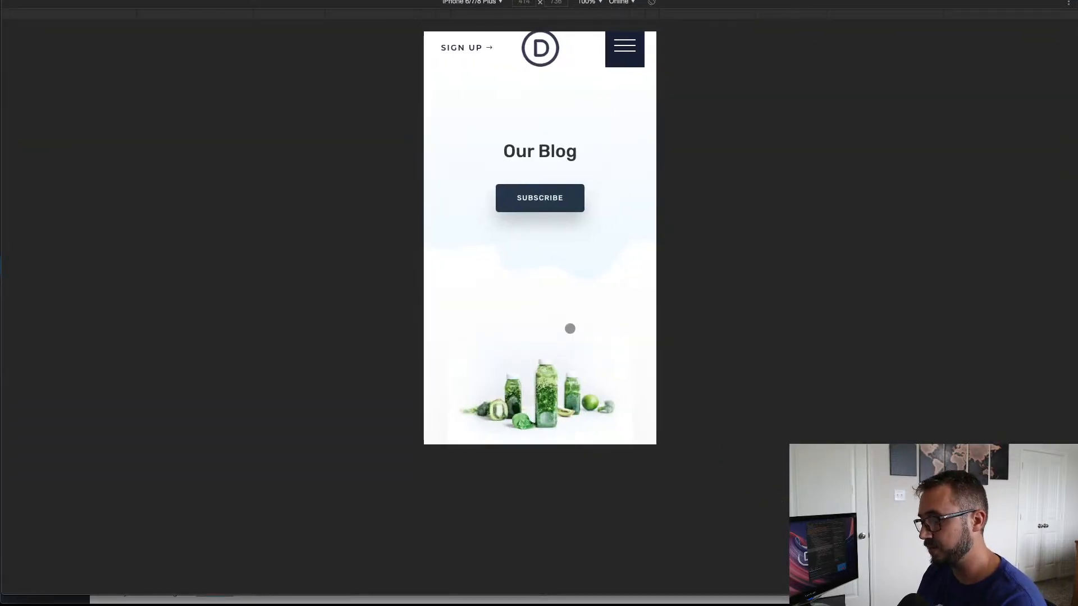
Step: Reload the live page in the phone view and scroll it to test the sticky header
key("super+r")
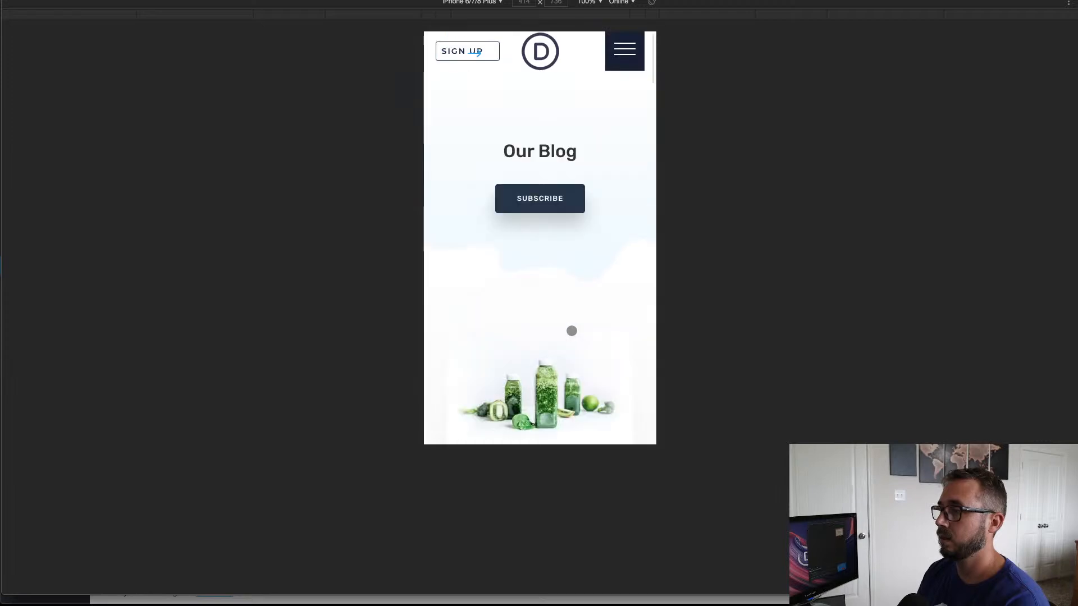
scroll(583, 269, "down", 5)
scroll(582, 268, "up", 5)
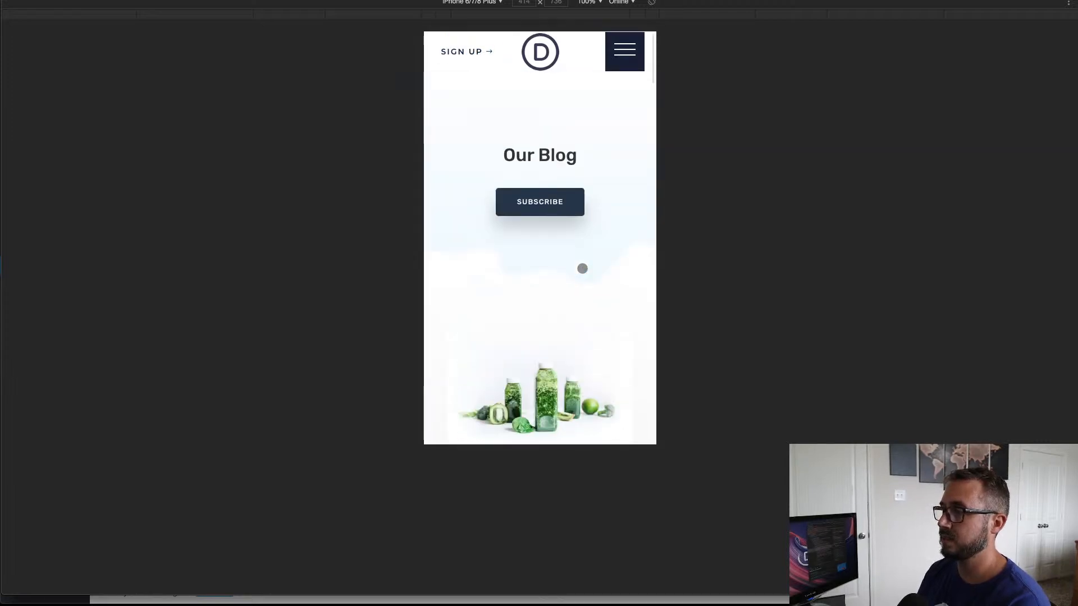
Step: Test the sticky header in the phone view by scrolling the blog page and opening and closing the push menu
scroll(582, 268, "down", 5)
scroll(583, 268, "up", 3)
scroll(582, 268, "down", 8)
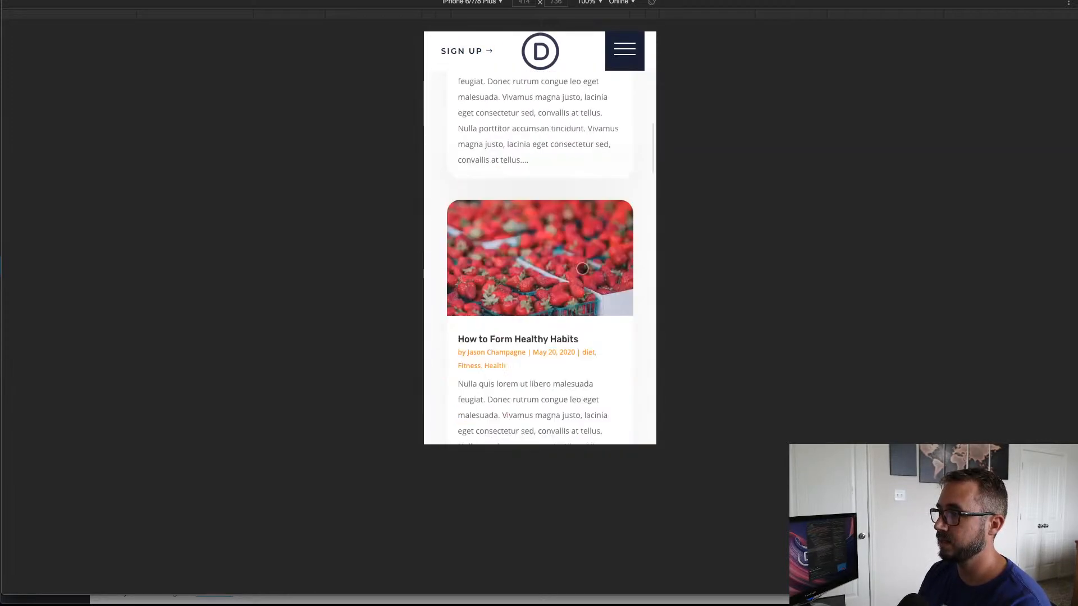
scroll(582, 269, "down", 3)
scroll(582, 267, "up", 3)
left_click(625, 52)
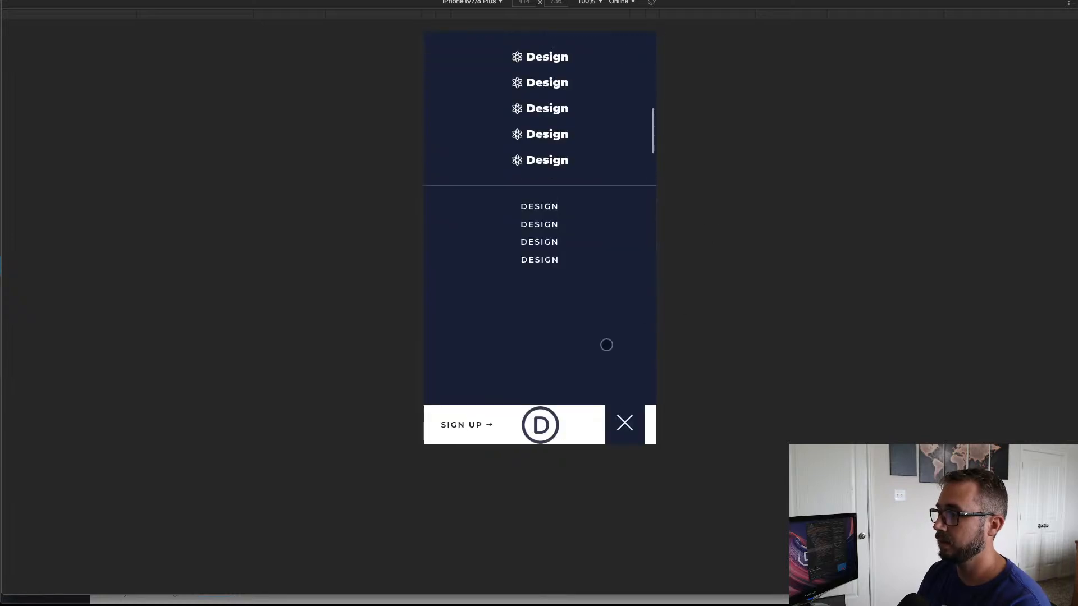
left_click(619, 415)
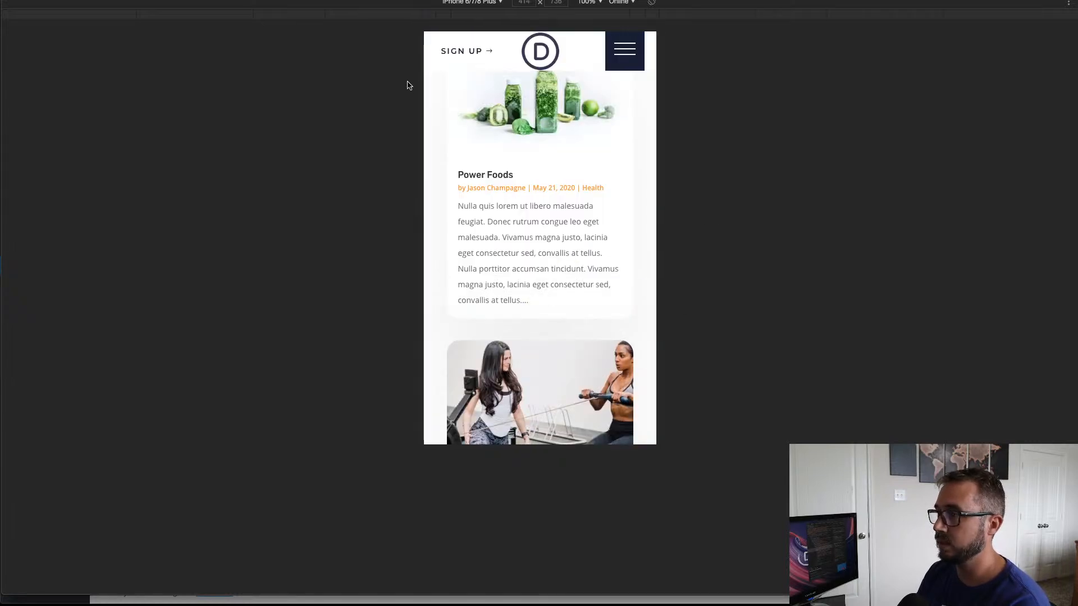
scroll(568, 227, "up", 5)
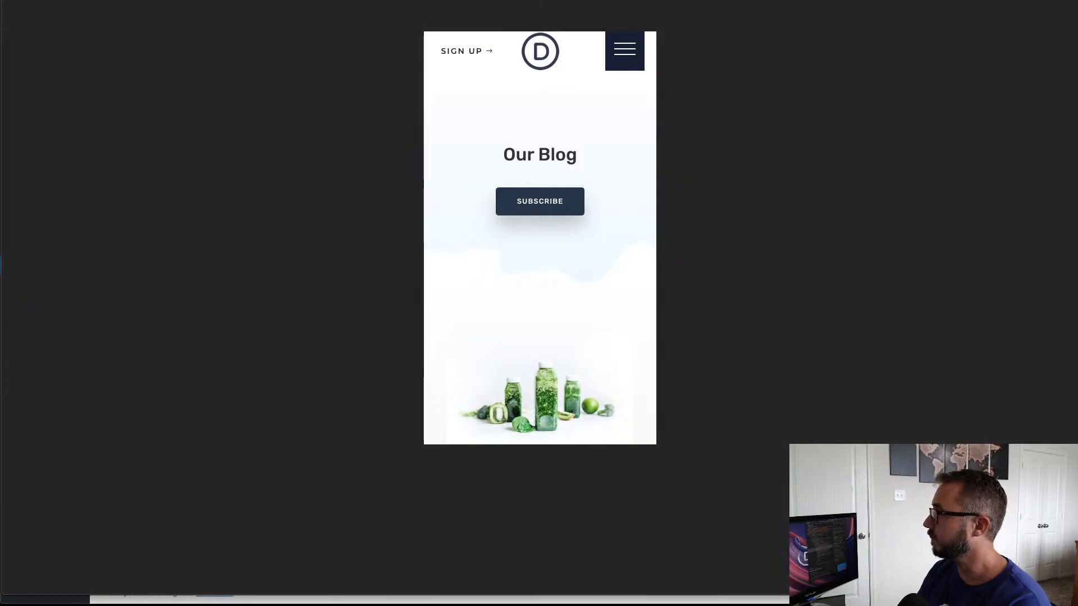
Step: Switch the live page to the desktop view and scroll through it to test the sticky header
key("super+shift+m")
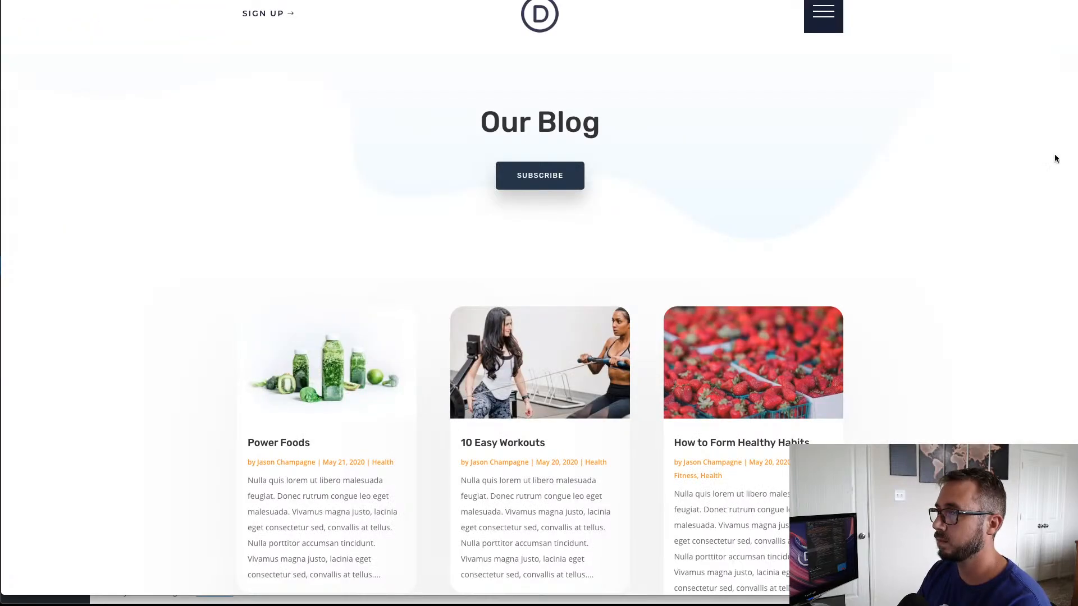
scroll(918, 263, "down", 5)
scroll(919, 263, "down", 10)
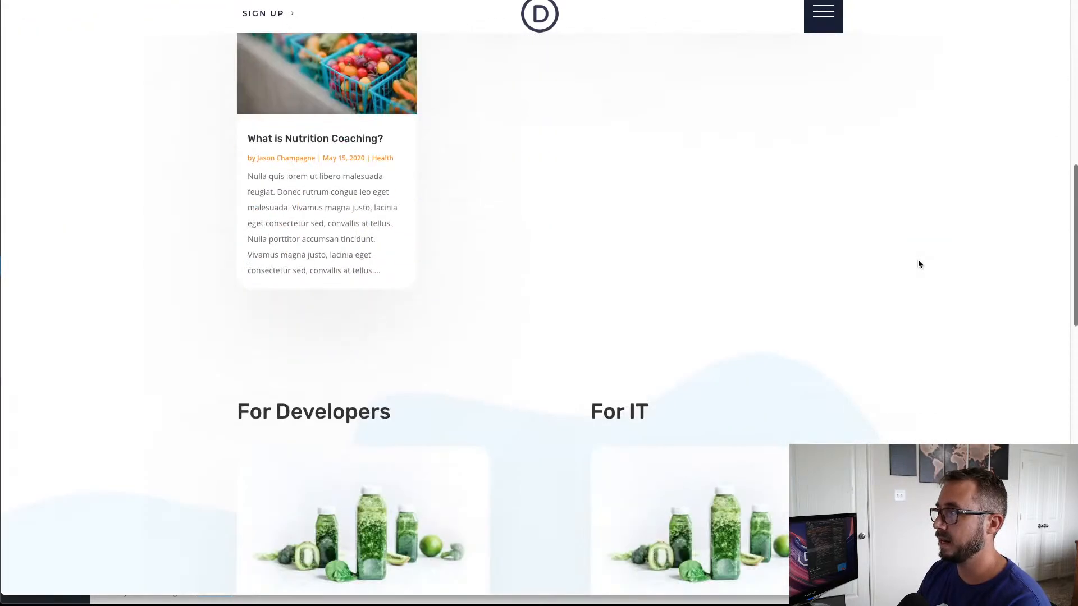
scroll(919, 264, "up", 4)
scroll(919, 264, "down", 8)
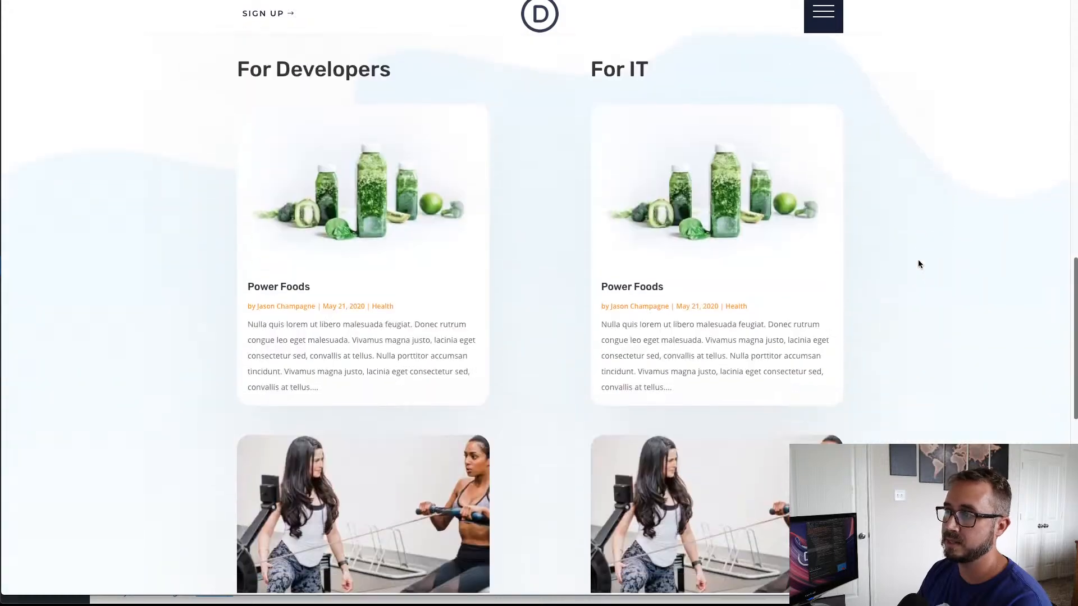
scroll(919, 264, "up", 7)
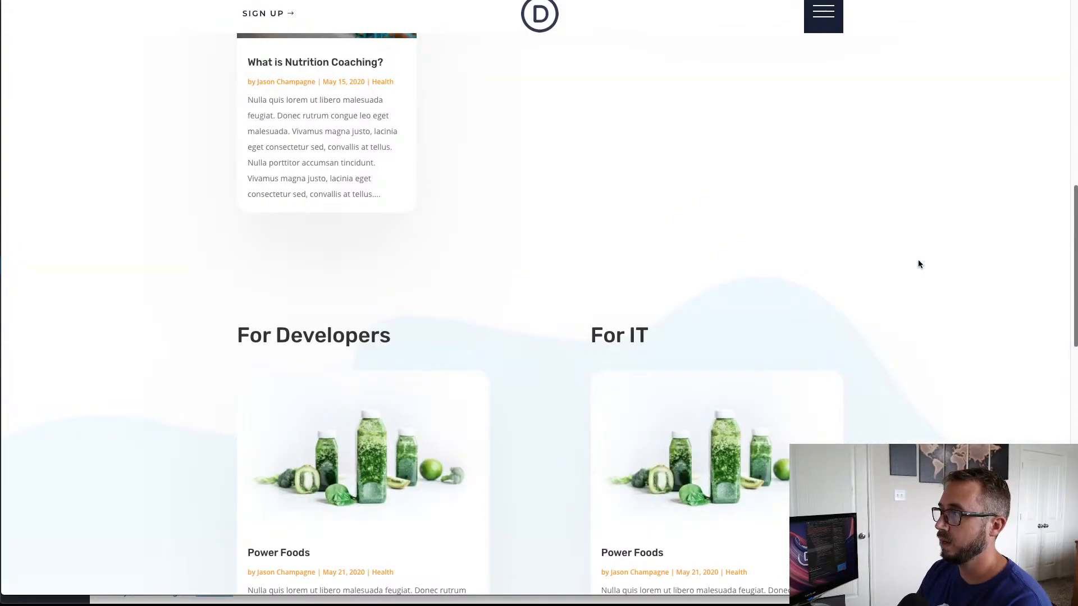
Step: Expand the push menu partway down the desktop page, scroll back to the page's start with it open, and collapse it
left_click(824, 18)
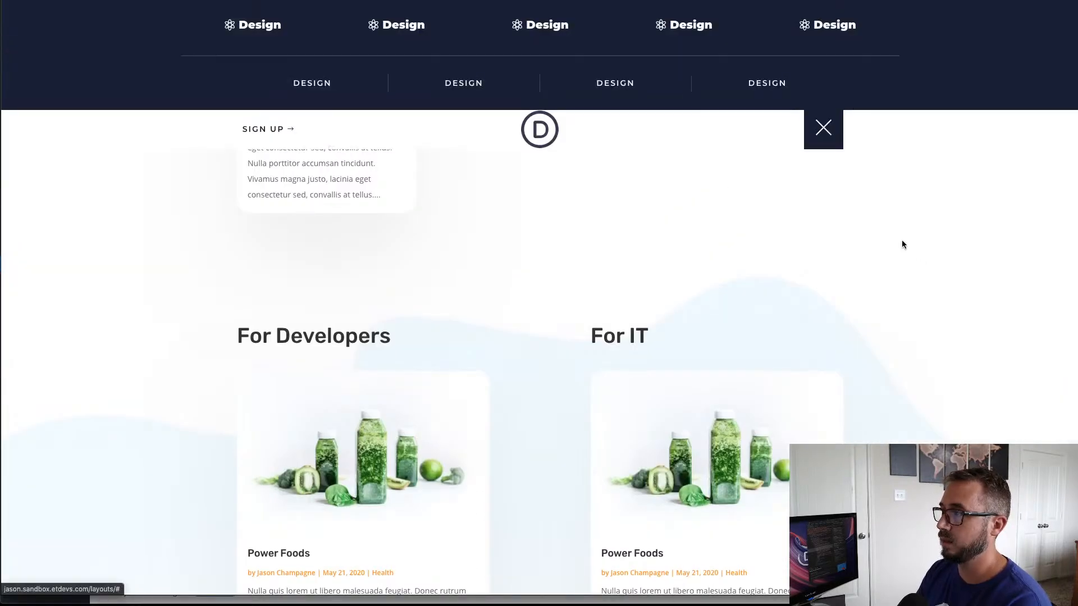
scroll(902, 252, "down", 3)
scroll(903, 257, "up", 1)
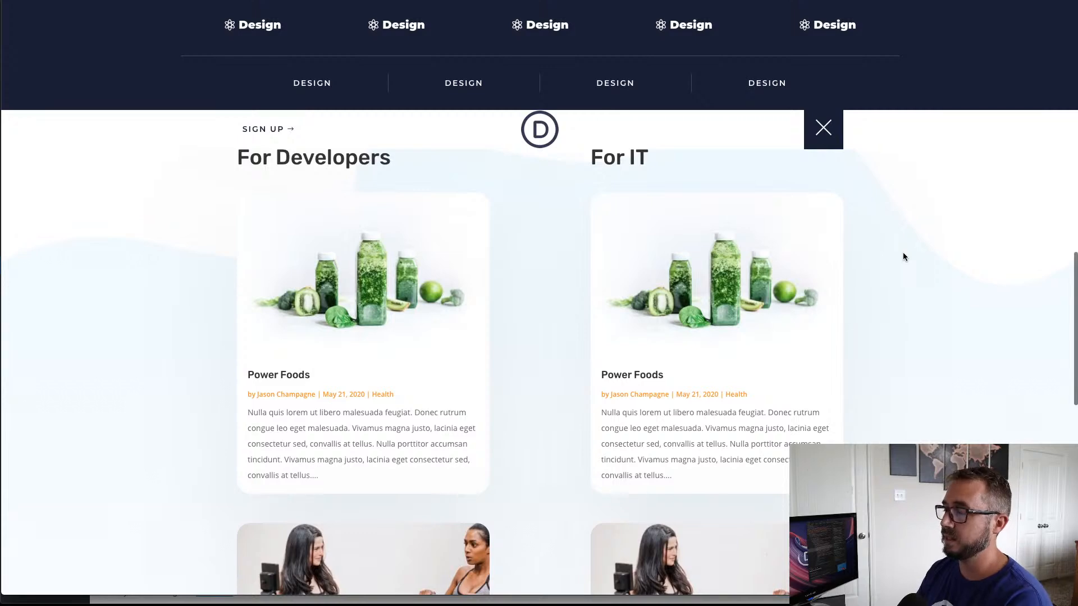
scroll(903, 257, "up", 3)
scroll(903, 257, "up", 10)
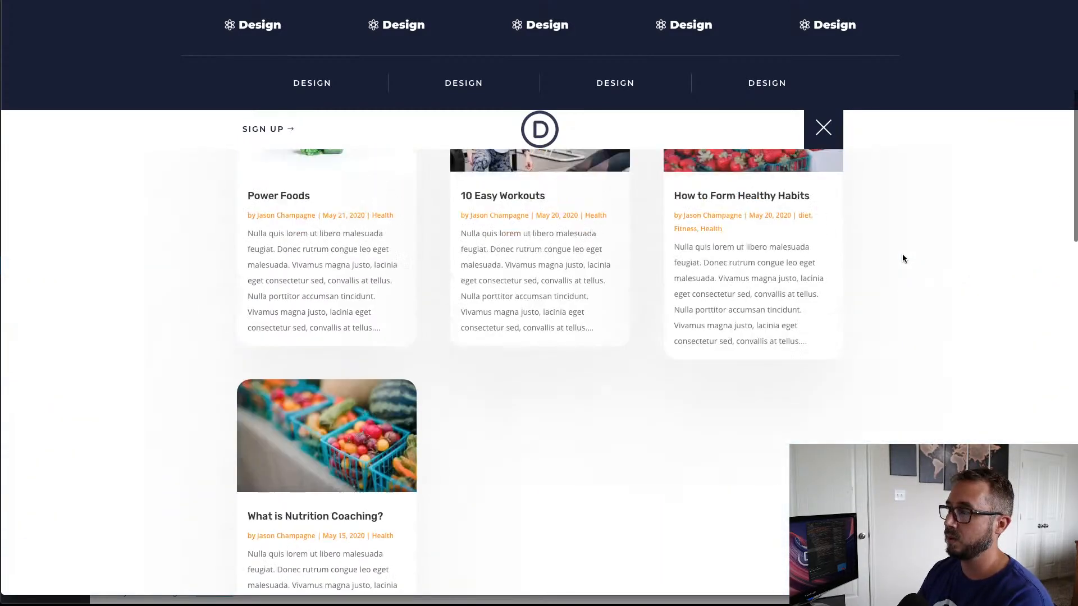
scroll(902, 257, "up", 1)
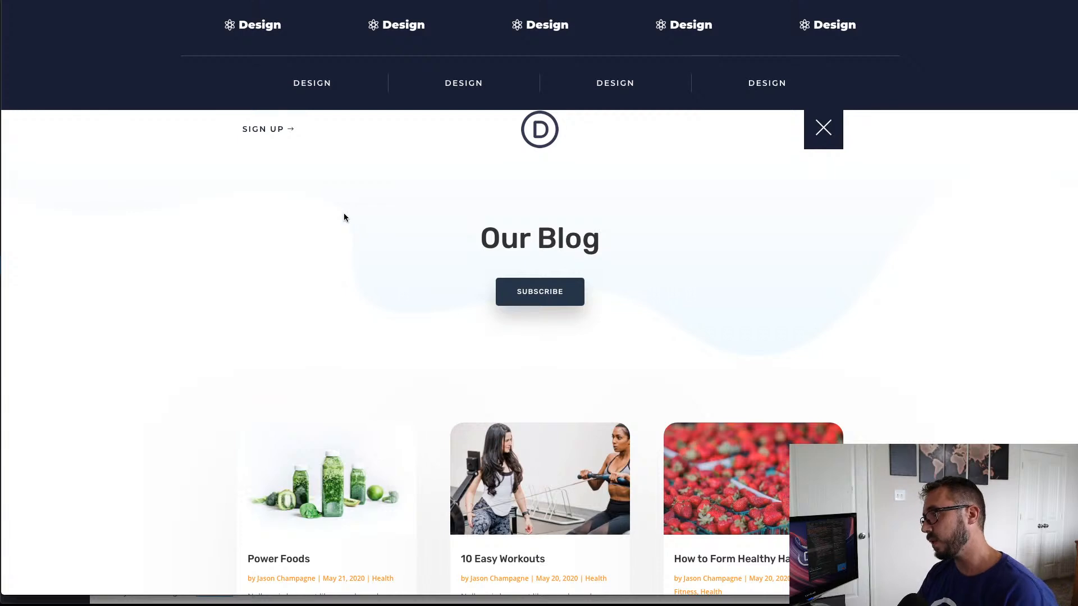
left_click(822, 132)
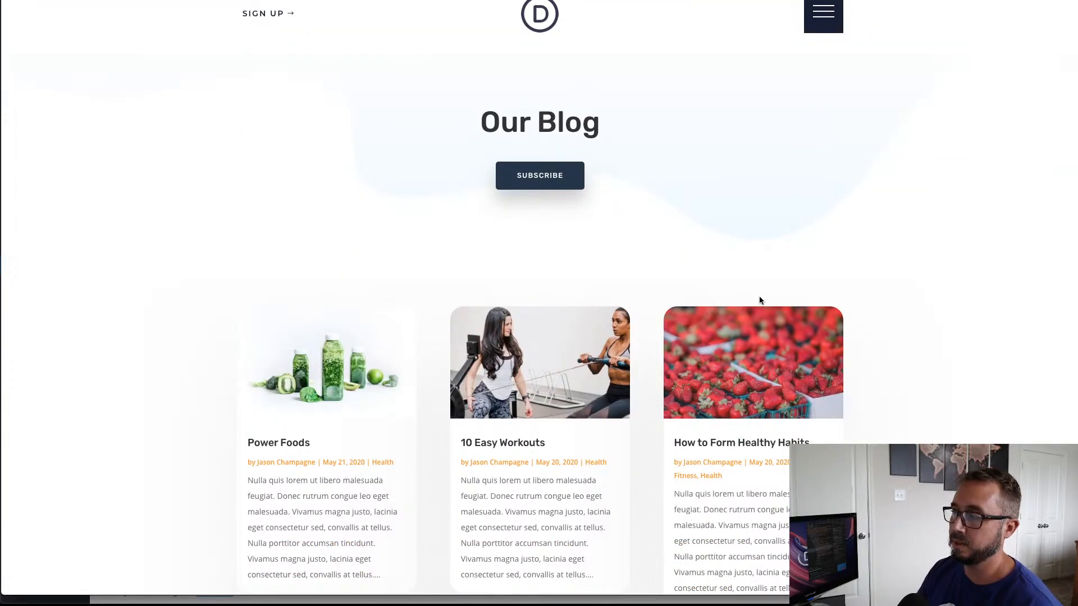
Step: Reopen the push menu at the start of the desktop page, scroll back and forth under it, and close it again
left_click(823, 16)
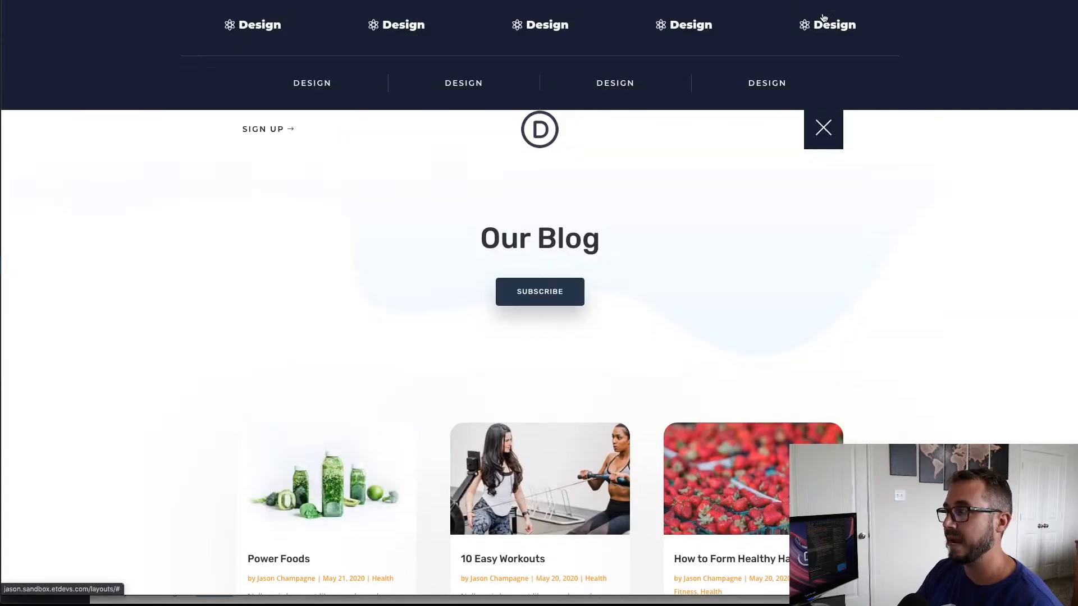
scroll(856, 198, "down", 3)
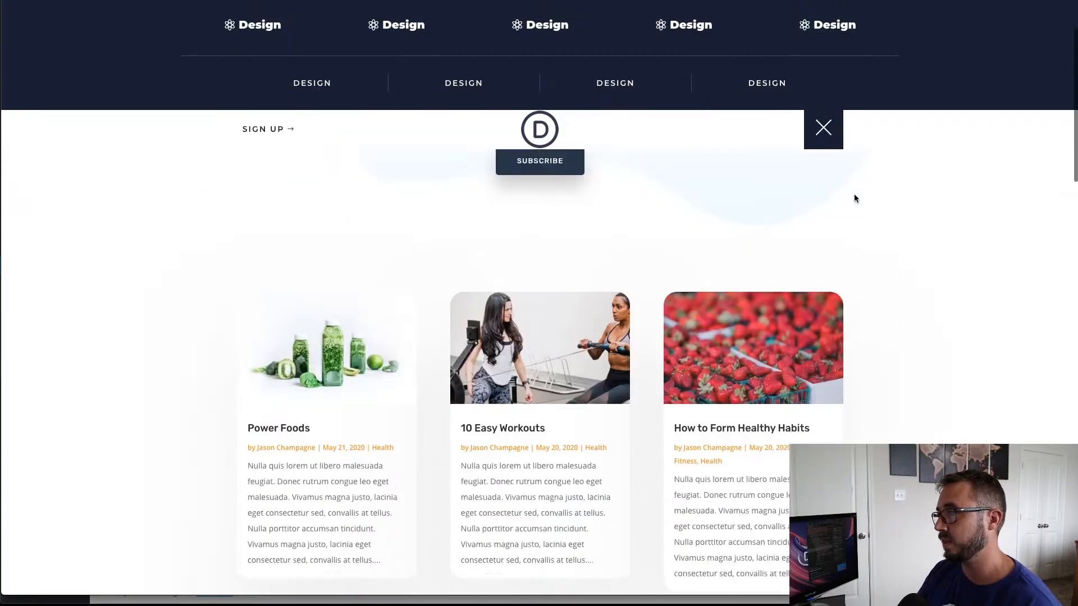
scroll(856, 199, "up", 3)
scroll(854, 202, "down", 7)
scroll(851, 200, "up", 7)
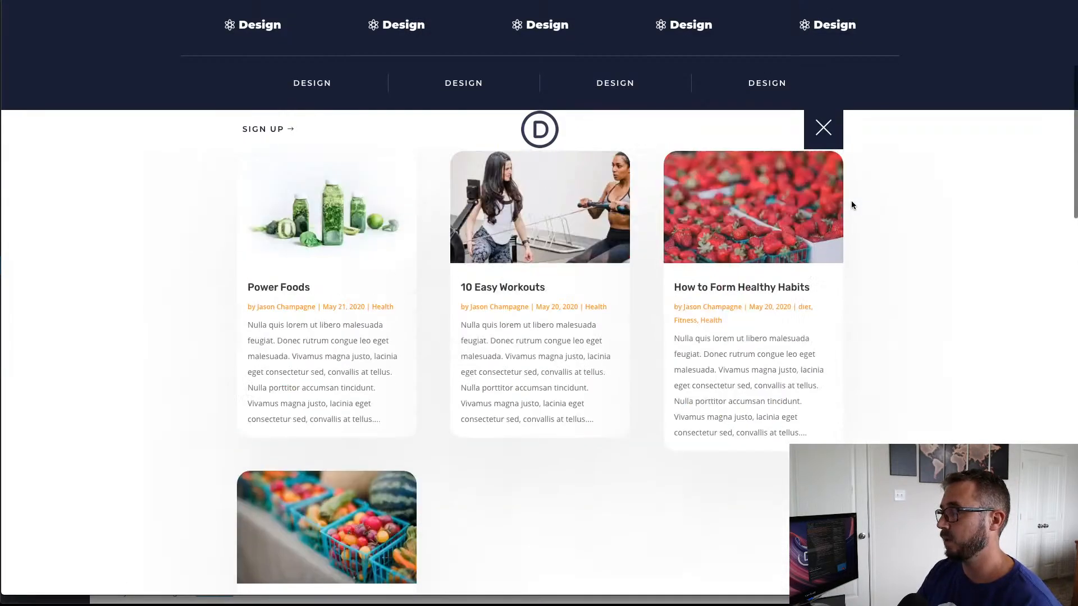
left_click(818, 131)
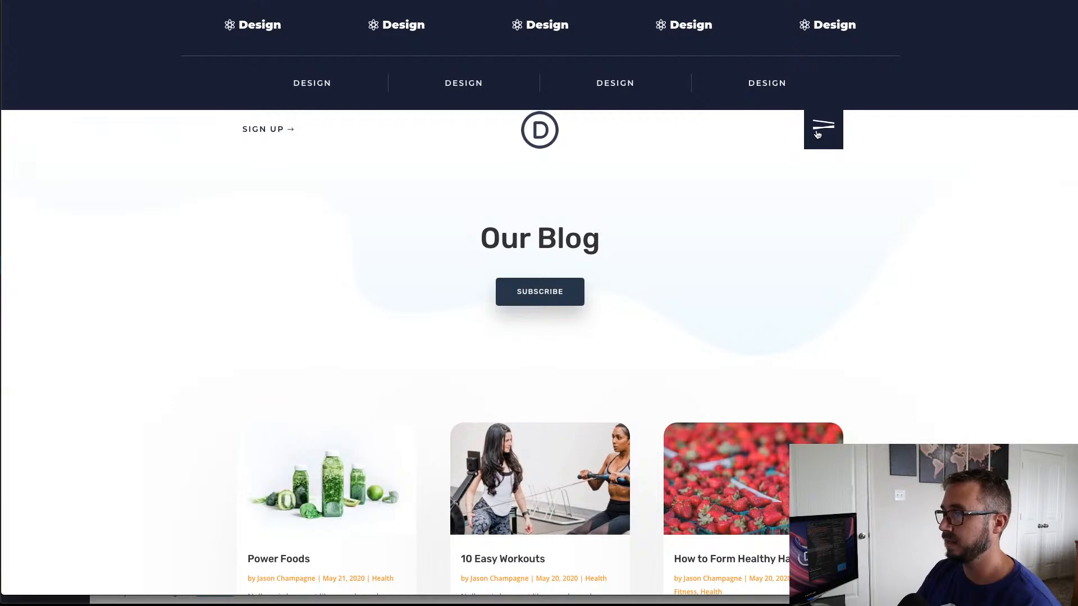
scroll(816, 130, "down", 4)
scroll(816, 135, "up", 4)
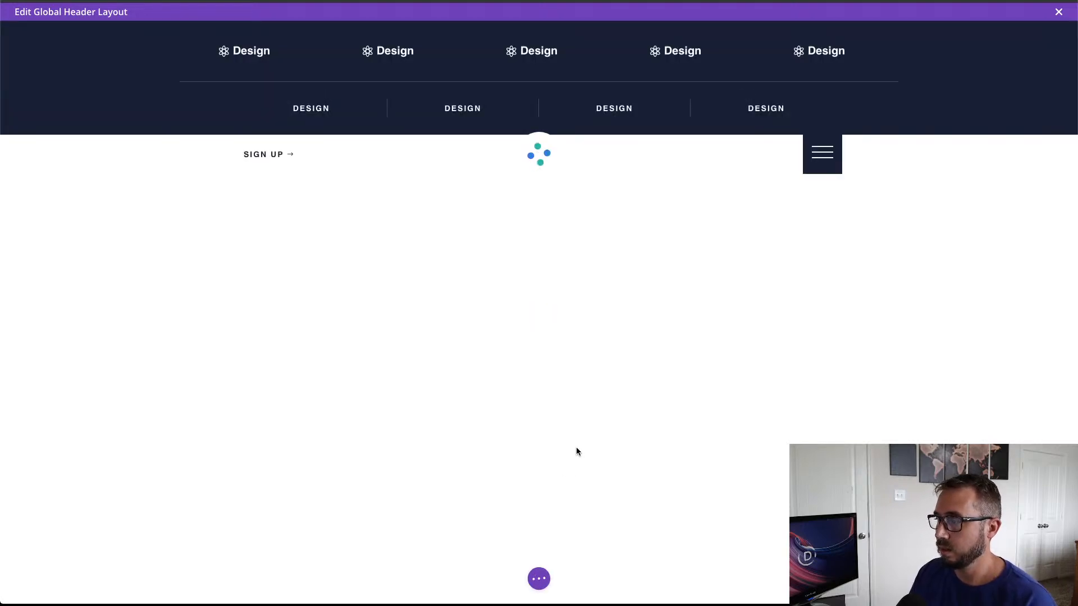
Step: Dock the builder's settings bar at the left edge of the global header layout, then expand and collapse it
left_click(539, 581)
left_click_drag(540, 584, 18, 250)
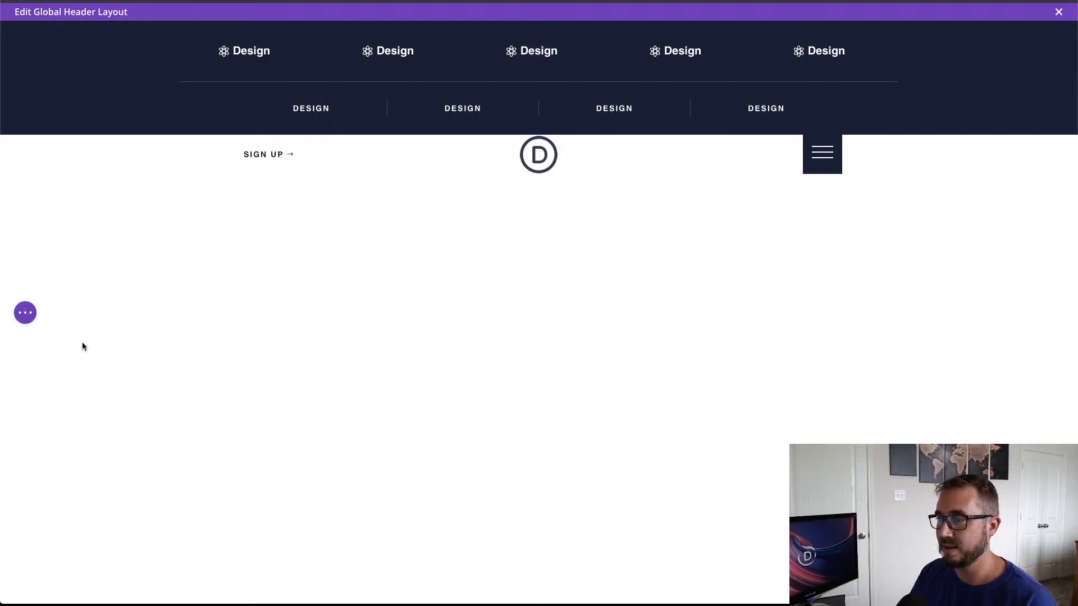
left_click(24, 312)
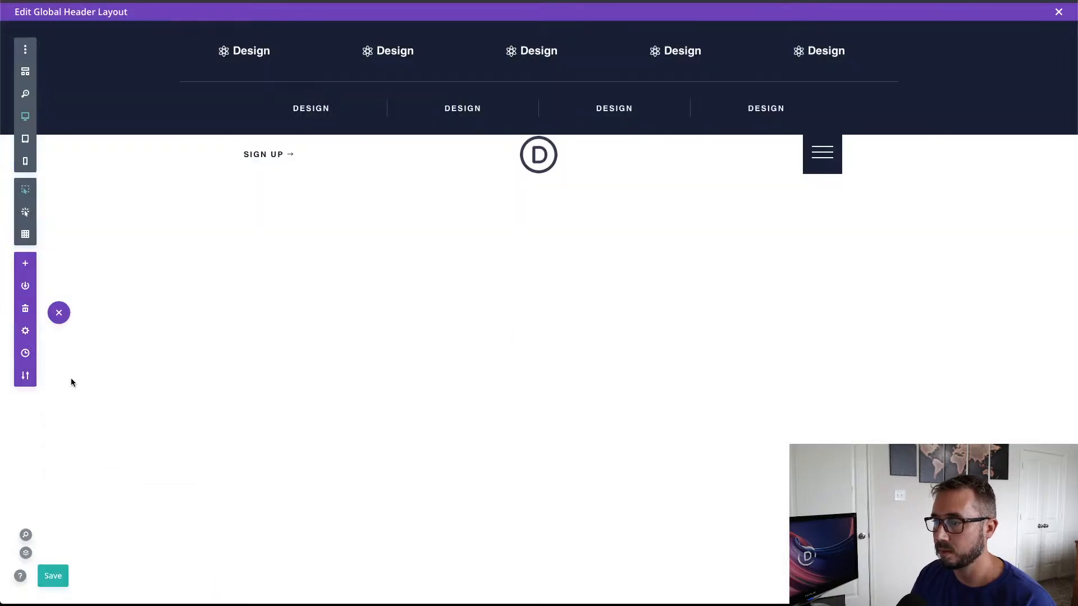
left_click(59, 313)
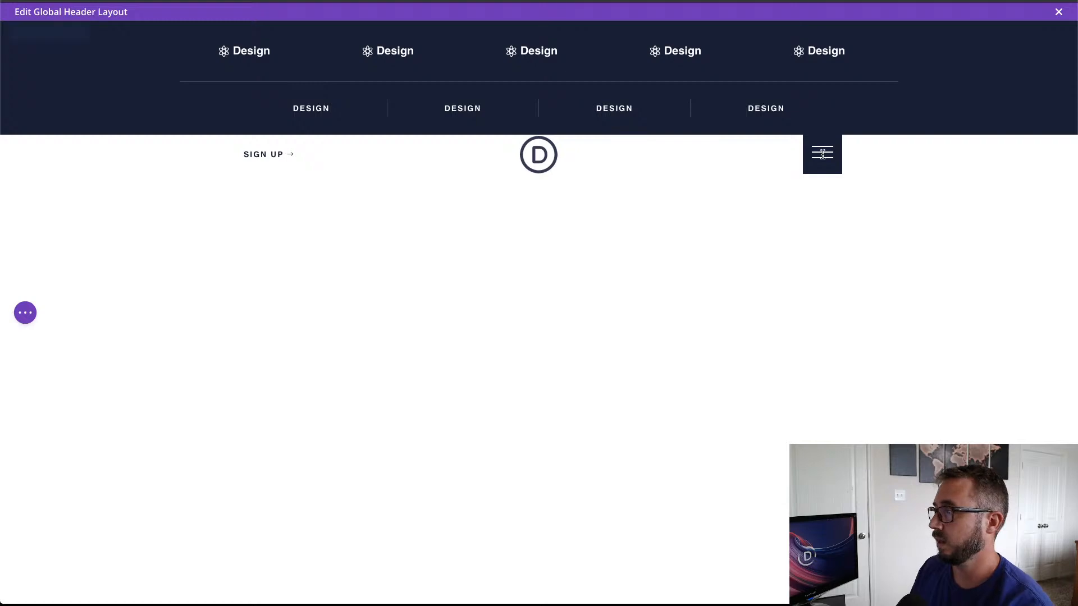
Step: Locate the hamburger icon's Text module in the layers list and open the settings of the Code module below it
left_click(801, 140)
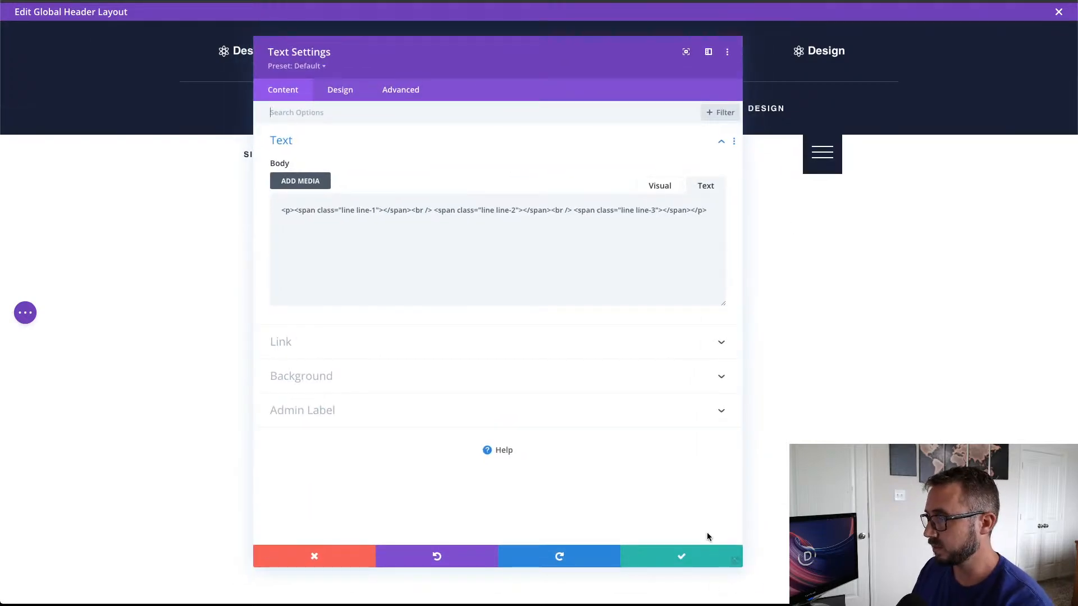
left_click(727, 52)
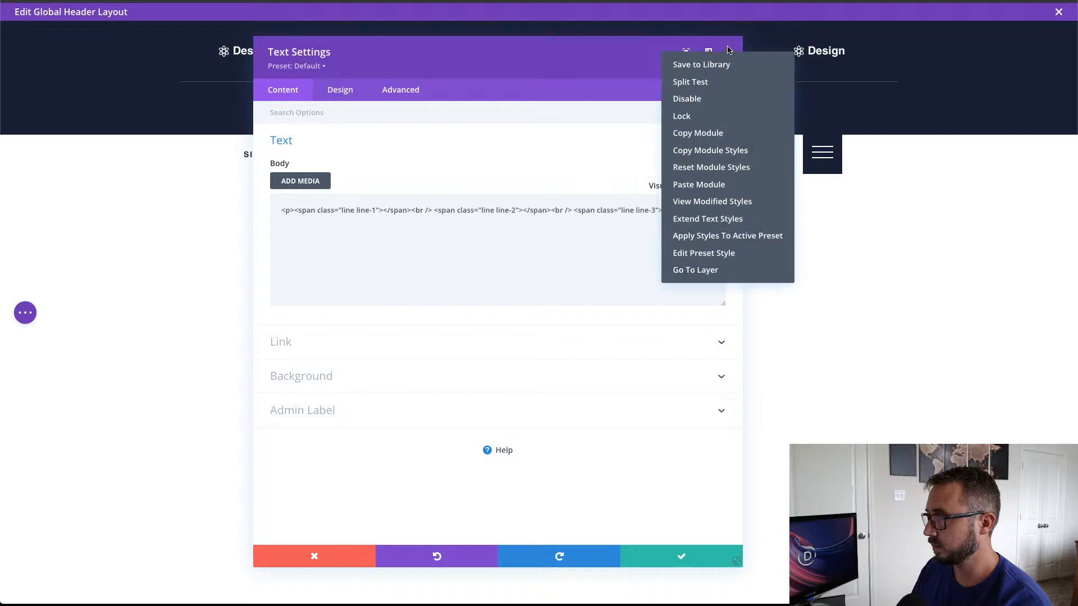
left_click(696, 268)
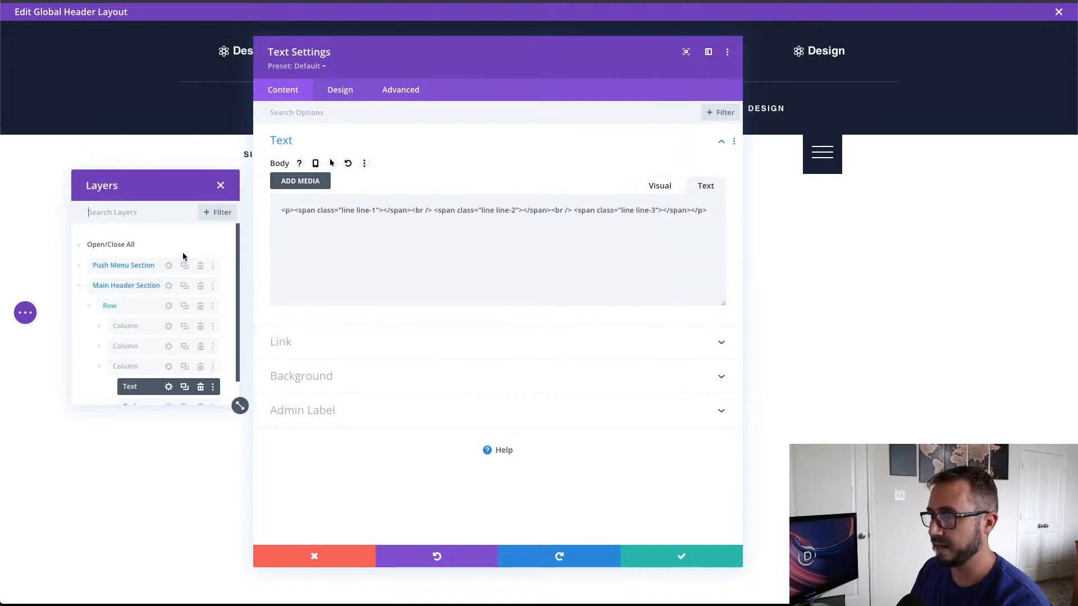
scroll(173, 365, "down", 1)
left_click(169, 380)
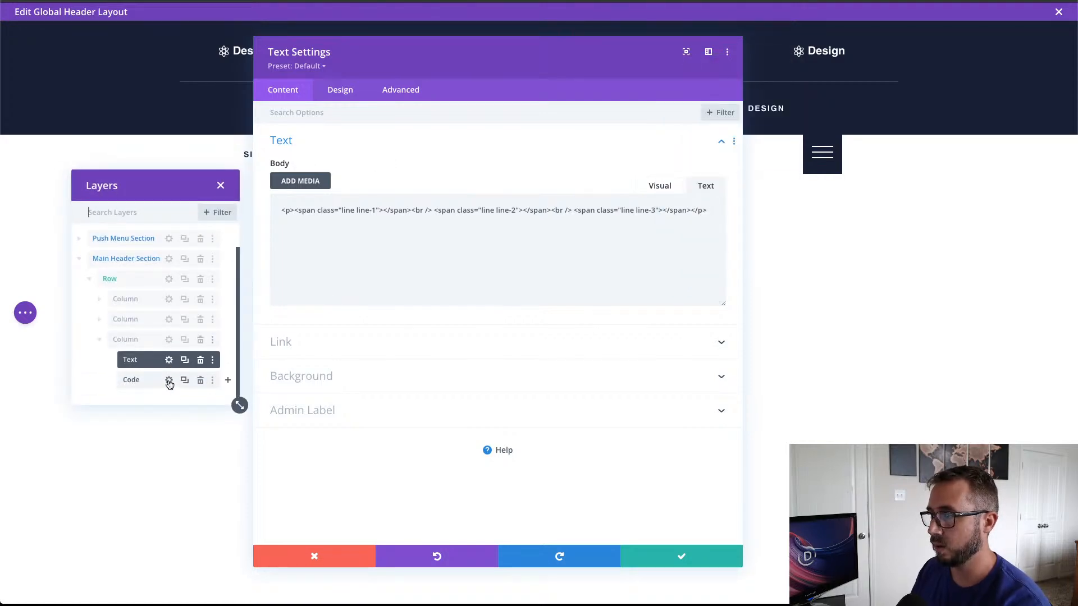
Step: Set the .et-push-menu-toggle event in the Code module's script to hover and save the module settings
scroll(440, 351, "down", 10)
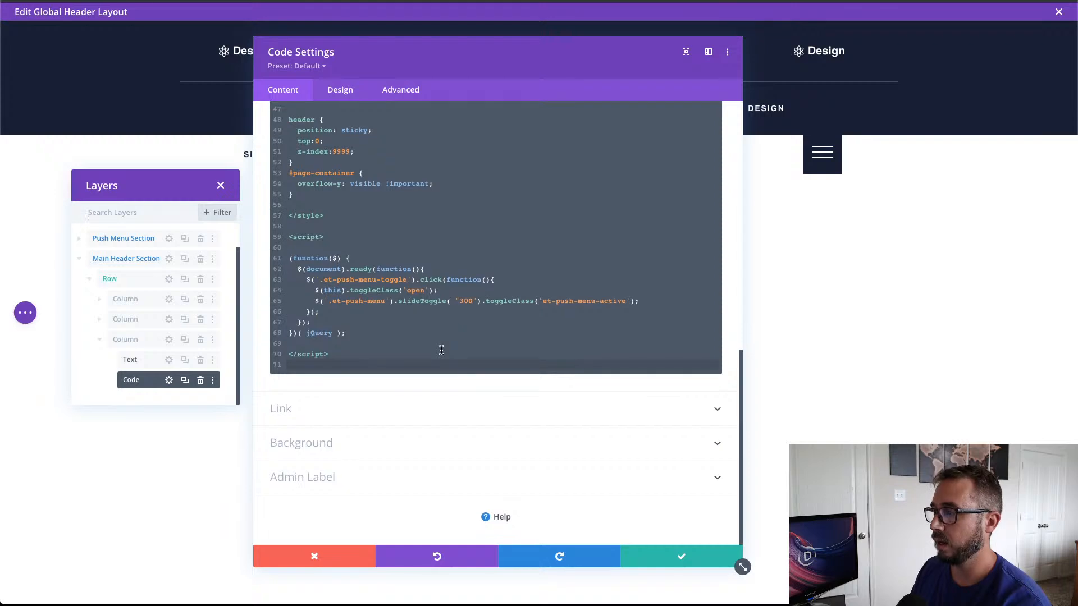
double_click(431, 280)
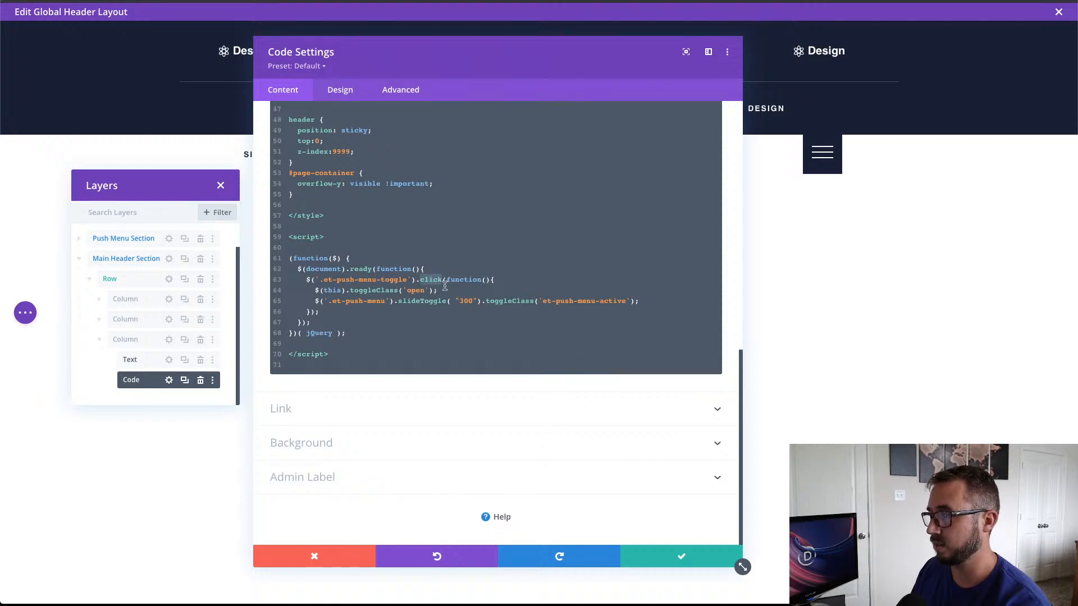
left_click(432, 281)
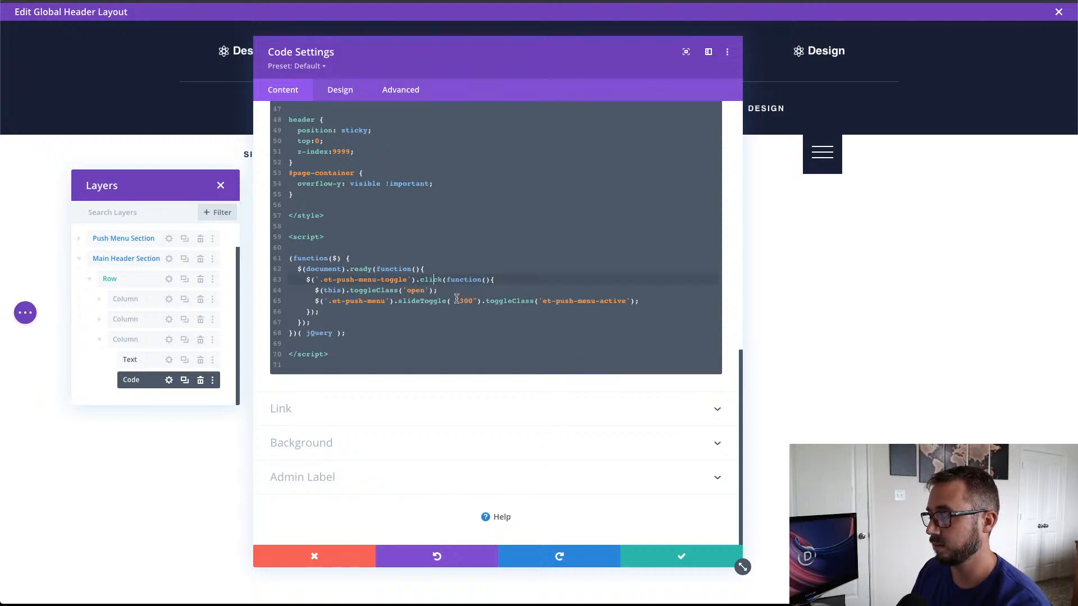
double_click(431, 280)
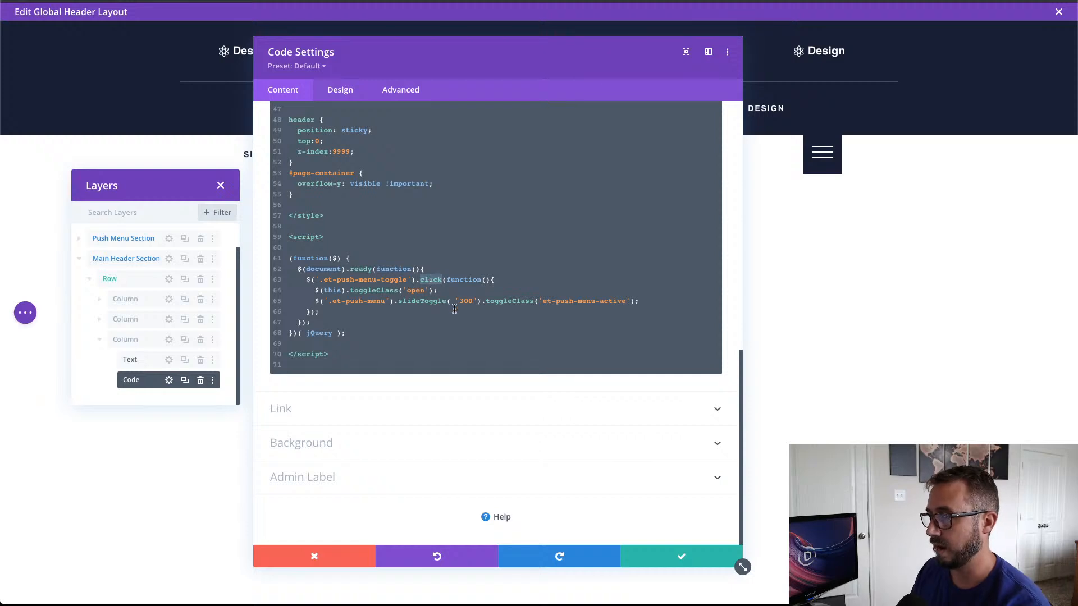
left_click(431, 279)
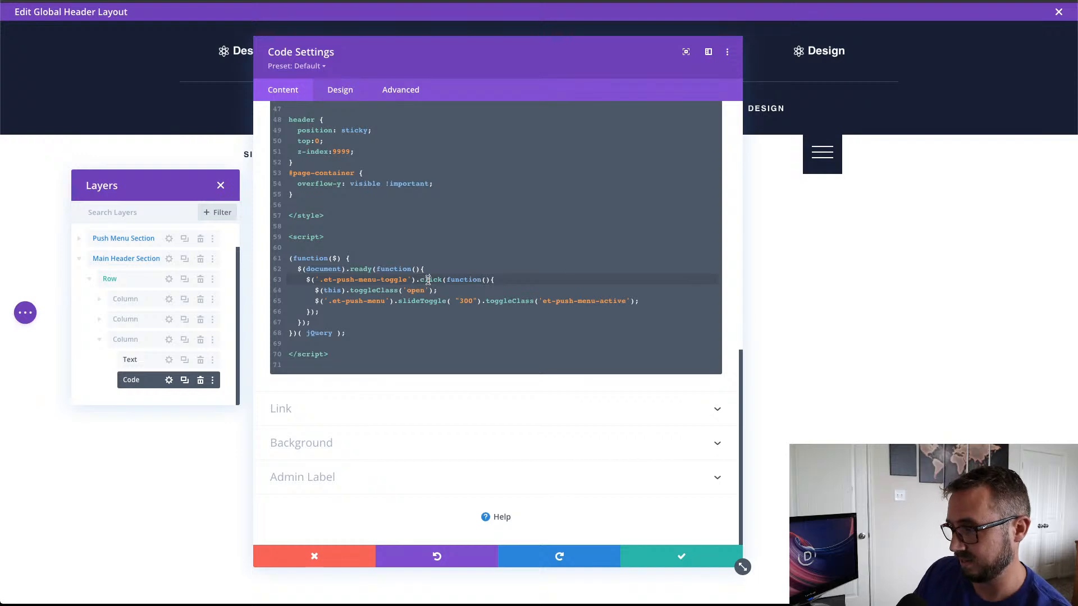
double_click(435, 279)
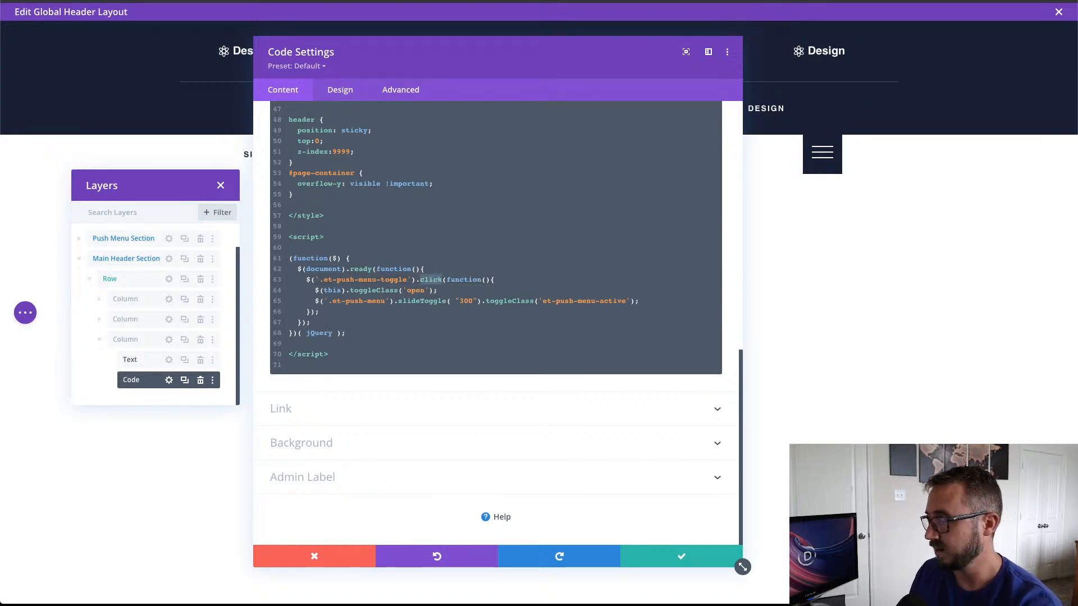
type("bover")
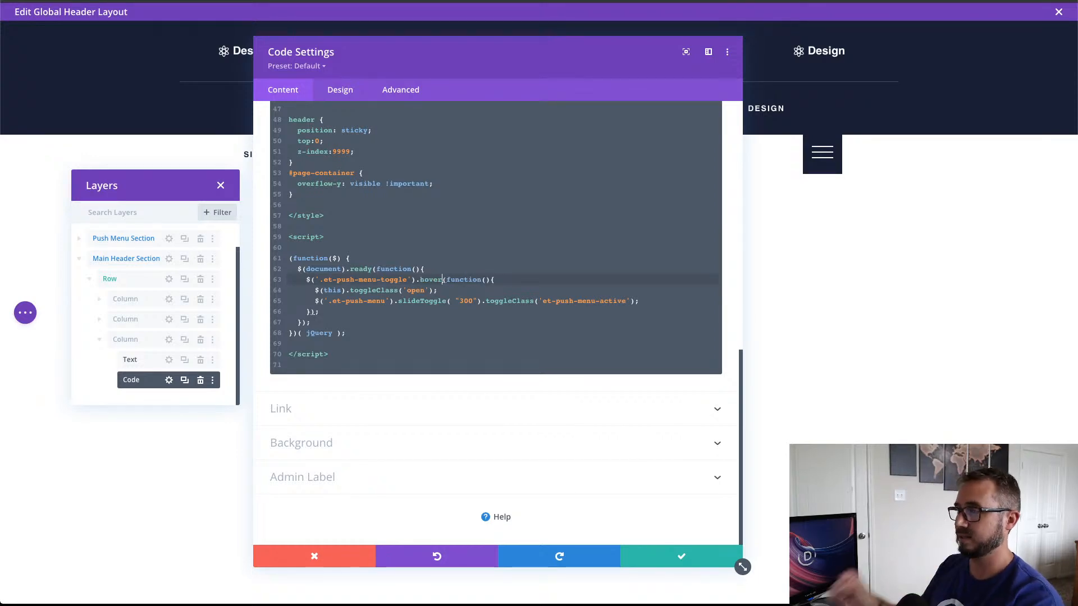
left_click(681, 557)
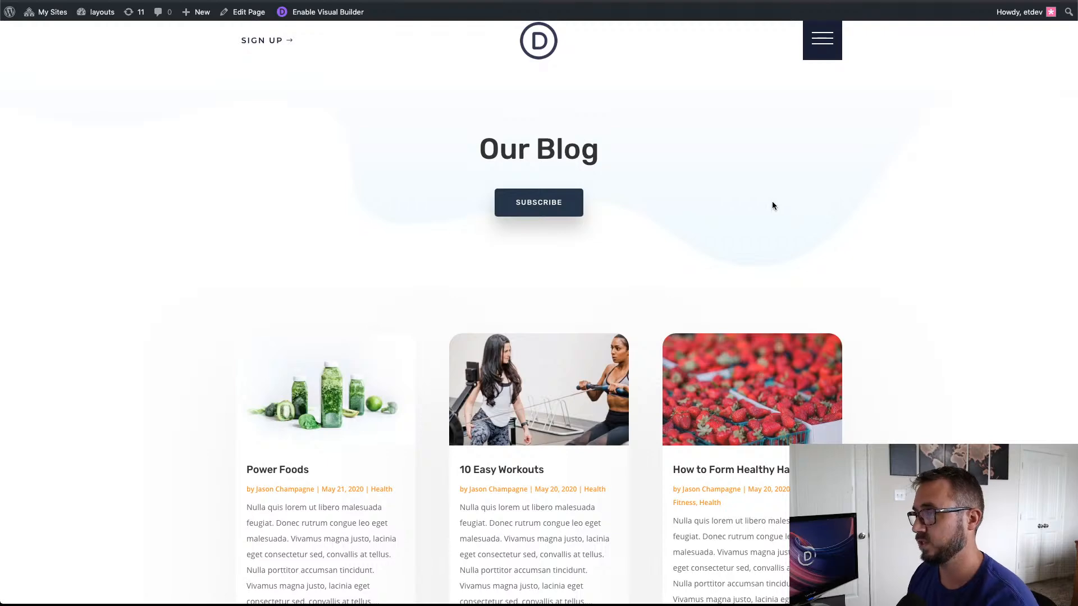
Step: Reload the live page and test opening and closing the push menu by pointing at the hamburger icon
key("super+r")
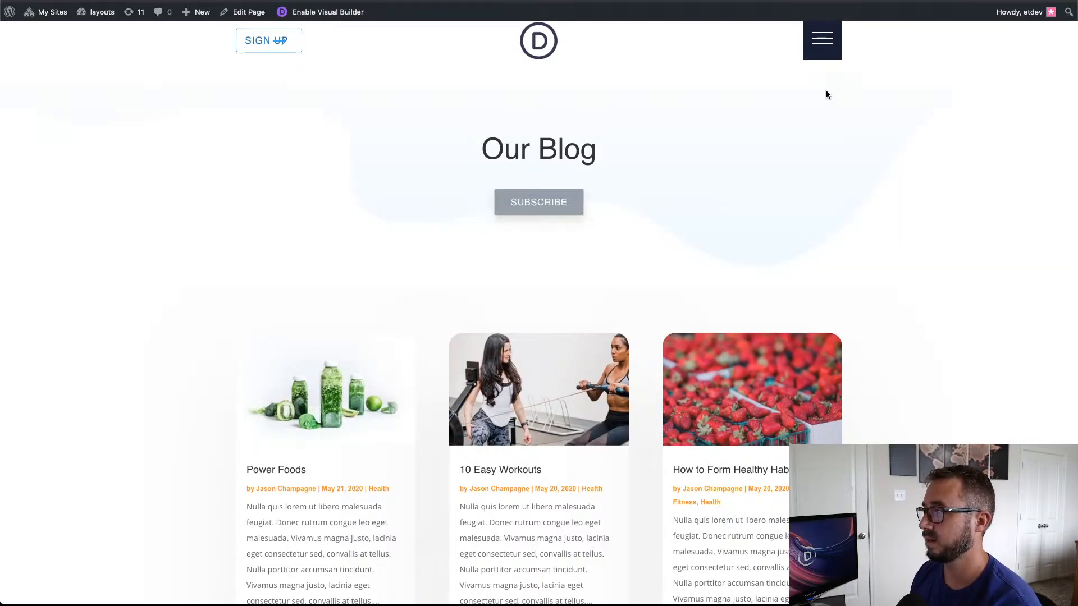
left_click(823, 38)
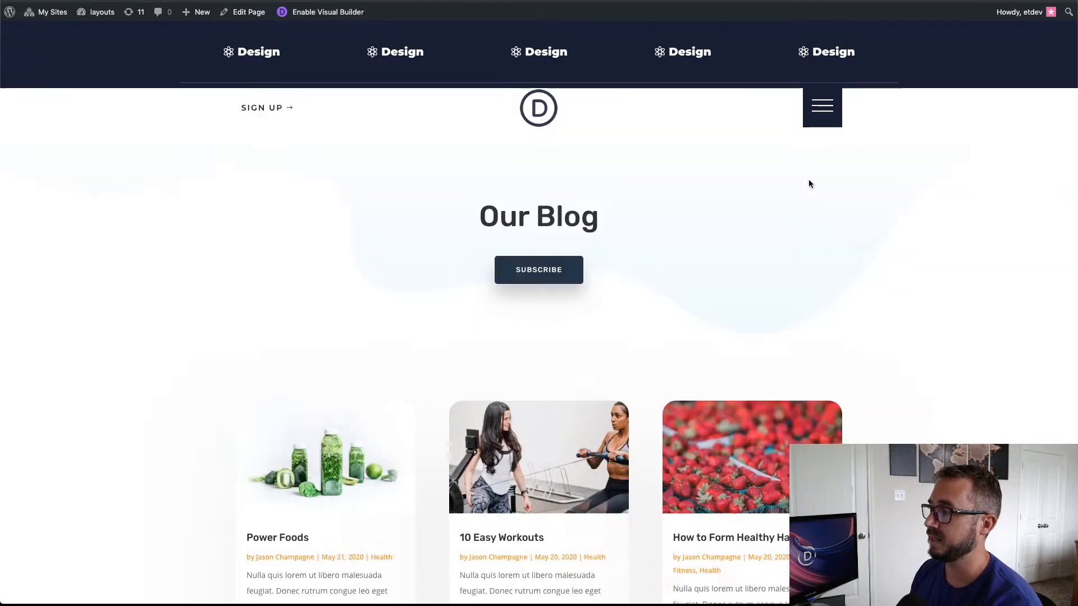
left_click(823, 45)
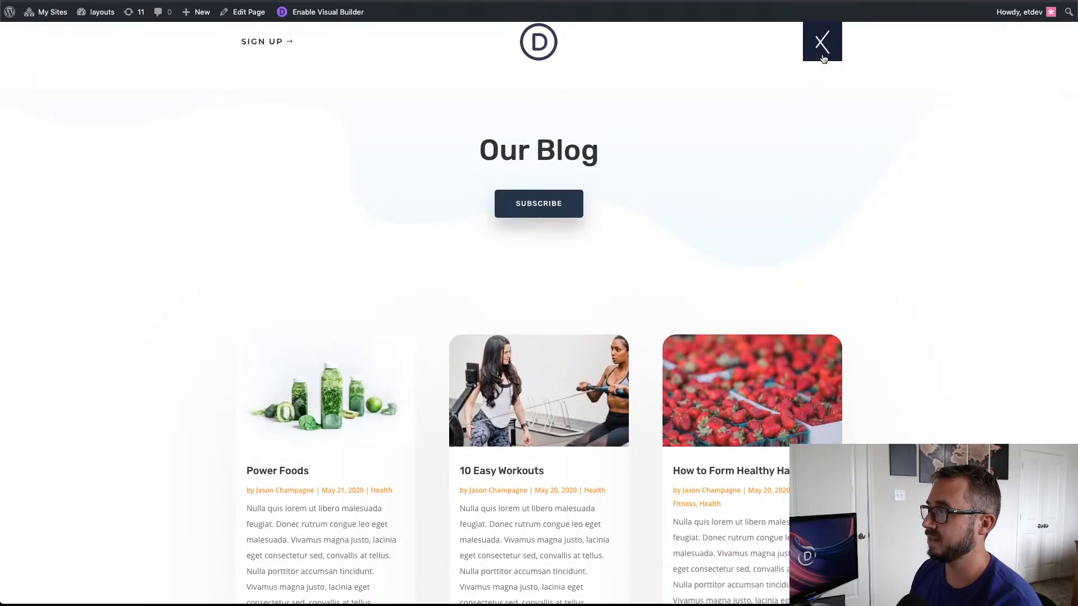
left_click(823, 155)
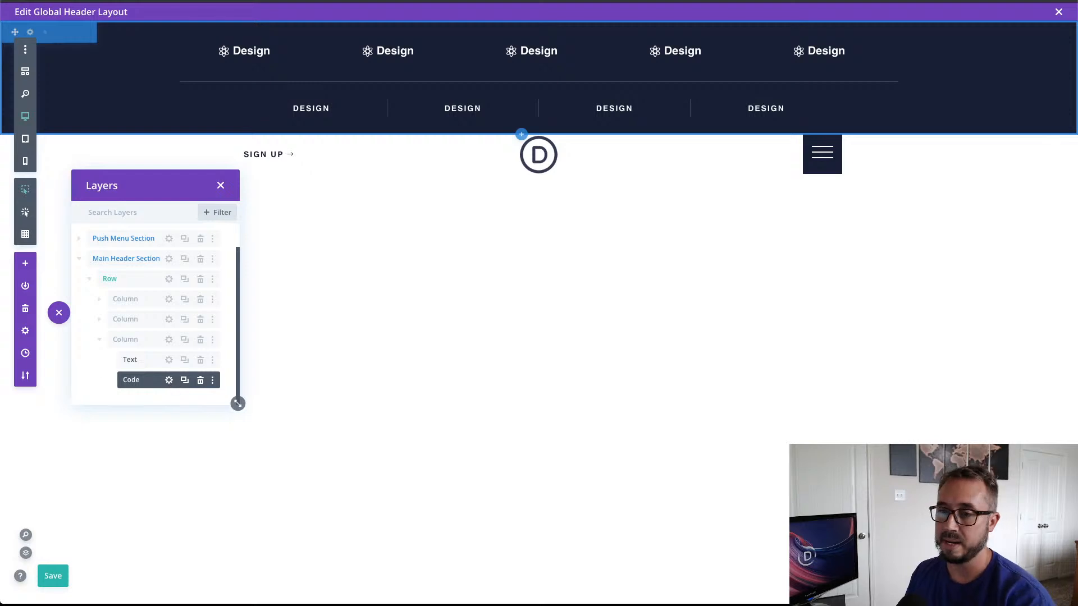
Step: Open the Code module's settings again from the layers list in the global header layout
left_click(169, 380)
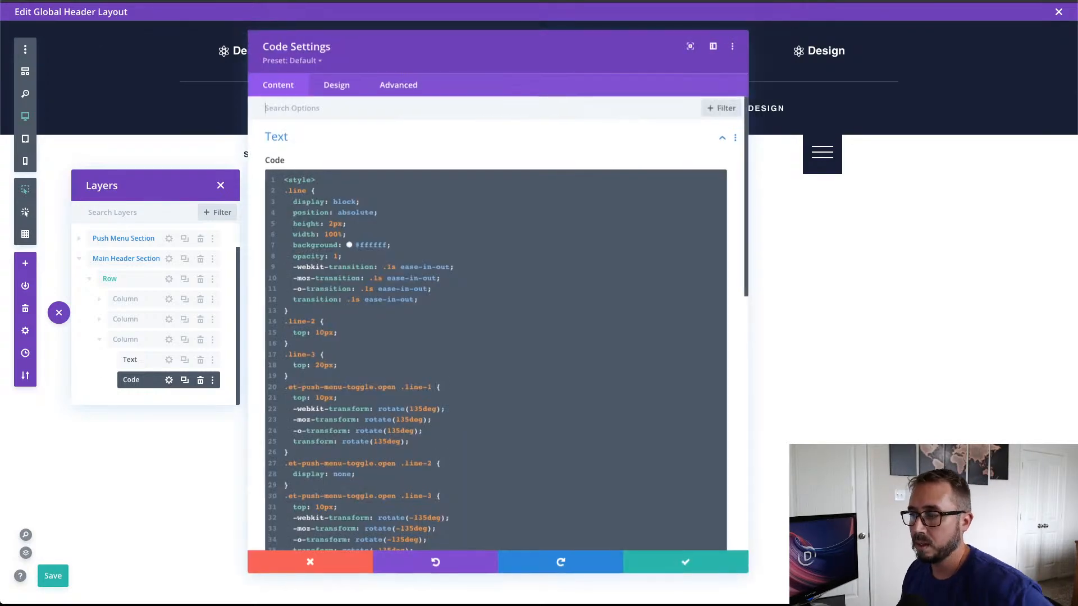